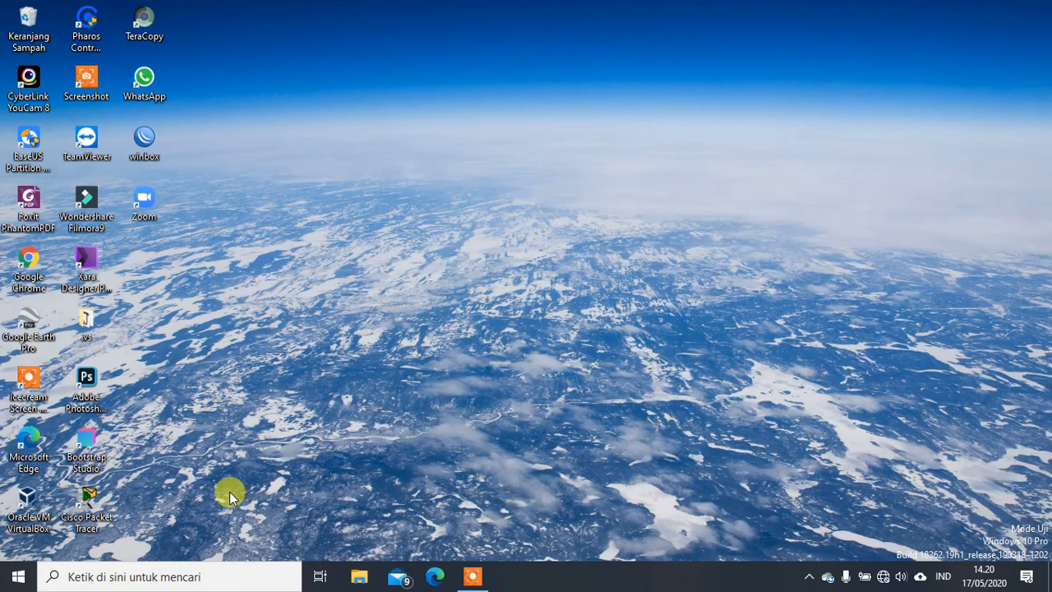
# Open Cisco Packet Tracer and look through the available hubs, wireless devices and end devices.
pyautogui.doubleClick(89, 503)
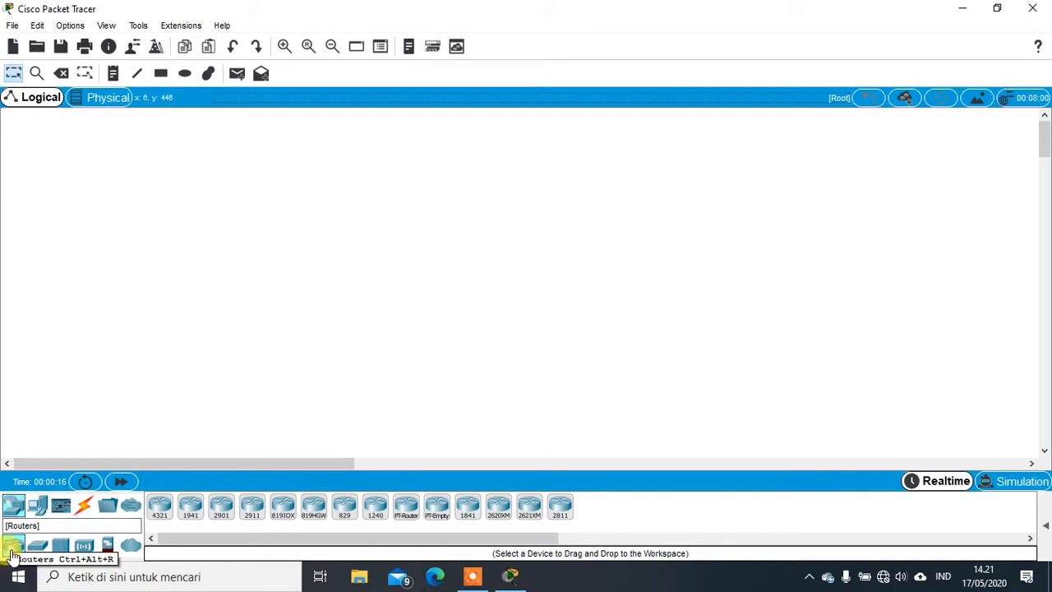
pyautogui.click(59, 548)
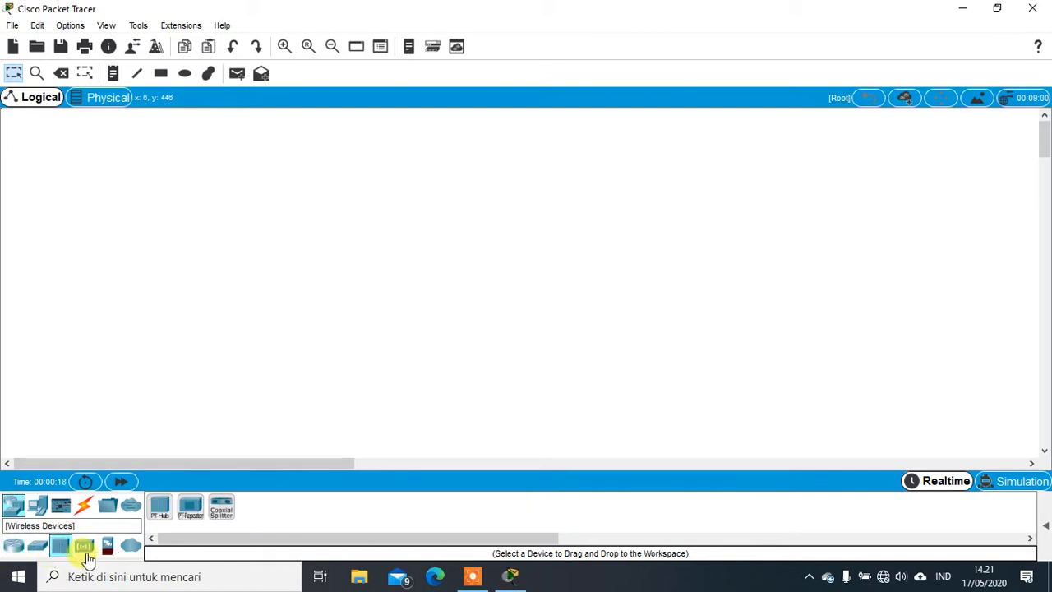
pyautogui.click(87, 554)
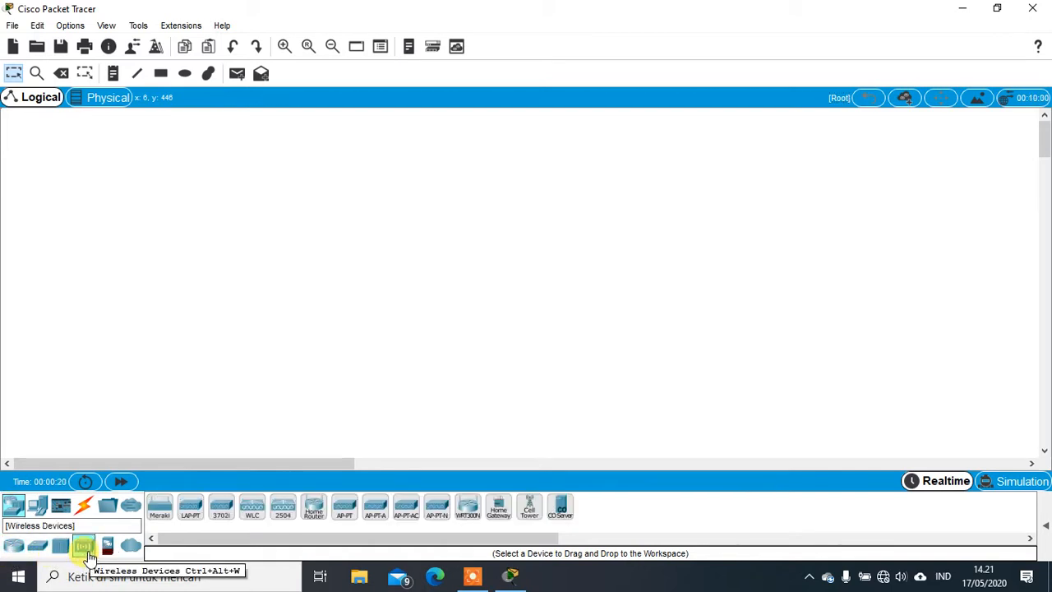
pyautogui.click(38, 511)
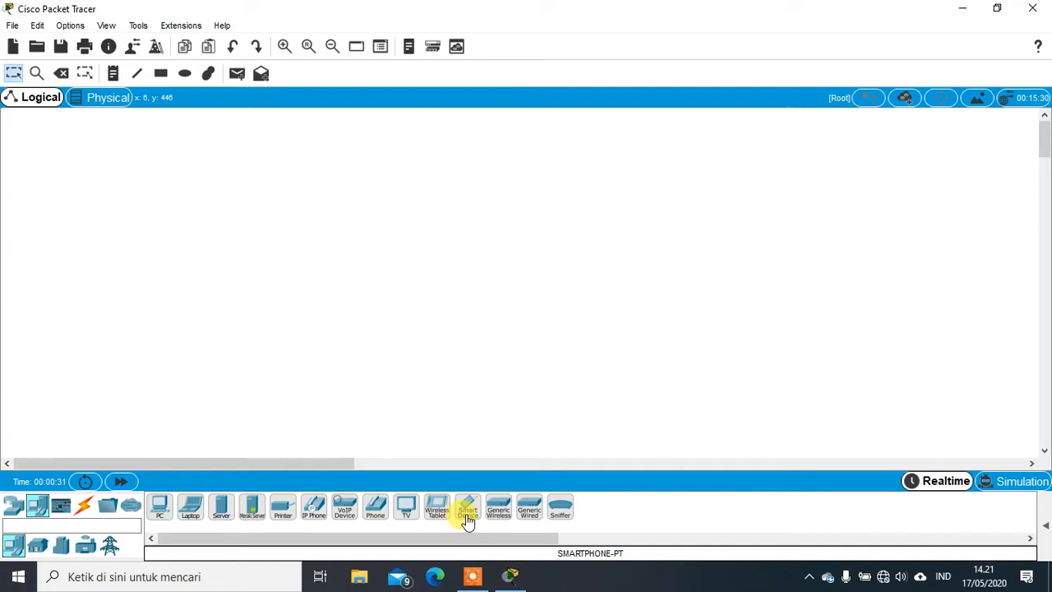
# Place two PT-Empty routers side by side in the upper workspace and adjust the spacing between them.
pyautogui.click(13, 505)
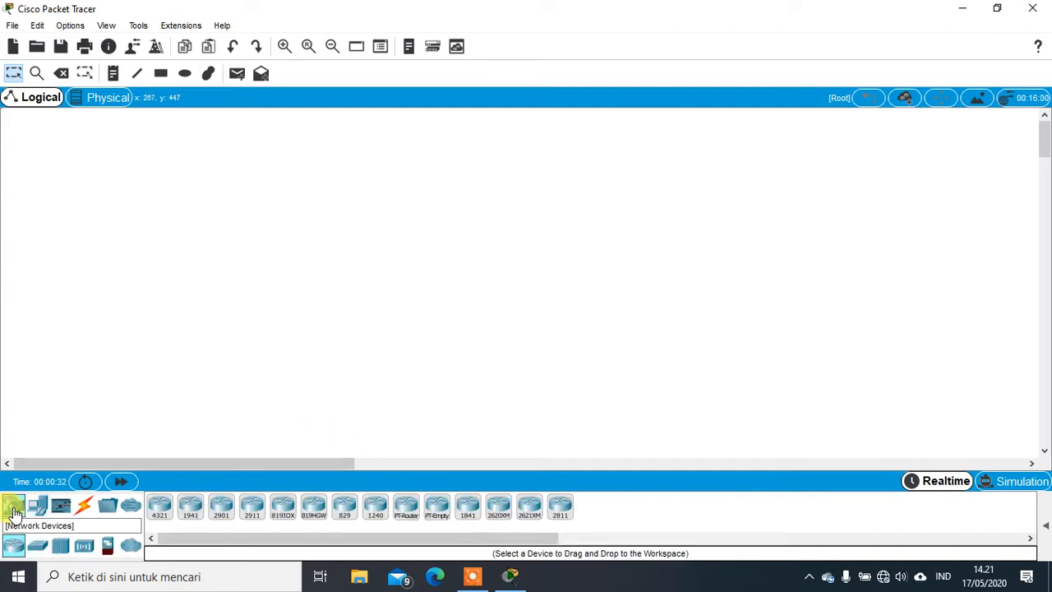
pyautogui.click(438, 517)
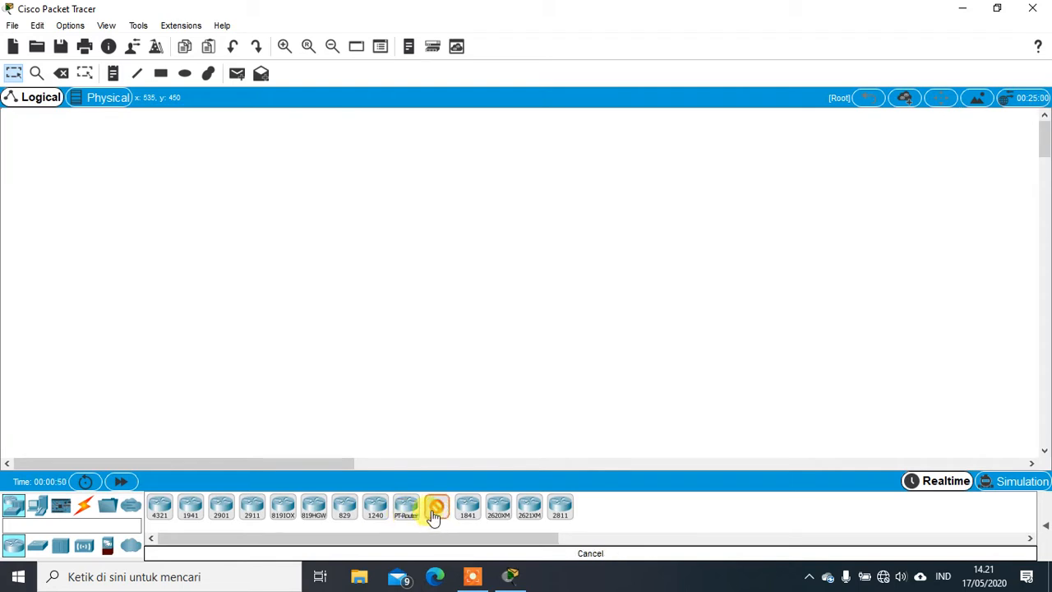
pyautogui.click(372, 181)
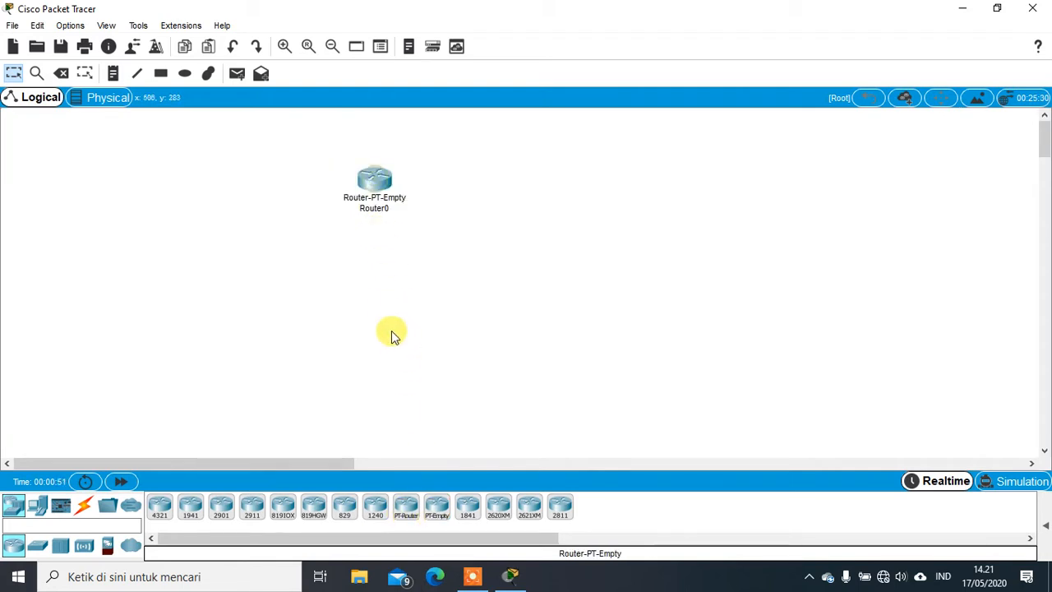
pyautogui.click(429, 516)
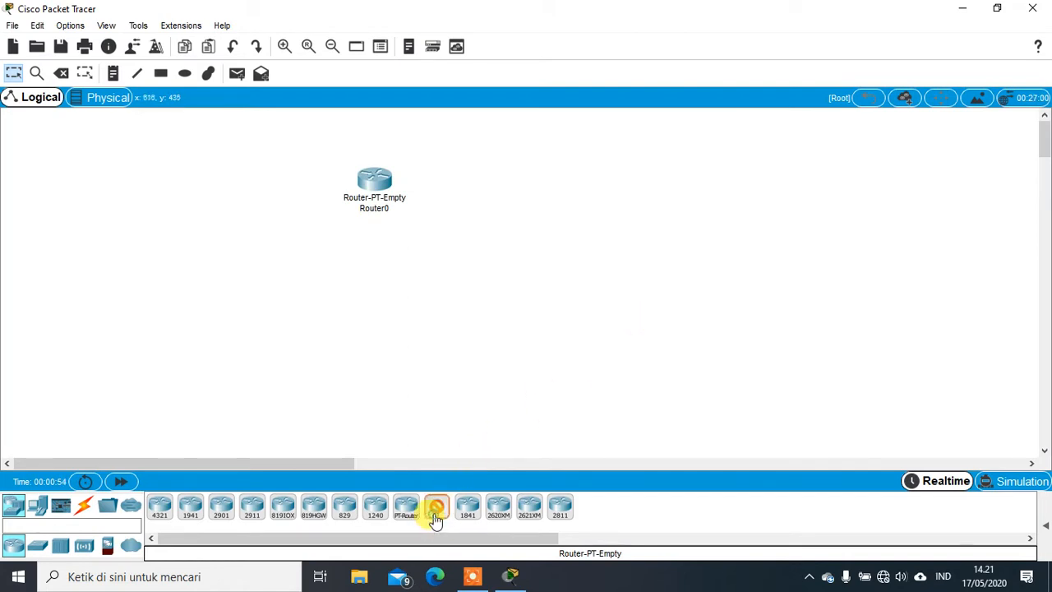
pyautogui.click(667, 185)
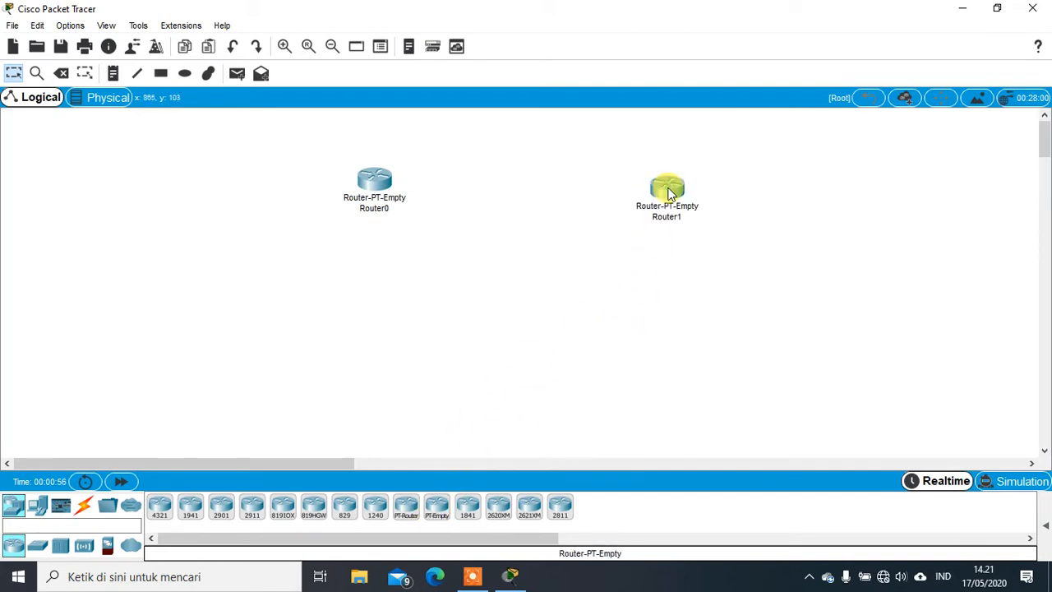
pyautogui.moveTo(670, 192); pyautogui.dragTo(679, 192)
pyautogui.click(370, 186)
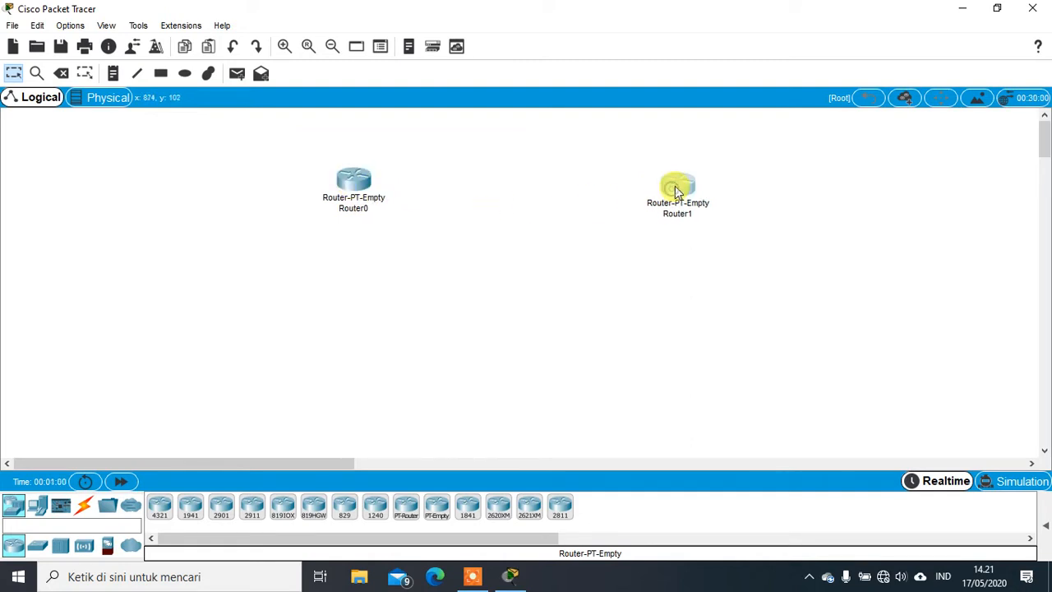
pyautogui.moveTo(675, 187); pyautogui.dragTo(678, 183)
# Install four PT-ROUTER-NM-1CFE modules in Router0, in the adjacent slots nearest its power supply.
pyautogui.doubleClick(348, 182)
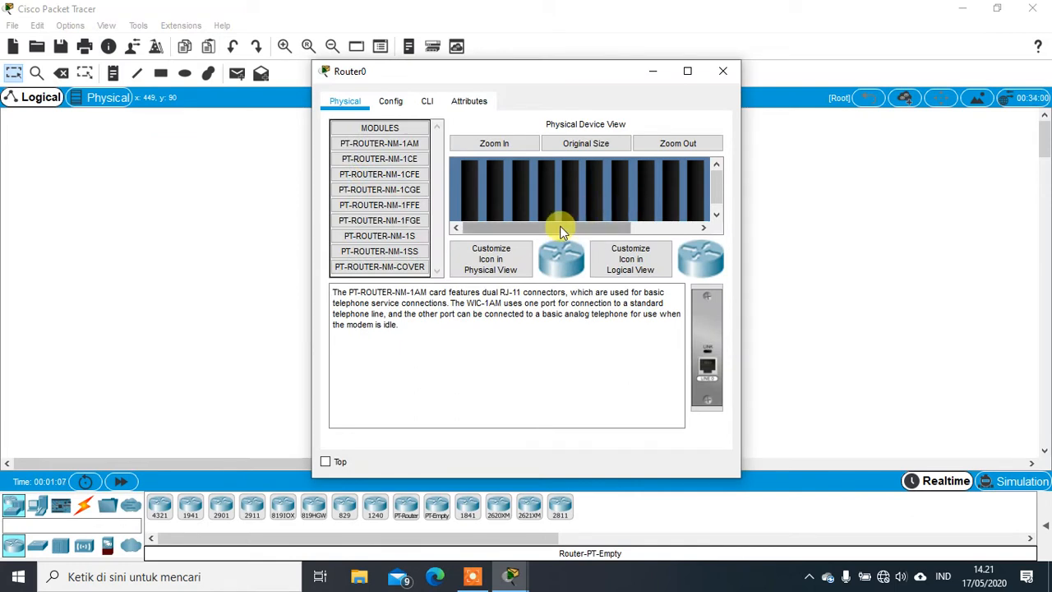
pyautogui.moveTo(561, 231); pyautogui.dragTo(693, 193)
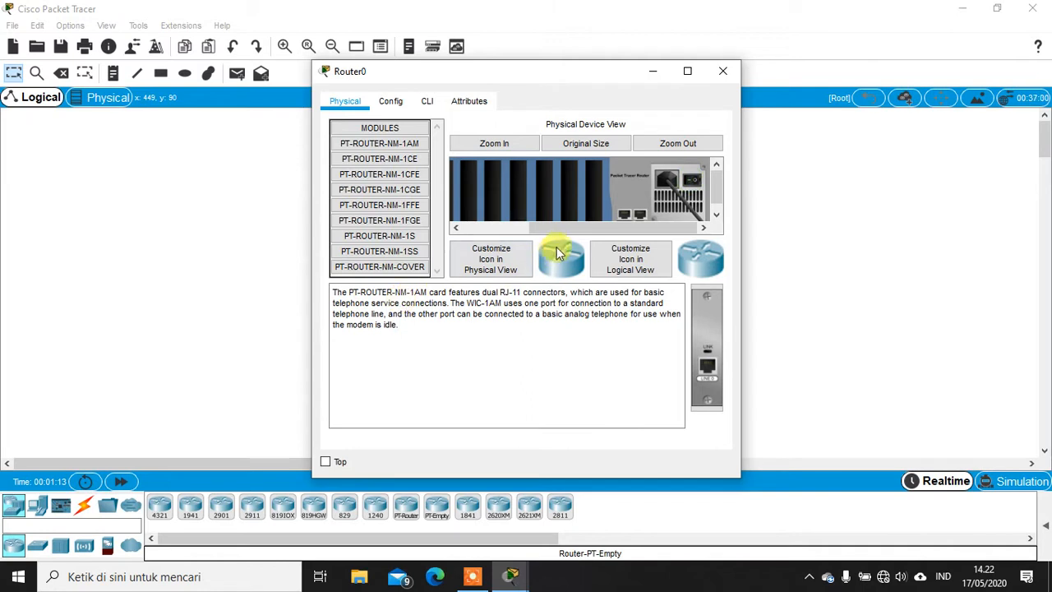
pyautogui.moveTo(564, 229); pyautogui.dragTo(453, 239)
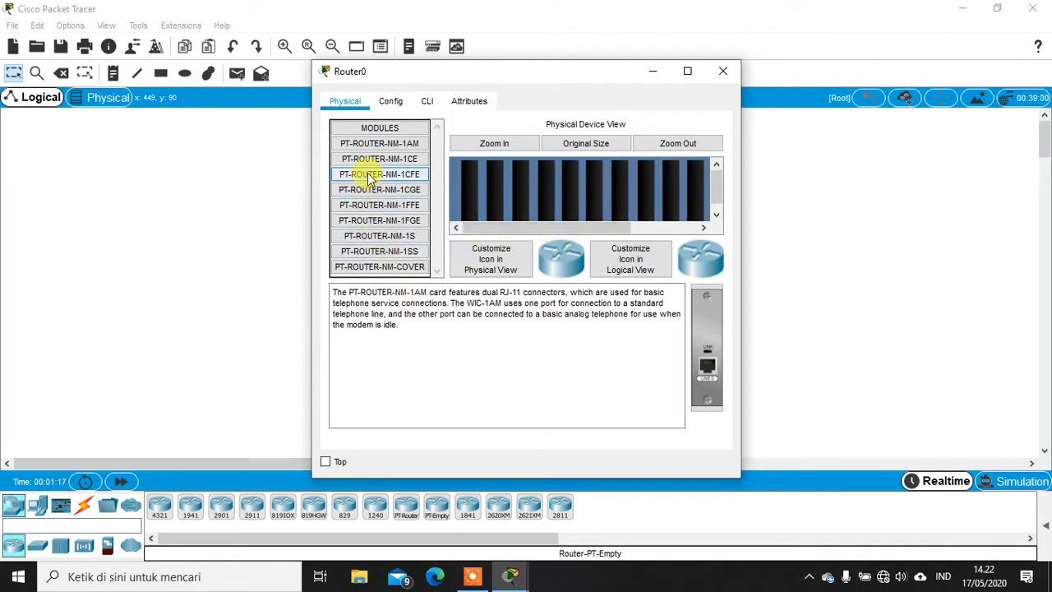
pyautogui.click(416, 183)
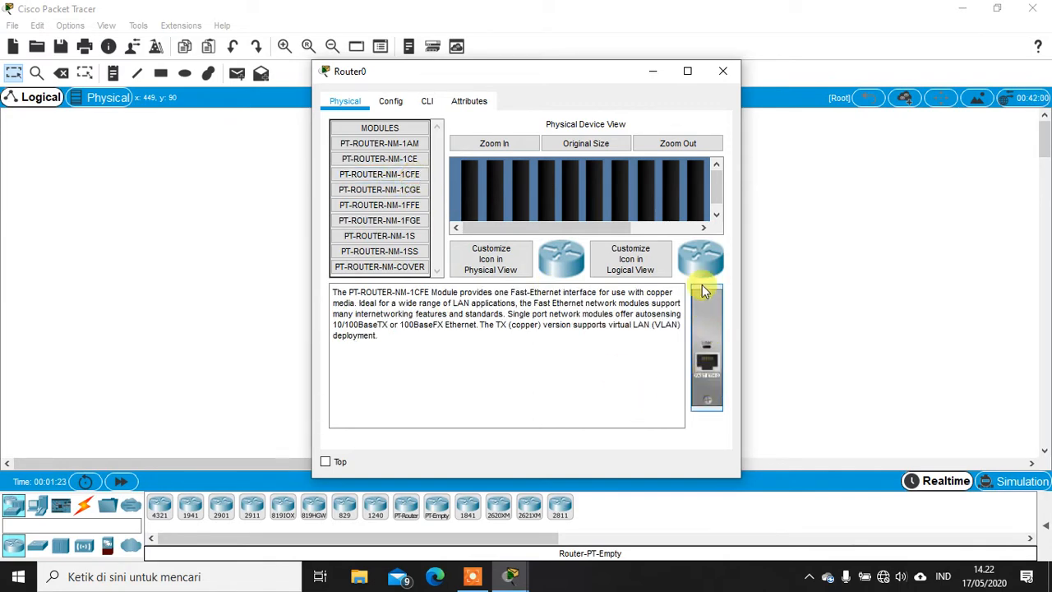
pyautogui.moveTo(556, 233); pyautogui.dragTo(593, 231)
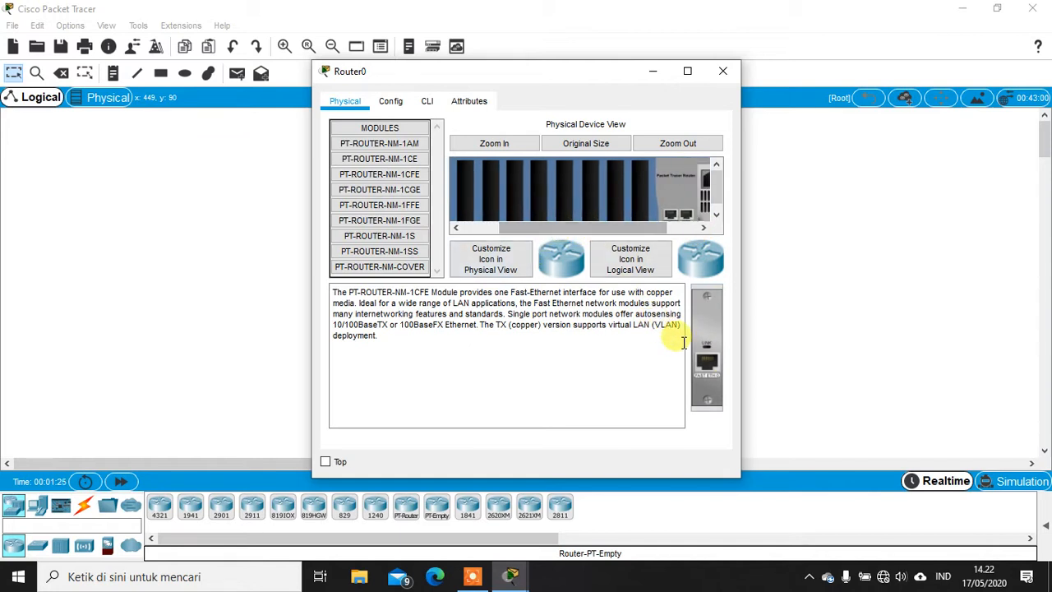
pyautogui.moveTo(713, 328); pyautogui.dragTo(638, 172)
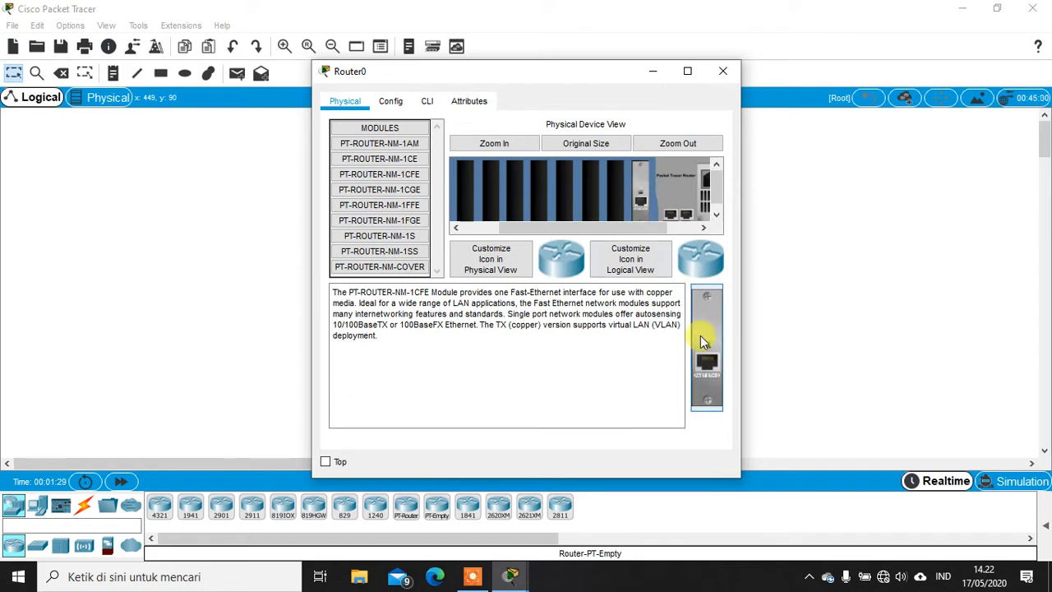
pyautogui.moveTo(701, 337); pyautogui.dragTo(613, 170)
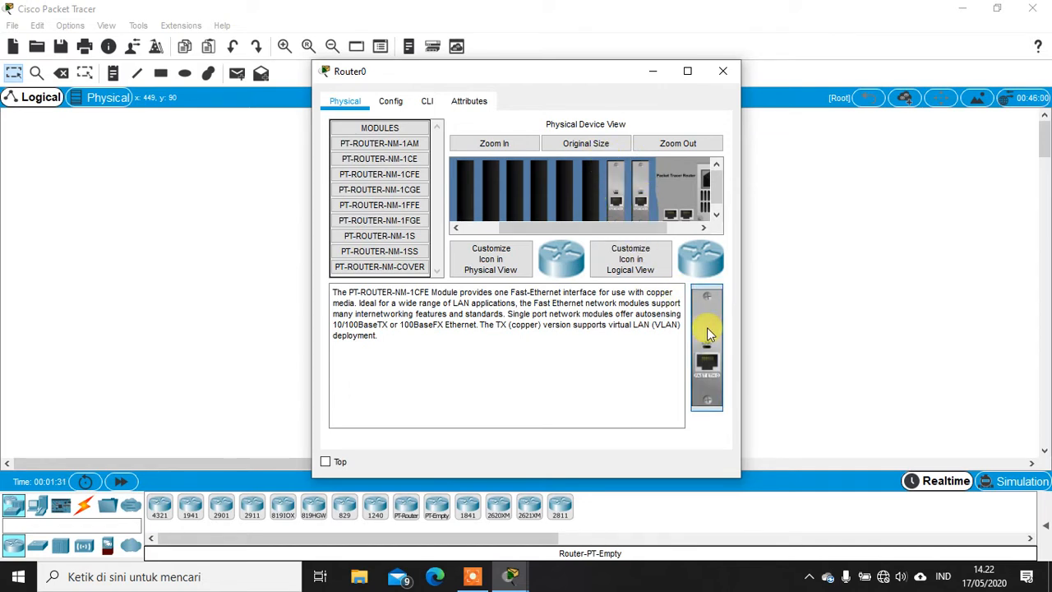
pyautogui.moveTo(707, 327); pyautogui.dragTo(592, 187)
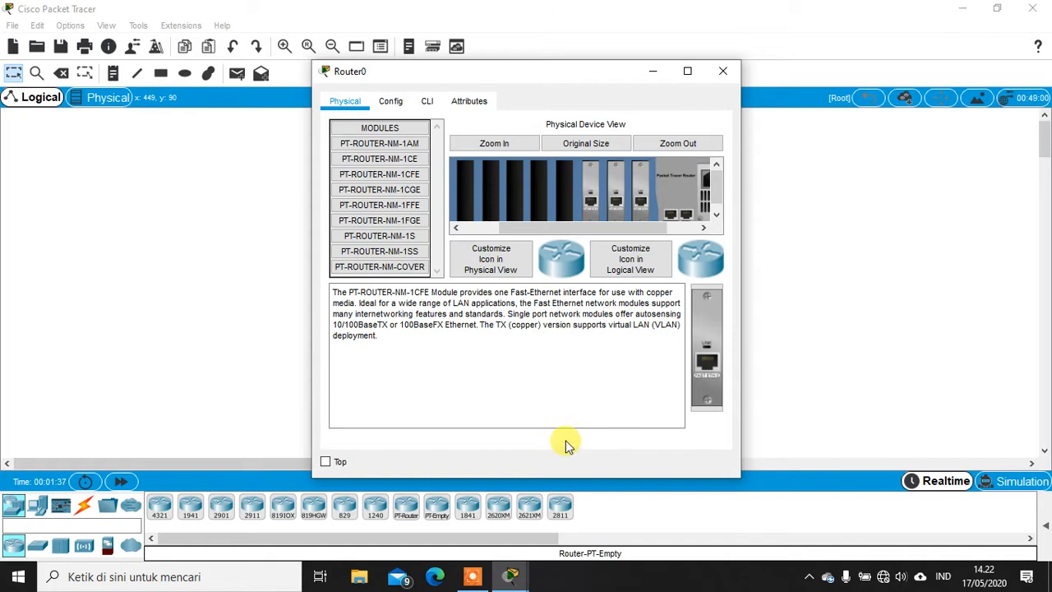
pyautogui.moveTo(715, 326); pyautogui.dragTo(590, 195)
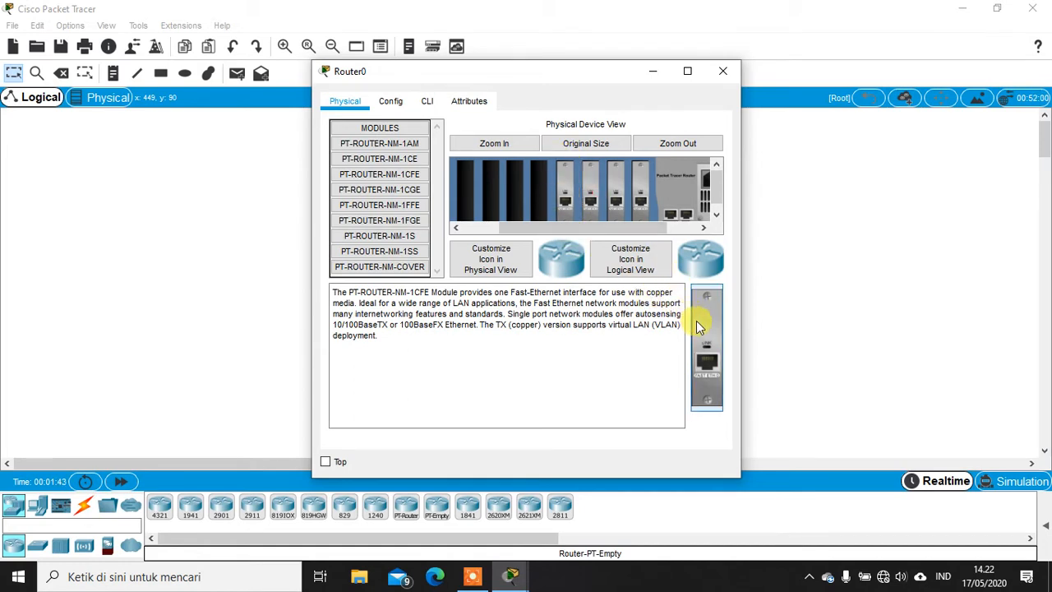
# Power on Router0 and close its device window.
pyautogui.moveTo(630, 228); pyautogui.dragTo(683, 223)
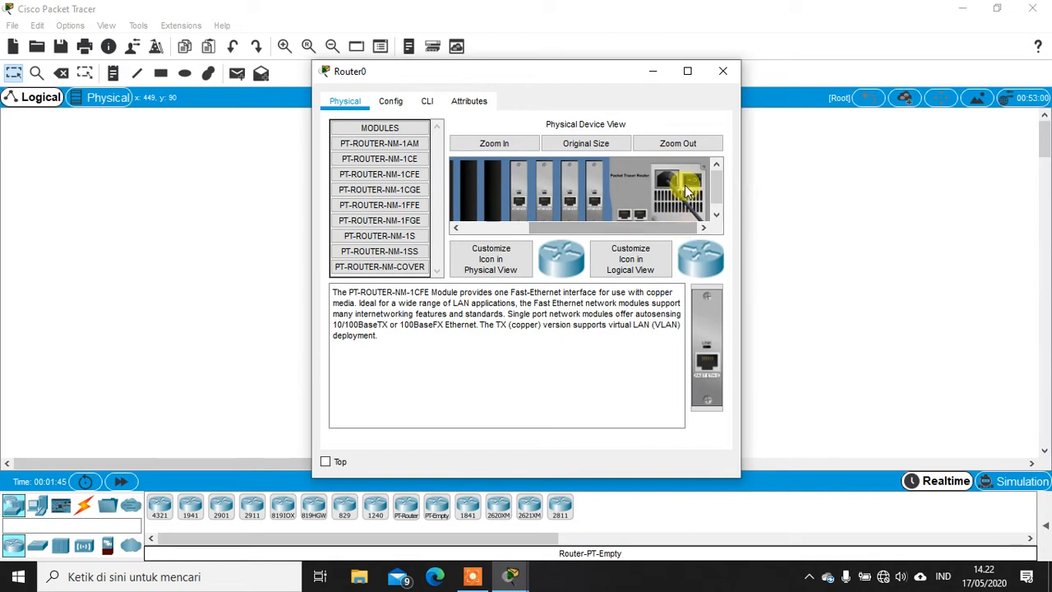
pyautogui.click(686, 188)
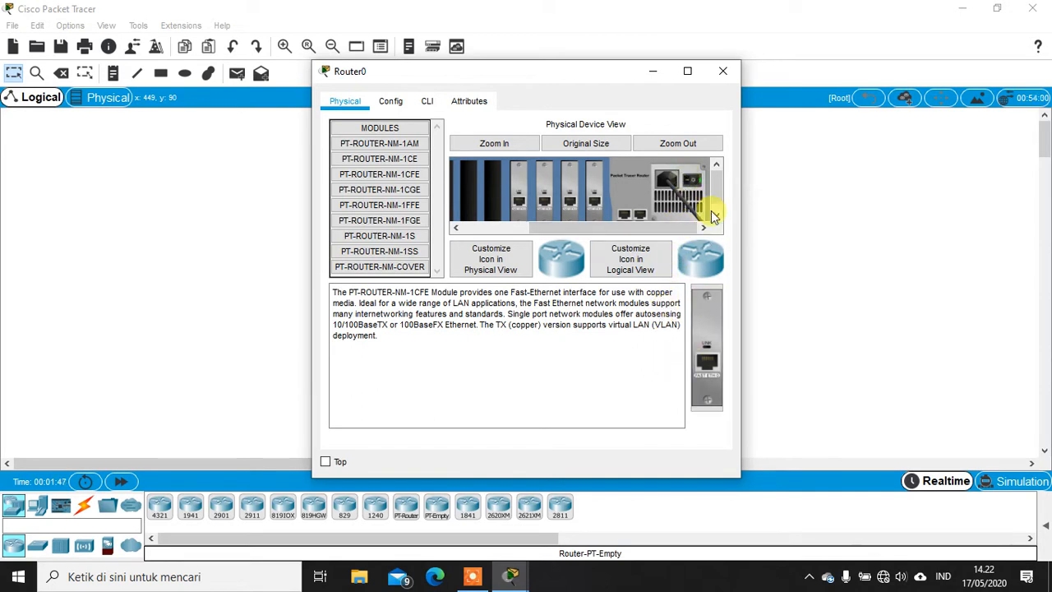
pyautogui.click(721, 72)
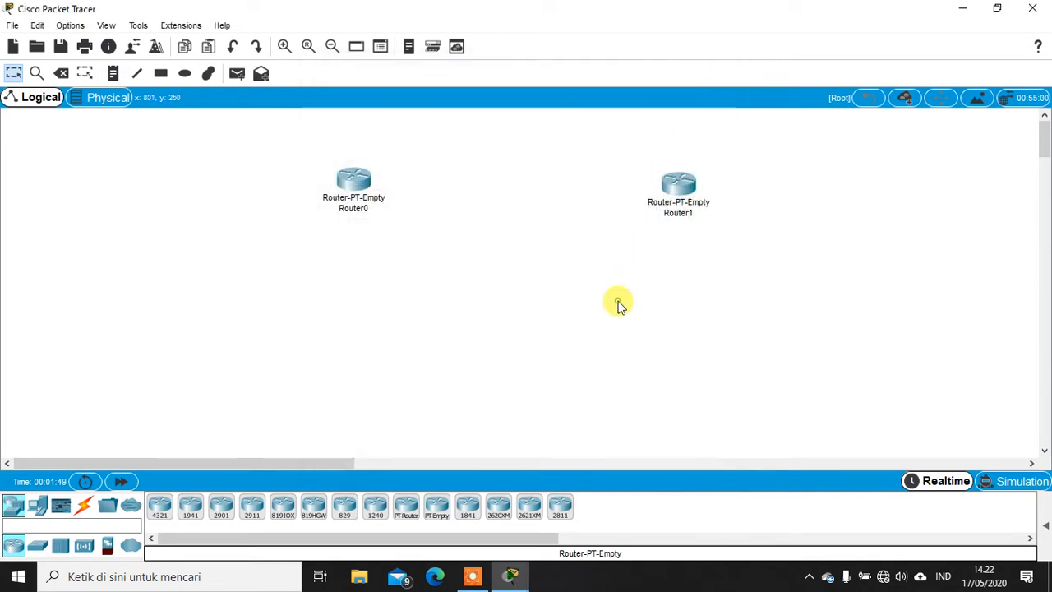
# Install four PT-ROUTER-NM-1CFE modules in Router1, in the adjacent slots nearest its power supply.
pyautogui.click(679, 188)
pyautogui.moveTo(604, 229); pyautogui.dragTo(493, 229)
pyautogui.click(399, 173)
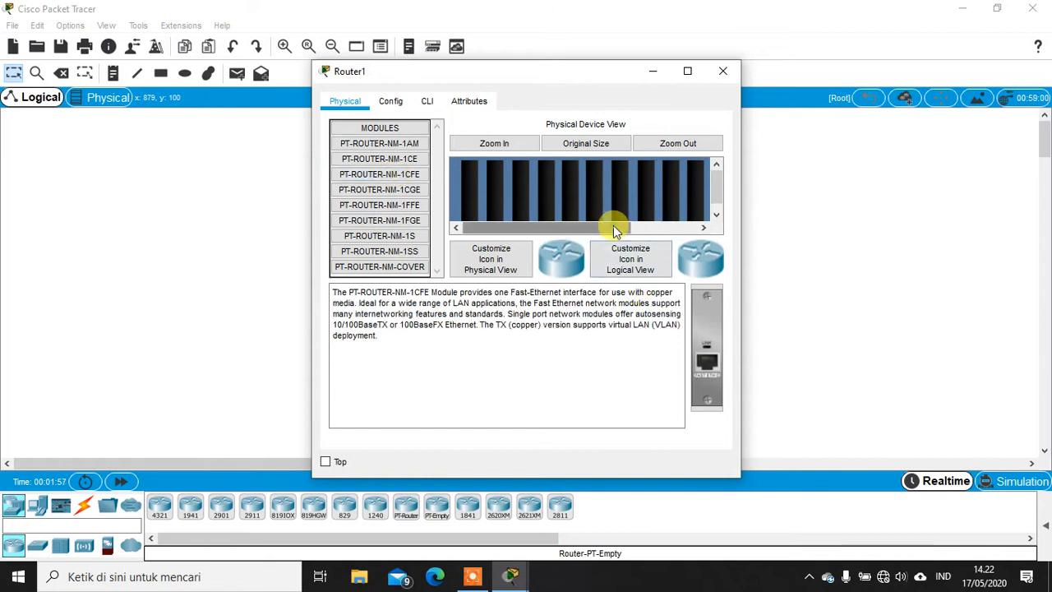
pyautogui.moveTo(615, 230); pyautogui.dragTo(673, 230)
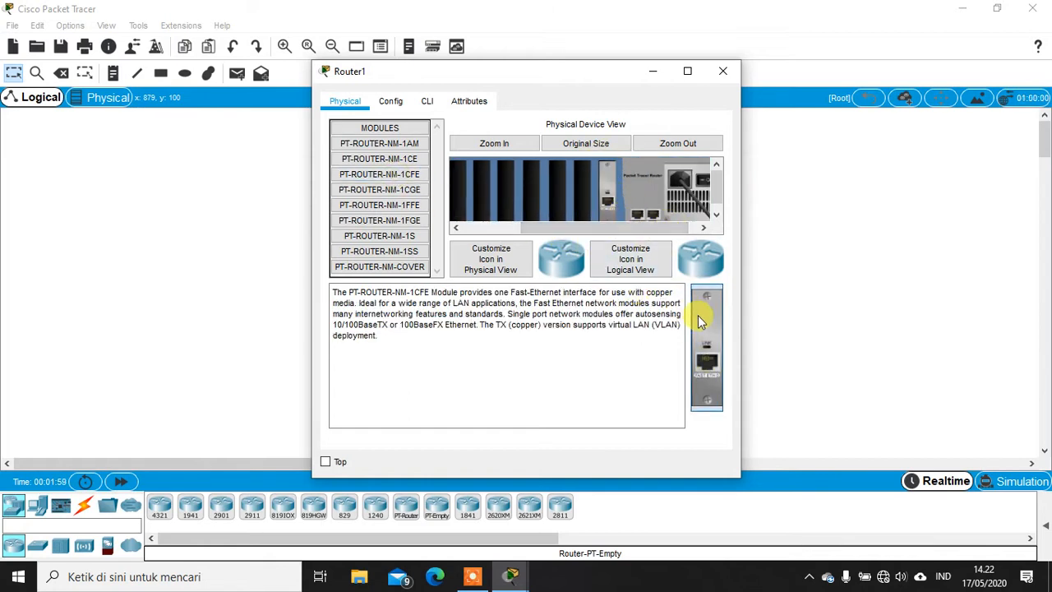
pyautogui.moveTo(699, 318); pyautogui.dragTo(579, 167)
pyautogui.moveTo(705, 348); pyautogui.dragTo(554, 170)
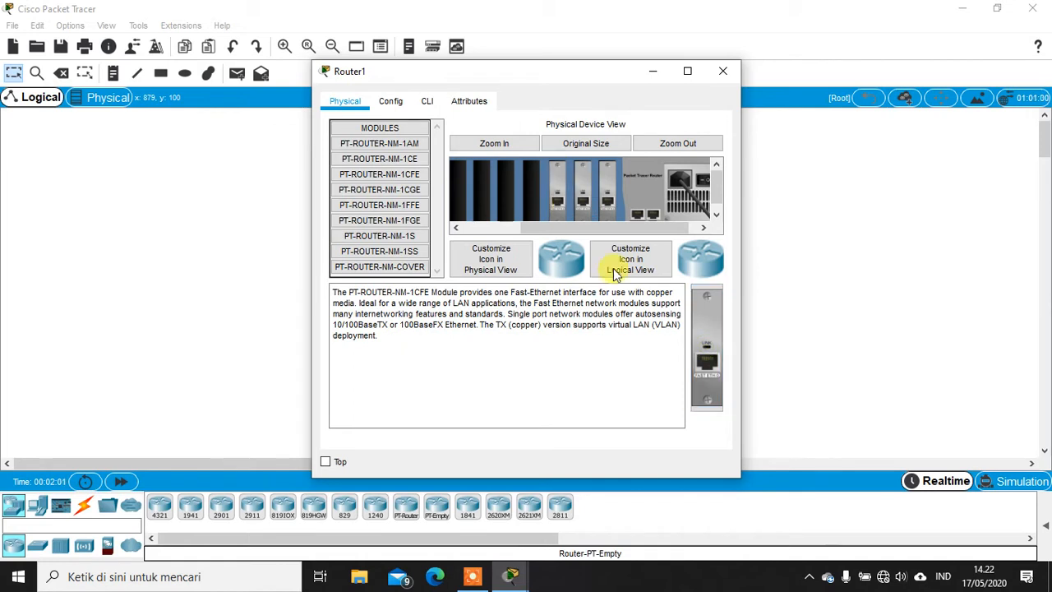
pyautogui.moveTo(706, 329); pyautogui.dragTo(534, 173)
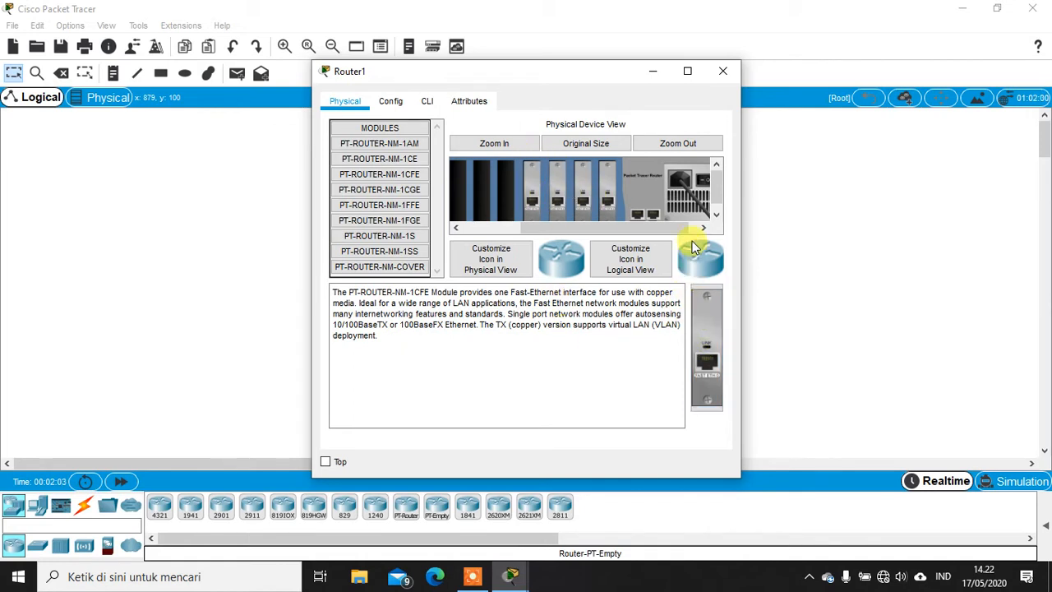
# Power on Router1 and close its device window.
pyautogui.moveTo(670, 228); pyautogui.dragTo(689, 225)
pyautogui.click(692, 179)
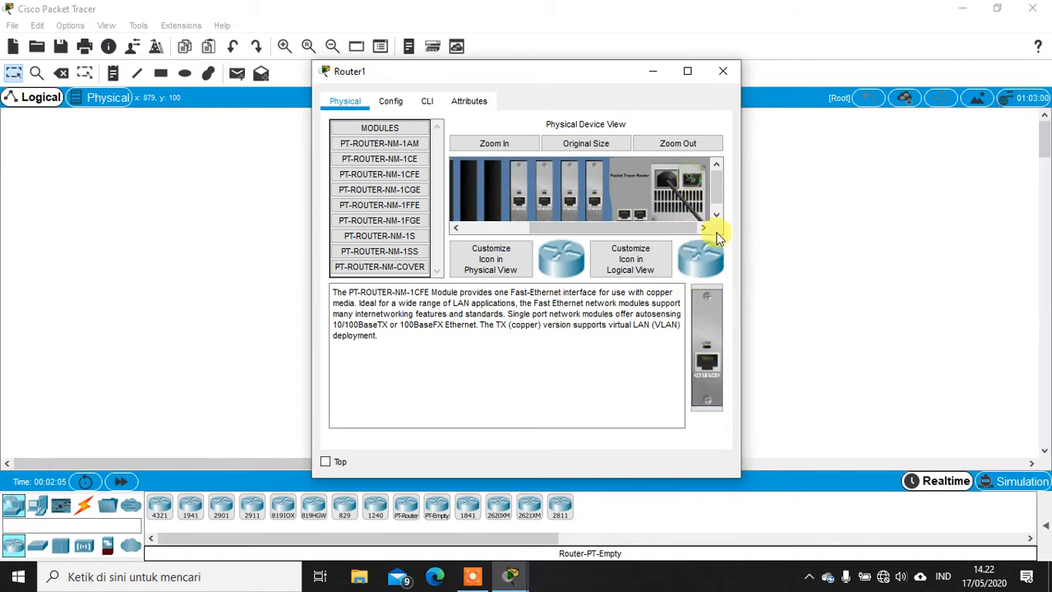
pyautogui.click(724, 73)
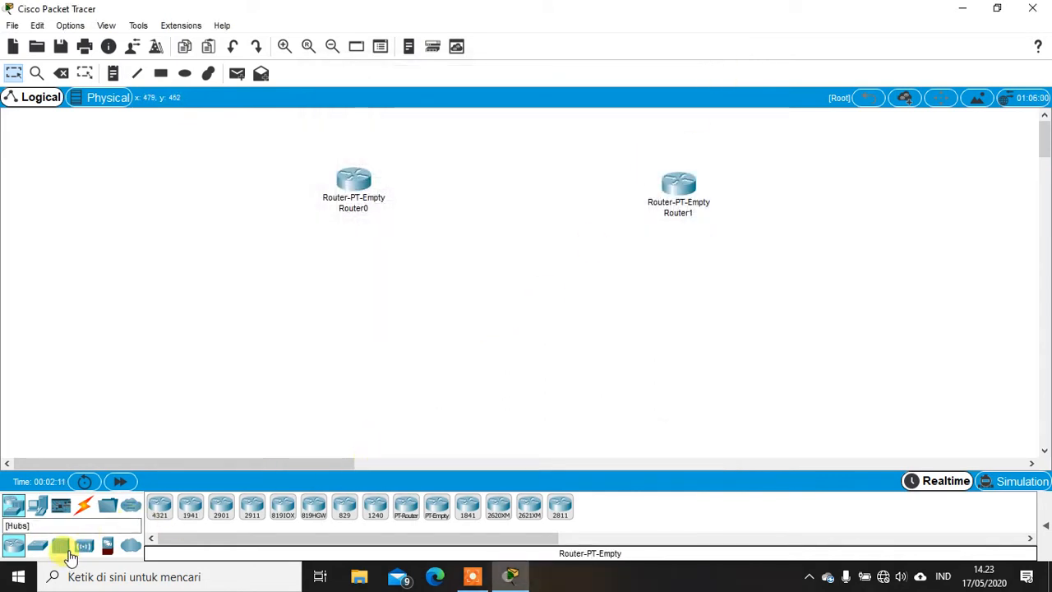
# Place two PT-Hub devices, one below Router0 and one below Router1.
pyautogui.click(63, 554)
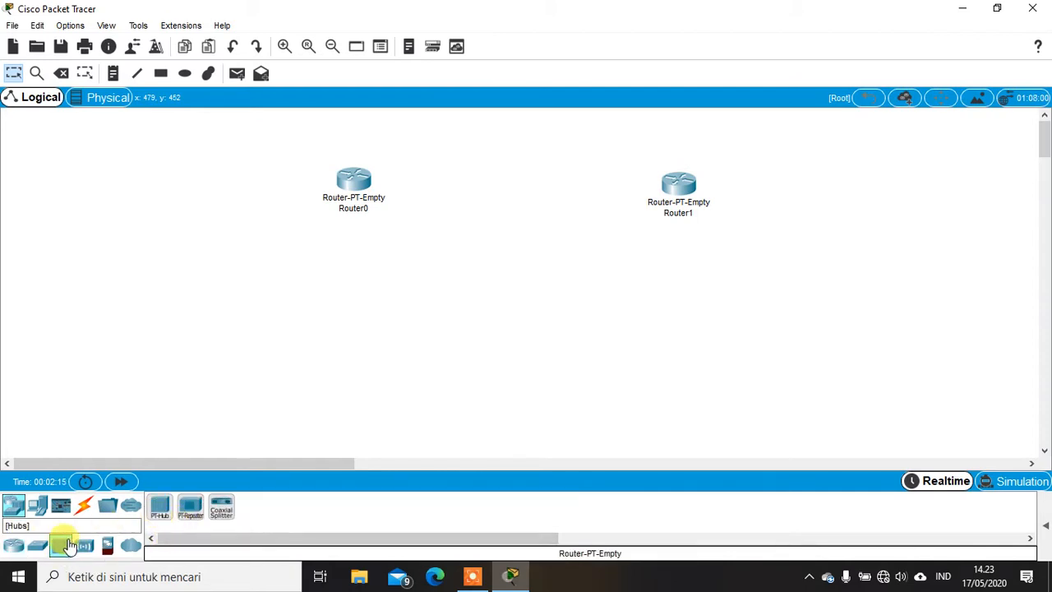
pyautogui.click(162, 511)
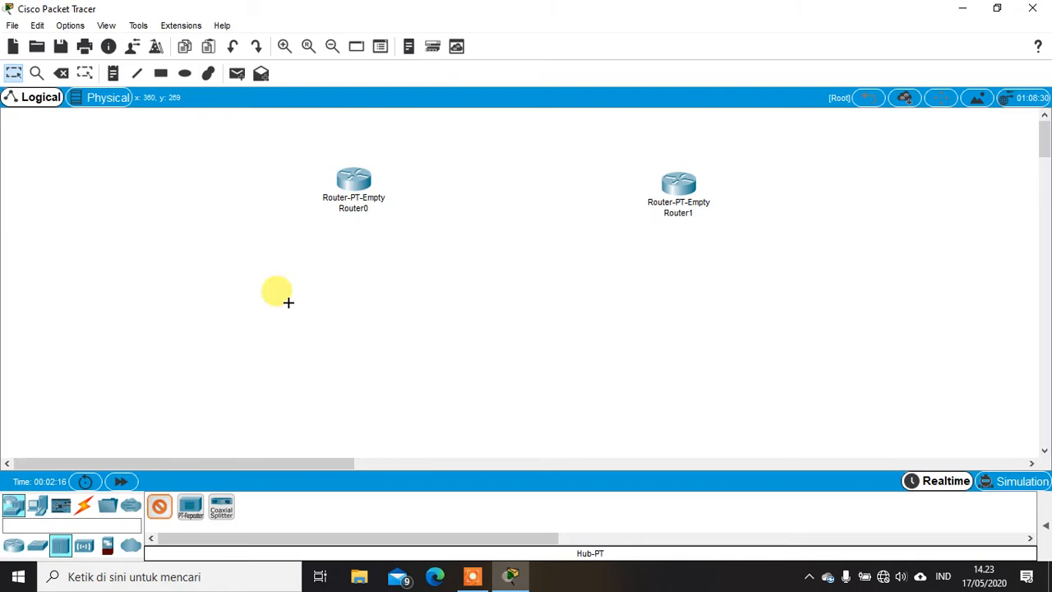
pyautogui.click(348, 291)
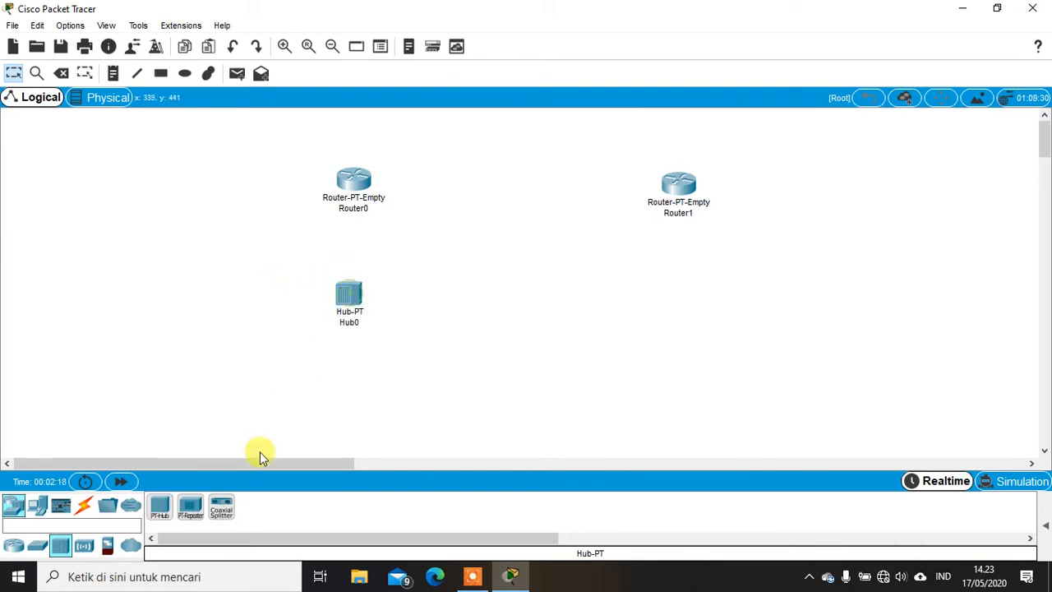
pyautogui.click(161, 513)
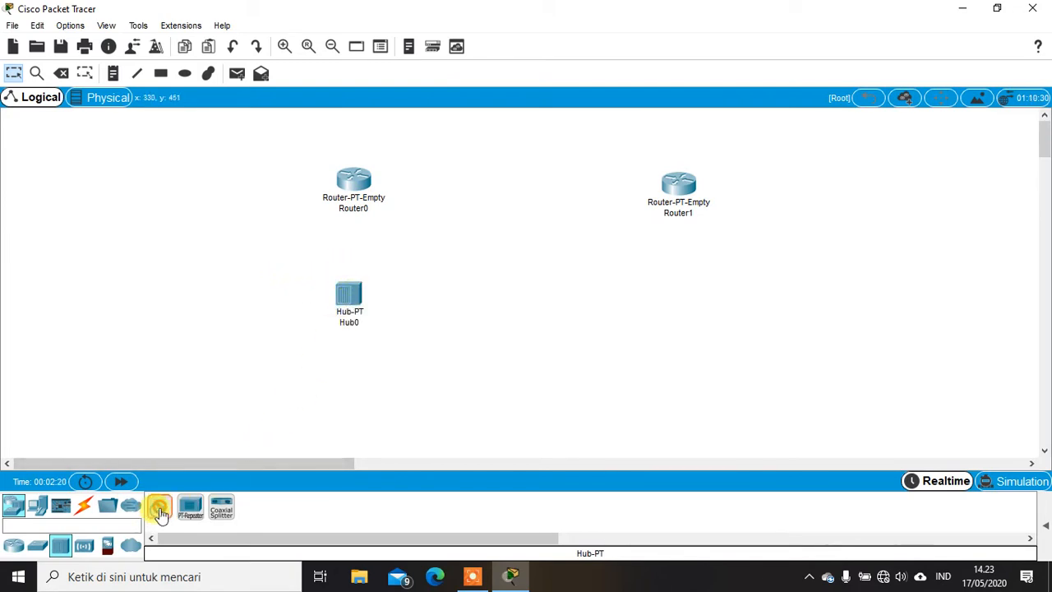
pyautogui.click(684, 291)
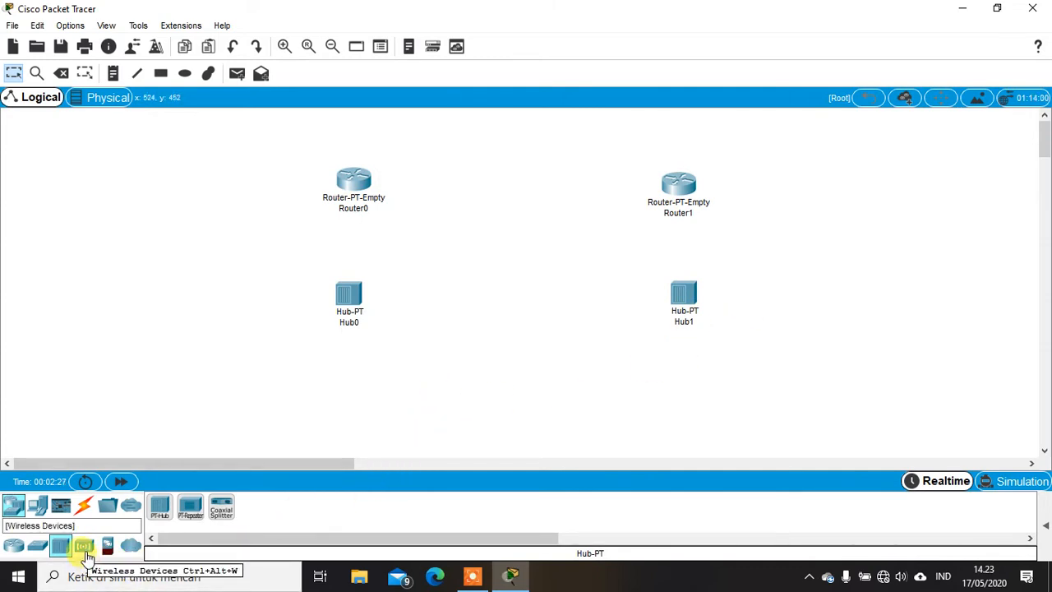
# Place two AP-PT-N access points, one on the outer side of Router0 and one on the outer side of Router1, roughly level with each other.
pyautogui.click(84, 549)
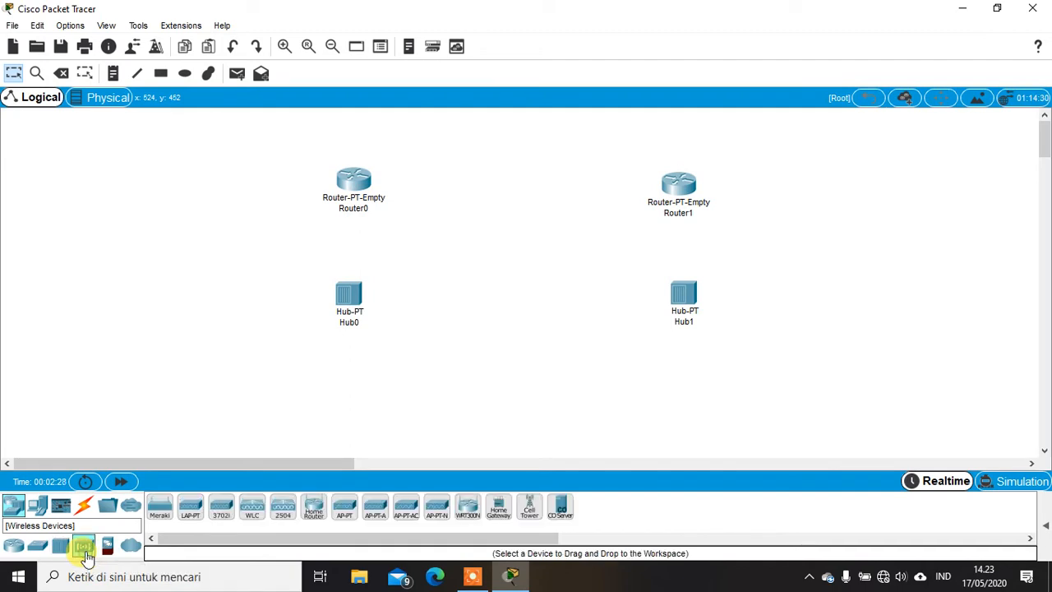
pyautogui.click(437, 510)
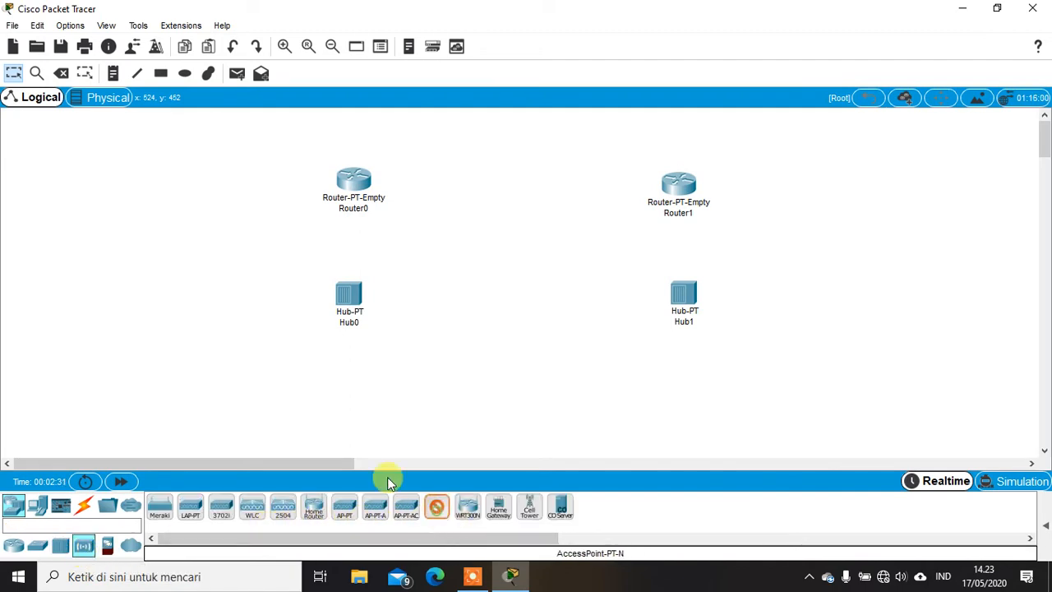
pyautogui.click(167, 219)
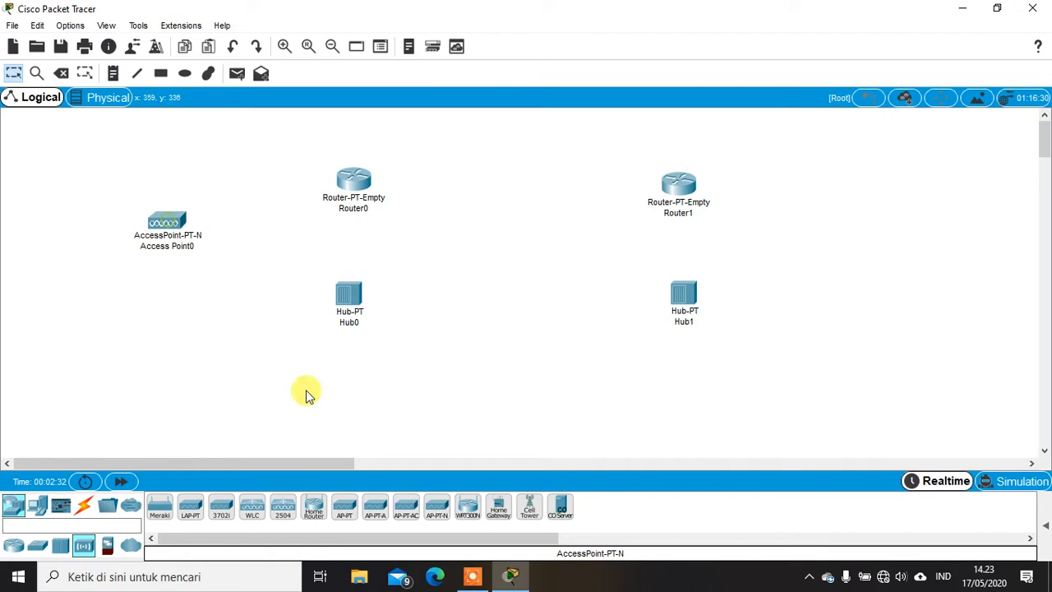
pyautogui.click(436, 507)
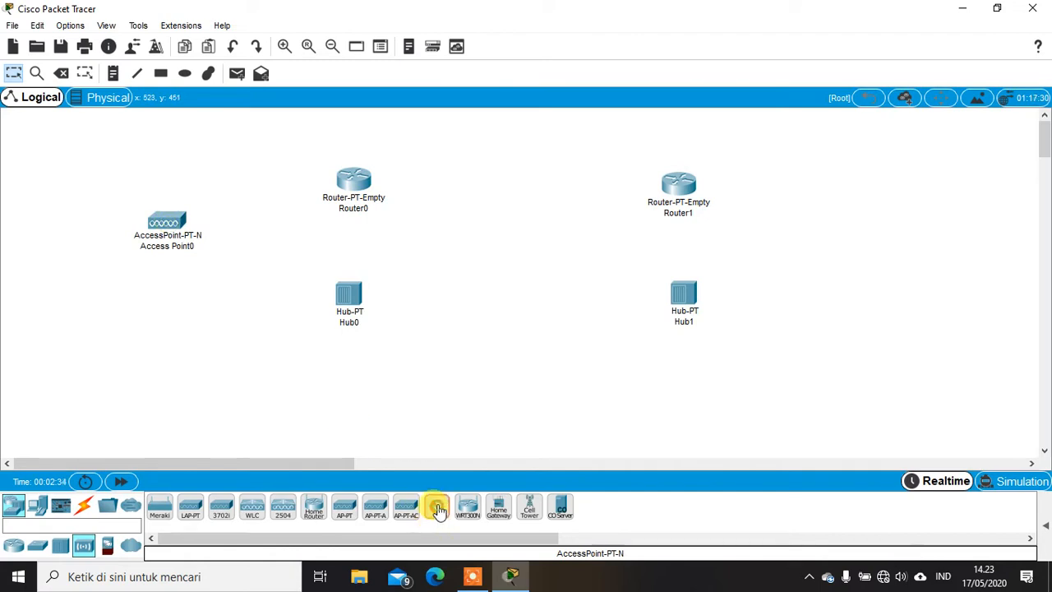
pyautogui.click(852, 235)
pyautogui.moveTo(178, 226); pyautogui.dragTo(175, 243)
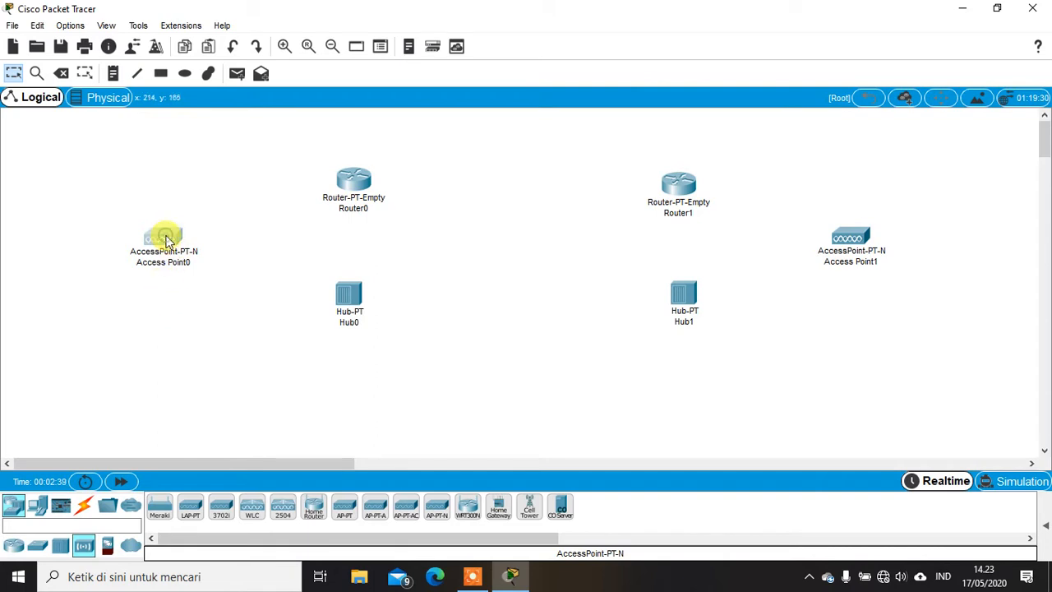
# Set the Port 1 SSID of Access Point0 to AP1 and close its device window.
pyautogui.click(165, 239)
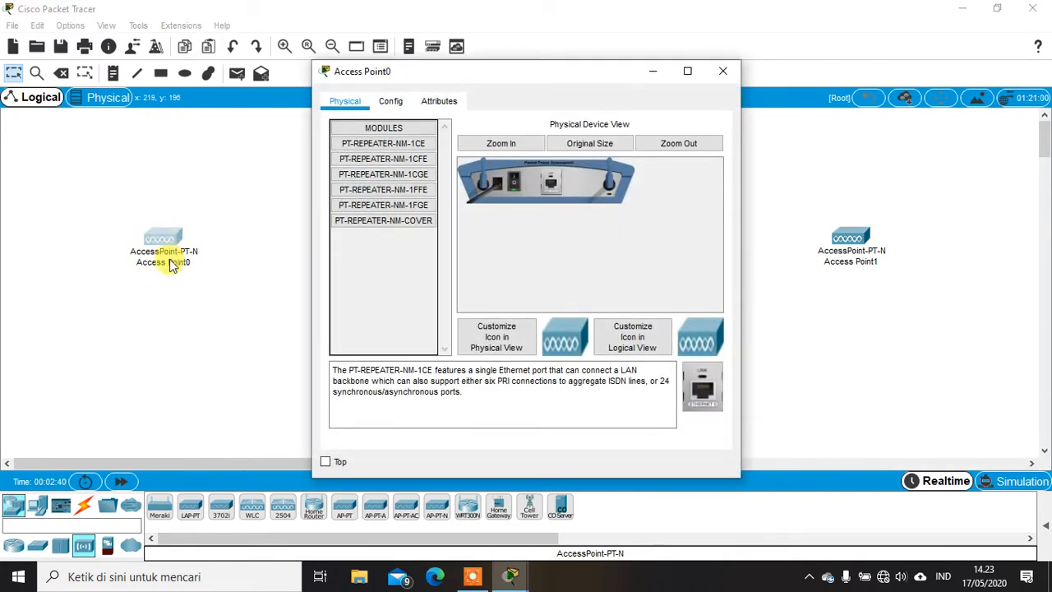
pyautogui.click(389, 102)
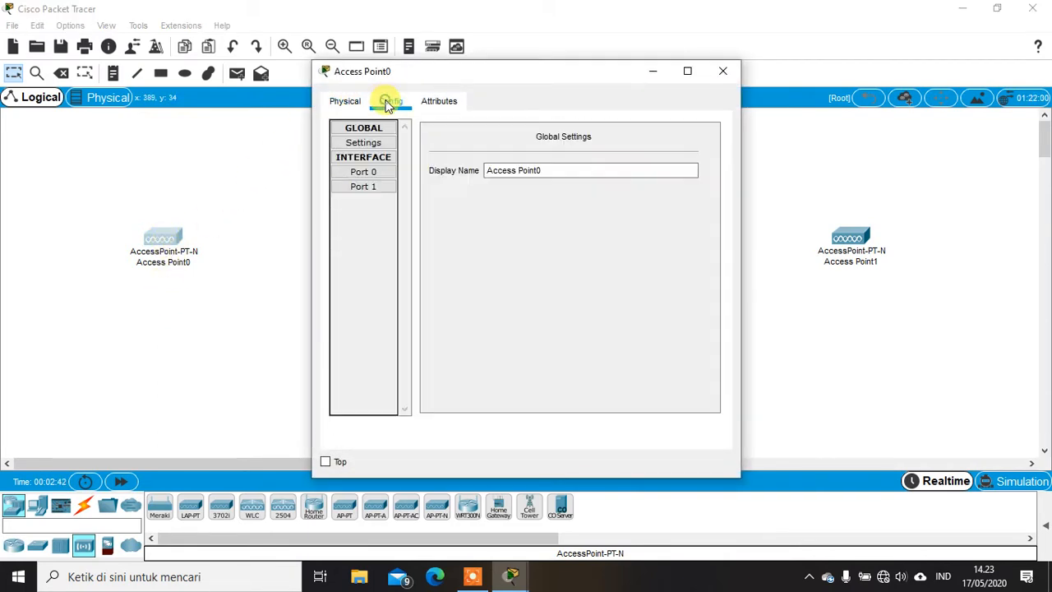
pyautogui.click(368, 188)
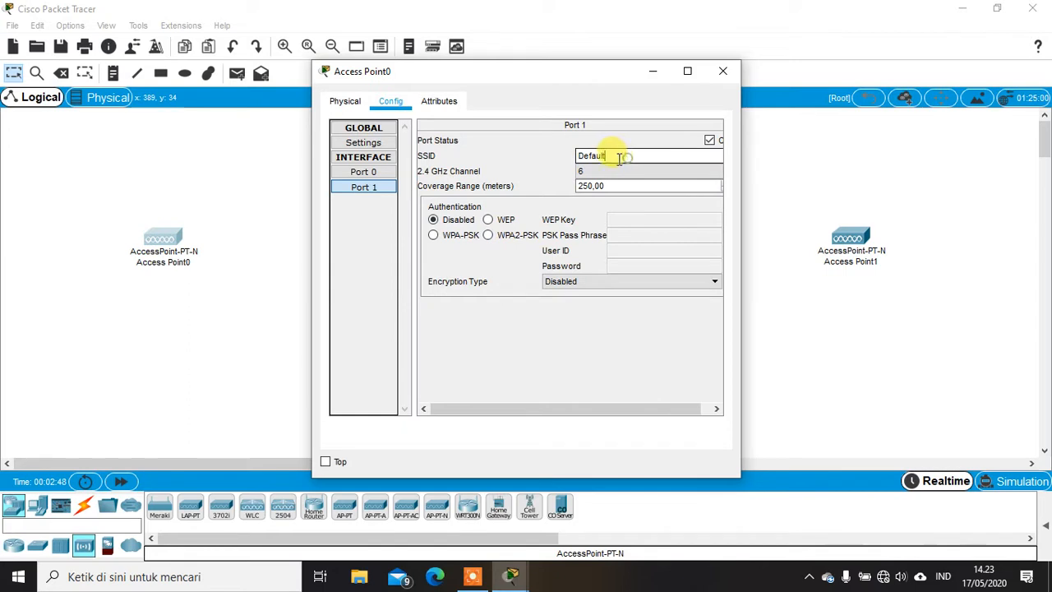
pyautogui.moveTo(620, 156); pyautogui.dragTo(559, 164)
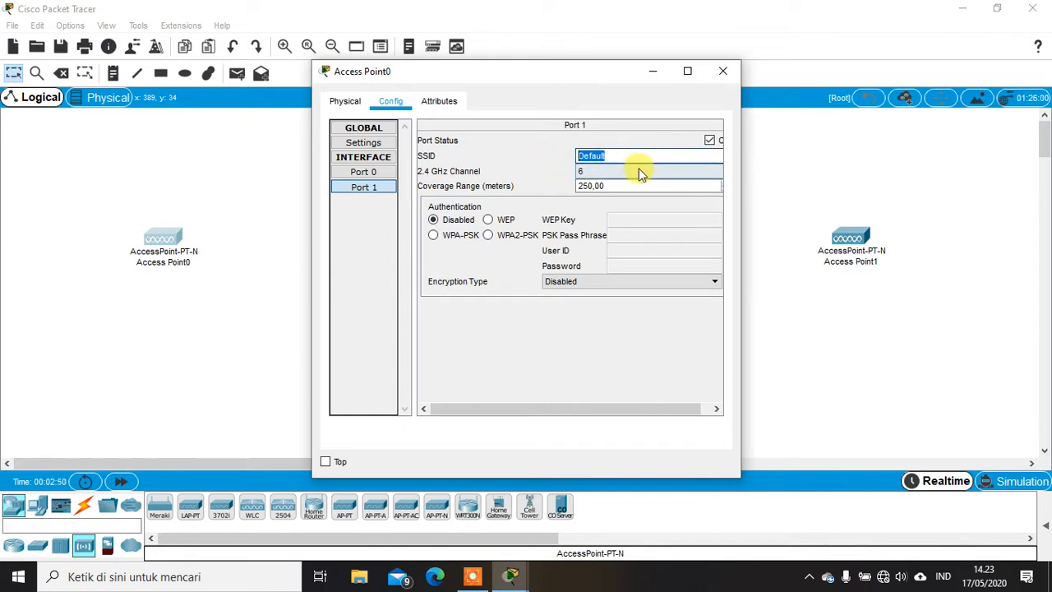
pyautogui.write('a')
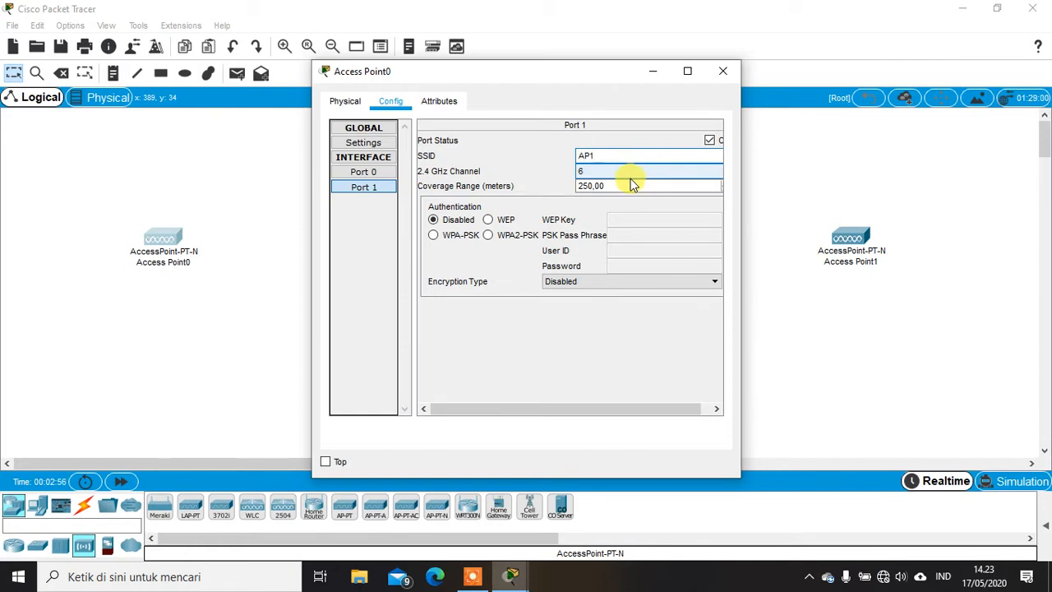
pyautogui.click(723, 73)
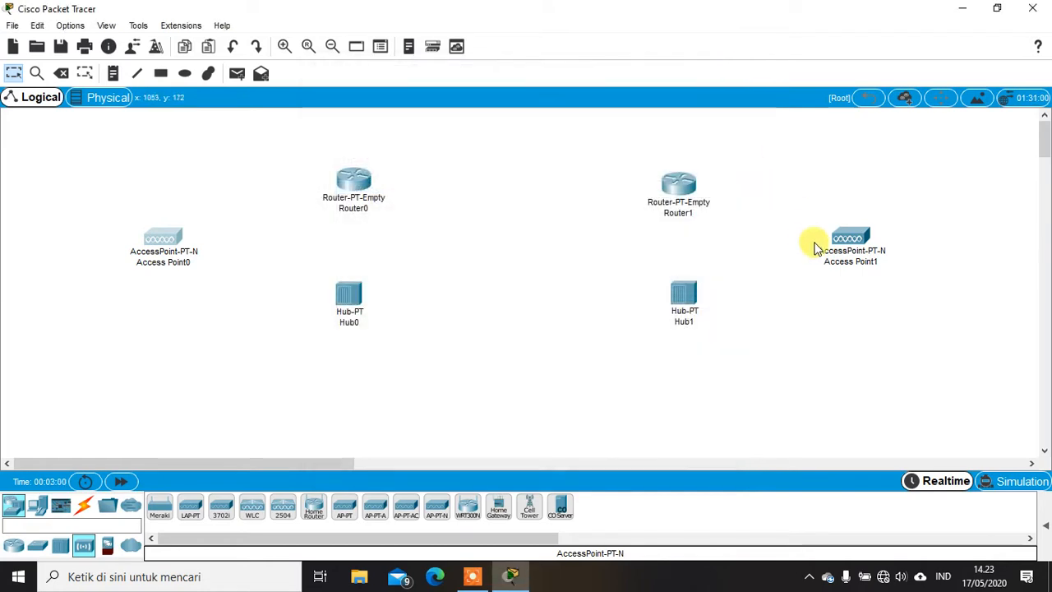
# Set the Port 1 SSID of Access Point1 to AP2 and close its device window.
pyautogui.click(853, 236)
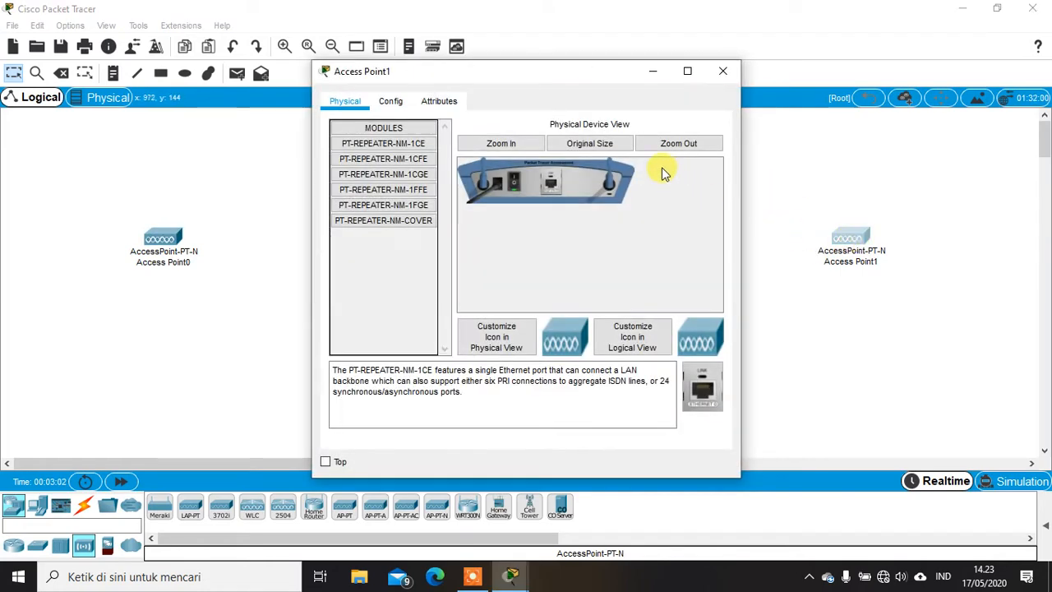
pyautogui.click(389, 99)
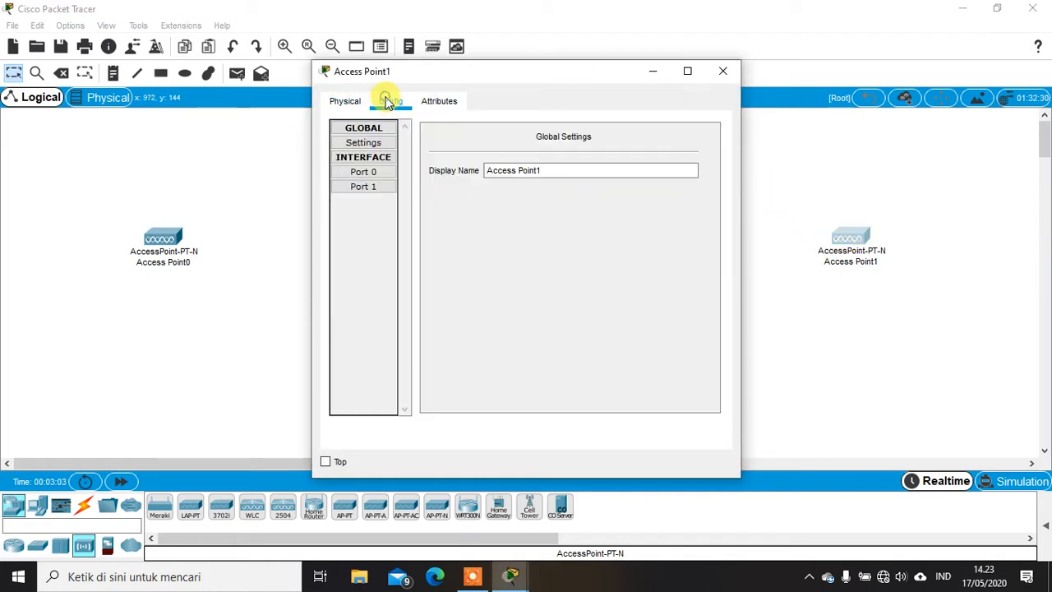
pyautogui.click(370, 190)
pyautogui.click(624, 155)
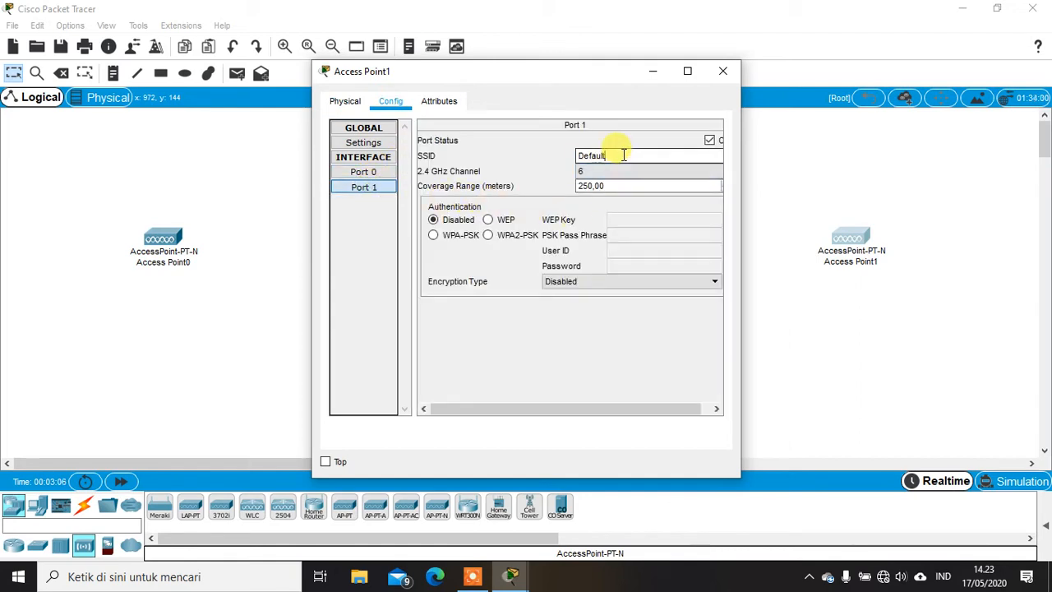
pyautogui.write('AP2')
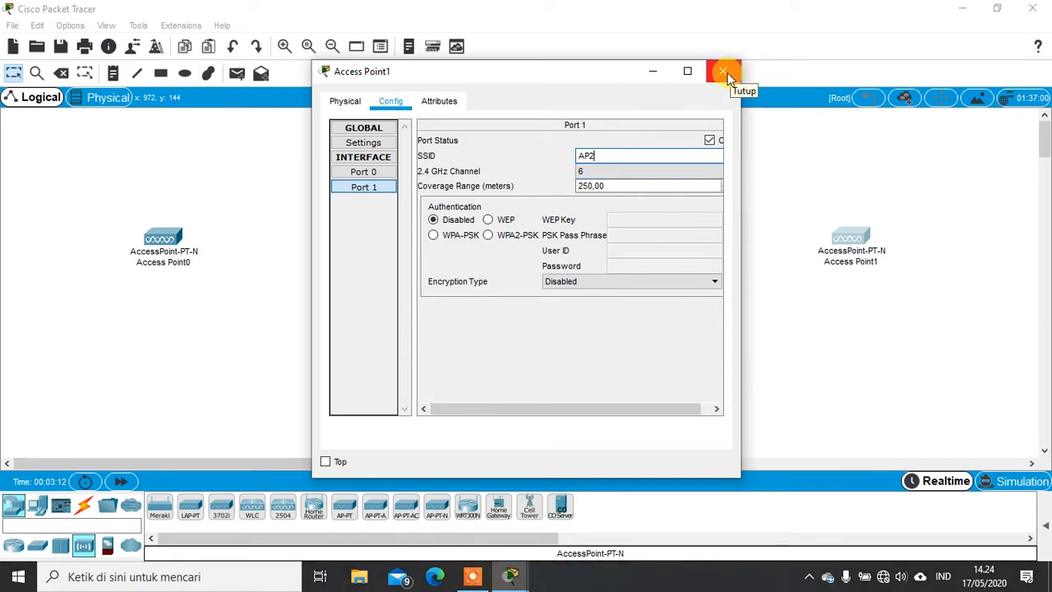
pyautogui.click(728, 73)
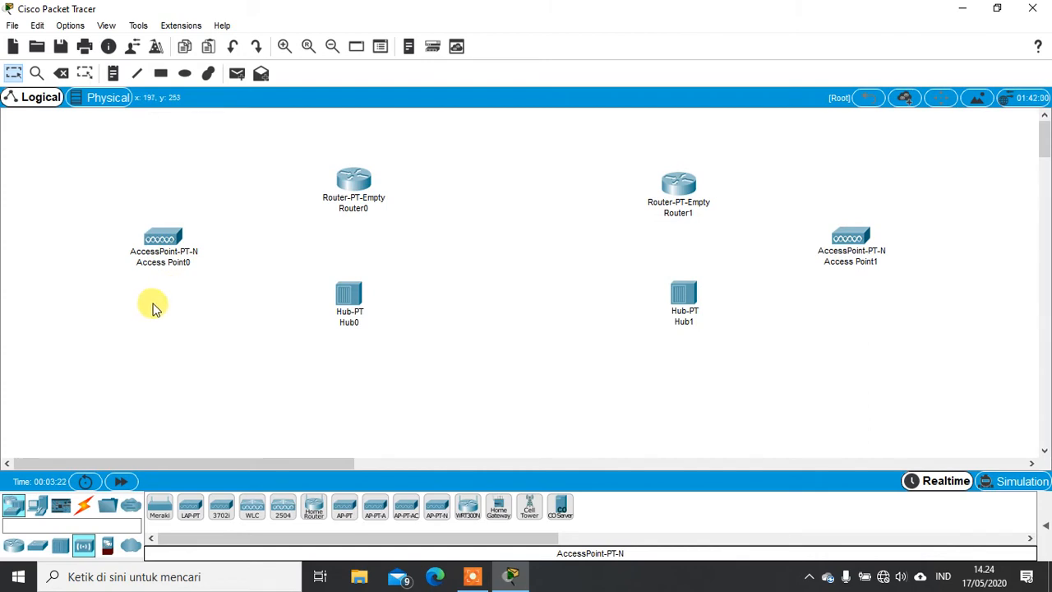
# Place three PC end devices in a row below Hub0.
pyautogui.click(38, 510)
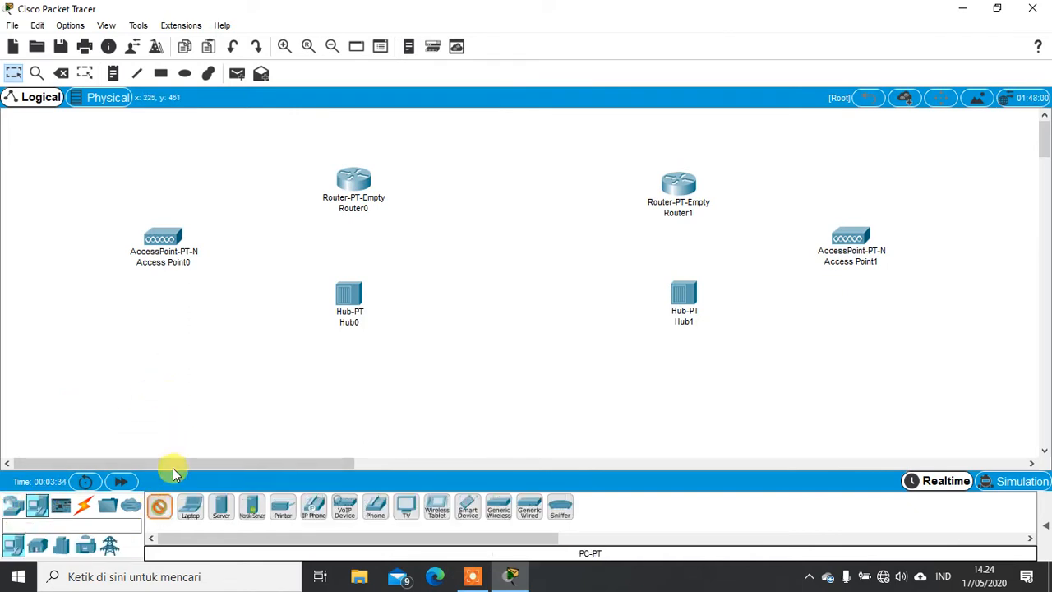
pyautogui.click(240, 391)
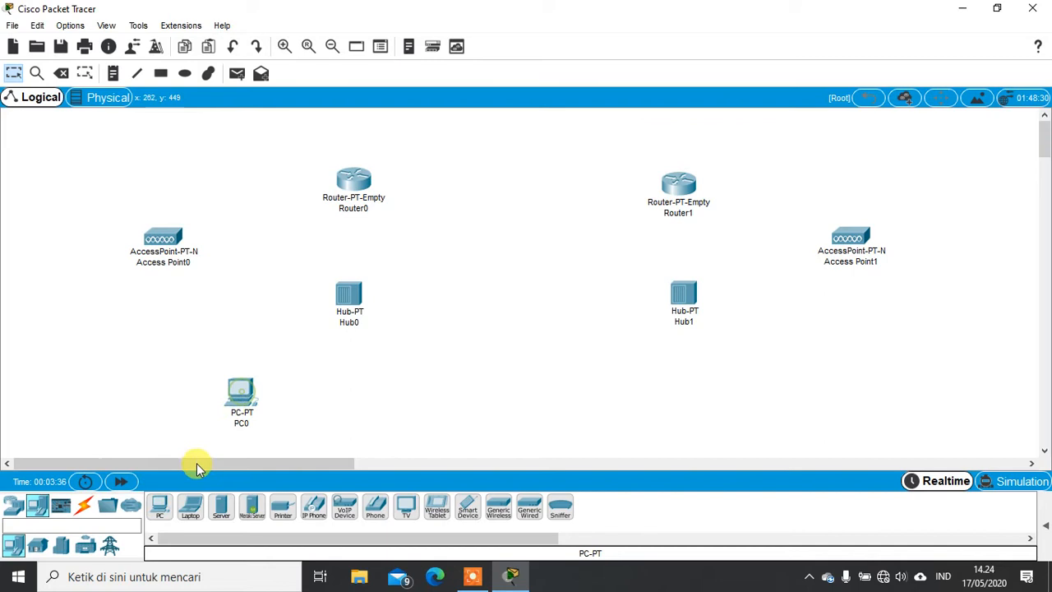
pyautogui.click(157, 505)
pyautogui.click(335, 399)
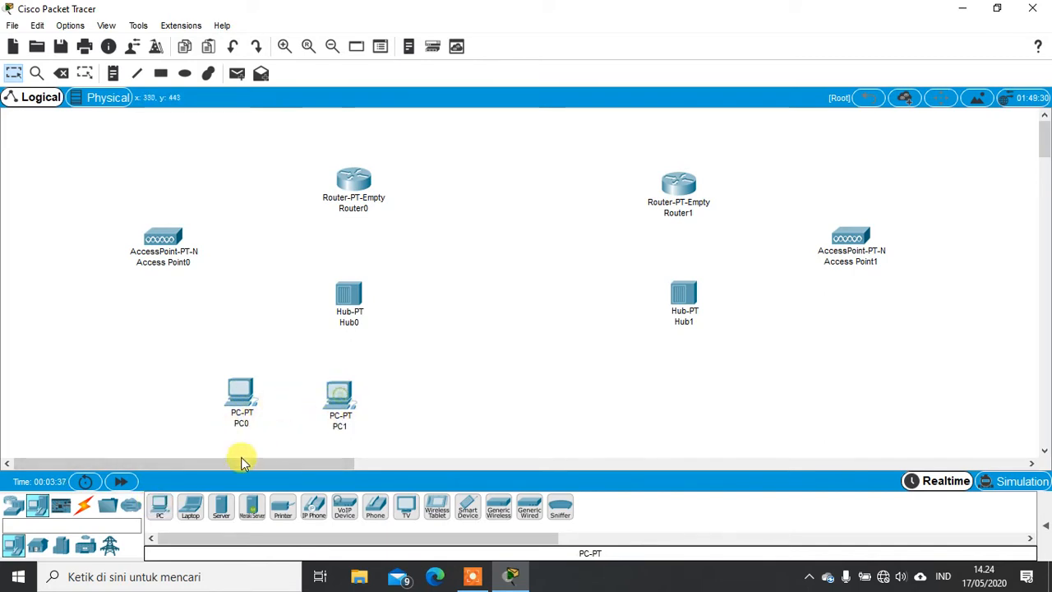
pyautogui.click(160, 510)
pyautogui.click(424, 401)
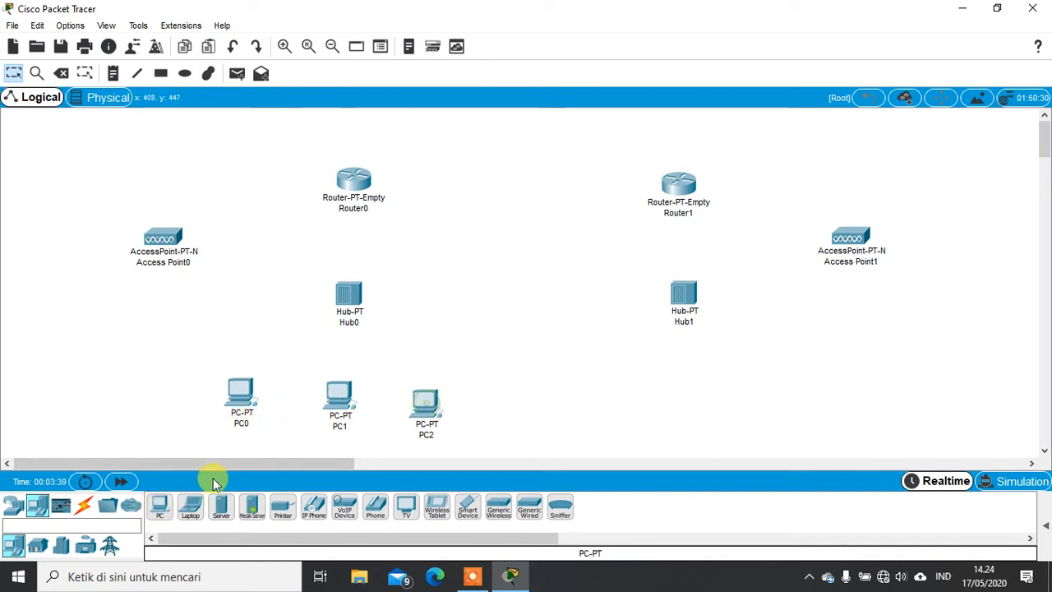
# Place three PC end devices in a row below Hub1.
pyautogui.click(160, 510)
pyautogui.click(611, 401)
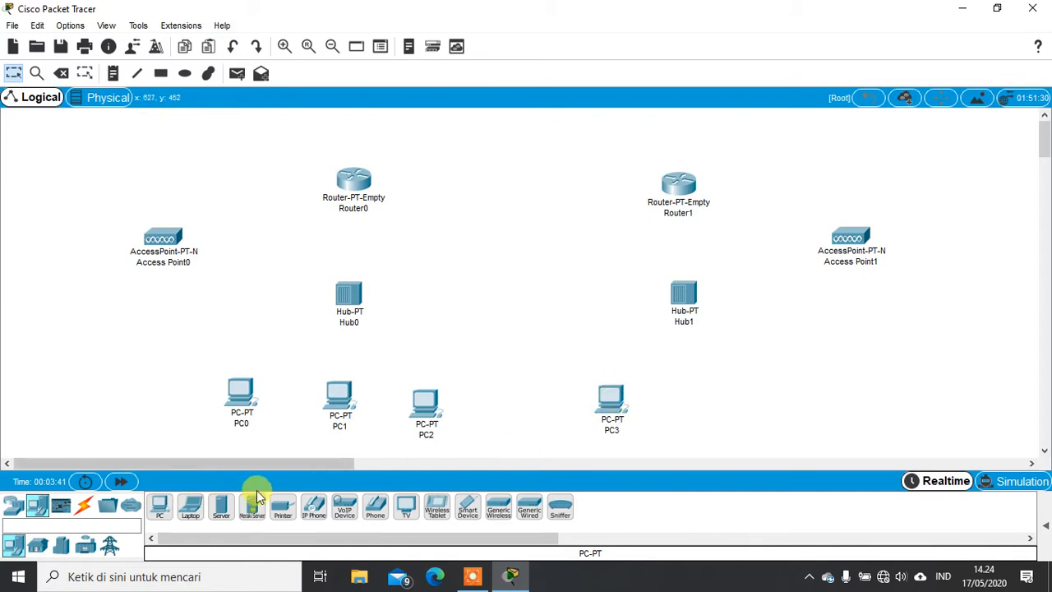
pyautogui.click(162, 508)
pyautogui.click(686, 403)
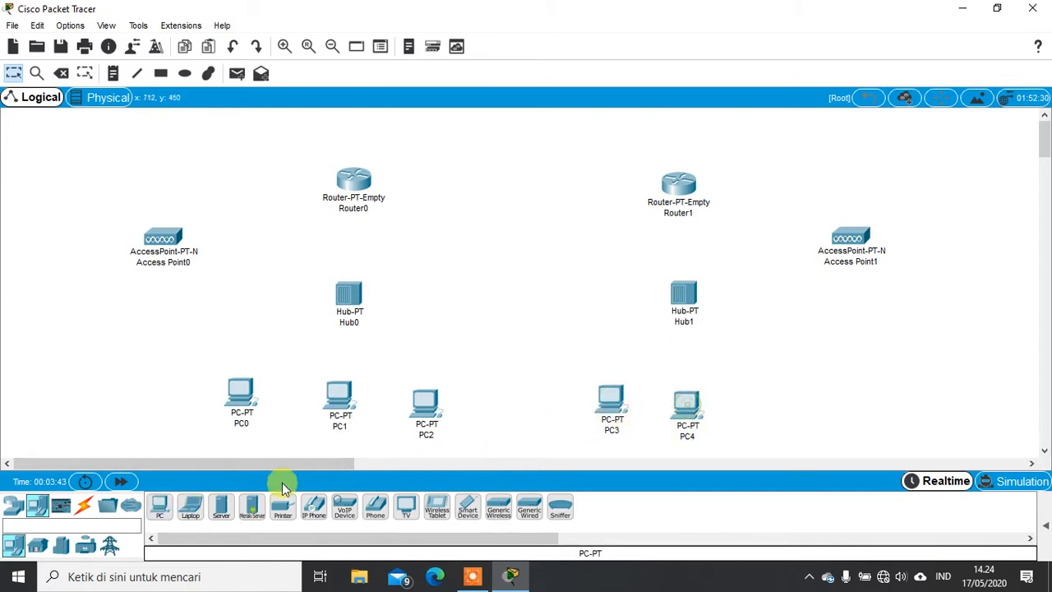
pyautogui.click(160, 510)
pyautogui.click(767, 383)
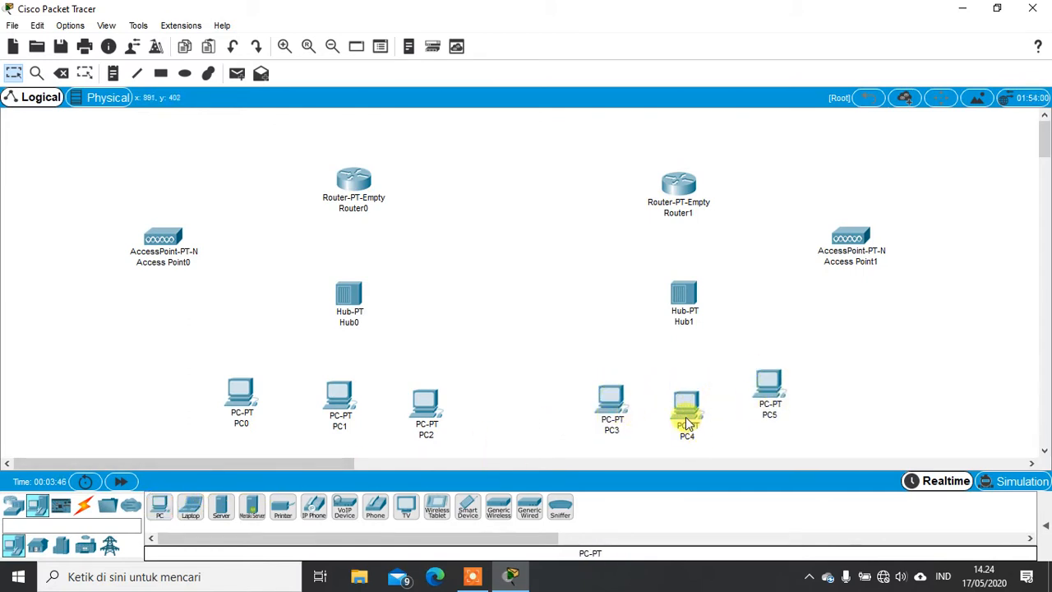
# Reposition PC4, PC3, PC2 and PC0 slightly so the PCs line up in an even row beneath the hubs.
pyautogui.moveTo(687, 423); pyautogui.dragTo(689, 407)
pyautogui.moveTo(615, 411); pyautogui.dragTo(617, 400)
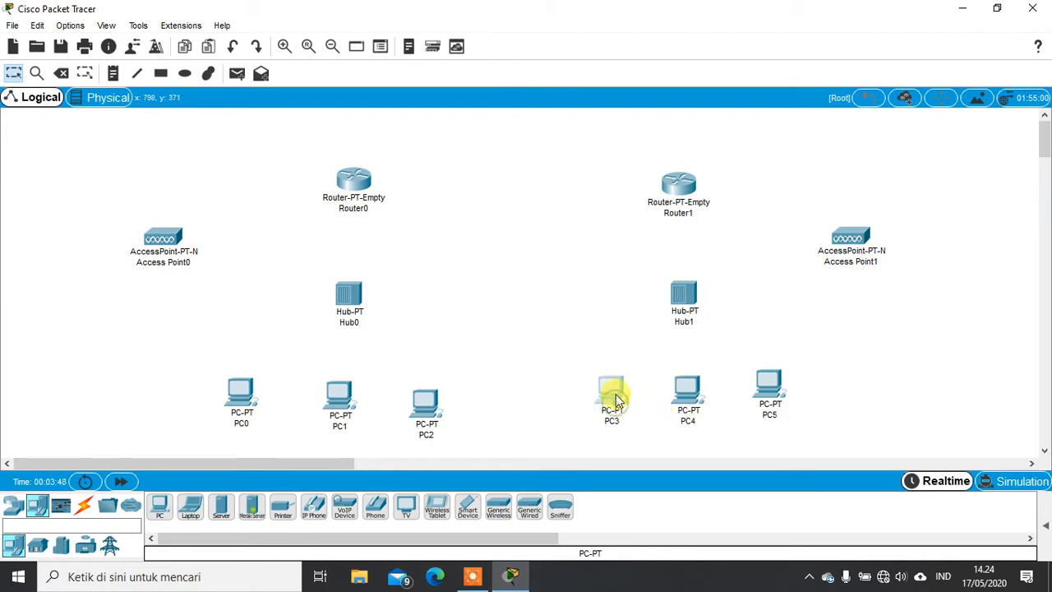
pyautogui.moveTo(423, 404); pyautogui.dragTo(425, 391)
pyautogui.moveTo(248, 398); pyautogui.dragTo(254, 400)
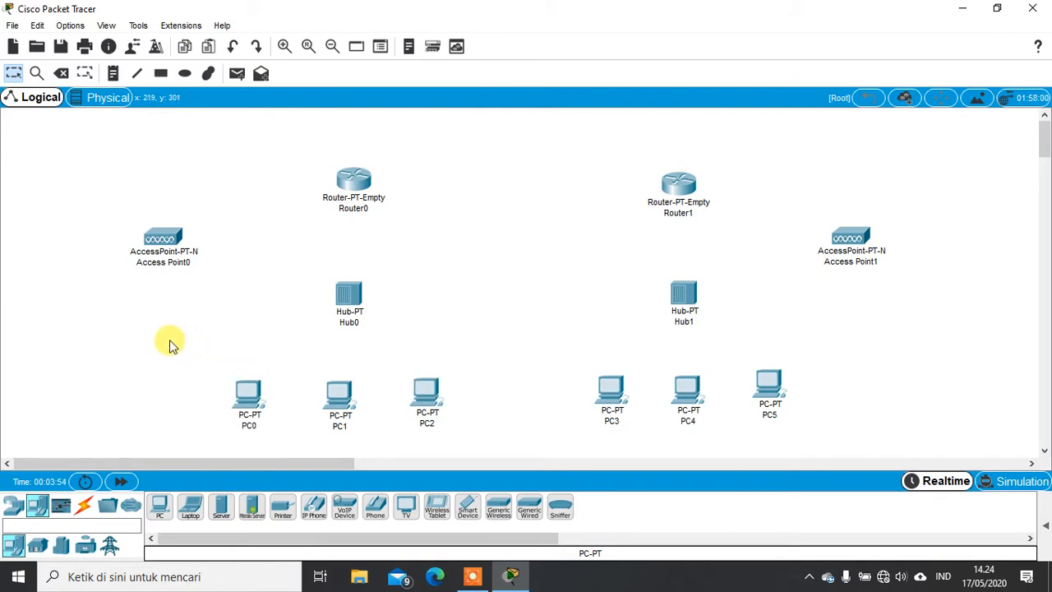
# Place two Smart Device smartphones on the outer side of Access Point0, one above the other.
pyautogui.click(467, 511)
pyautogui.click(59, 202)
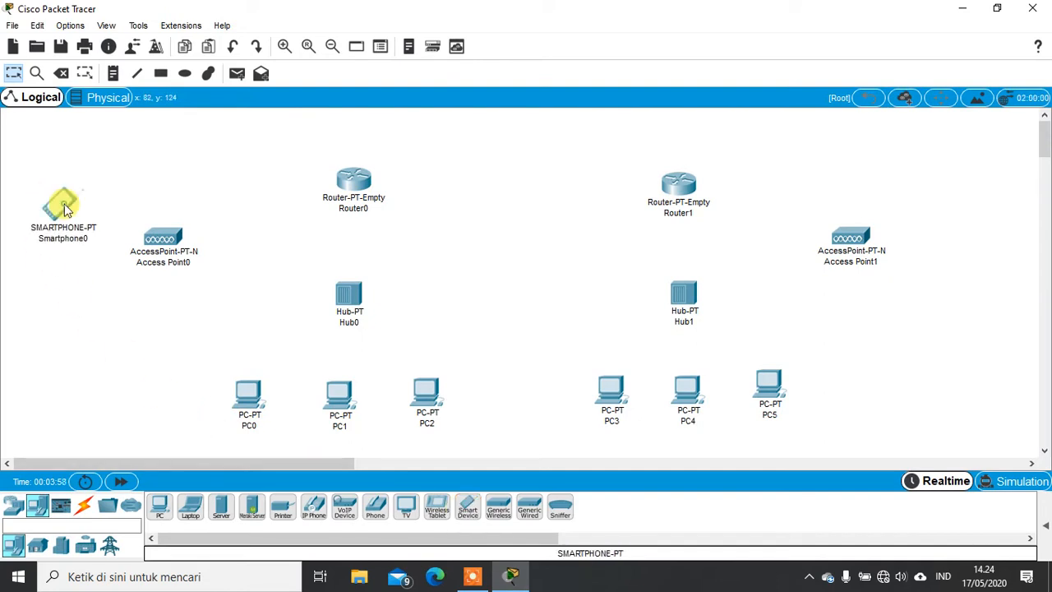
pyautogui.click(467, 510)
pyautogui.click(45, 303)
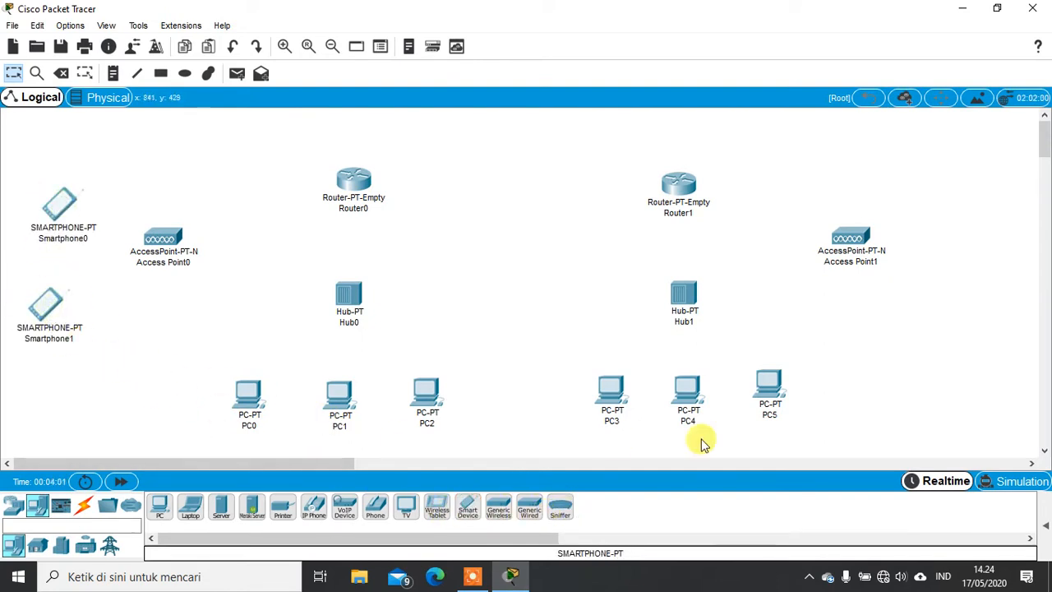
# Place two Smart Device smartphones on the outer side of Access Point1, one above the other, and nudge the upper one slightly higher.
pyautogui.click(467, 510)
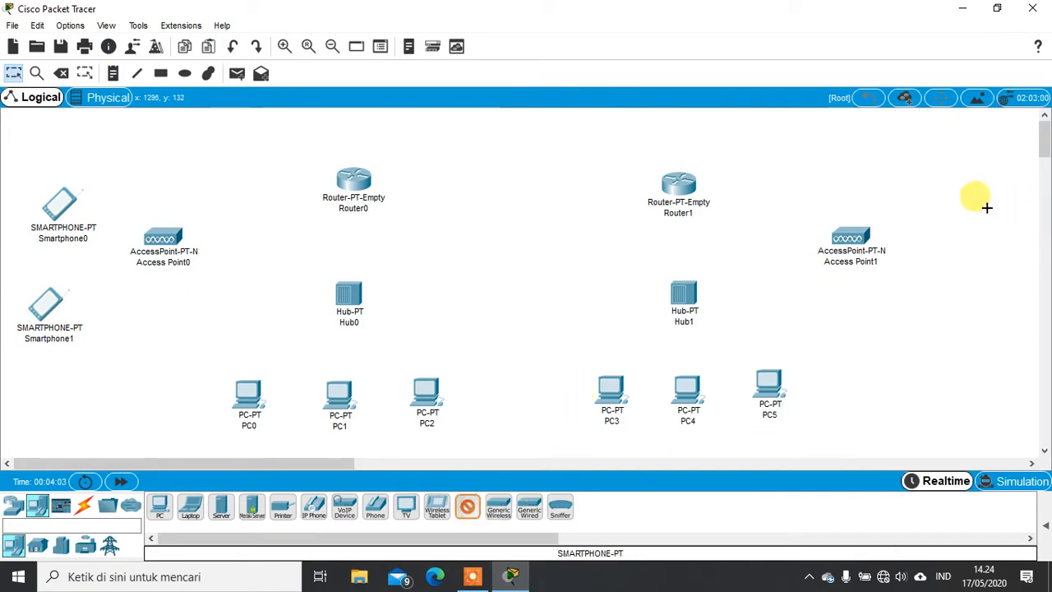
pyautogui.click(962, 219)
pyautogui.click(467, 506)
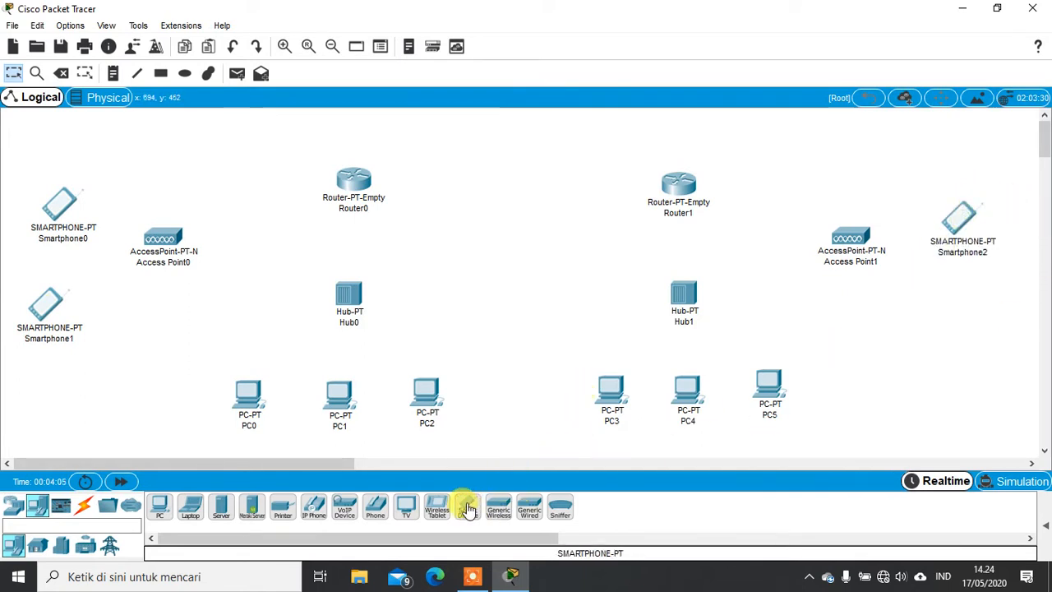
pyautogui.click(966, 308)
pyautogui.moveTo(959, 218); pyautogui.dragTo(962, 202)
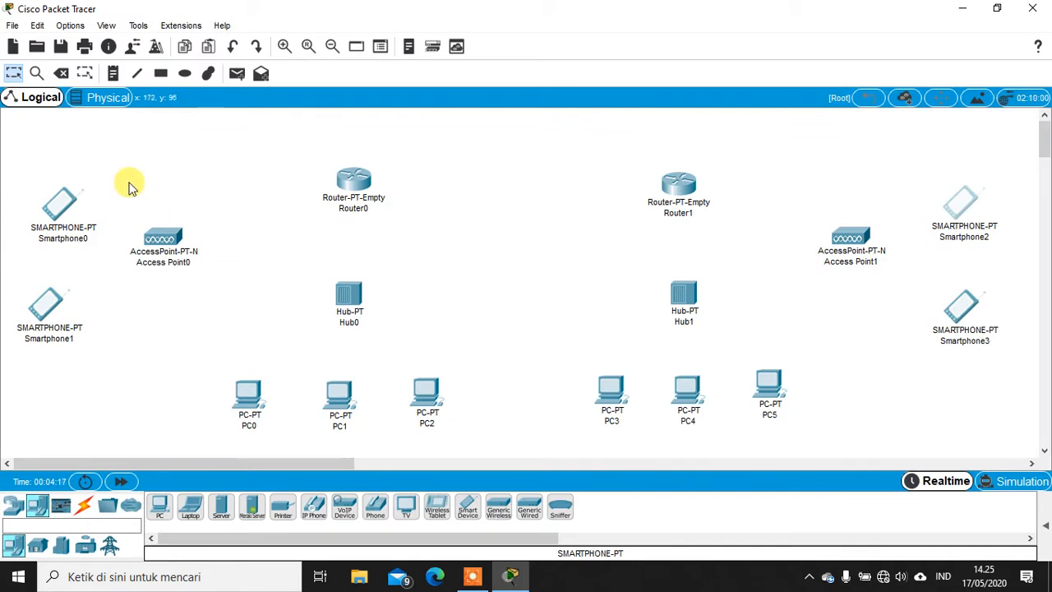
# Set the Wireless0 SSID of Smartphone0 to AP1.
pyautogui.click(59, 212)
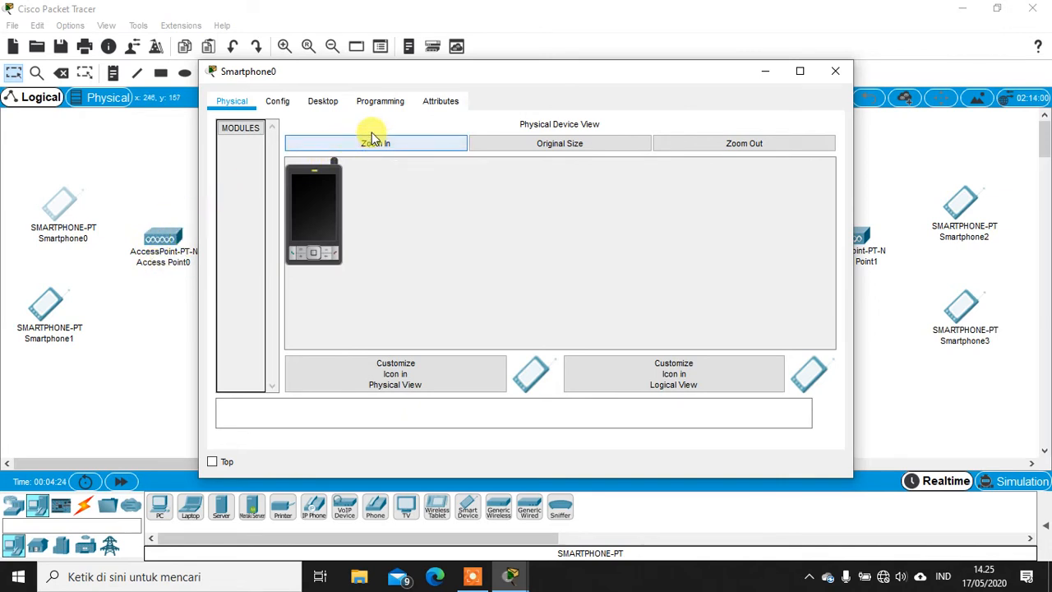
pyautogui.click(281, 102)
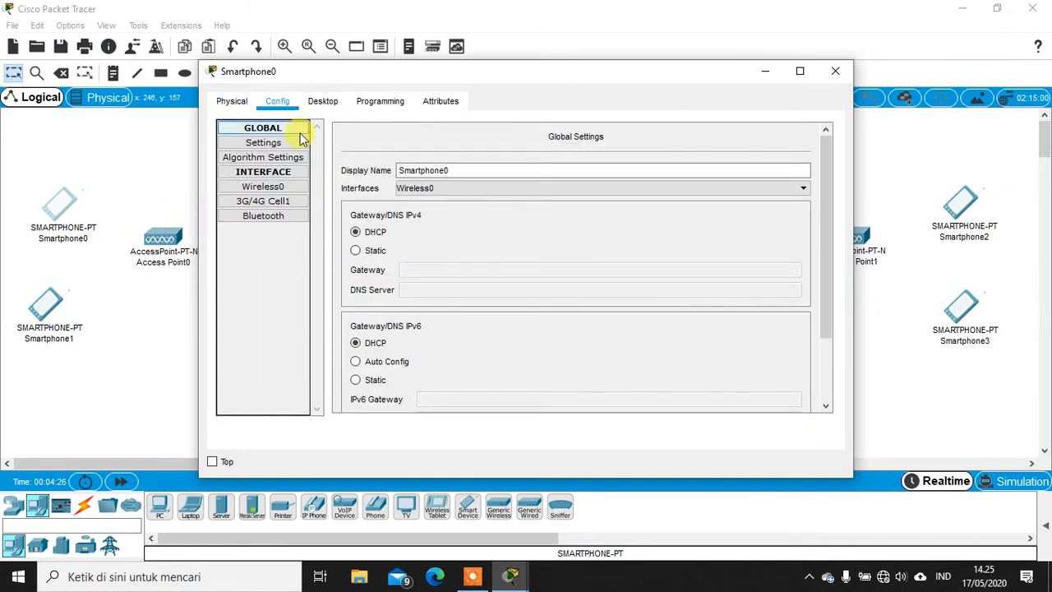
pyautogui.click(264, 187)
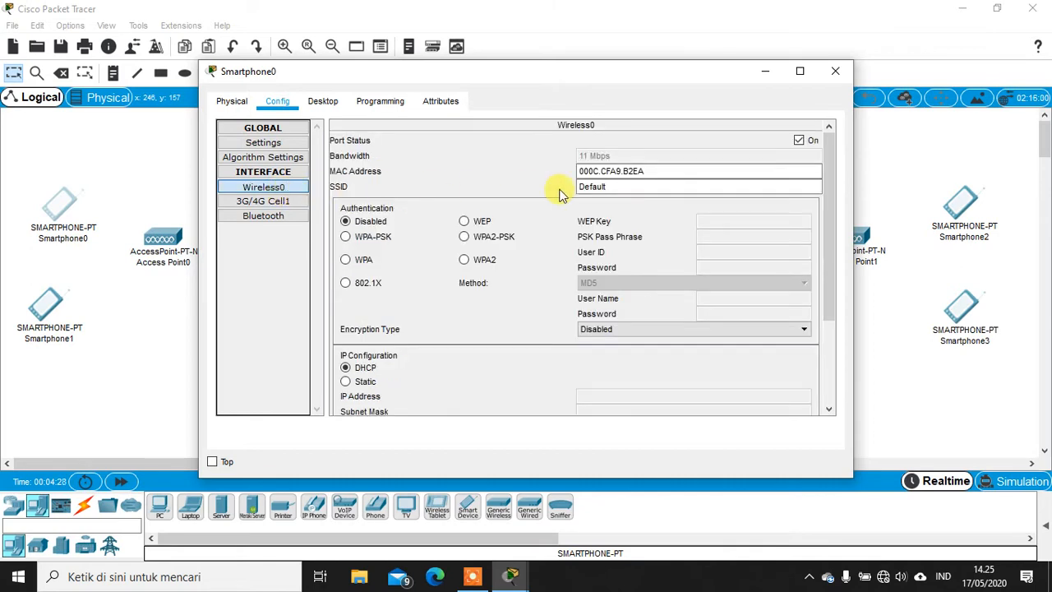
pyautogui.doubleClick(629, 187)
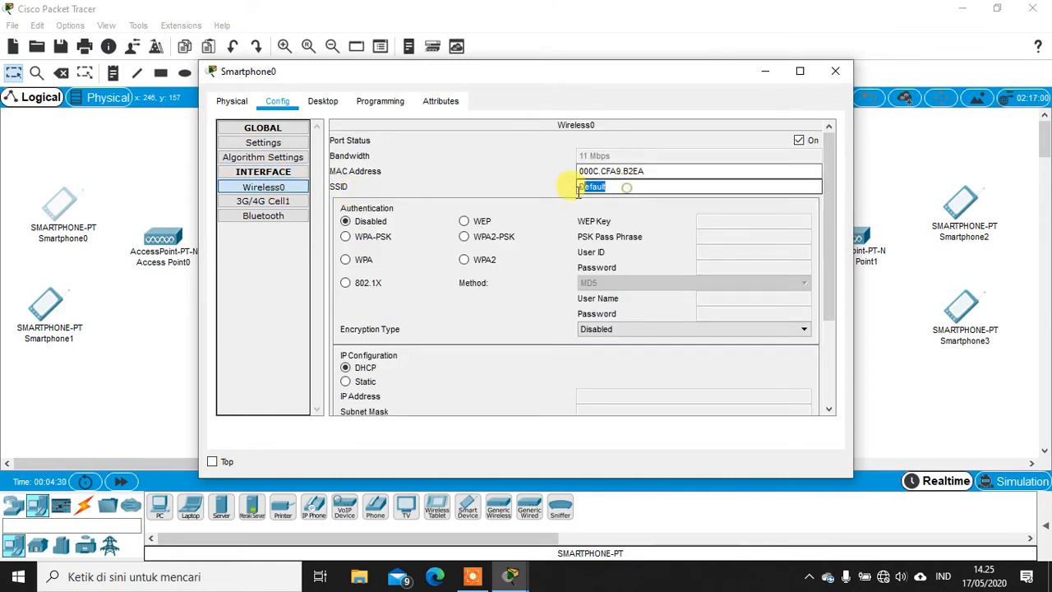
pyautogui.write('AP1')
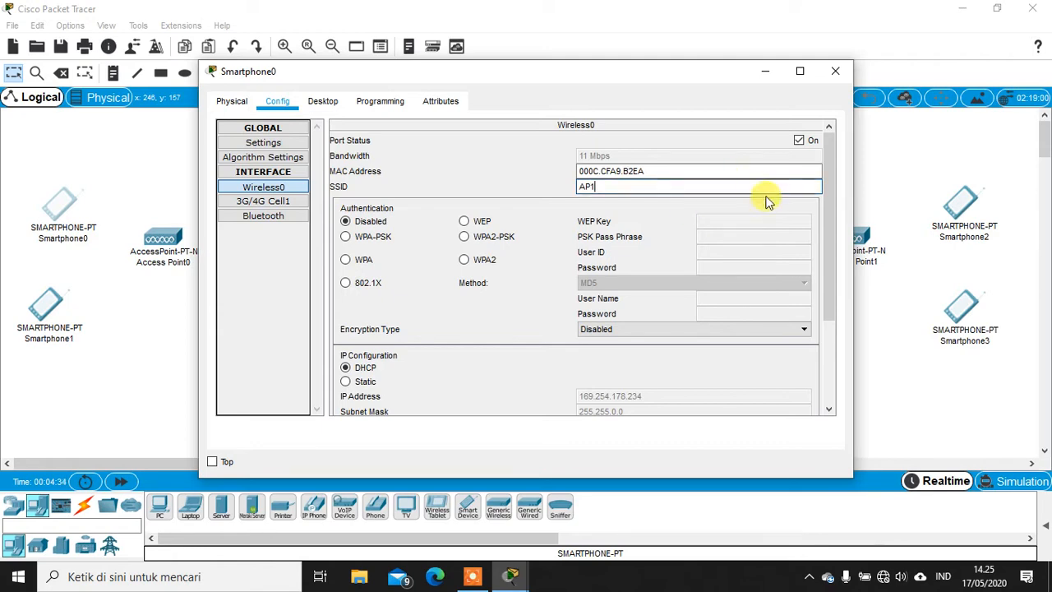
# Set the Wireless0 SSID of Smartphone1 to AP1.
pyautogui.click(831, 75)
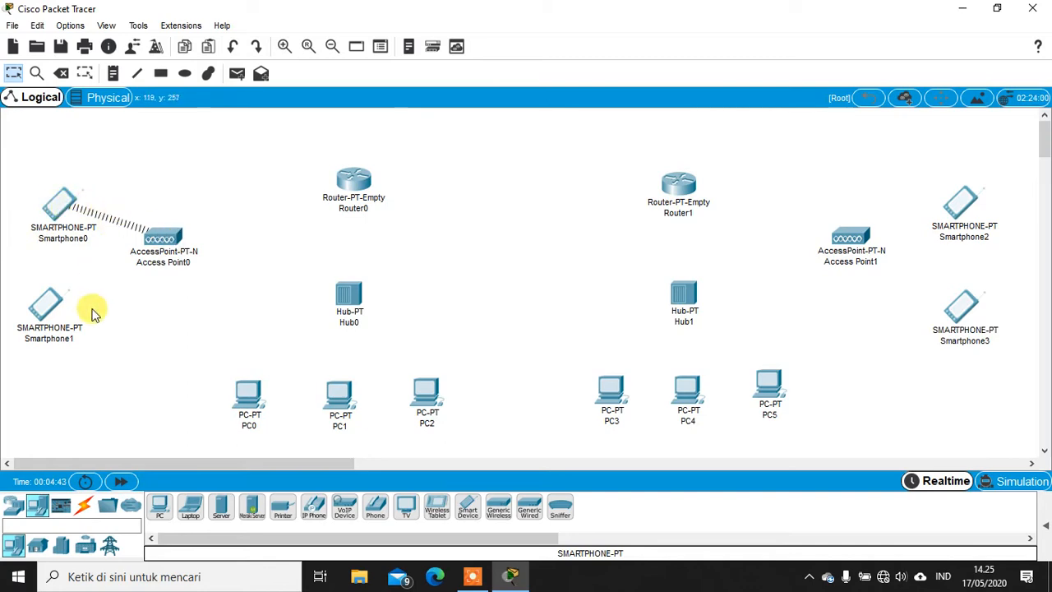
pyautogui.click(45, 309)
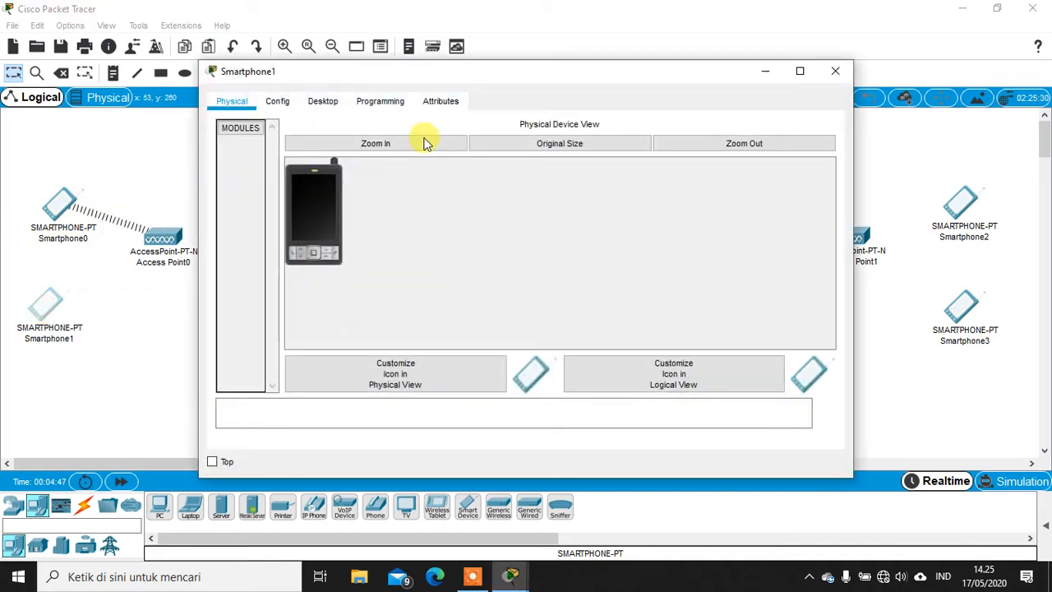
pyautogui.click(277, 102)
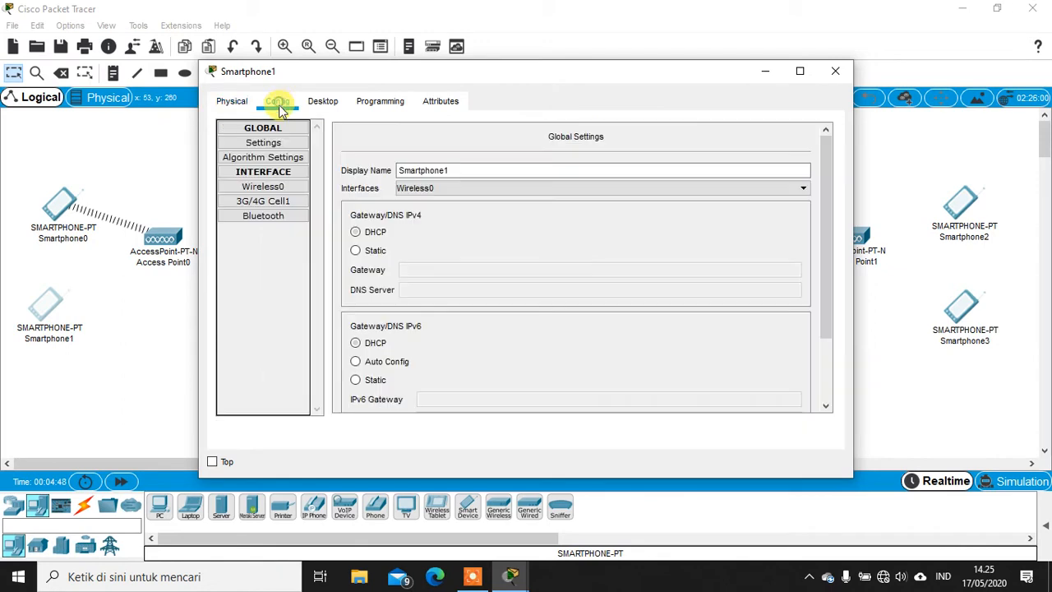
pyautogui.click(280, 189)
pyautogui.click(620, 187)
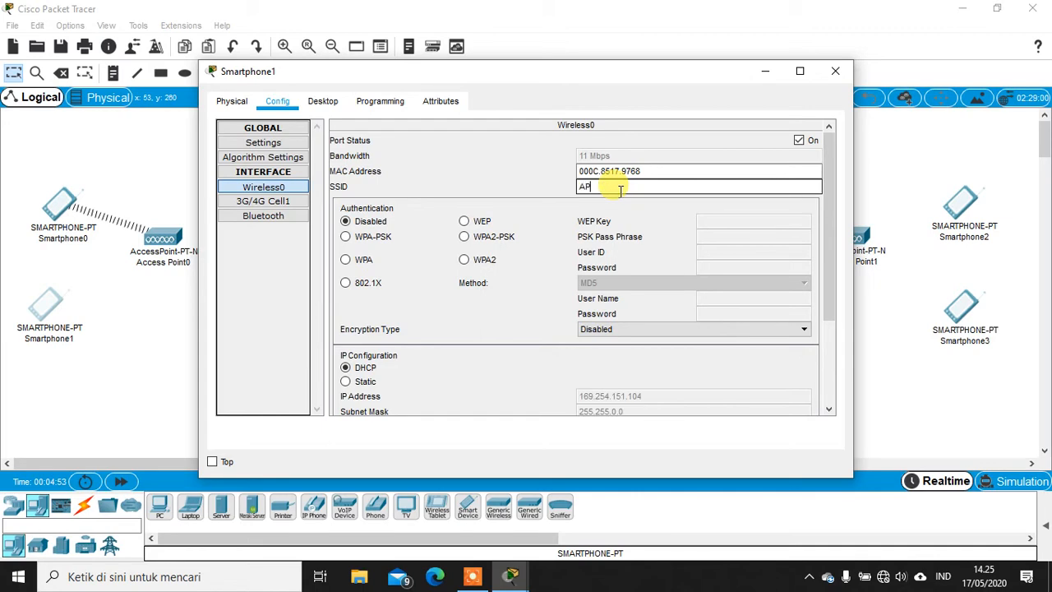
pyautogui.click(835, 70)
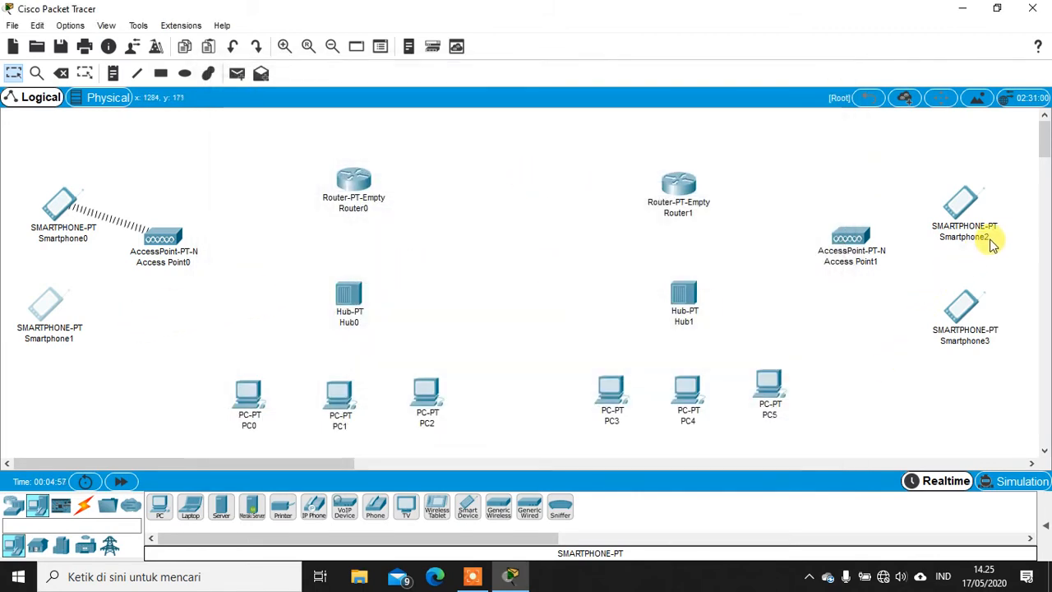
# Set the Wireless0 SSID of Smartphone2 to AP2.
pyautogui.click(964, 204)
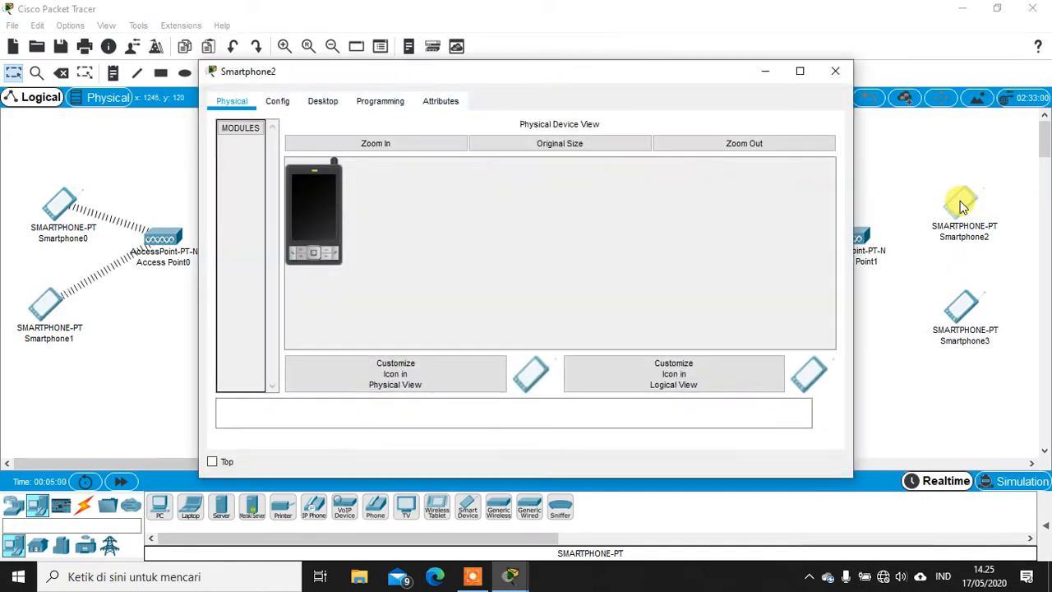
pyautogui.click(278, 101)
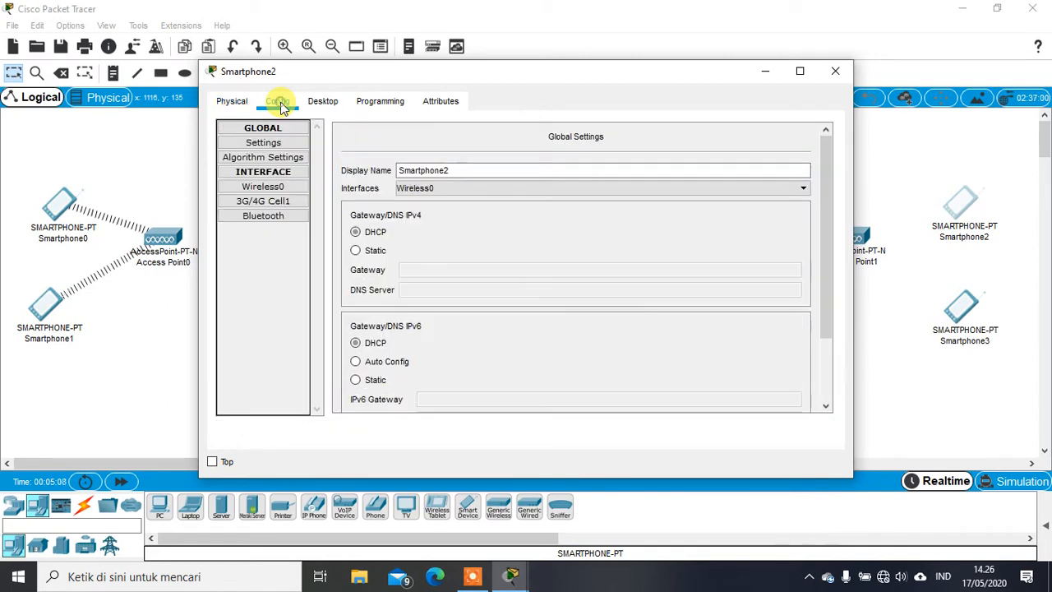
pyautogui.click(272, 188)
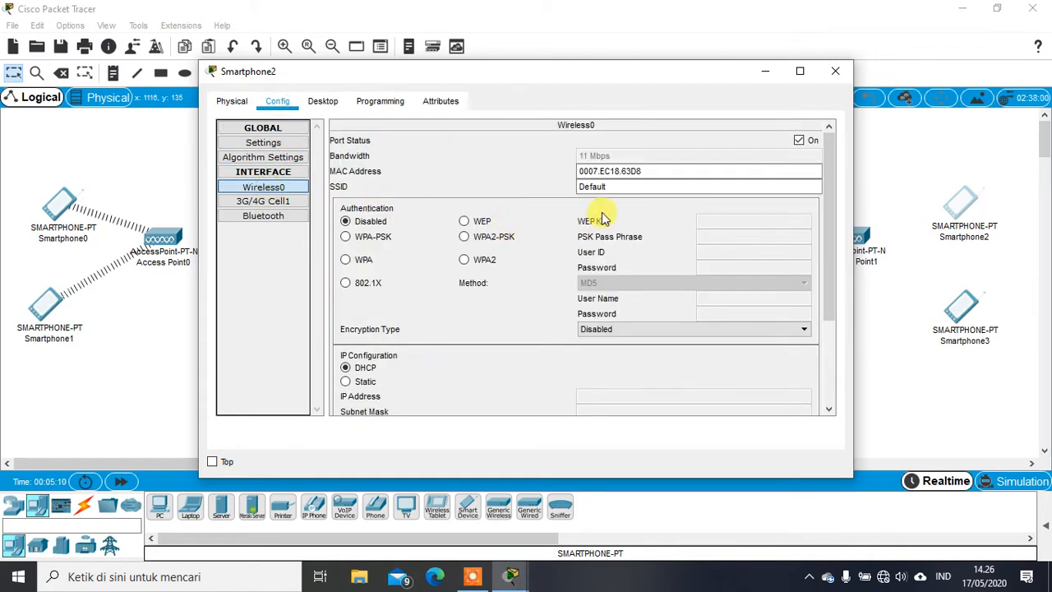
pyautogui.click(629, 188)
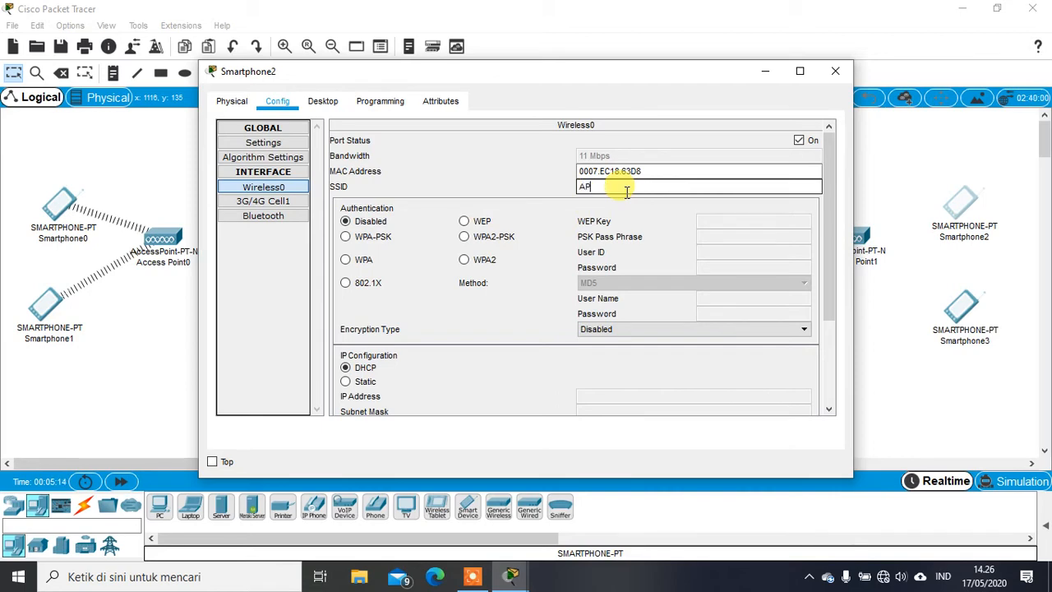
pyautogui.click(836, 71)
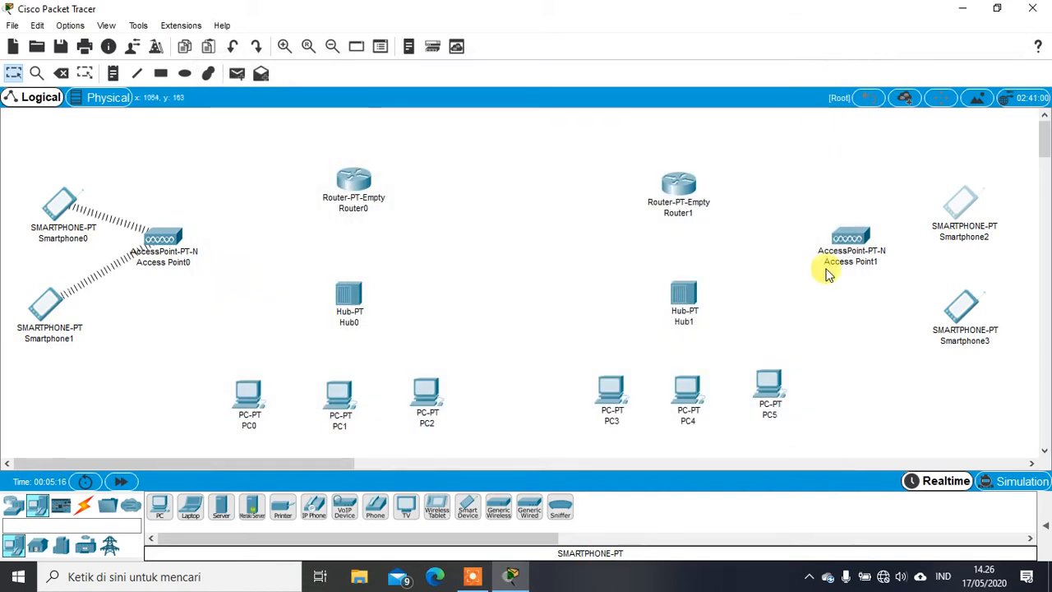
# Set the Wireless0 SSID of Smartphone3 to AP2.
pyautogui.click(967, 326)
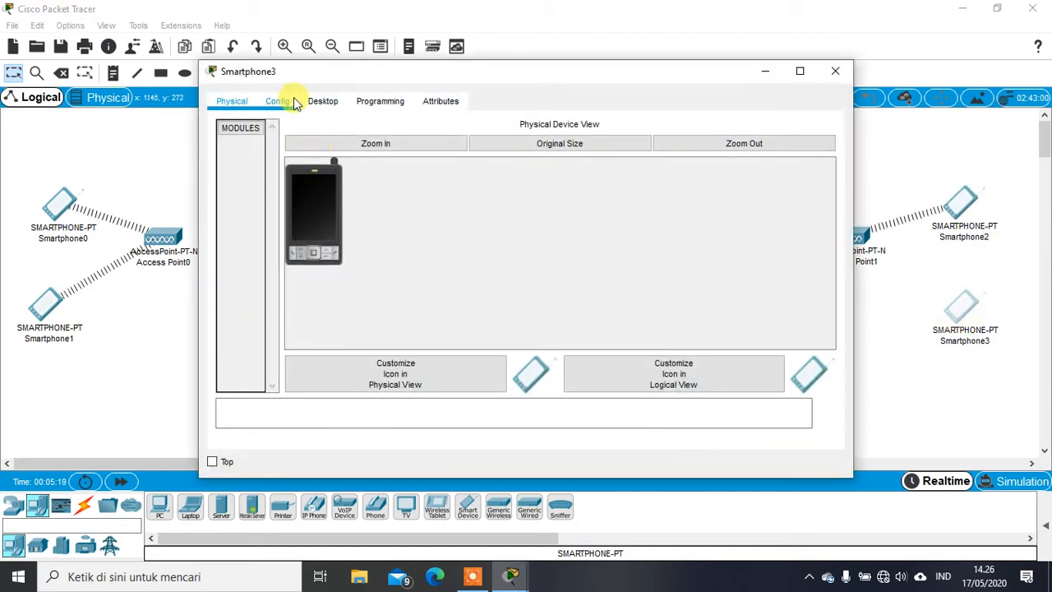
pyautogui.click(291, 100)
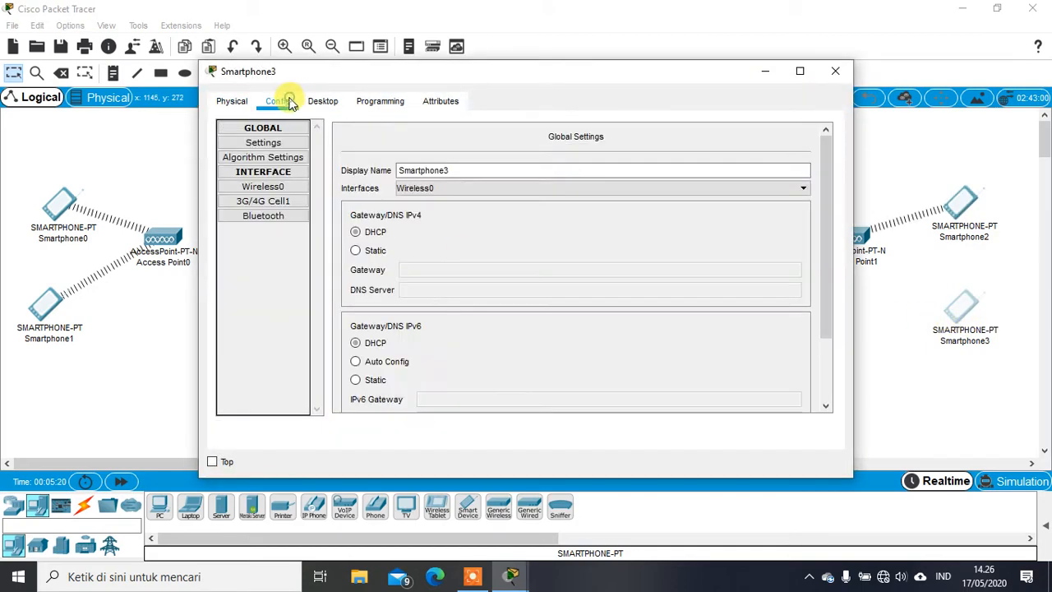
pyautogui.click(274, 186)
pyautogui.doubleClick(640, 184)
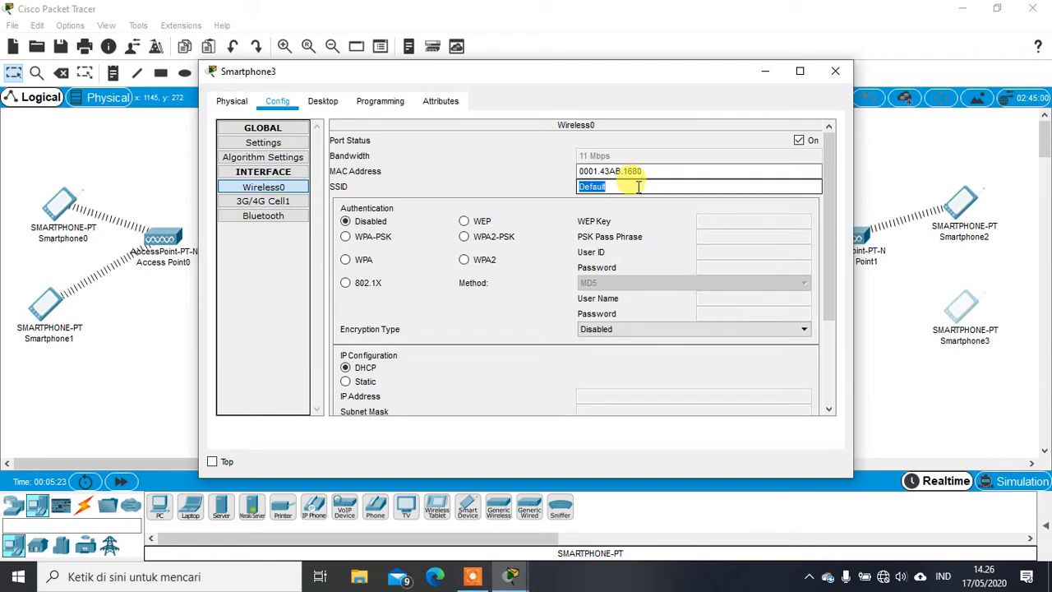
pyautogui.click(835, 71)
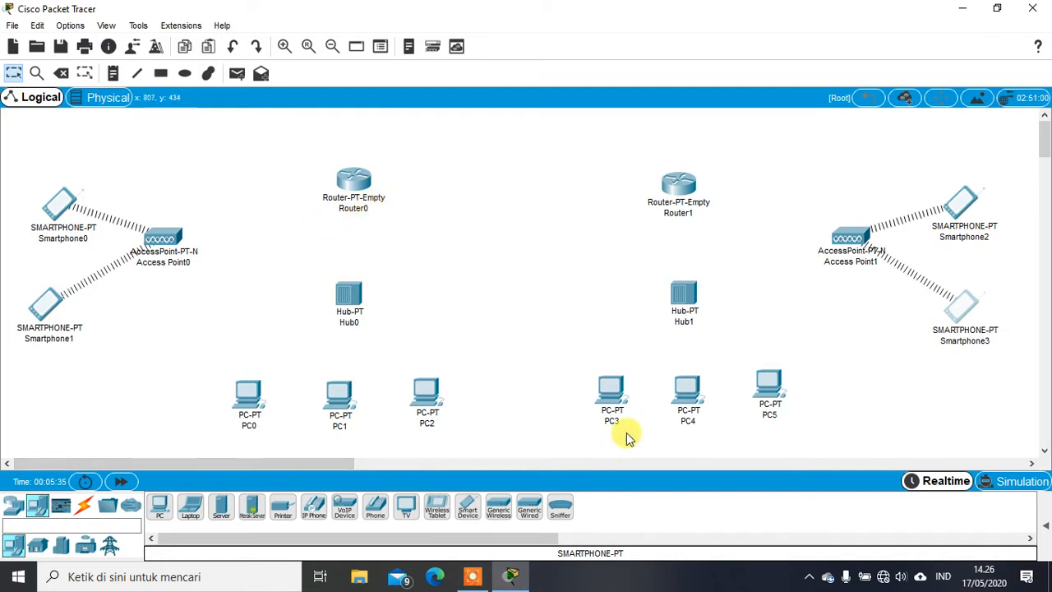
# Cable Access Point0 to Router0 and Router0 to Hub0 using the automatically chosen connection type.
pyautogui.click(86, 508)
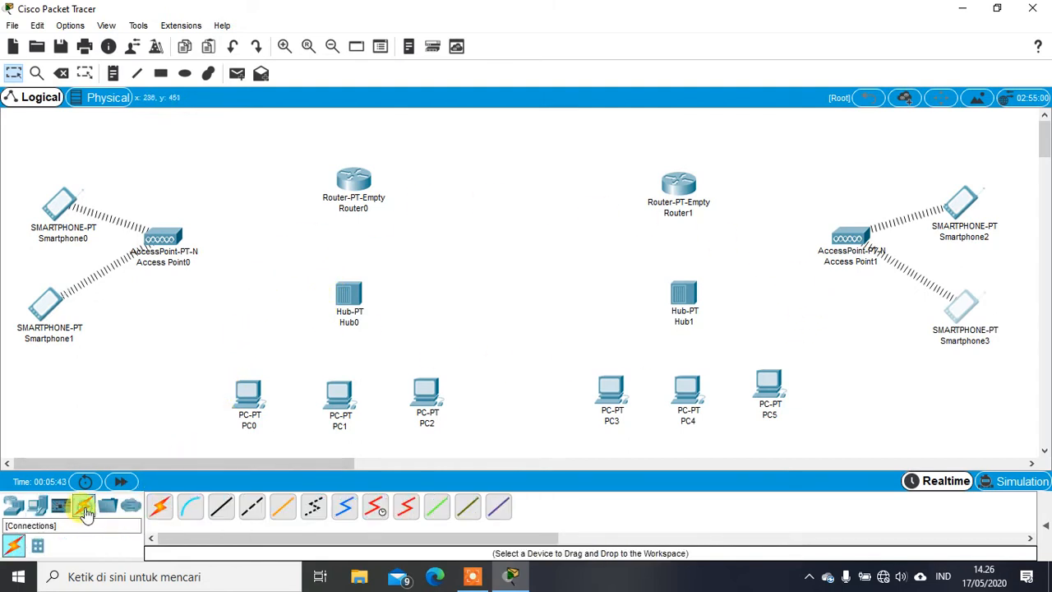
pyautogui.click(159, 508)
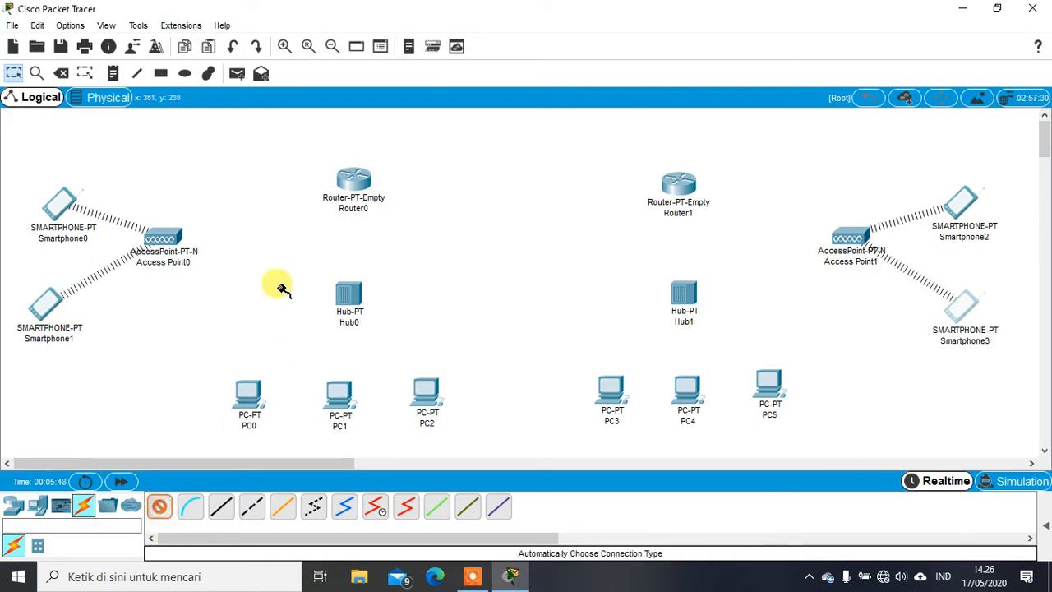
pyautogui.click(171, 238)
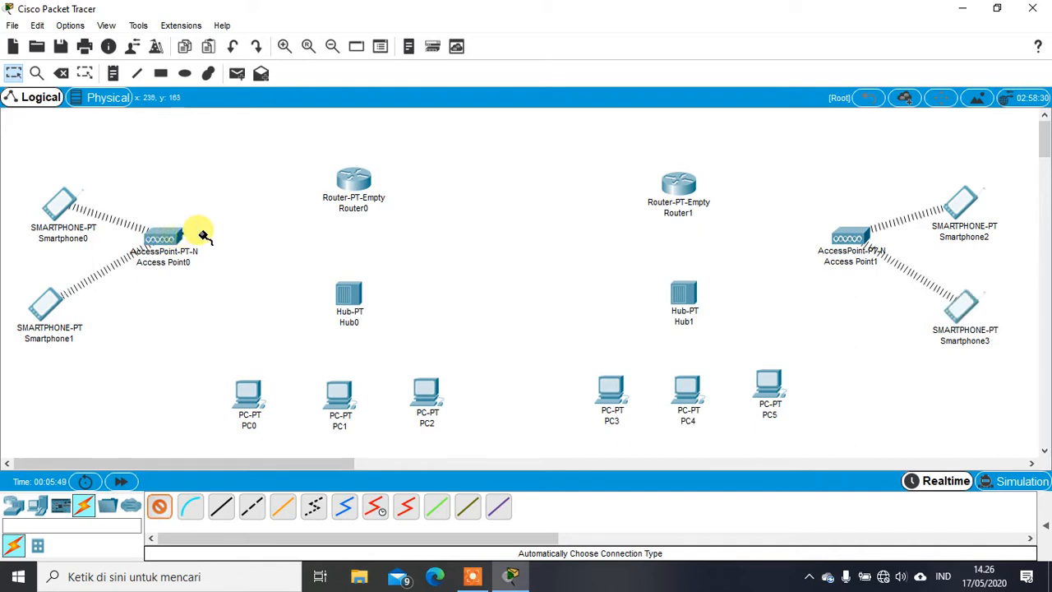
pyautogui.click(353, 187)
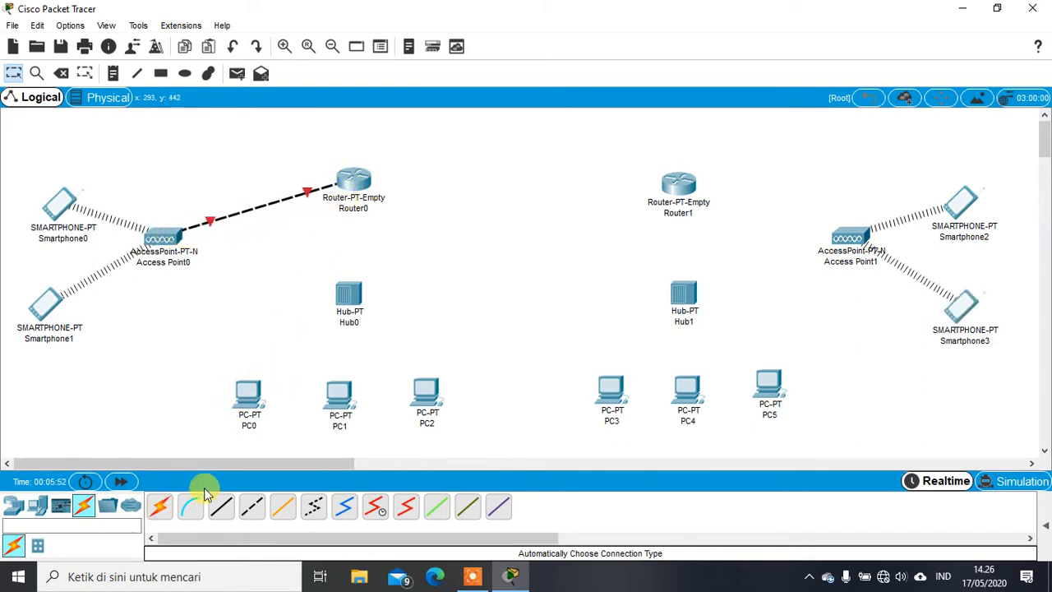
pyautogui.click(162, 508)
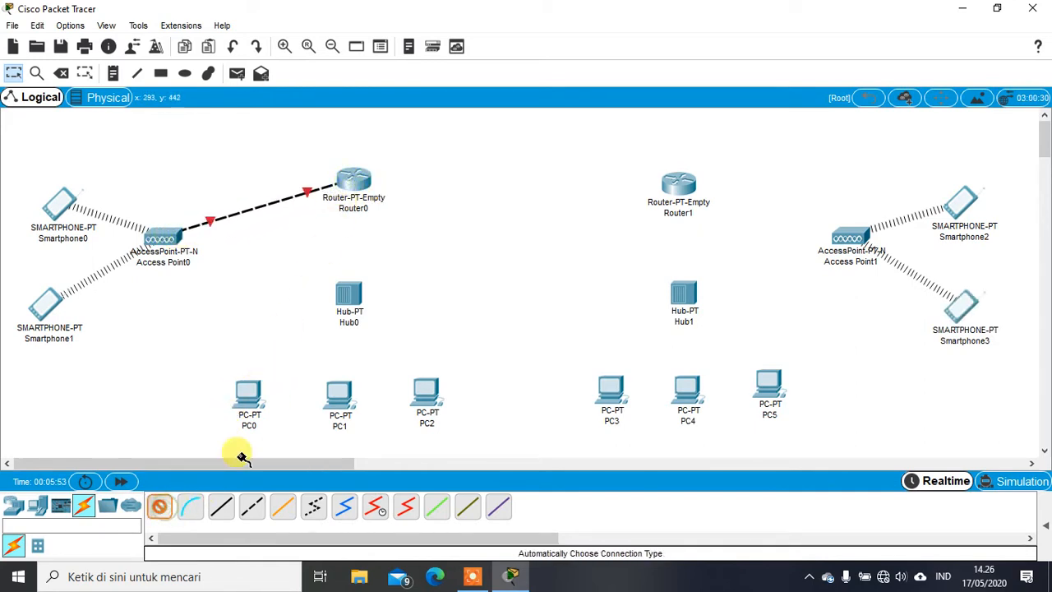
pyautogui.click(354, 182)
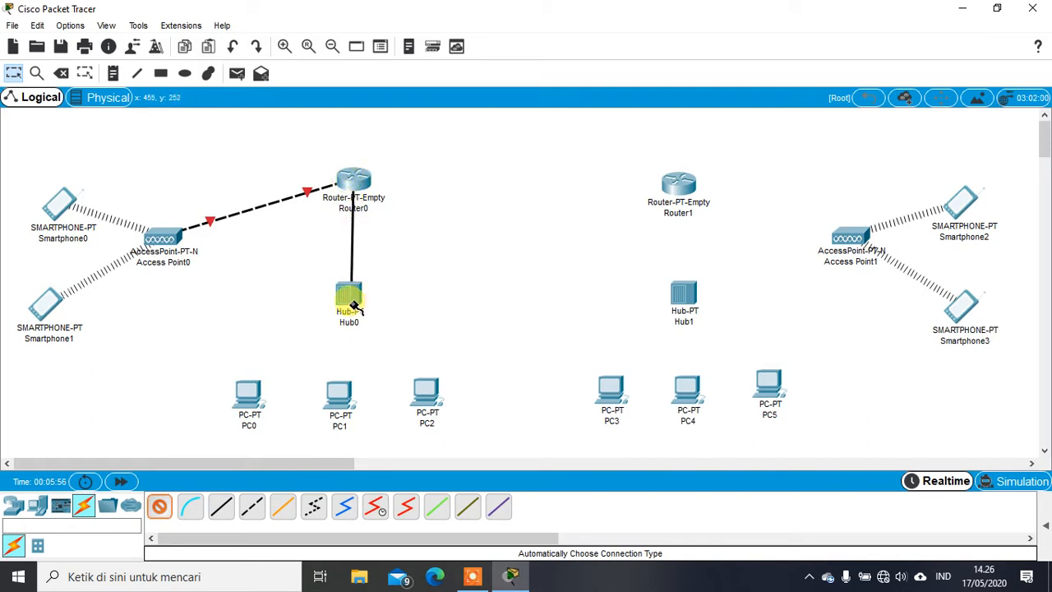
pyautogui.click(350, 300)
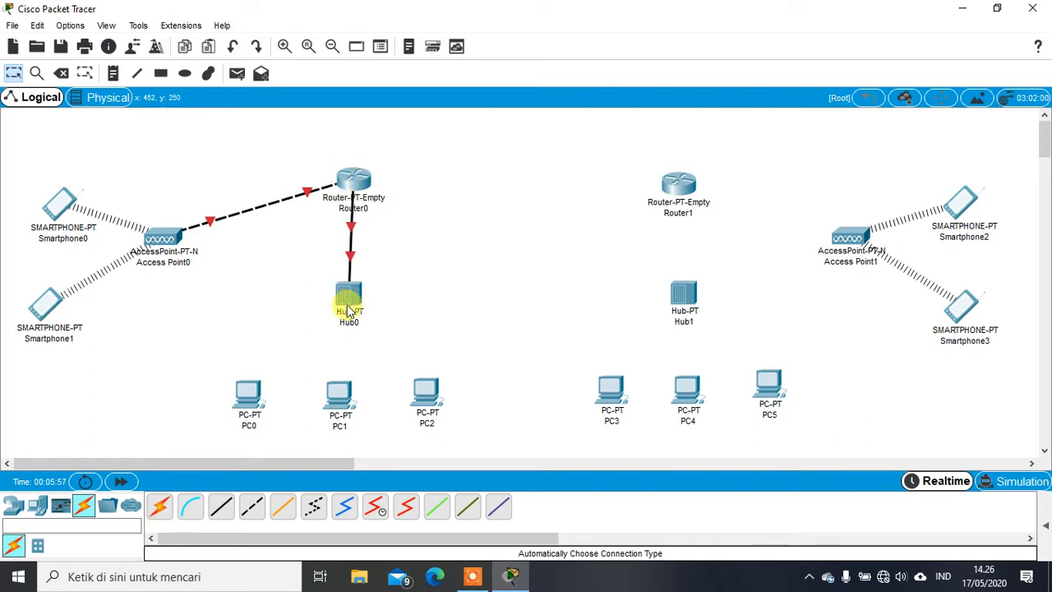
# Cable PC0, PC1 and PC2 to Hub0 with automatically chosen connections, and nudge PC1 slightly lower.
pyautogui.click(163, 510)
pyautogui.click(247, 393)
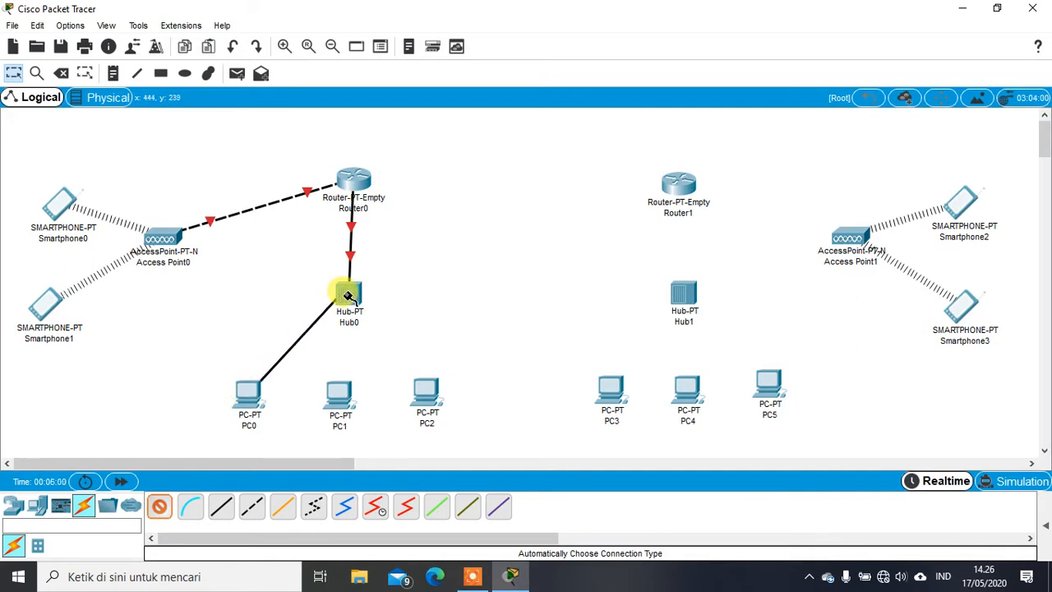
pyautogui.click(346, 294)
pyautogui.click(163, 511)
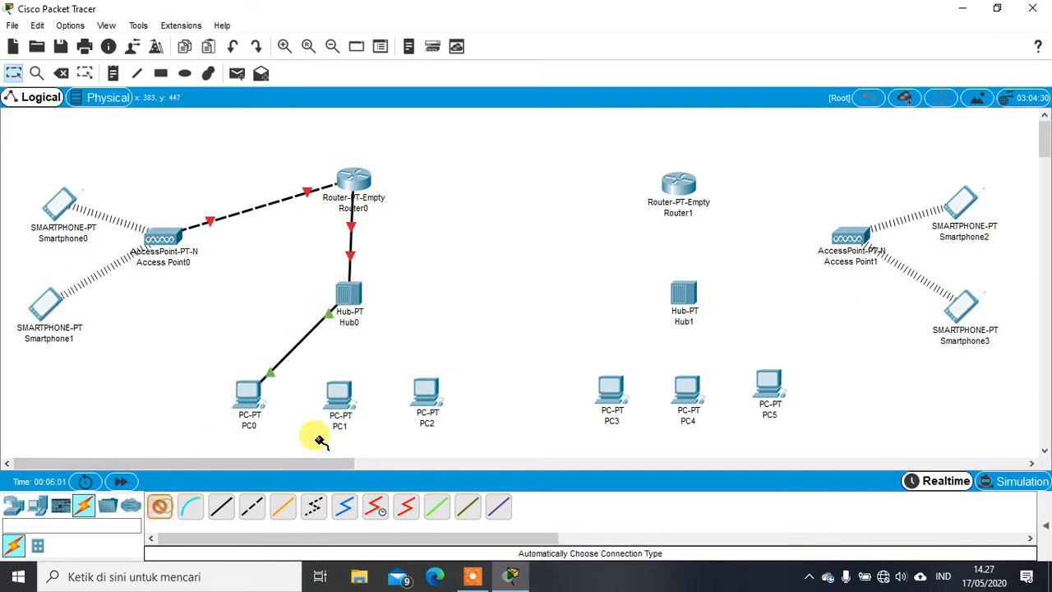
pyautogui.click(337, 393)
pyautogui.click(347, 296)
pyautogui.click(163, 510)
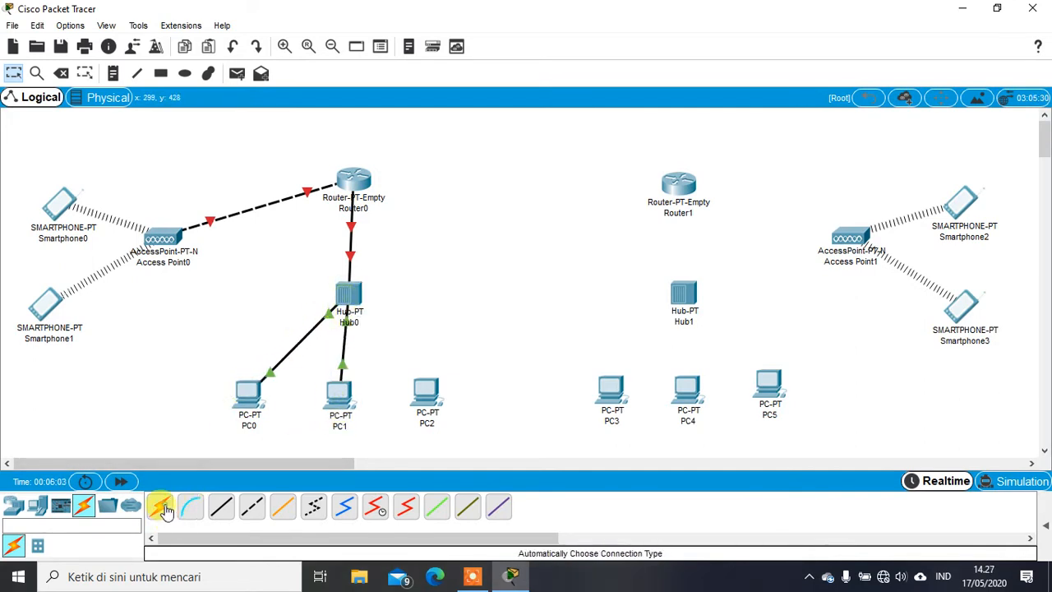
pyautogui.click(428, 392)
pyautogui.click(350, 296)
pyautogui.moveTo(340, 397); pyautogui.dragTo(343, 403)
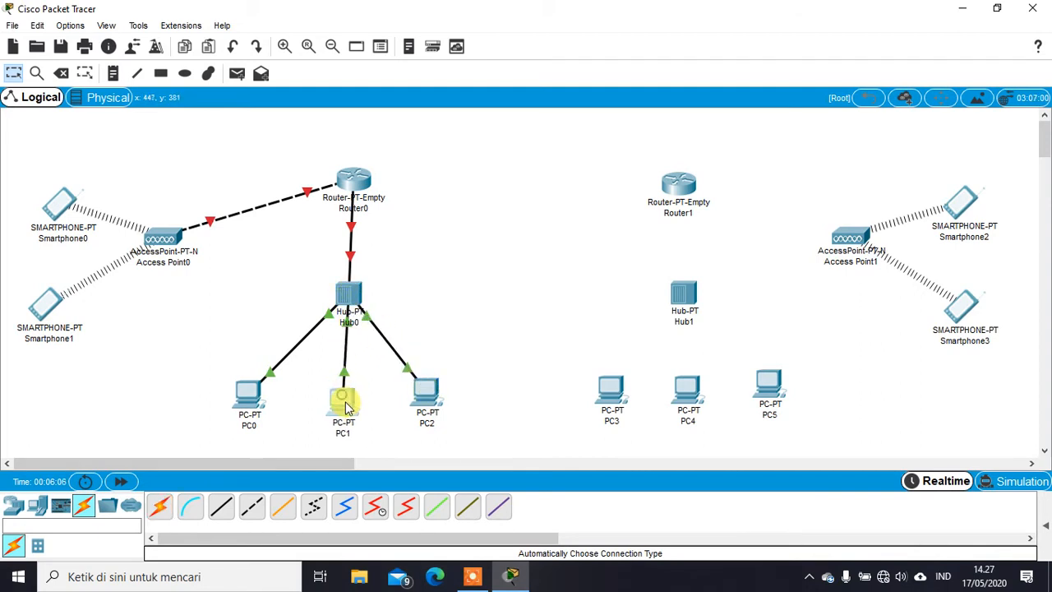
# Cable Router1 to Access Point1 and to Hub1 using the automatically chosen connection type.
pyautogui.click(160, 511)
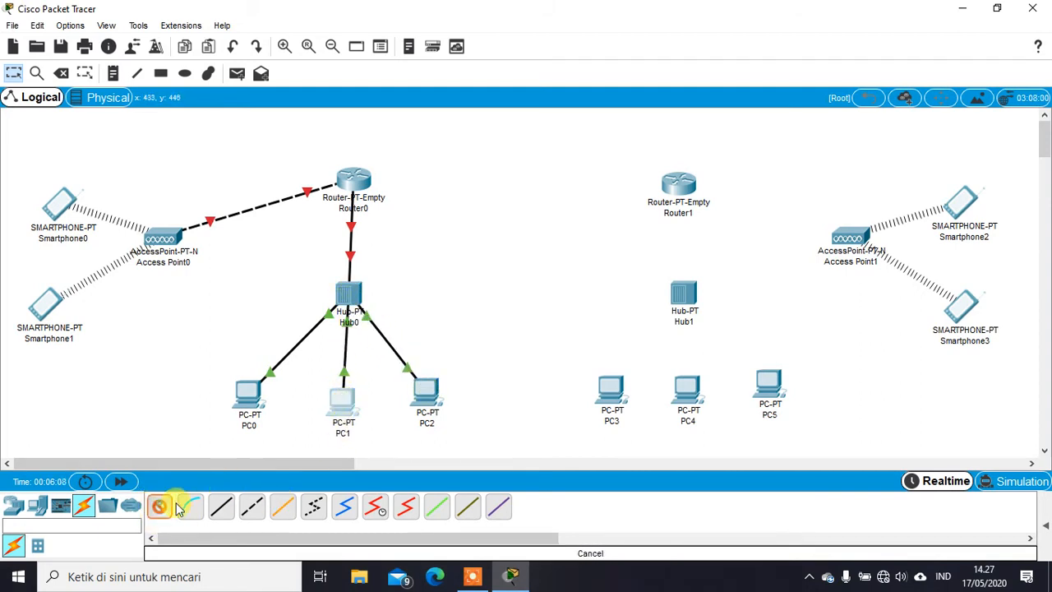
pyautogui.click(679, 177)
pyautogui.click(853, 235)
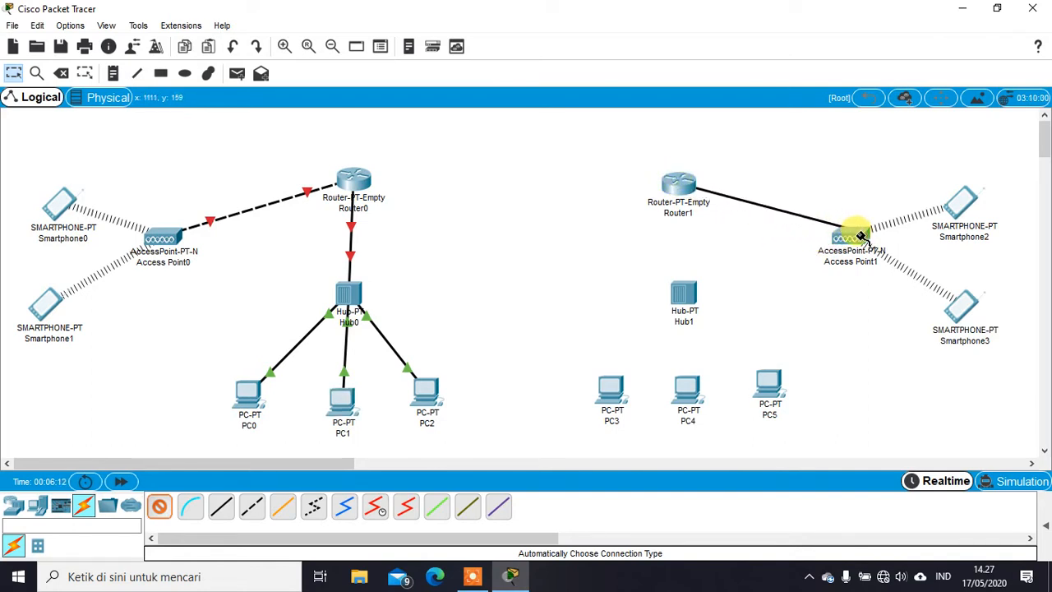
pyautogui.click(159, 506)
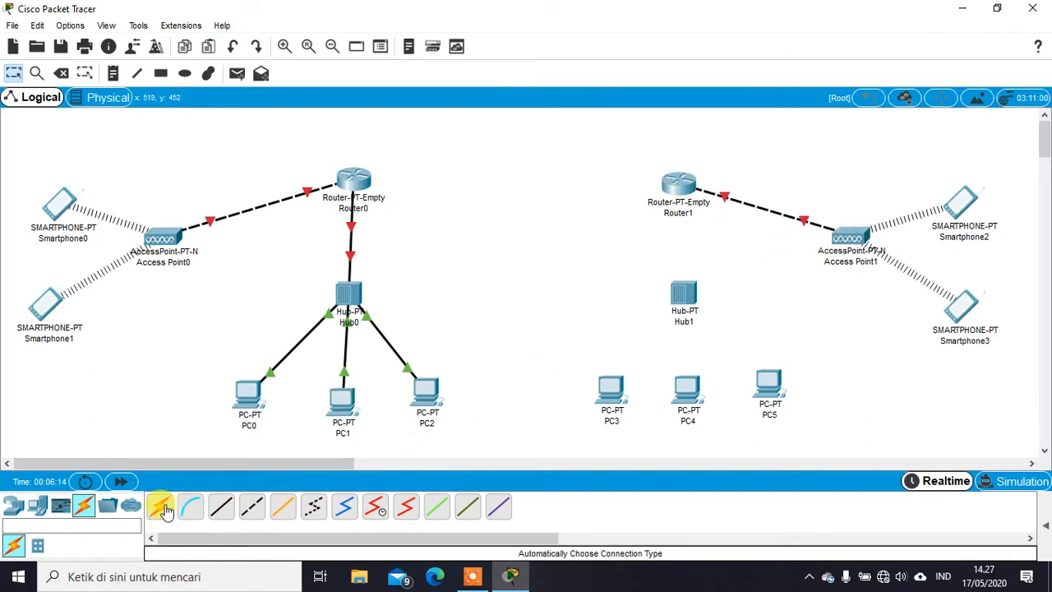
pyautogui.click(676, 179)
pyautogui.click(693, 291)
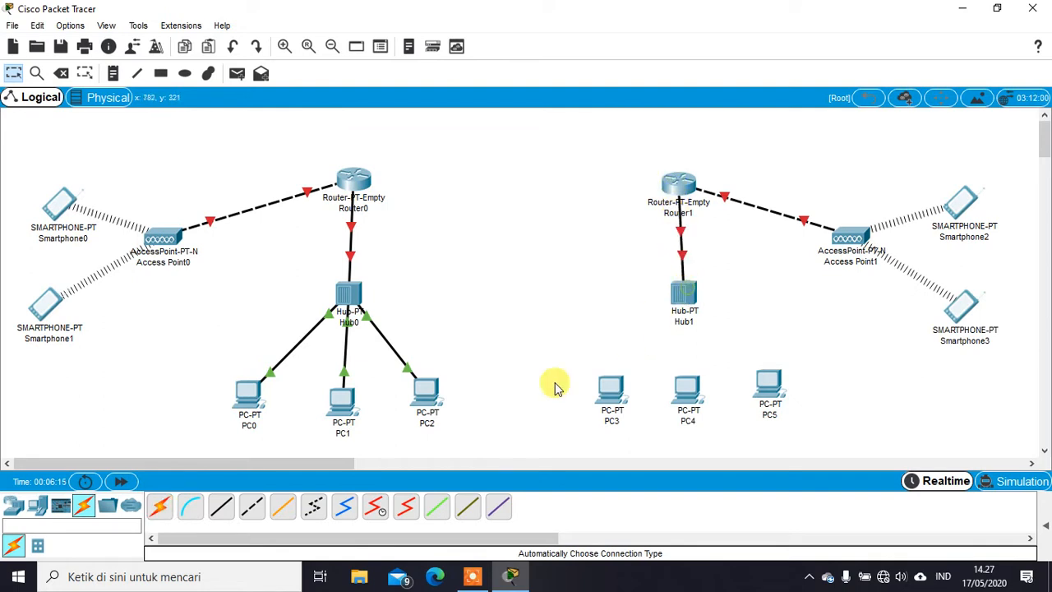
# Cable Hub1 to PC3, PC4 and PC5 using the automatically chosen connection type.
pyautogui.click(160, 506)
pyautogui.click(683, 294)
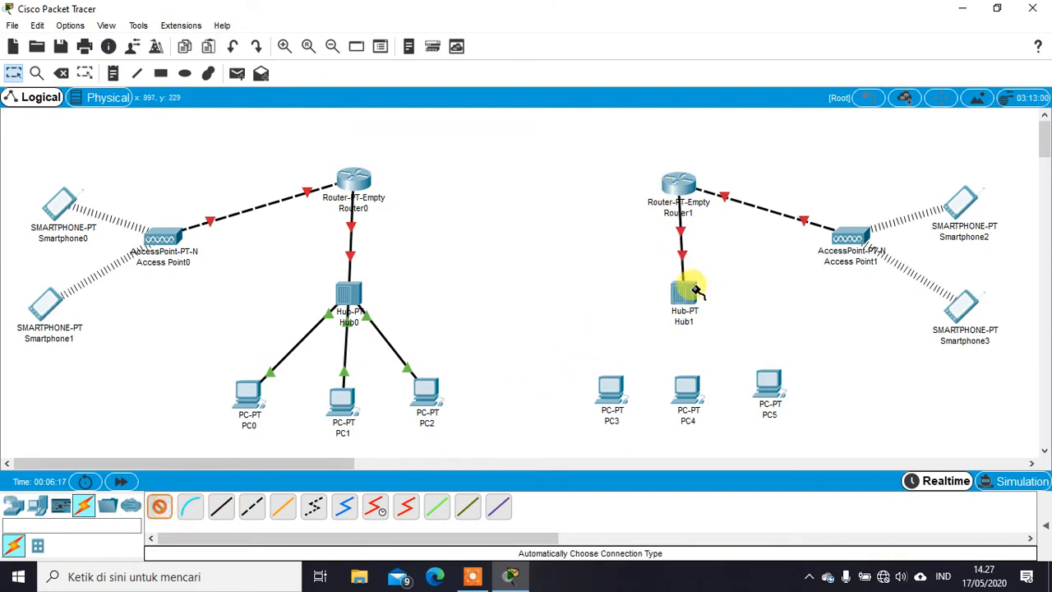
pyautogui.click(609, 388)
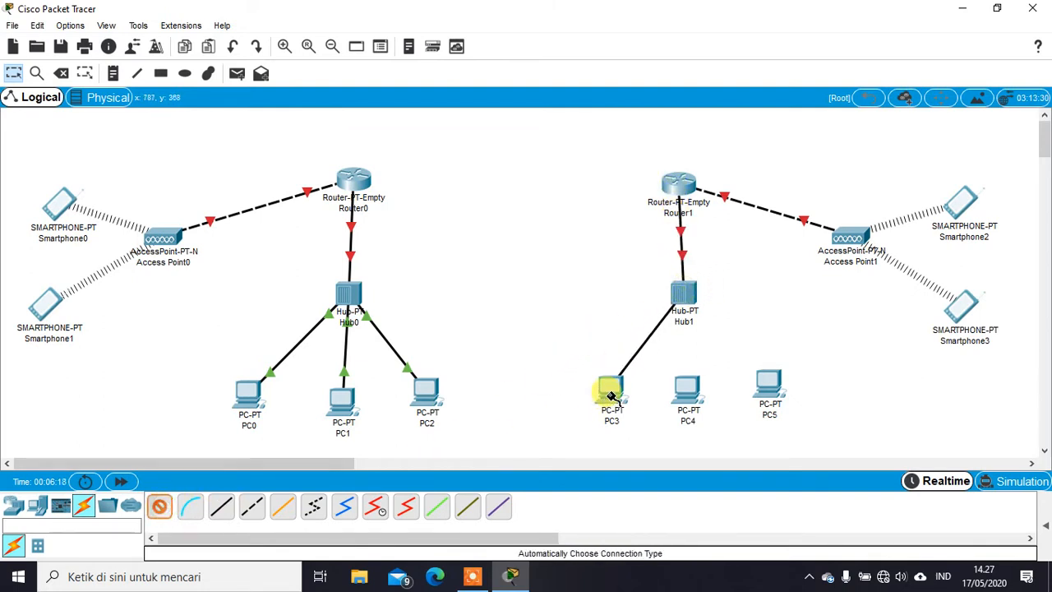
pyautogui.click(158, 506)
pyautogui.click(690, 292)
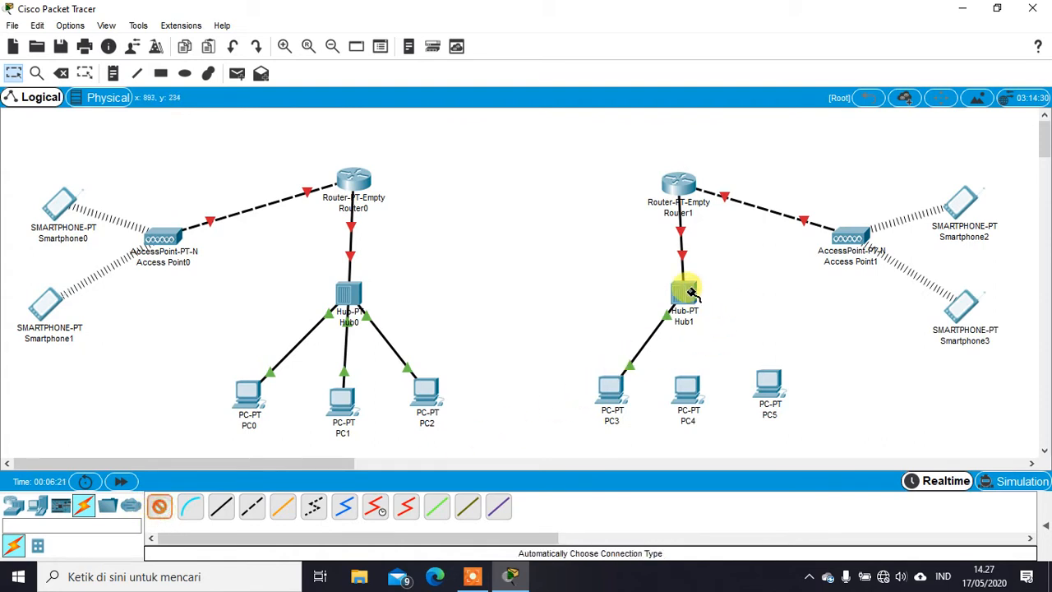
pyautogui.click(687, 385)
pyautogui.click(160, 506)
pyautogui.click(683, 294)
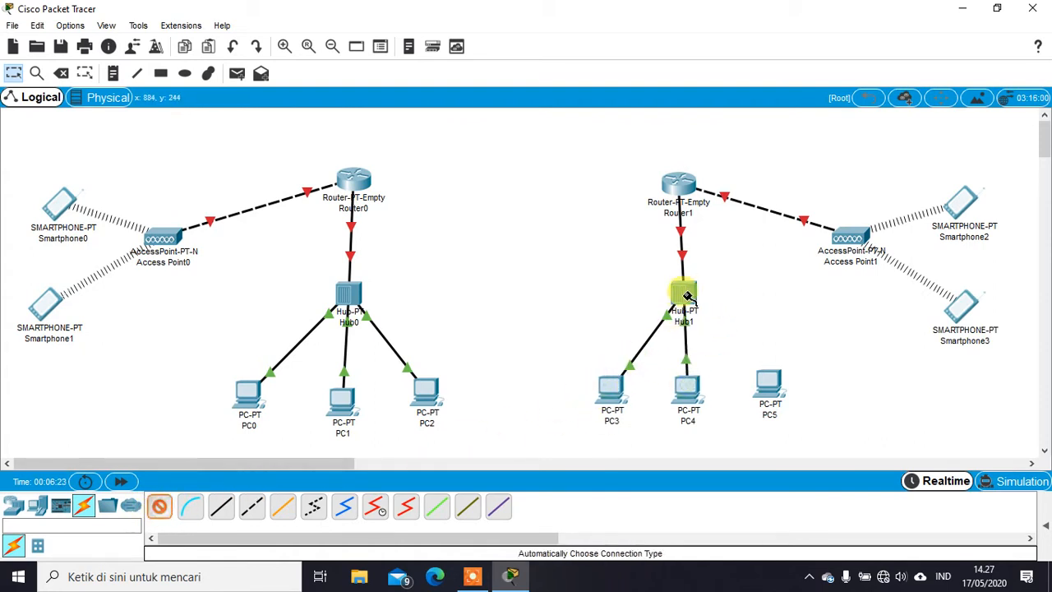
pyautogui.click(769, 384)
# Cable Router0 to Router1 using the automatically chosen connection type, and nudge Router0 into line with Router1 and Hub0.
pyautogui.click(159, 507)
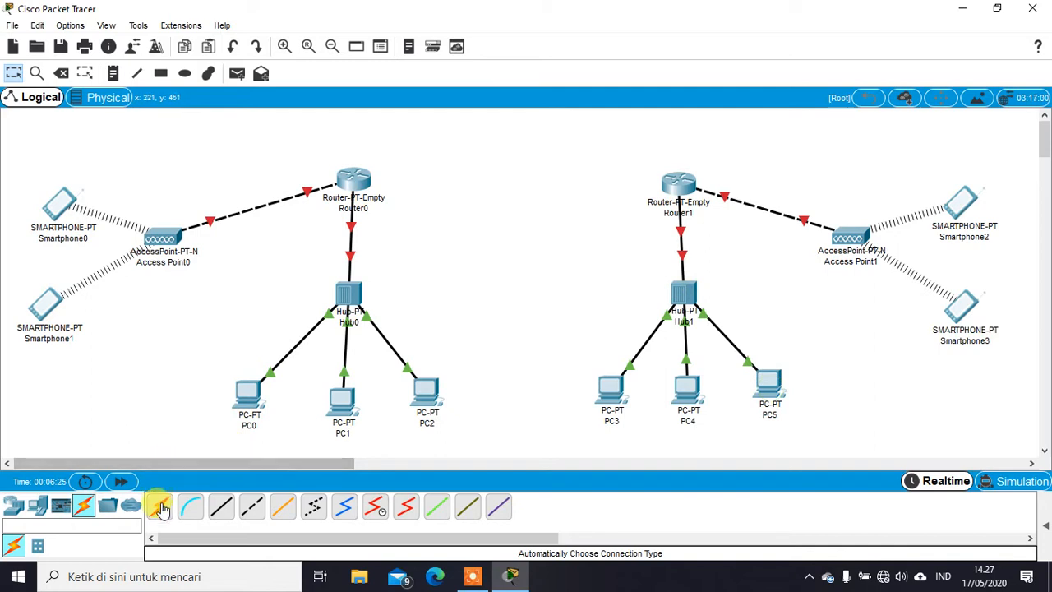
pyautogui.click(348, 293)
pyautogui.click(355, 180)
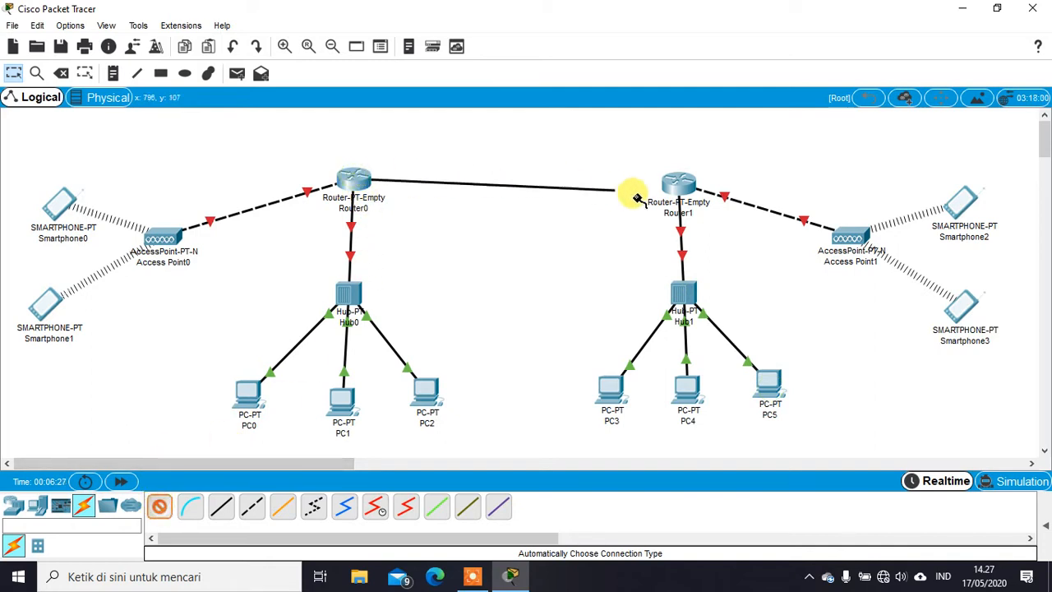
pyautogui.click(678, 181)
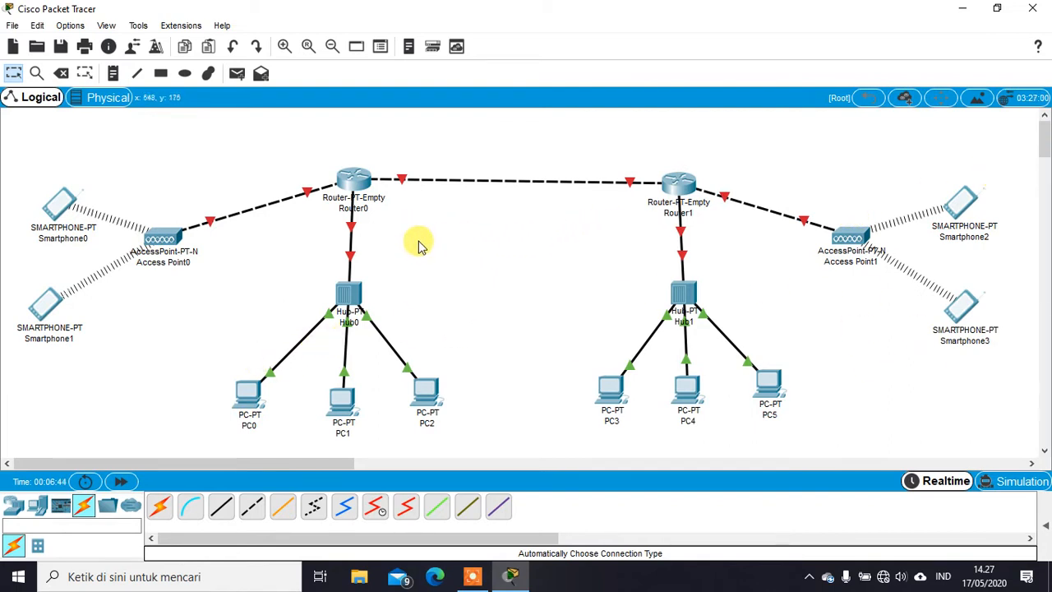
pyautogui.moveTo(354, 185); pyautogui.dragTo(349, 186)
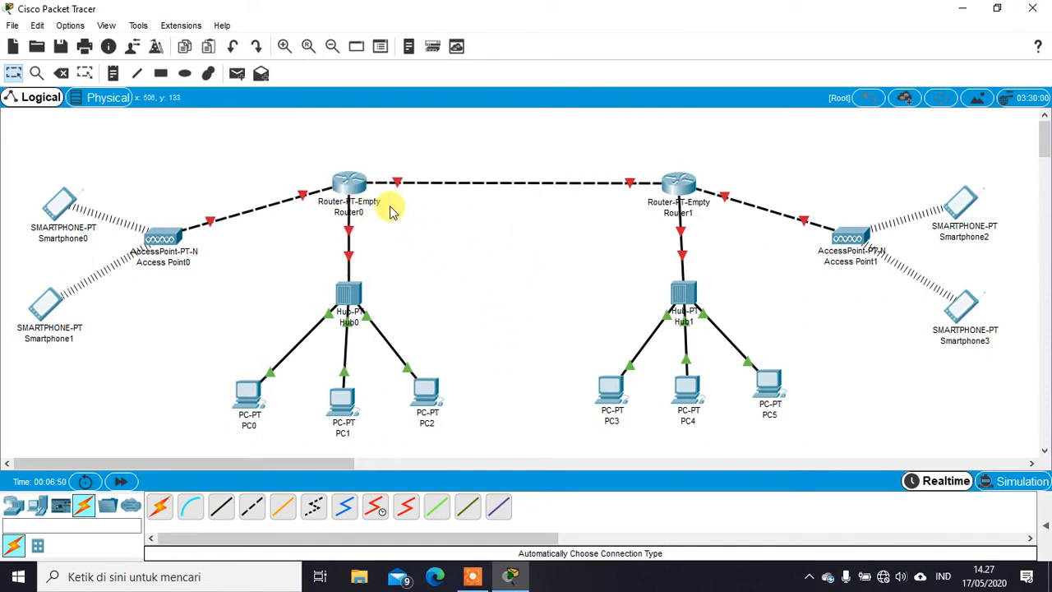
# Check Router0's installed modules and its list of configurable interfaces, and close the device window.
pyautogui.click(350, 188)
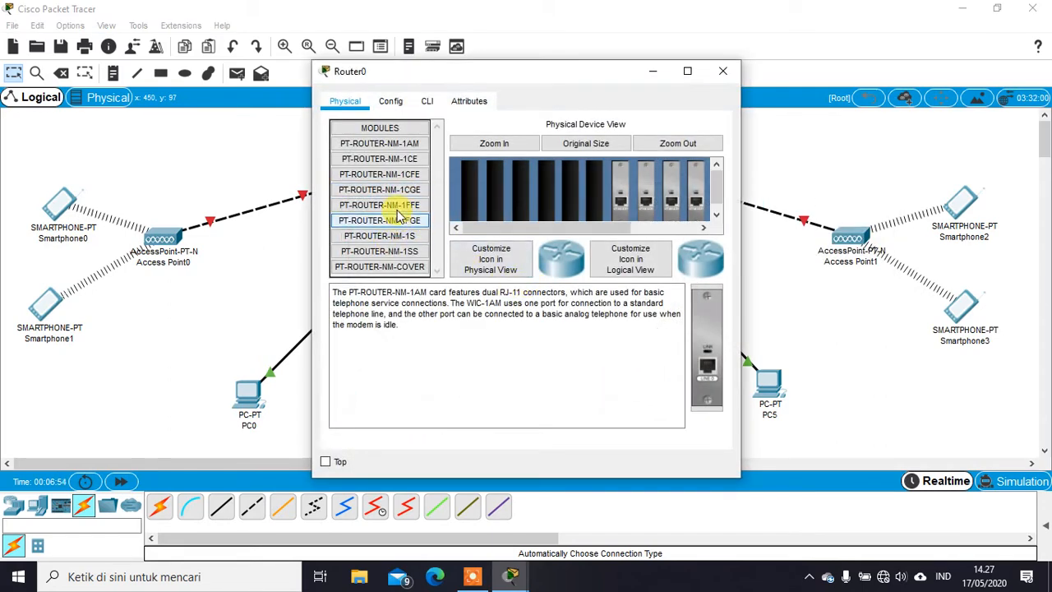
pyautogui.click(391, 101)
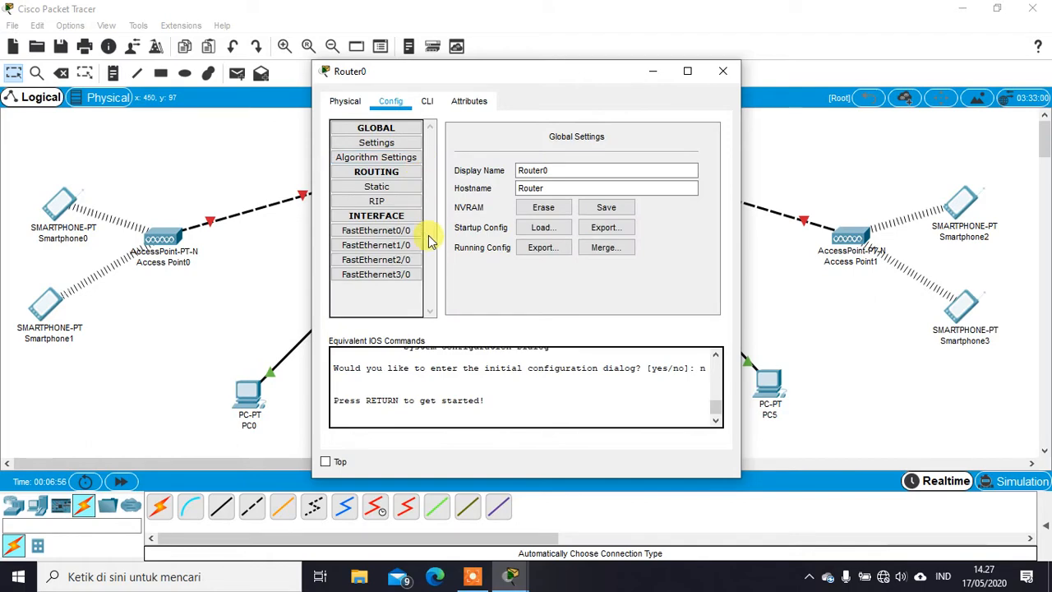
pyautogui.click(721, 70)
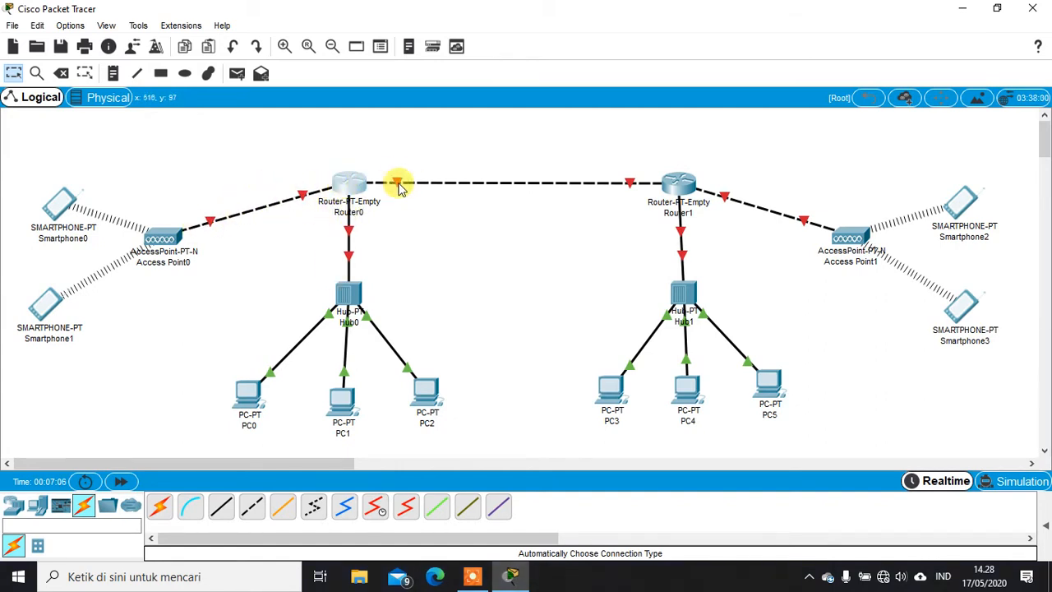
# Enable the preference to always show port labels in the logical workspace.
pyautogui.click(71, 28)
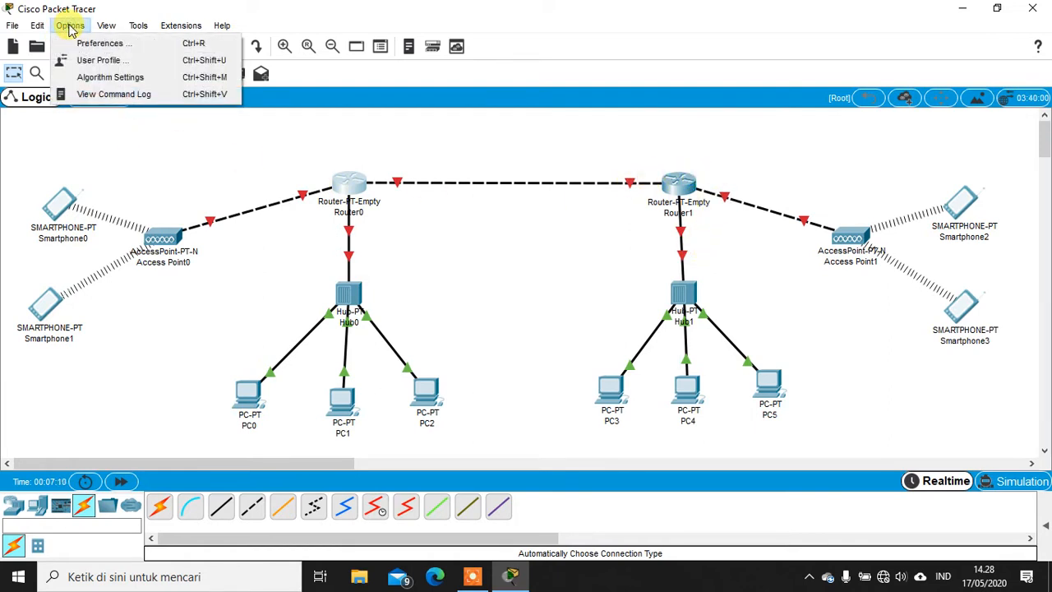
pyautogui.click(83, 43)
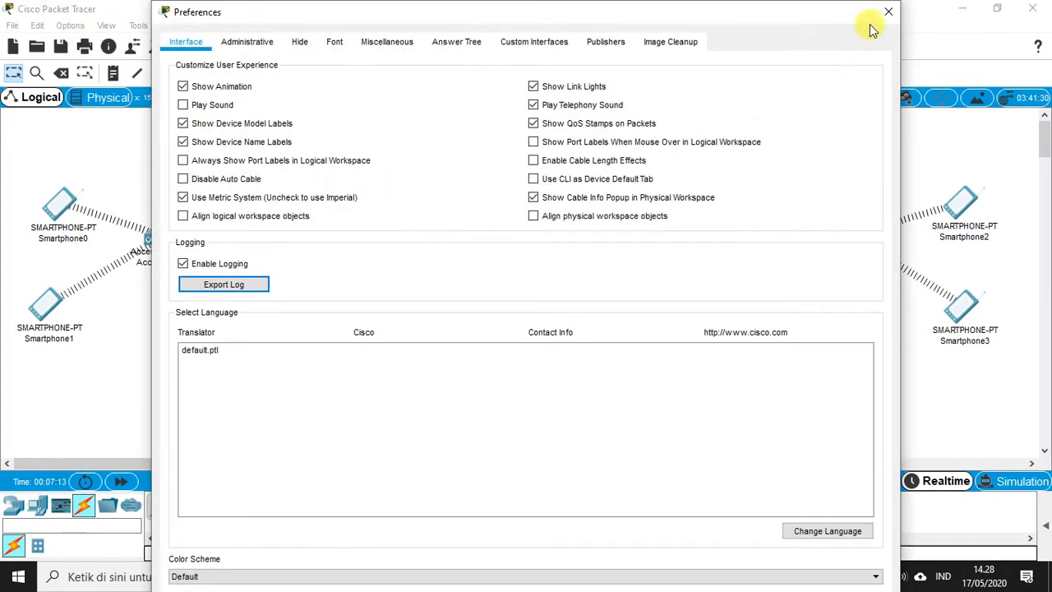
pyautogui.click(888, 12)
pyautogui.click(71, 25)
pyautogui.click(83, 44)
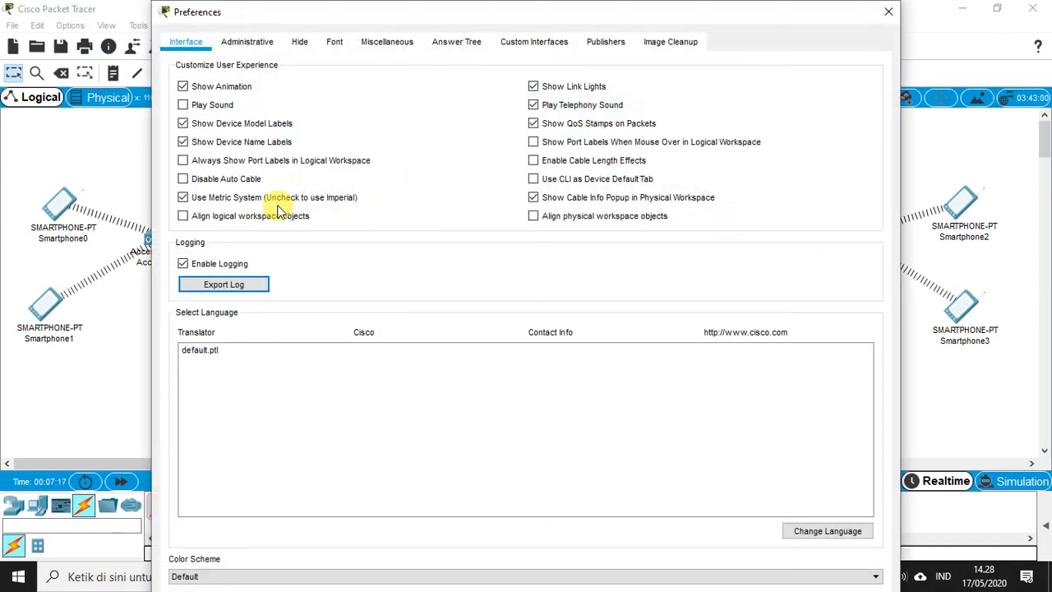
pyautogui.click(182, 165)
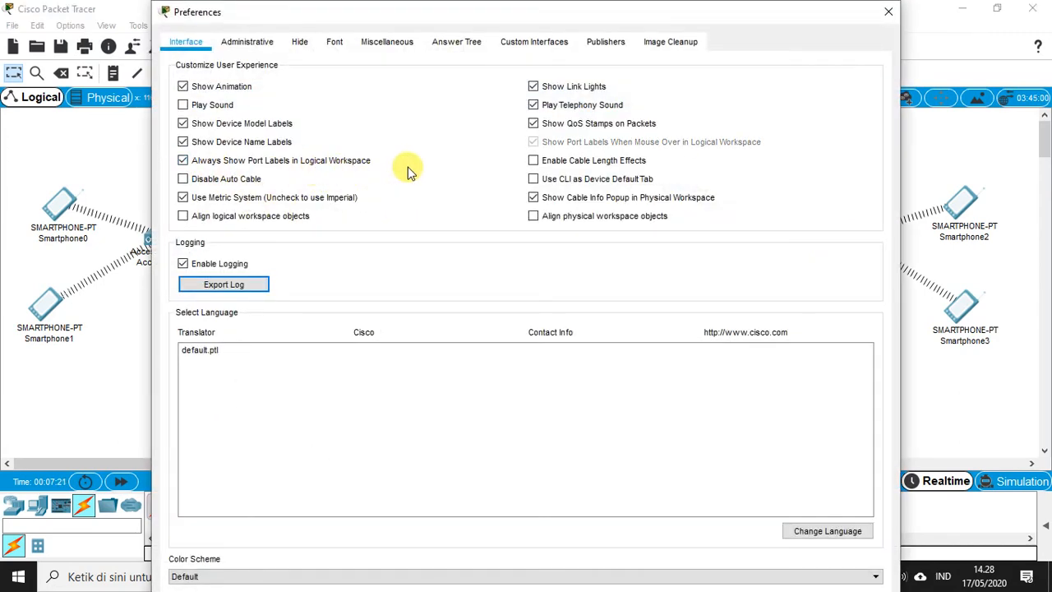
pyautogui.click(182, 162)
pyautogui.click(182, 162)
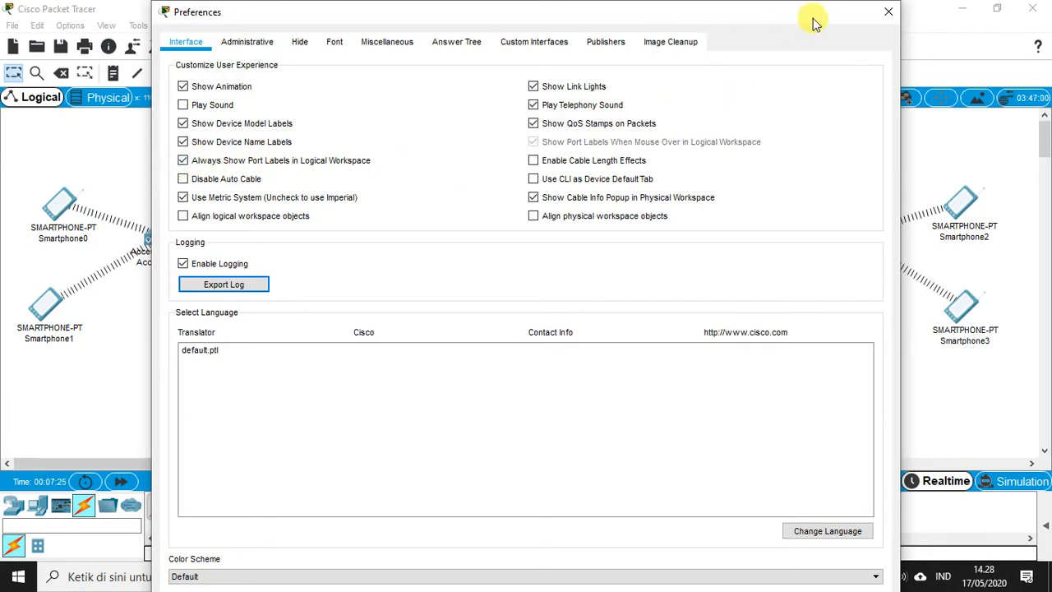
pyautogui.click(888, 12)
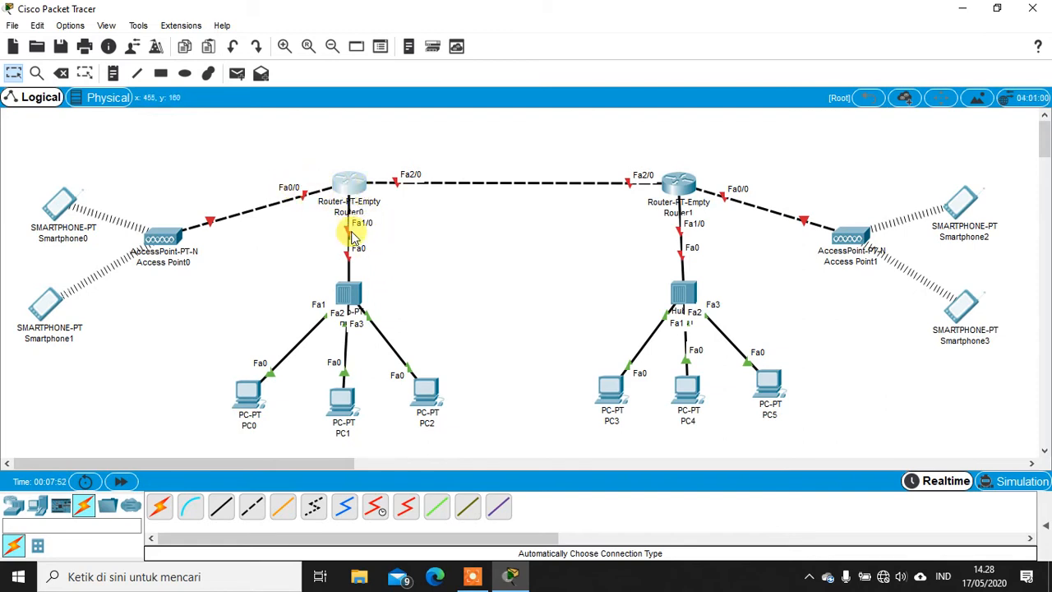
# Turn on Router0's FastEthernet0/0 port and give it IP address 192.168.1.1 with subnet mask 255.255.255.0.
pyautogui.click(349, 189)
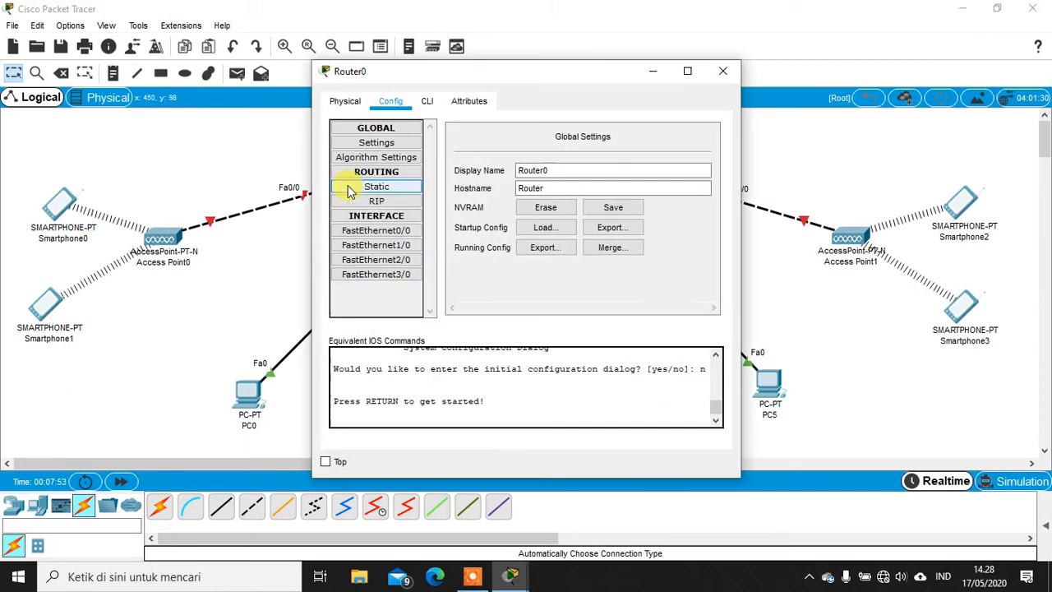
pyautogui.click(385, 234)
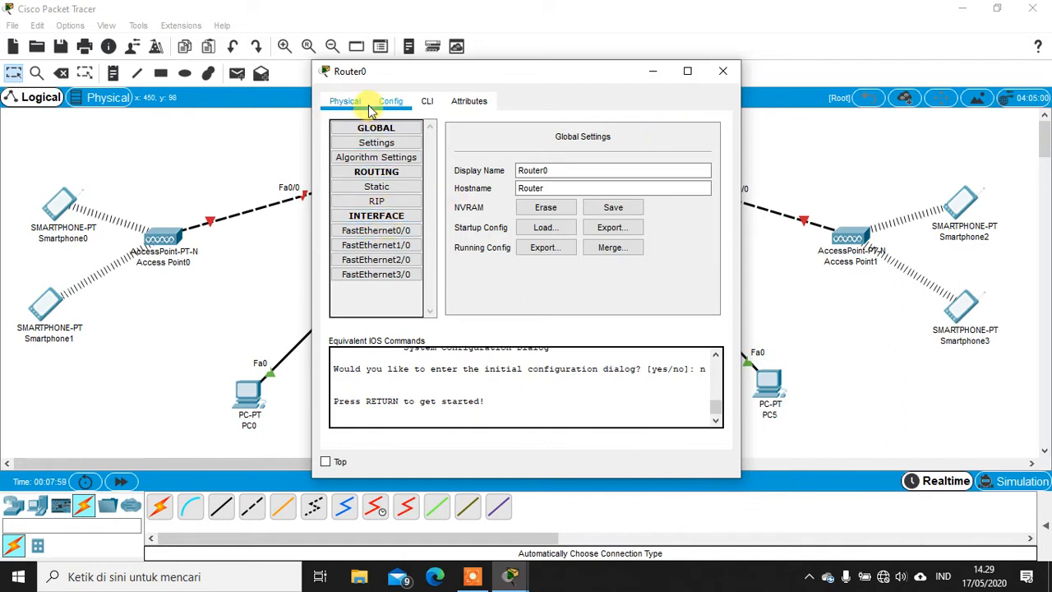
pyautogui.click(381, 232)
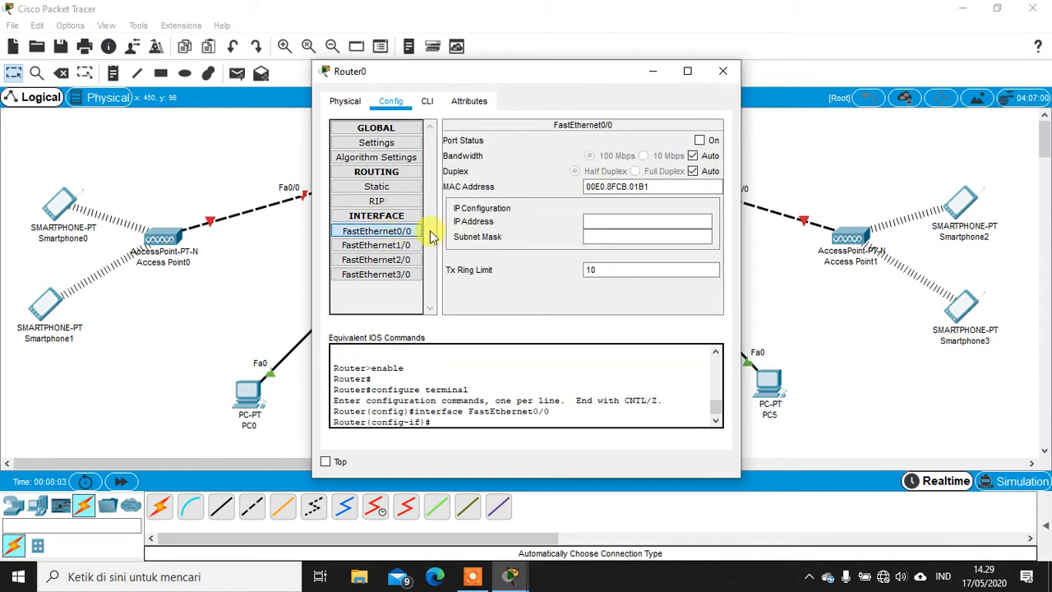
pyautogui.click(700, 141)
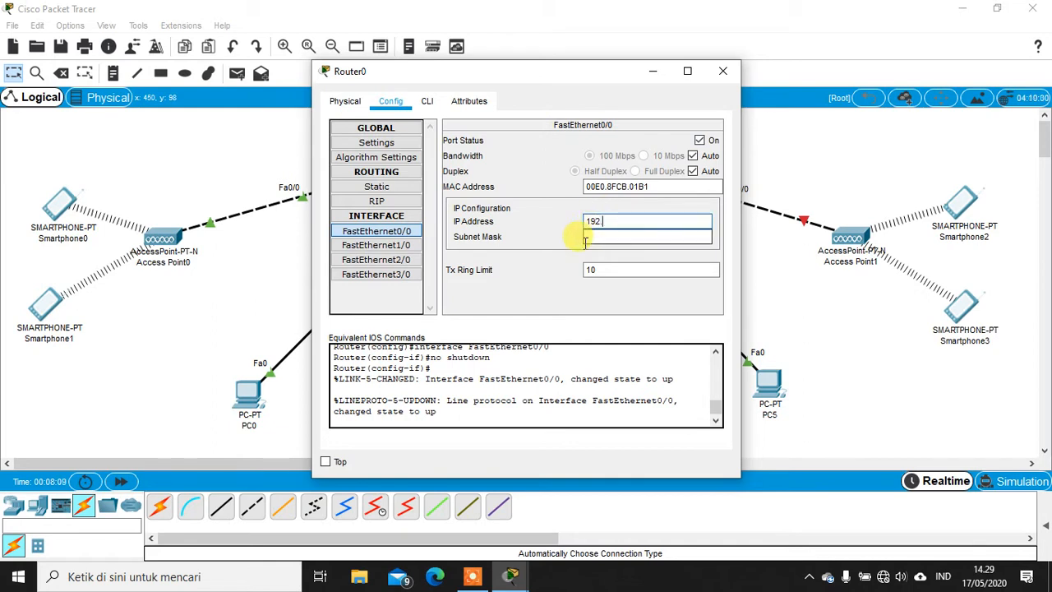
pyautogui.write('.')
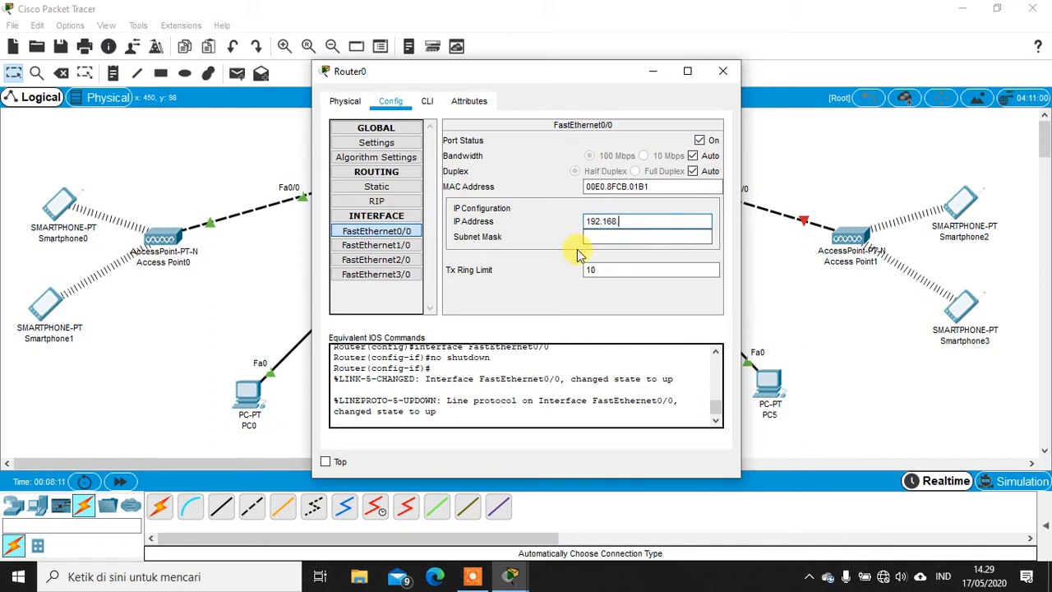
pyautogui.write('1.1')
pyautogui.press('Tab')
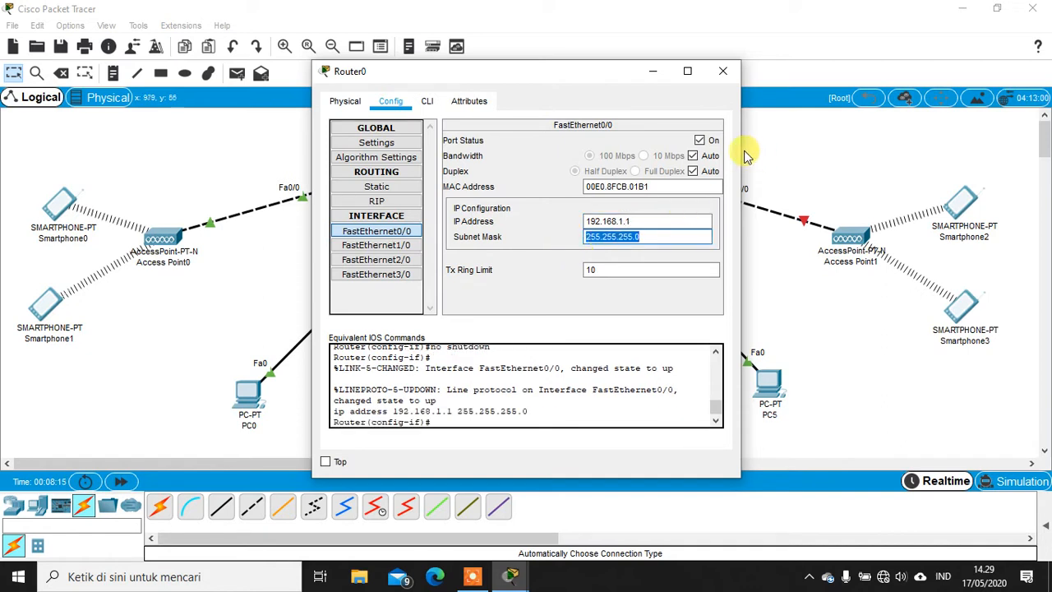
# Give Router0's FastEthernet1/0 IP address 192.168.2.1 with subnet mask 255.255.255.0 and turn the port on.
pyautogui.click(393, 249)
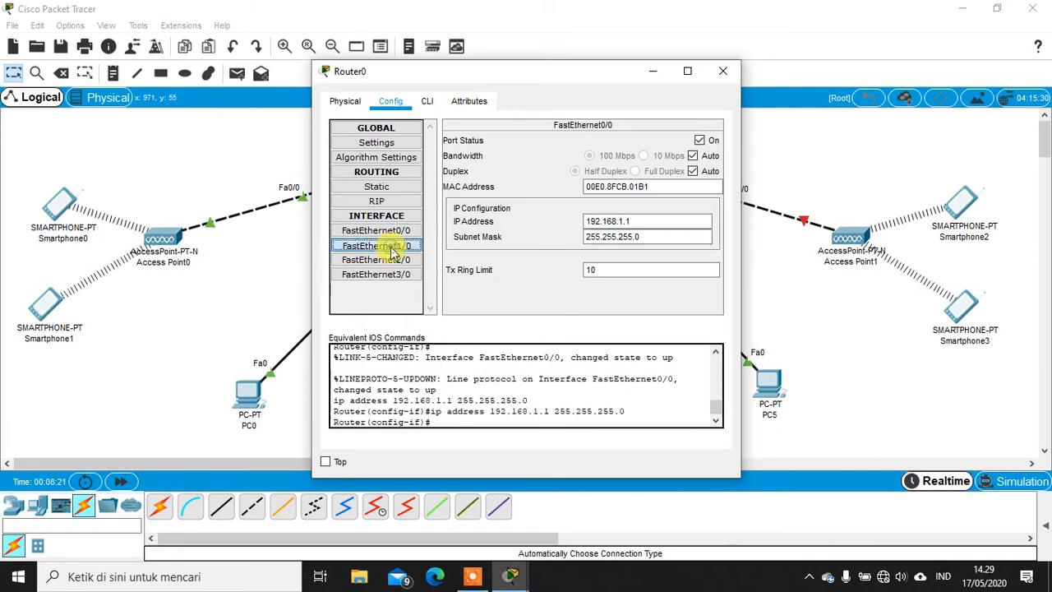
pyautogui.click(626, 223)
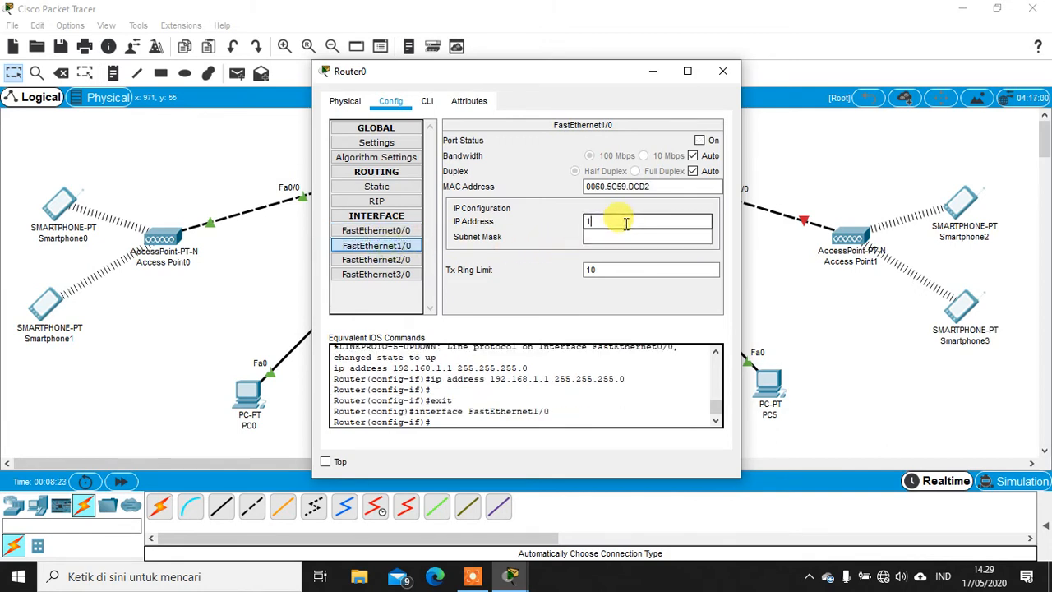
pyautogui.write('192.168.')
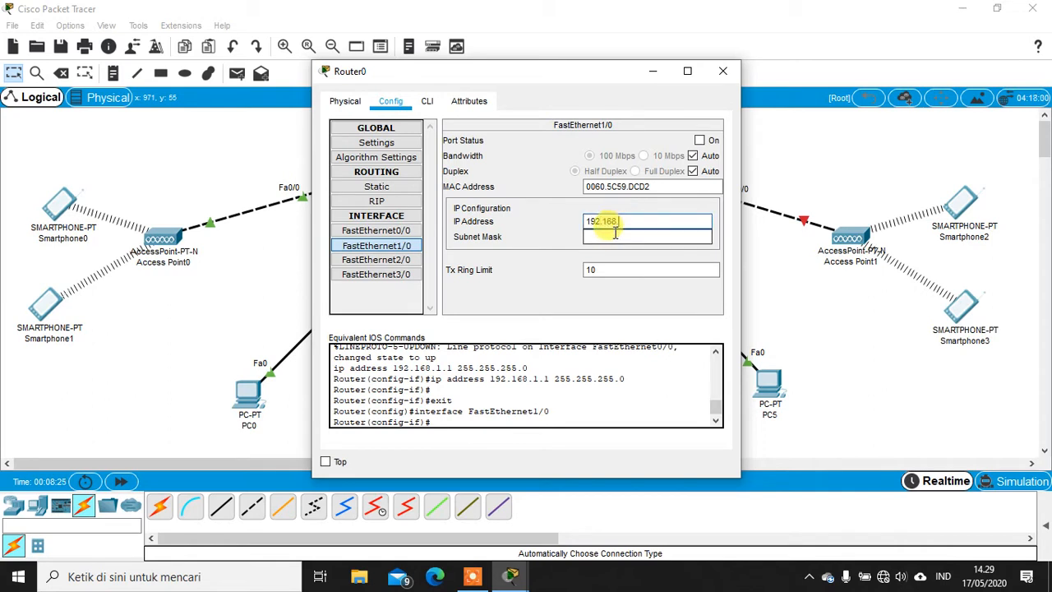
pyautogui.write('2.1')
pyautogui.click(615, 233)
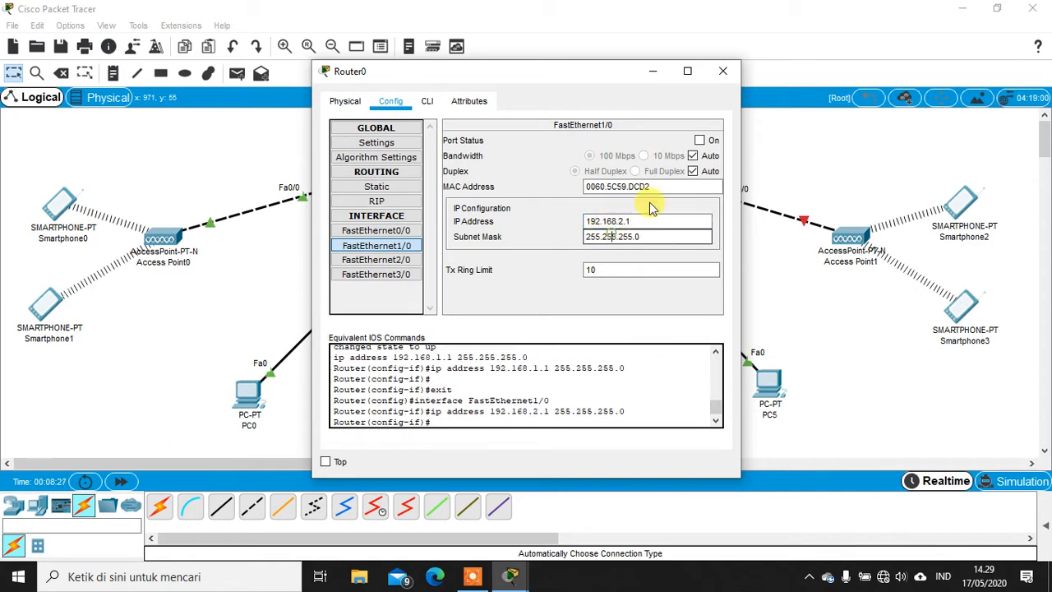
pyautogui.click(699, 140)
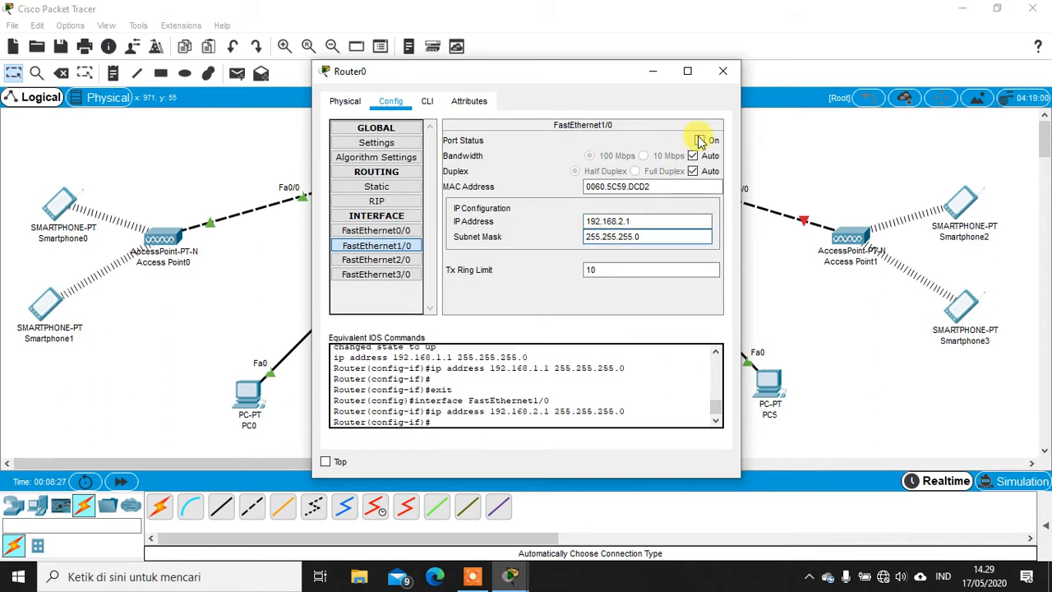
# Give Router0's FastEthernet2/0 IP address 192.168.3.1 with subnet mask 255.255.255.0 and turn the port on.
pyautogui.click(400, 262)
pyautogui.click(603, 218)
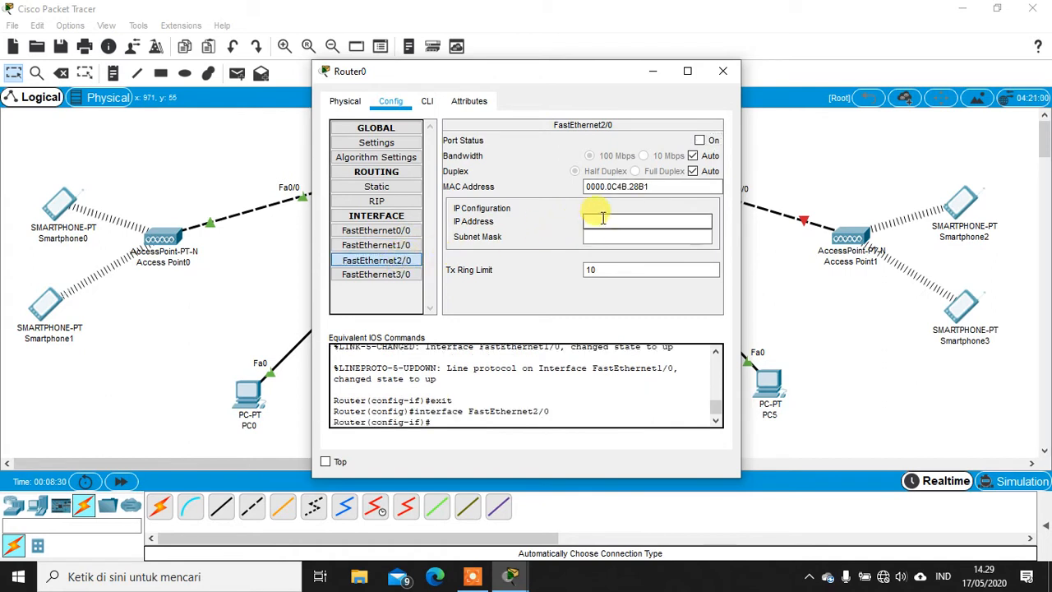
pyautogui.write('192.168.3')
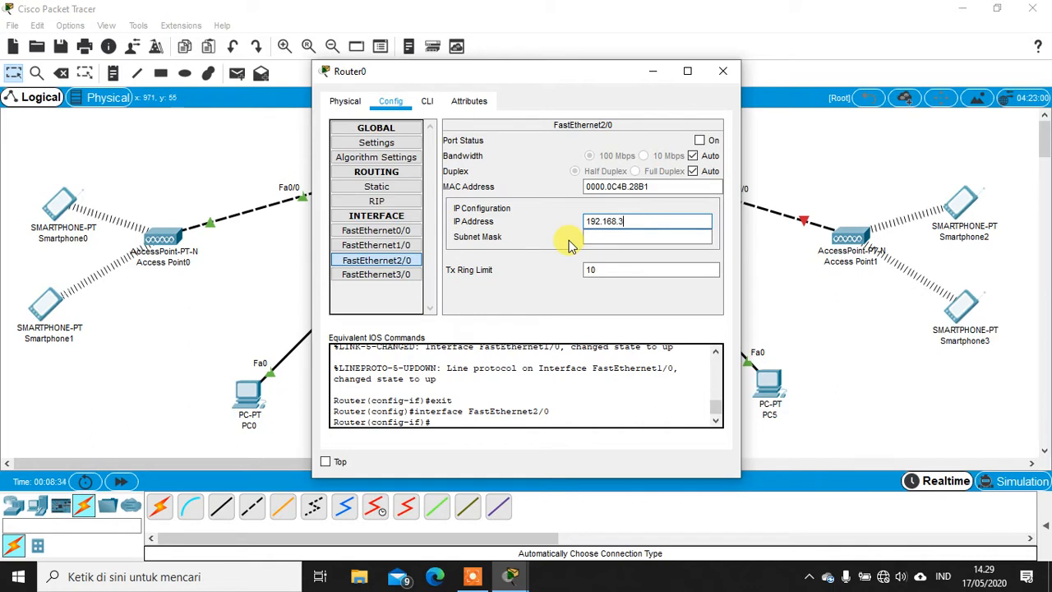
pyautogui.write('.1')
pyautogui.click(646, 234)
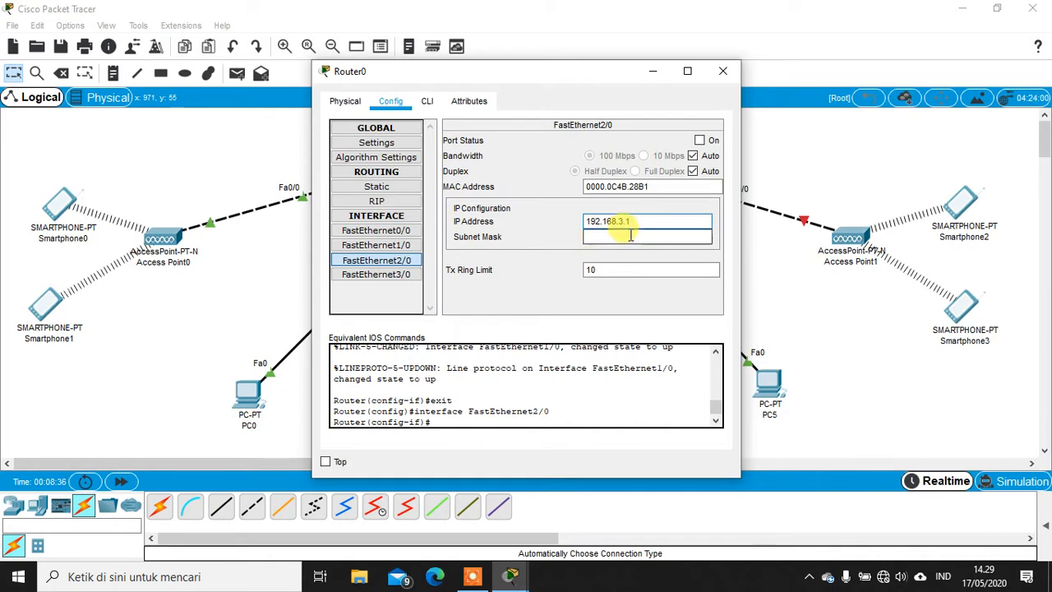
pyautogui.click(664, 219)
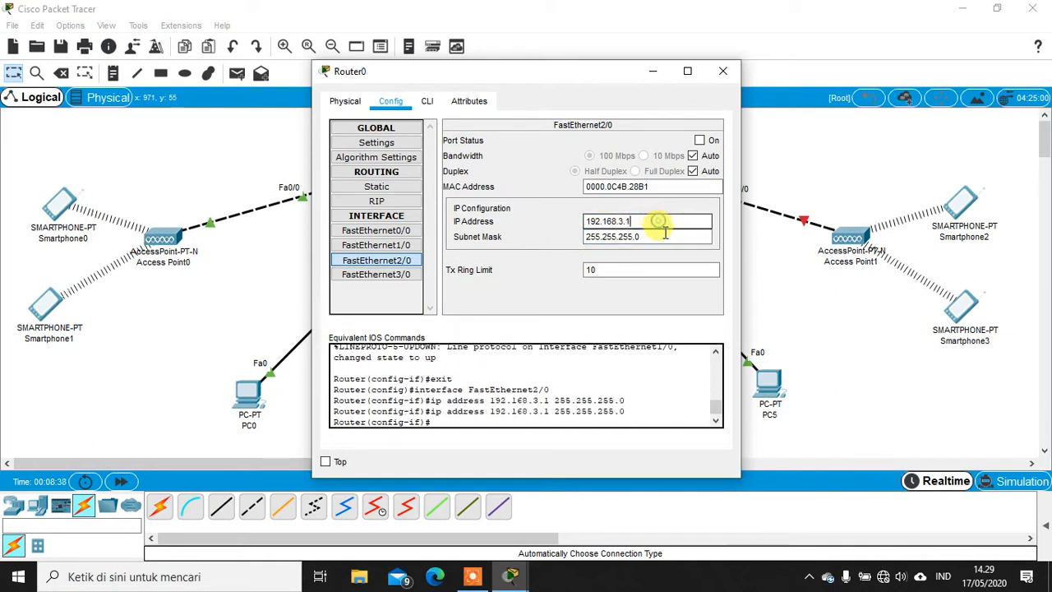
pyautogui.click(664, 232)
pyautogui.click(665, 220)
pyautogui.click(662, 236)
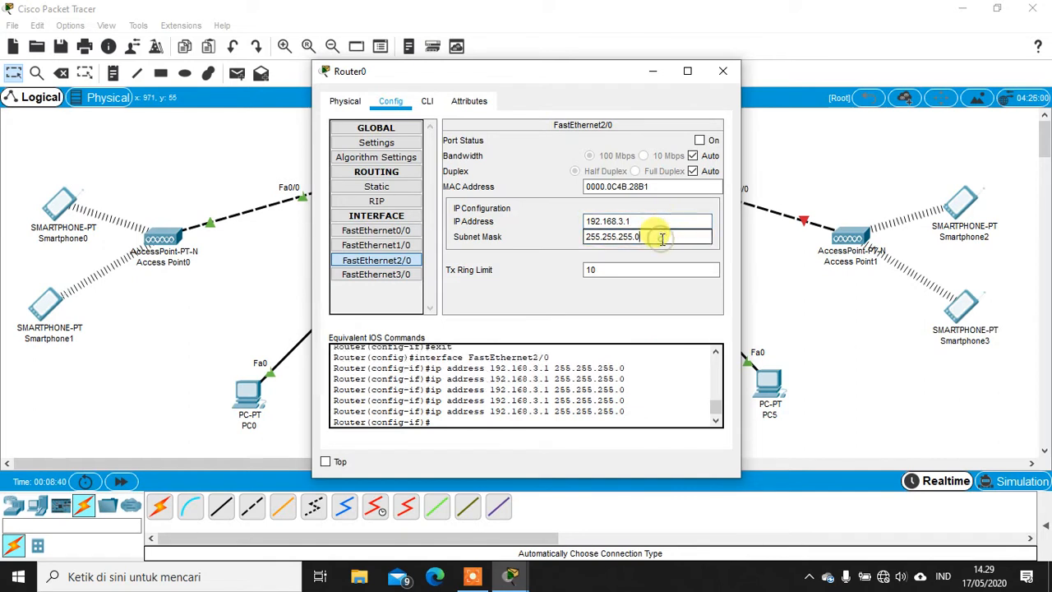
pyautogui.click(699, 140)
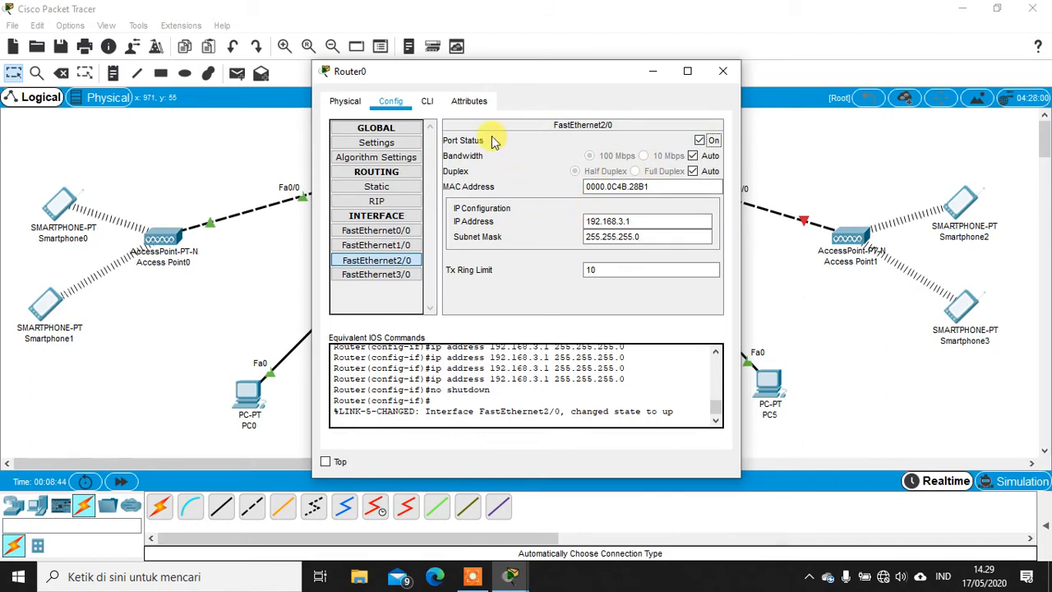
# Review the IP address and subnet mask settings of Router0's FastEthernet0/0 and FastEthernet1/0 interfaces.
pyautogui.click(335, 102)
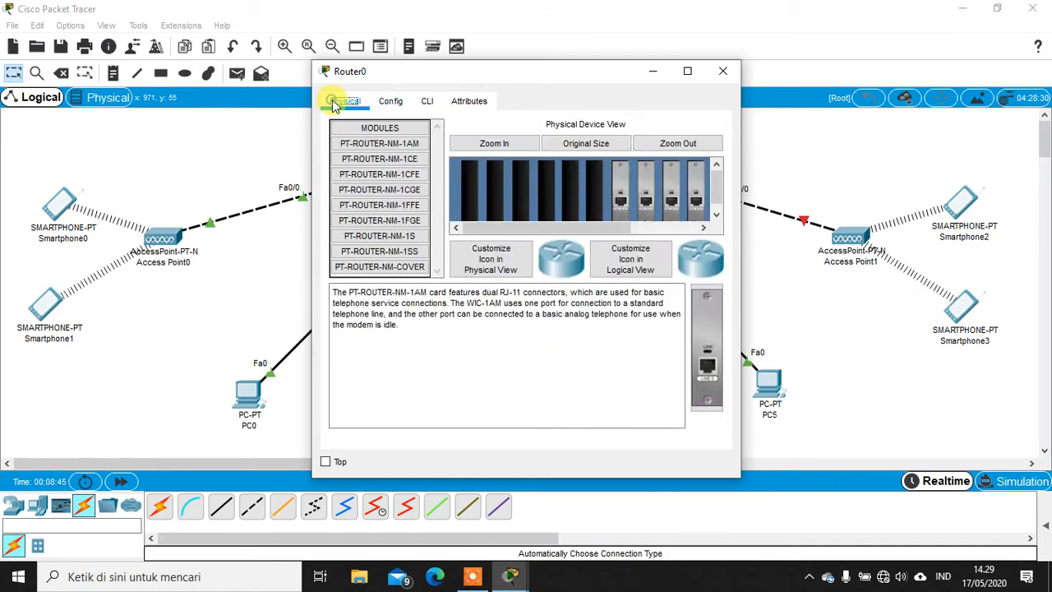
pyautogui.click(390, 104)
pyautogui.click(398, 233)
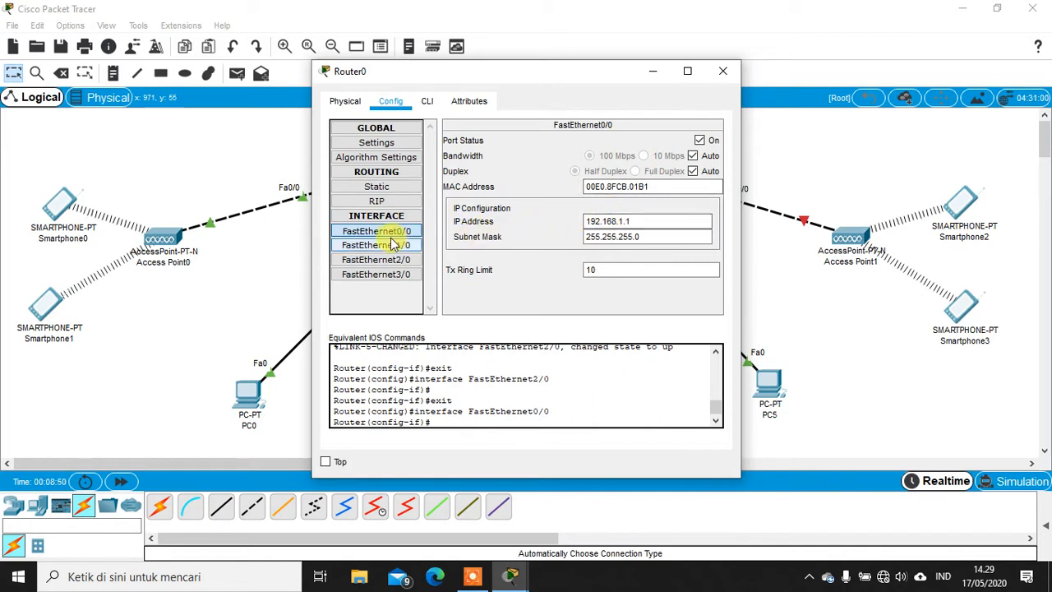
pyautogui.click(605, 221)
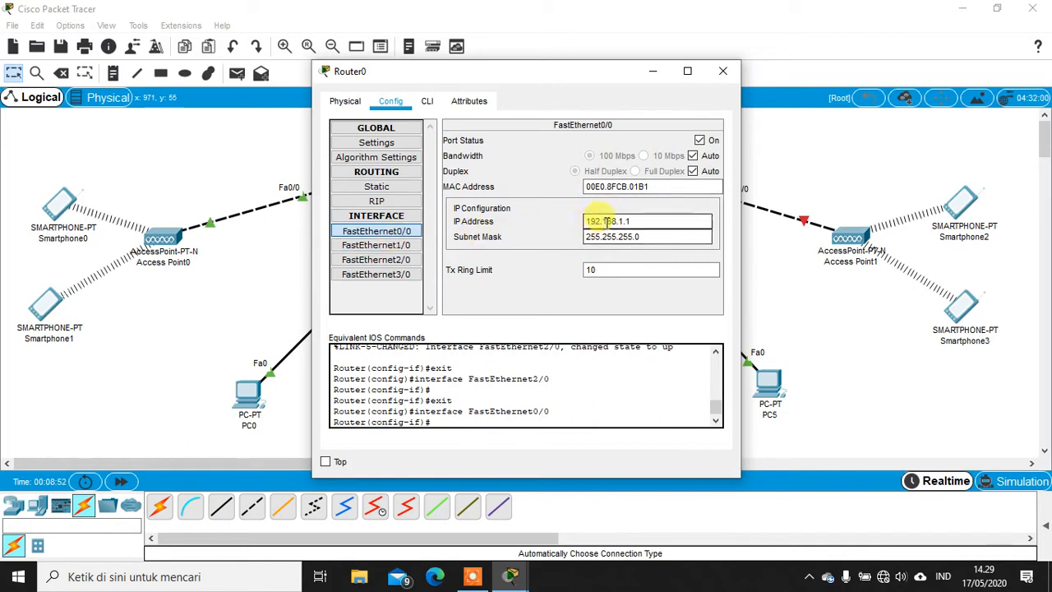
pyautogui.click(411, 246)
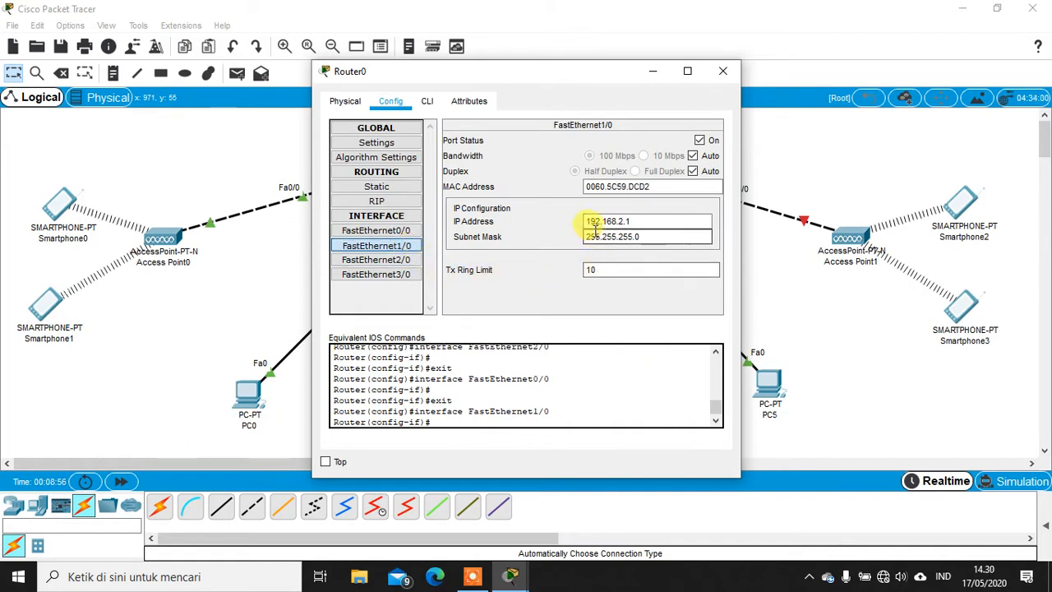
pyautogui.click(607, 221)
pyautogui.click(625, 238)
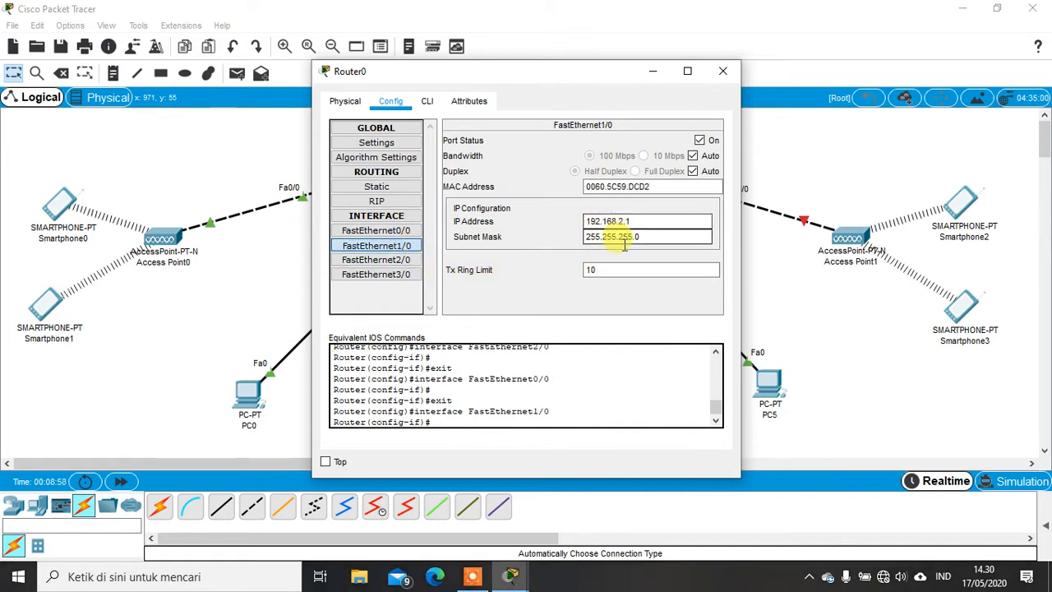
# Review the port status, IP address and subnet mask settings of Router0's FastEthernet2/0 interface.
pyautogui.click(399, 260)
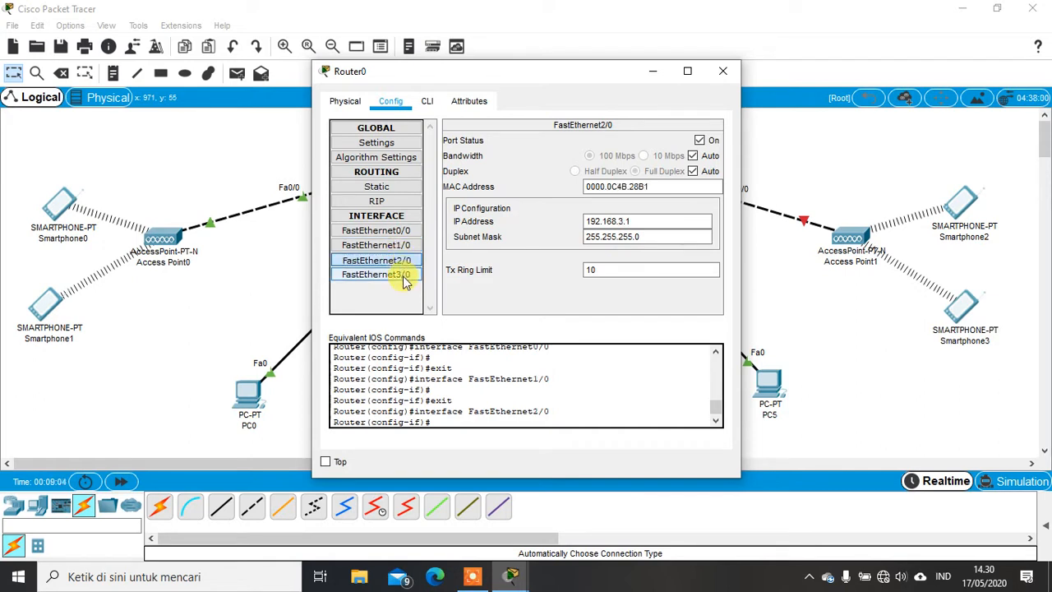
pyautogui.click(721, 75)
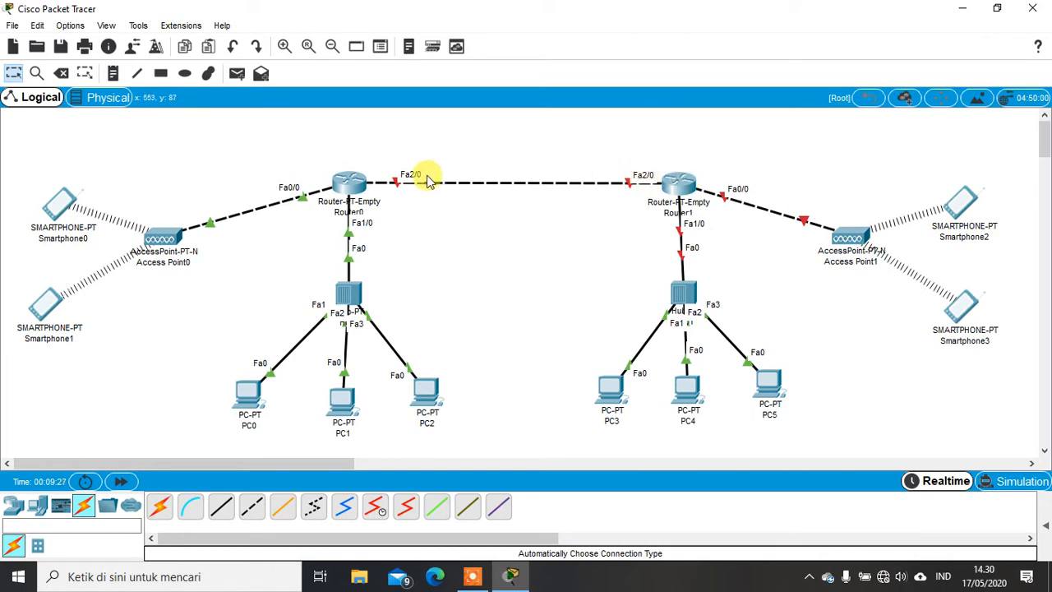
pyautogui.click(349, 184)
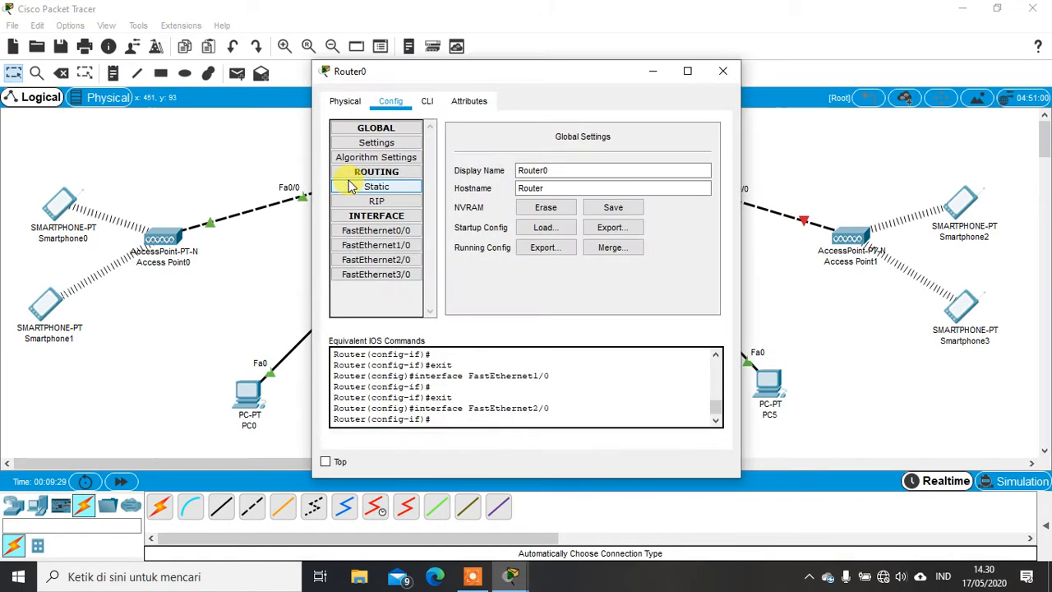
pyautogui.click(409, 261)
pyautogui.click(586, 222)
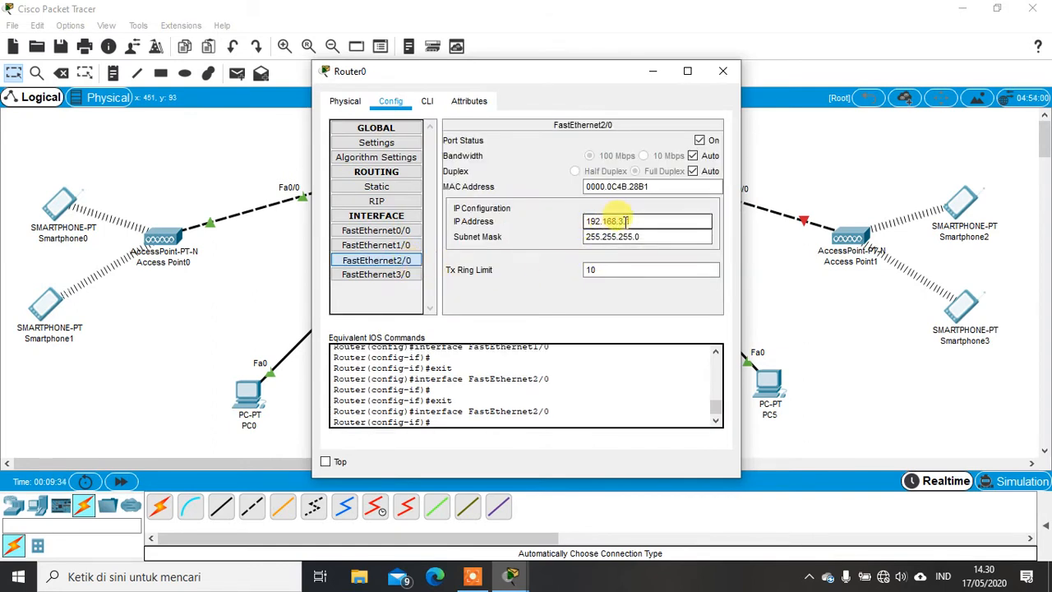
pyautogui.click(724, 70)
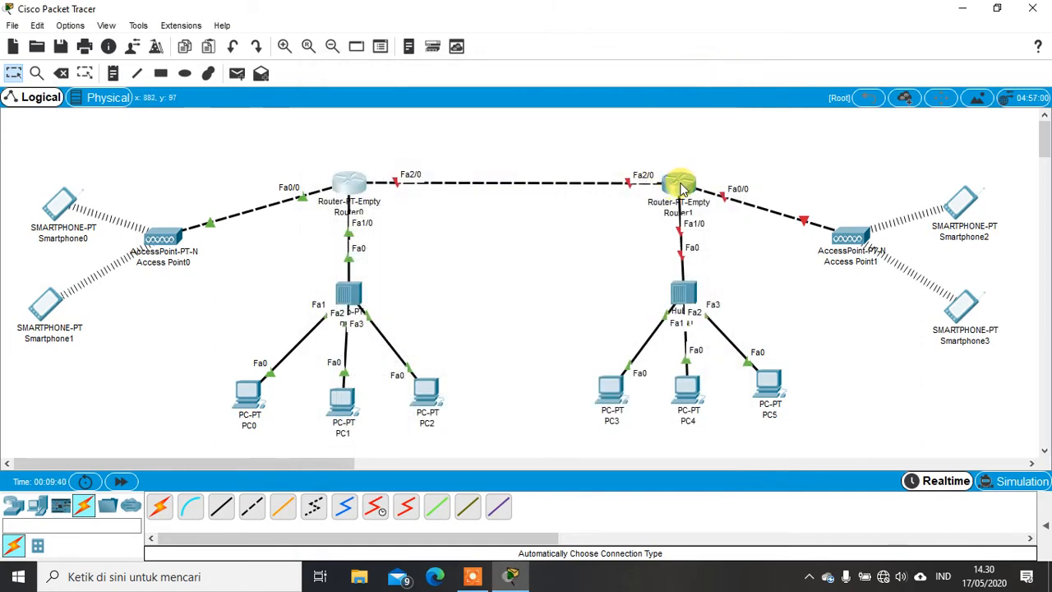
# Turn on Router1's FastEthernet2/0 port and give it IP address 192.168.3.2 with subnet mask 255.255.255.0.
pyautogui.moveTo(681, 188)
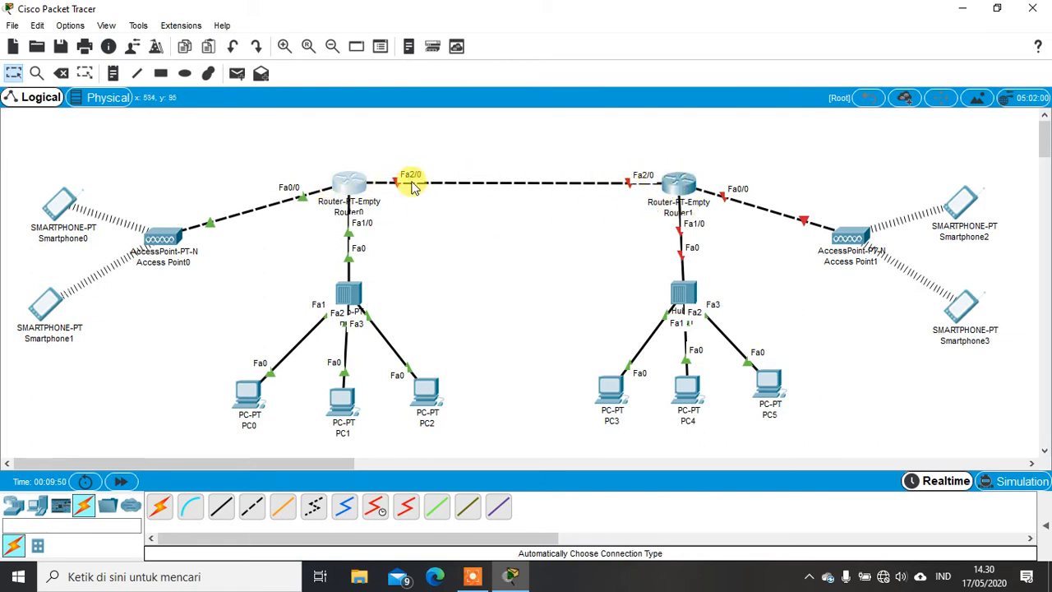
pyautogui.click(679, 185)
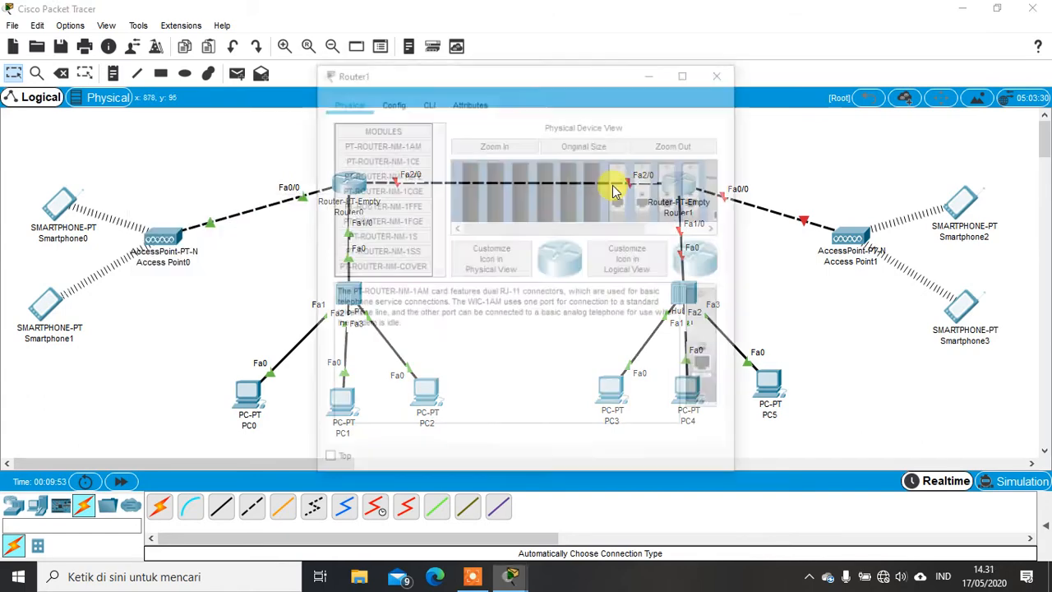
pyautogui.click(398, 101)
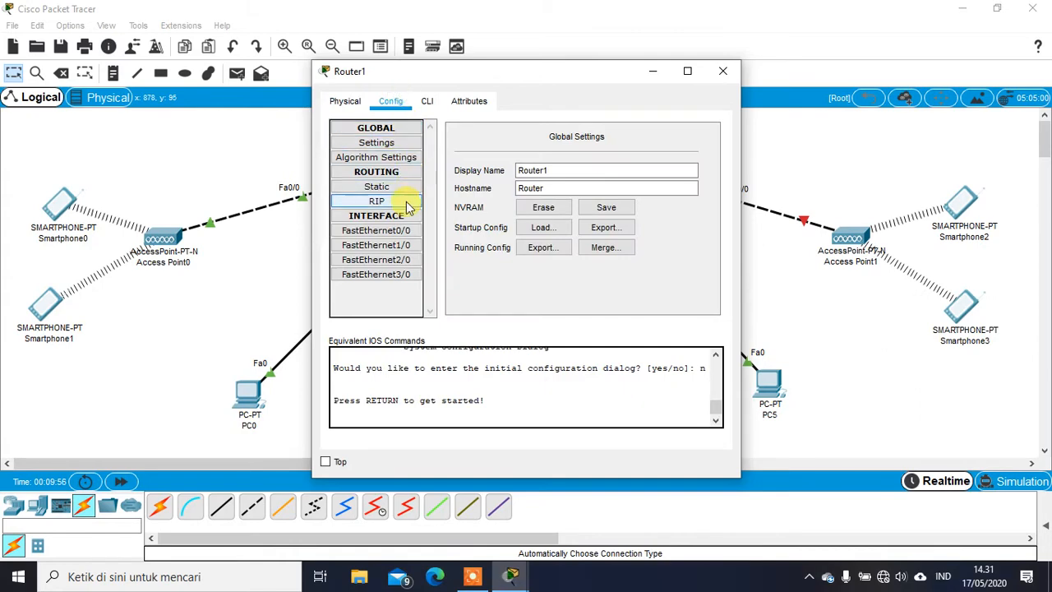
pyautogui.click(398, 260)
pyautogui.click(699, 140)
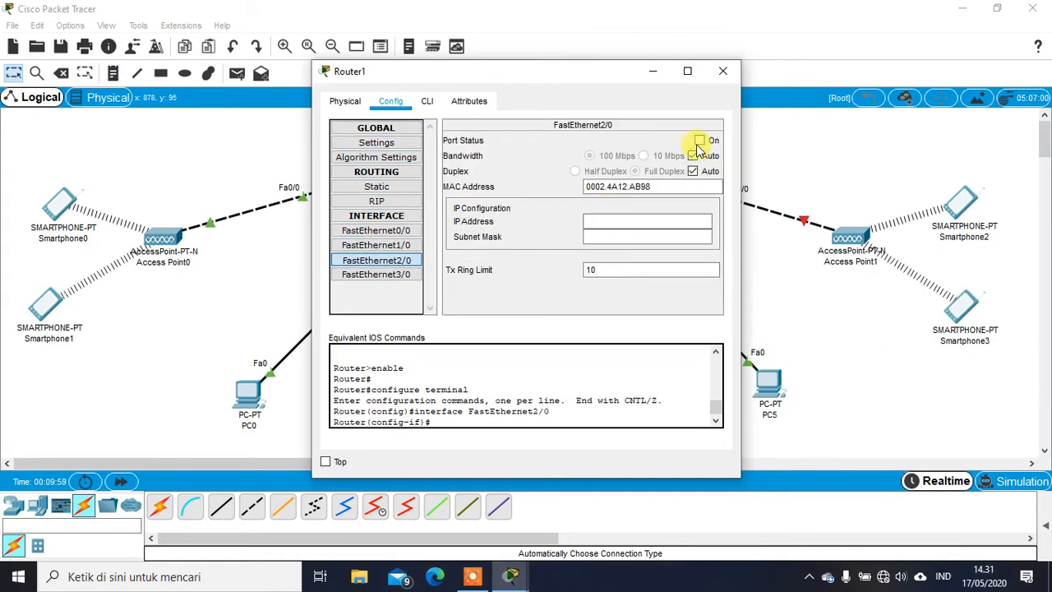
pyautogui.click(630, 221)
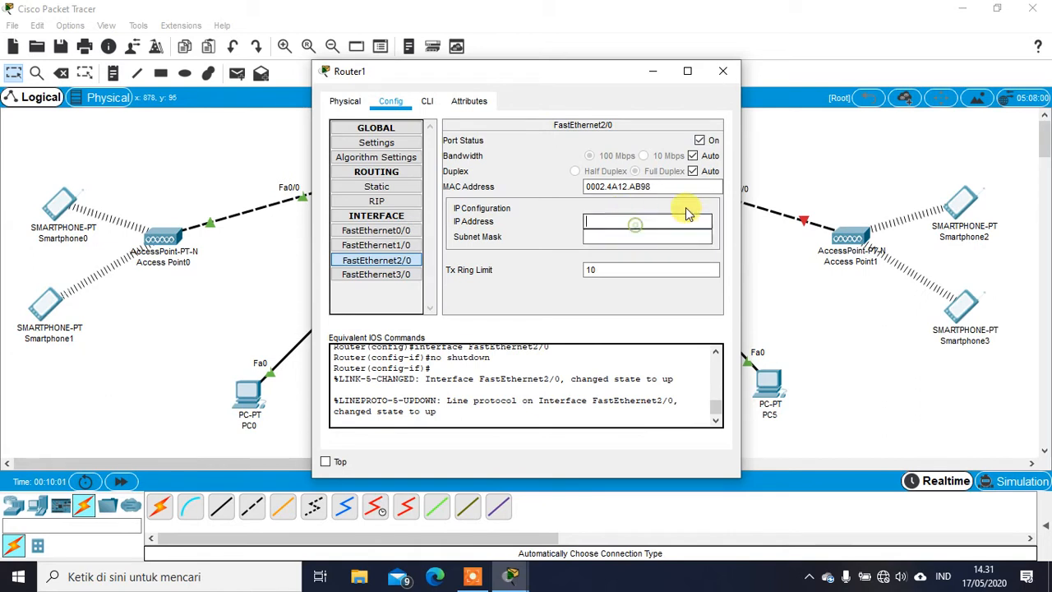
pyautogui.write('192.168.3.2')
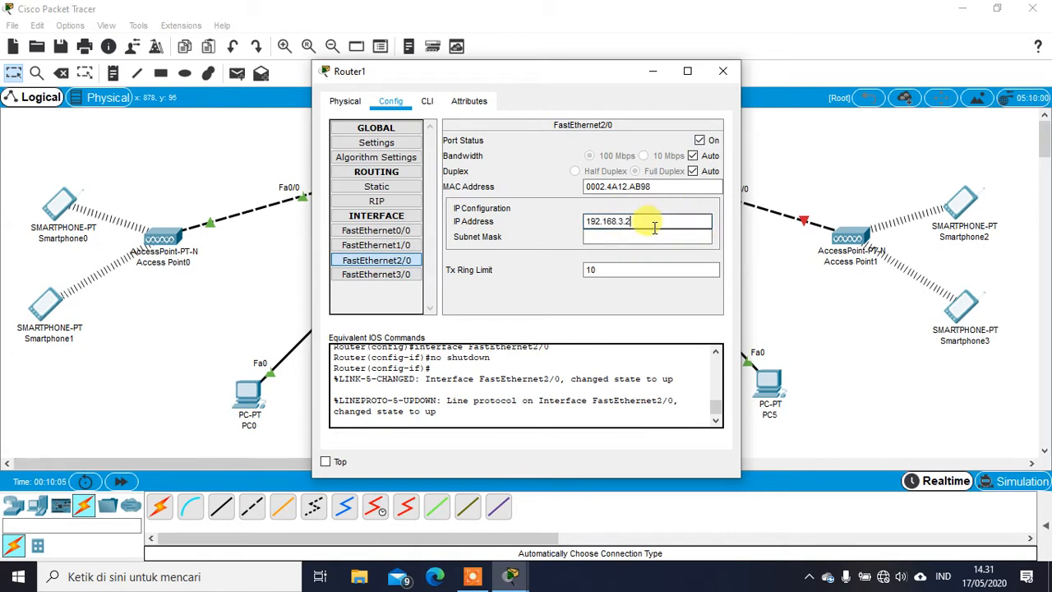
pyautogui.press('Tab')
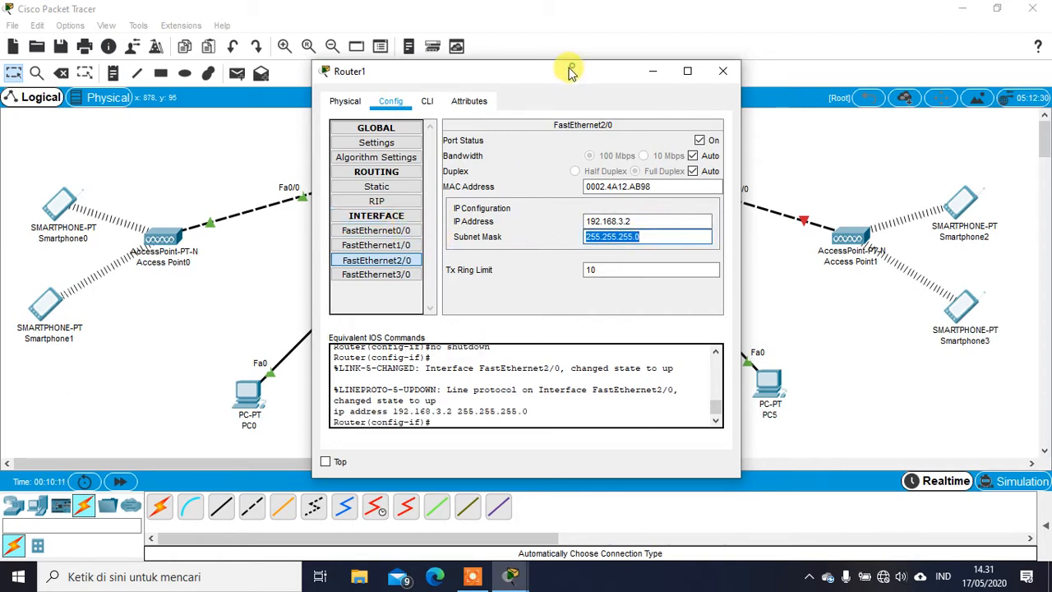
# Give Router1's FastEthernet0/0 IP address 192.168.4.1 with subnet mask 255.255.255.0 and turn the port on.
pyautogui.moveTo(574, 71); pyautogui.dragTo(401, 95)
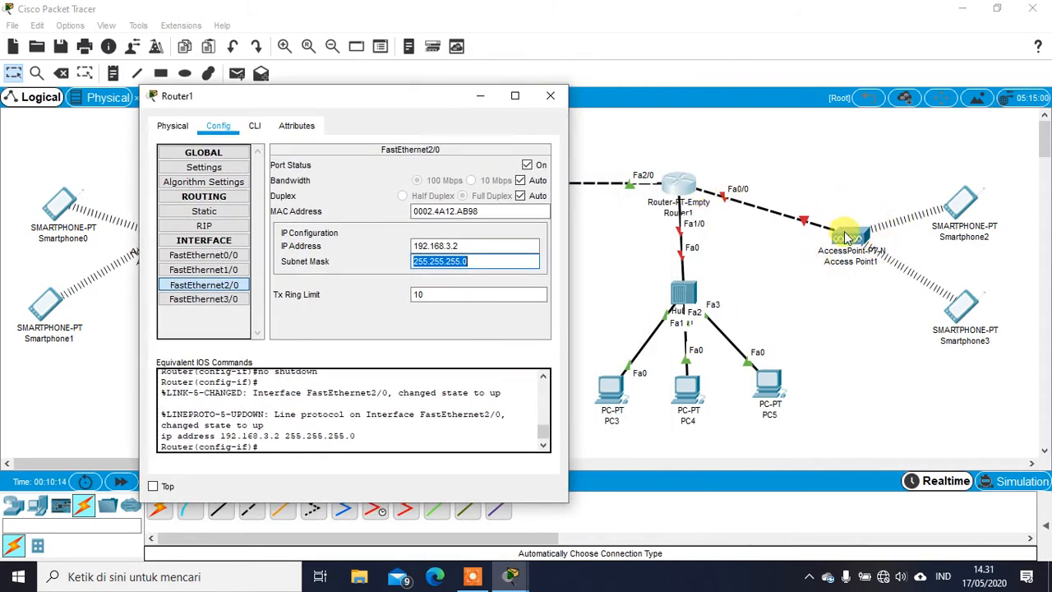
pyautogui.click(226, 242)
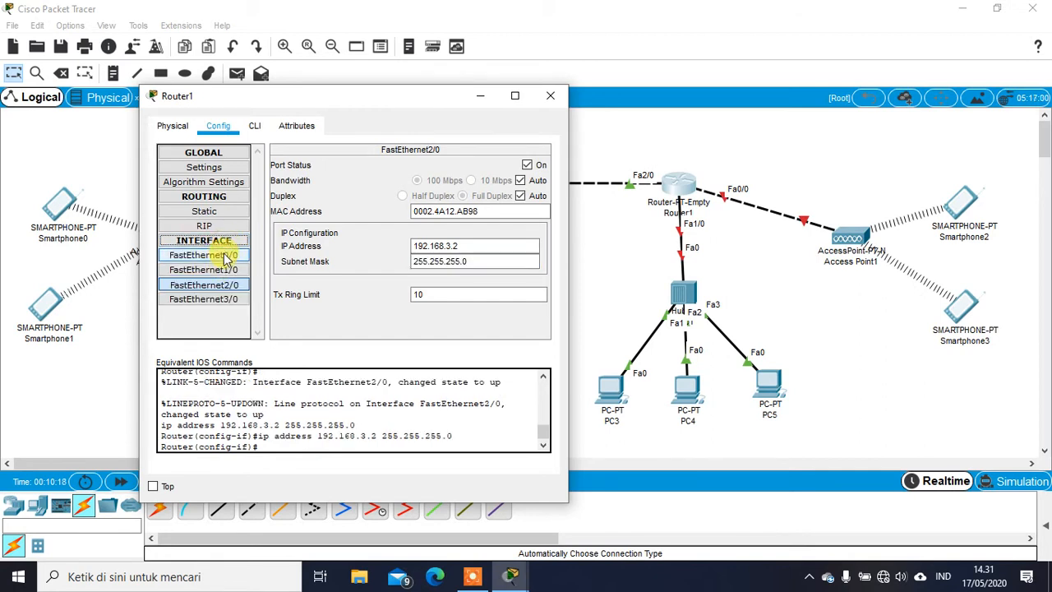
pyautogui.click(226, 256)
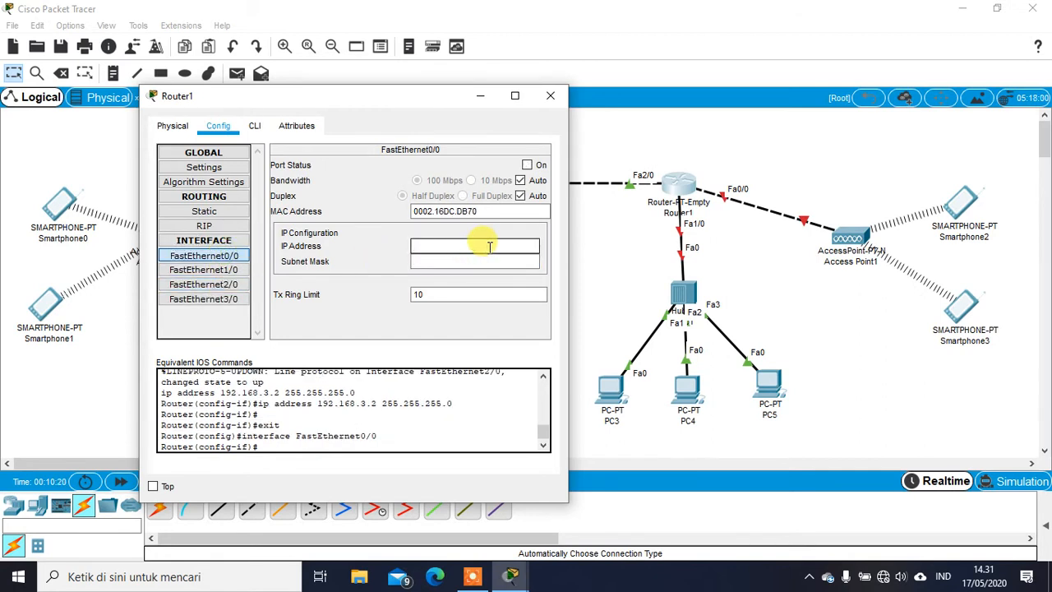
pyautogui.click(483, 250)
pyautogui.write('192.168.')
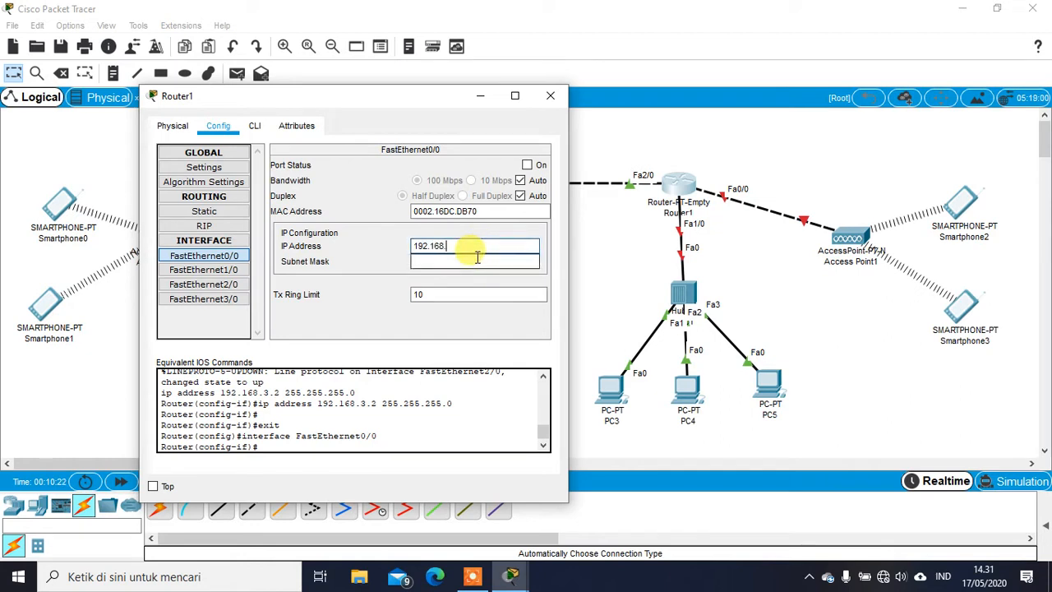
pyautogui.write('4.1')
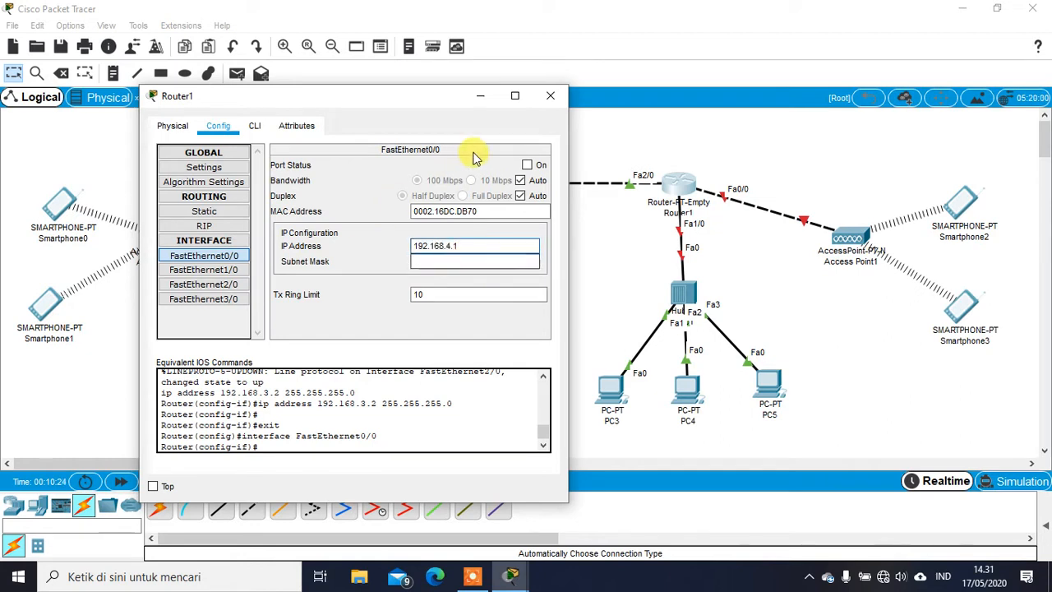
pyautogui.click(527, 165)
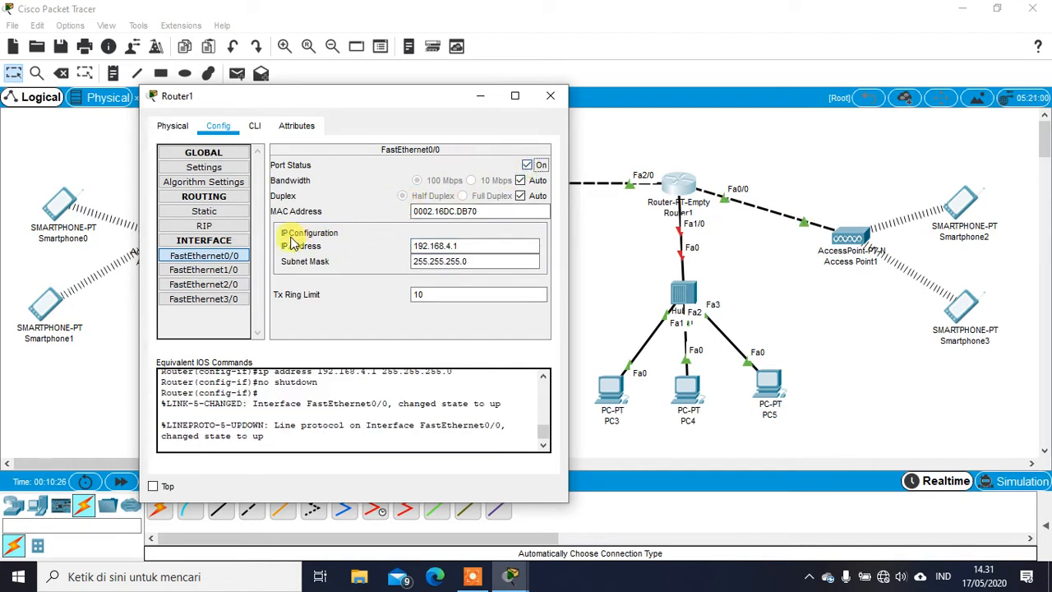
# Give Router1's FastEthernet1/0 IP address 192.168.5.1 with subnet mask 255.255.255.0 and turn the port on.
pyautogui.click(205, 271)
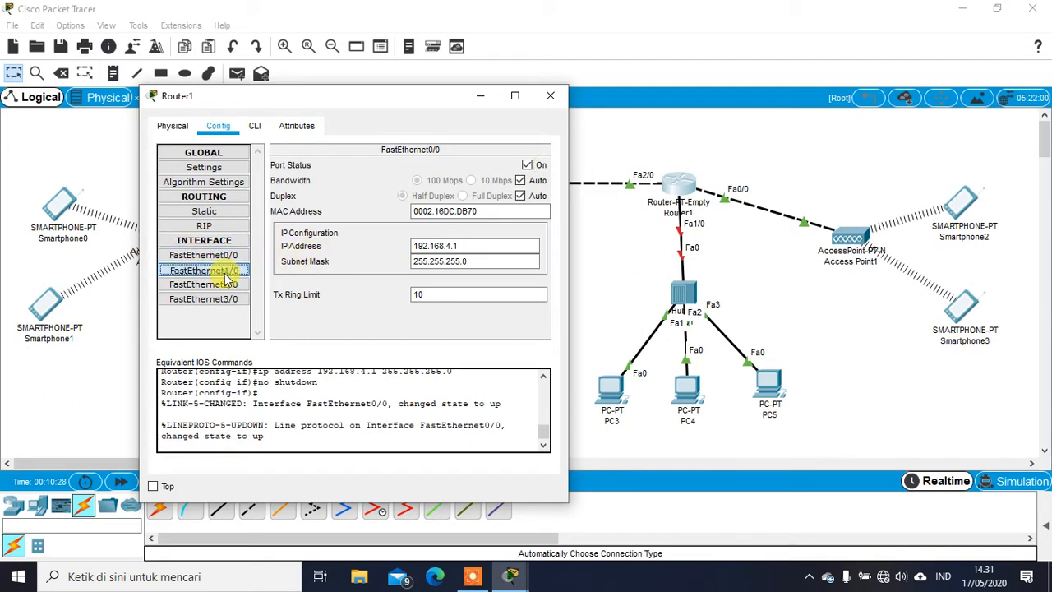
pyautogui.click(439, 245)
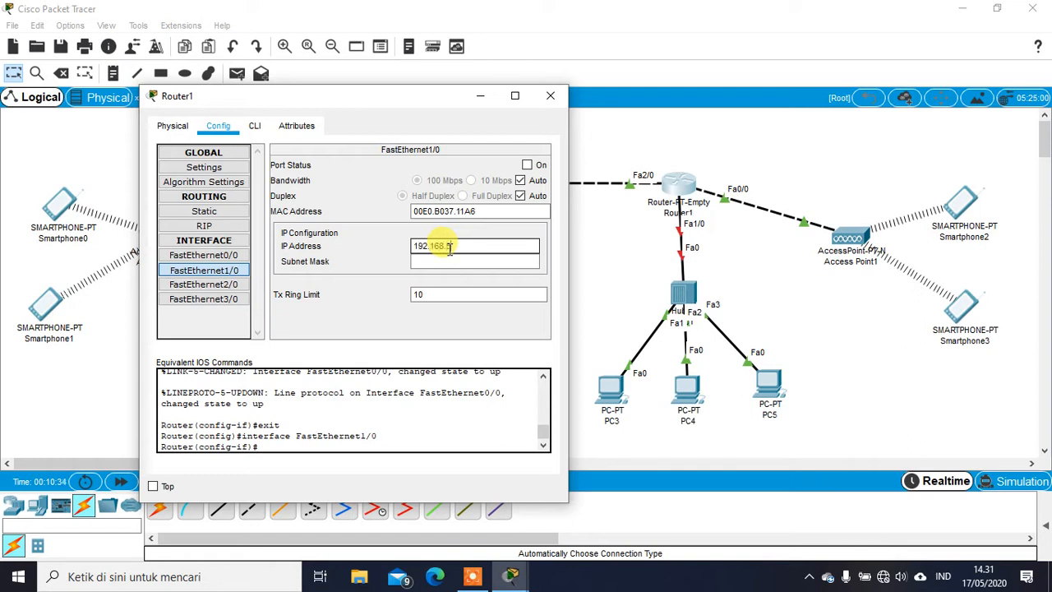
pyautogui.click(527, 166)
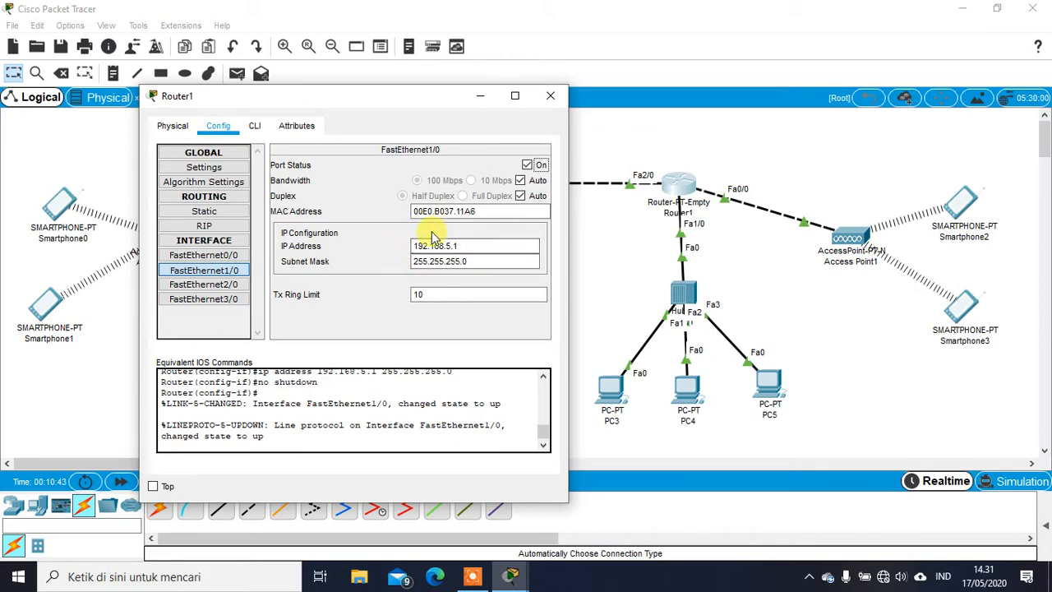
pyautogui.click(549, 95)
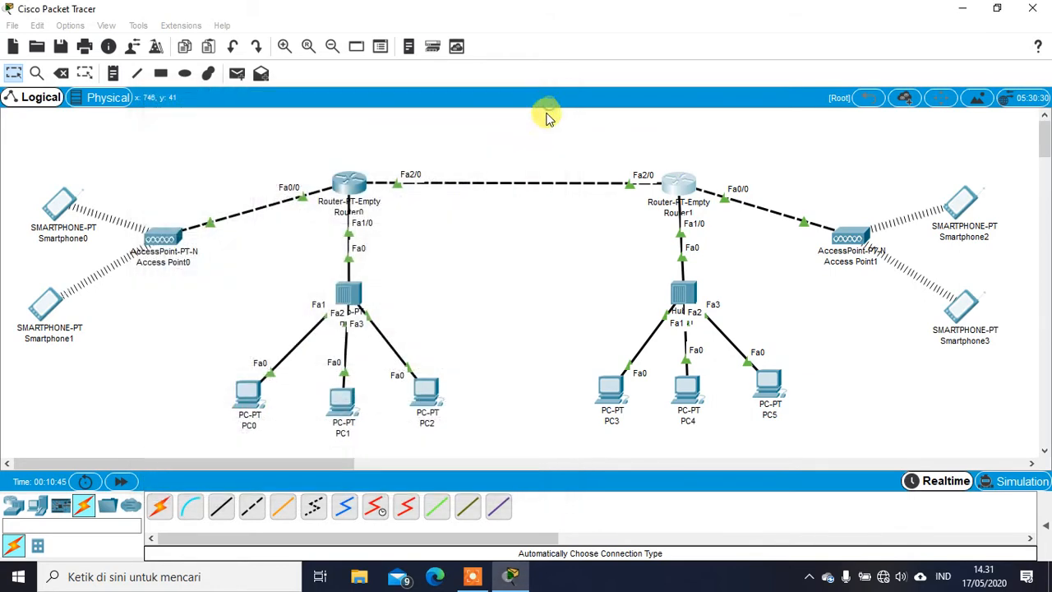
# Check Router0's FastEthernet0/0 and FastEthernet1/0 addresses against the access point and hub links in the topology.
pyautogui.click(343, 183)
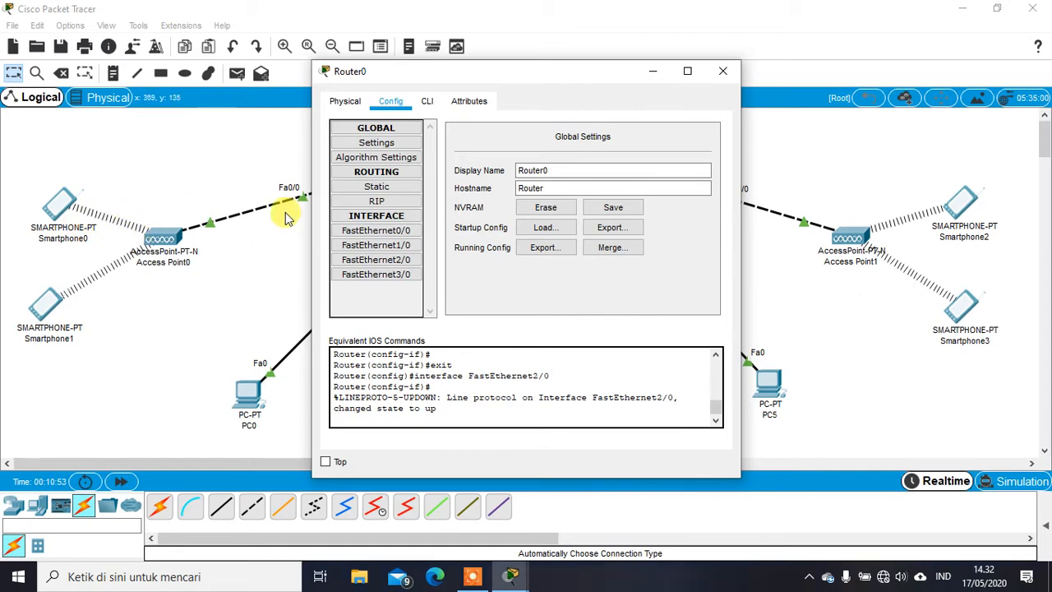
pyautogui.moveTo(497, 76); pyautogui.dragTo(646, 87)
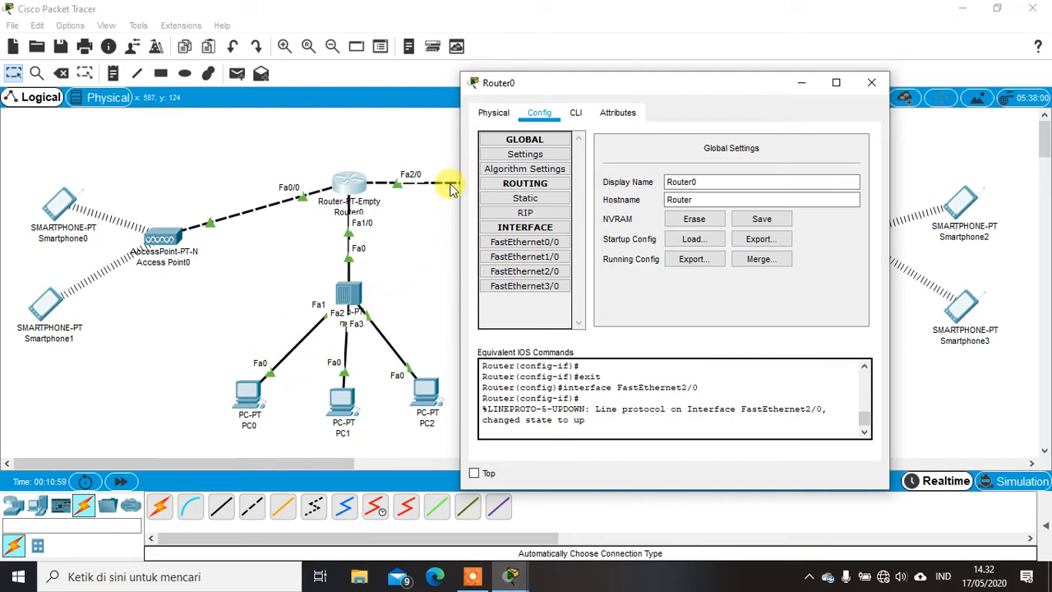
pyautogui.click(551, 244)
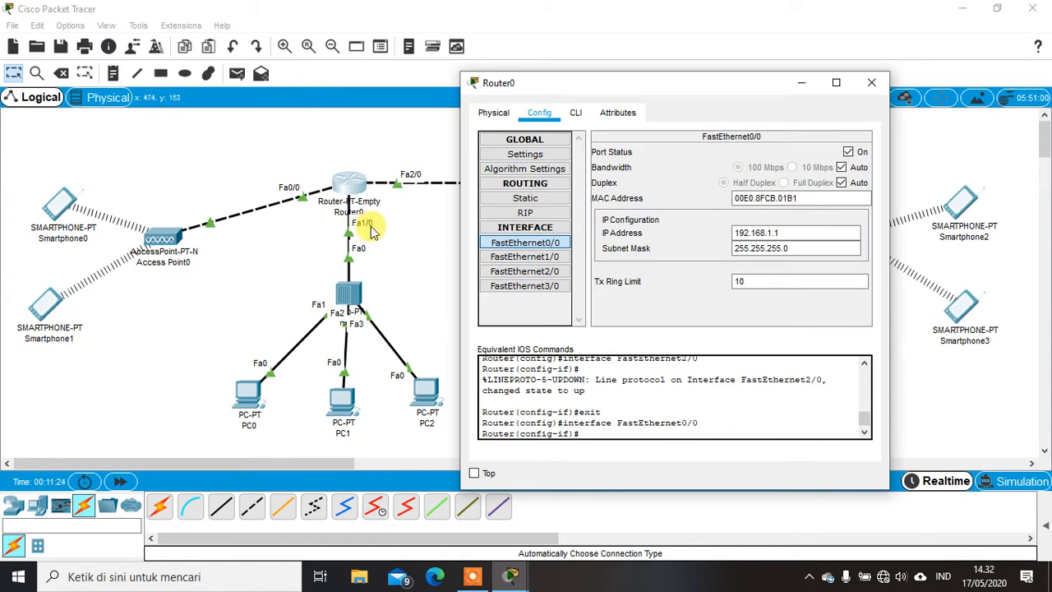
pyautogui.click(524, 257)
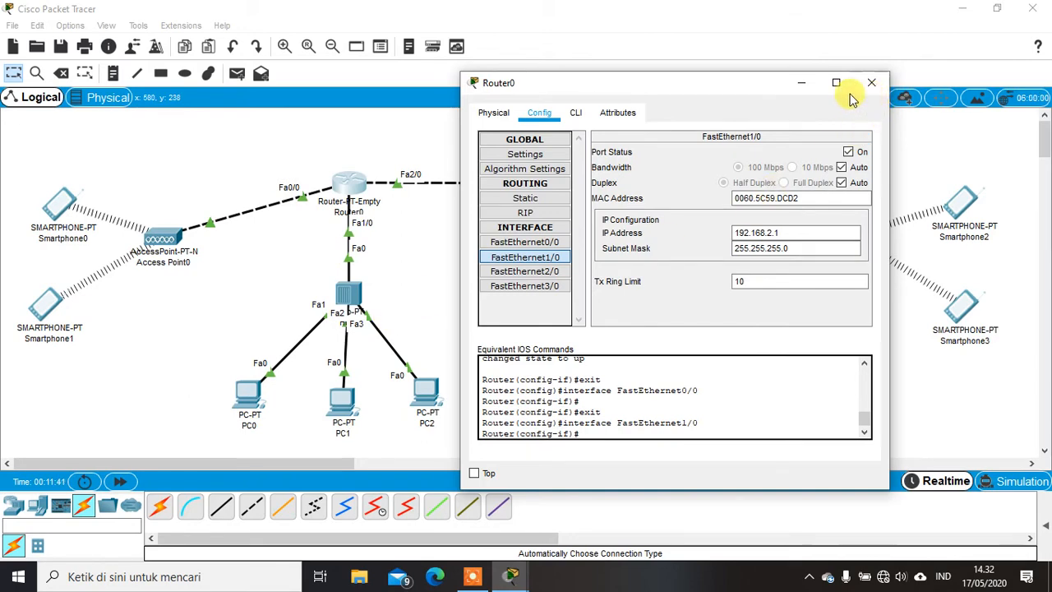
pyautogui.moveTo(739, 88); pyautogui.dragTo(765, 77)
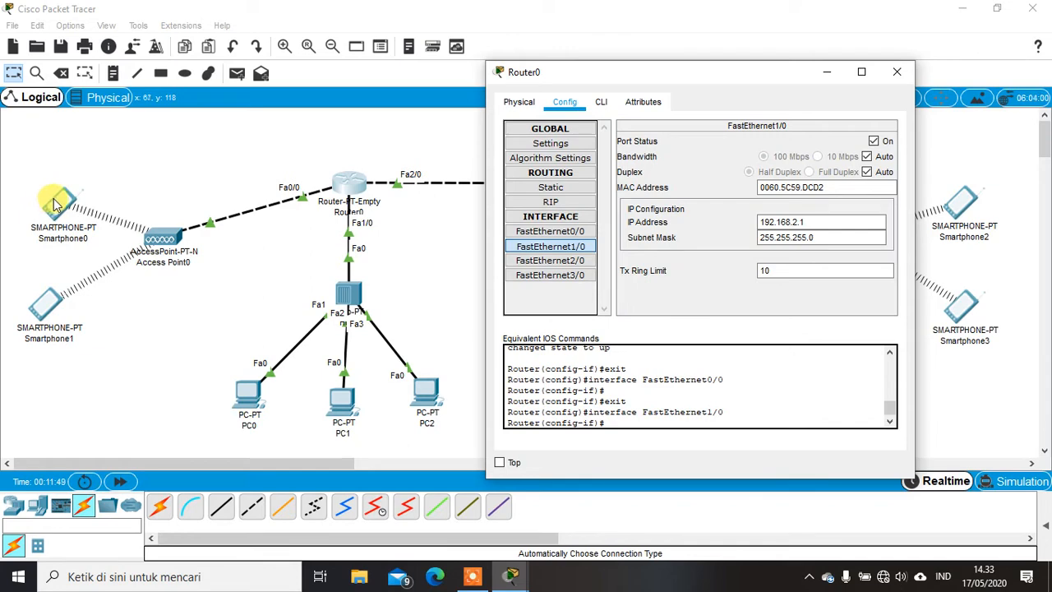
pyautogui.click(897, 72)
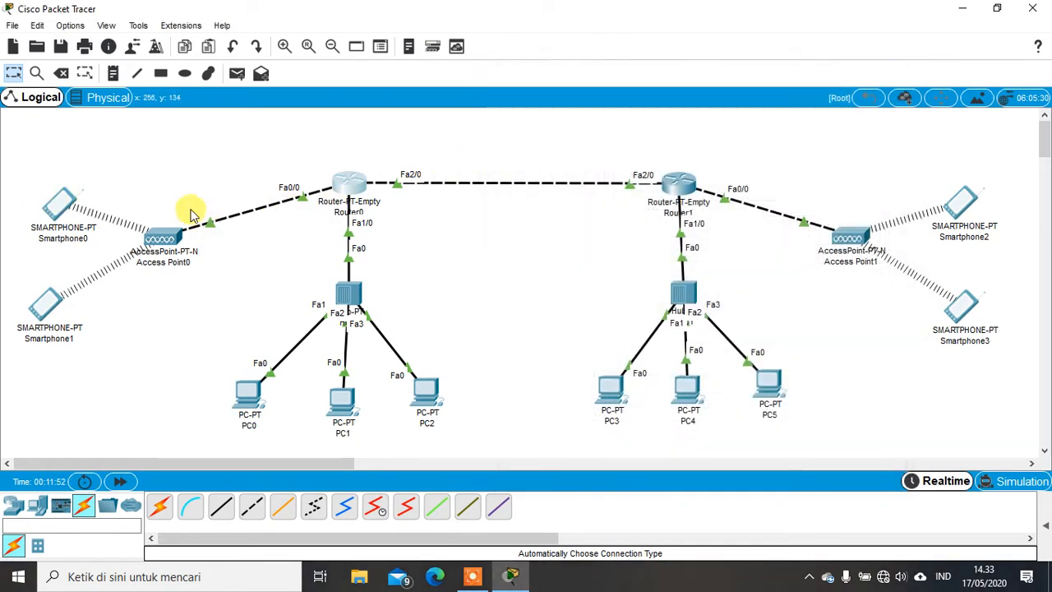
# Switch Smartphone0's wireless interface to static IPv4 addressing with IP address 192.168.2.1 and subnet mask 255.255.255.0.
pyautogui.click(70, 209)
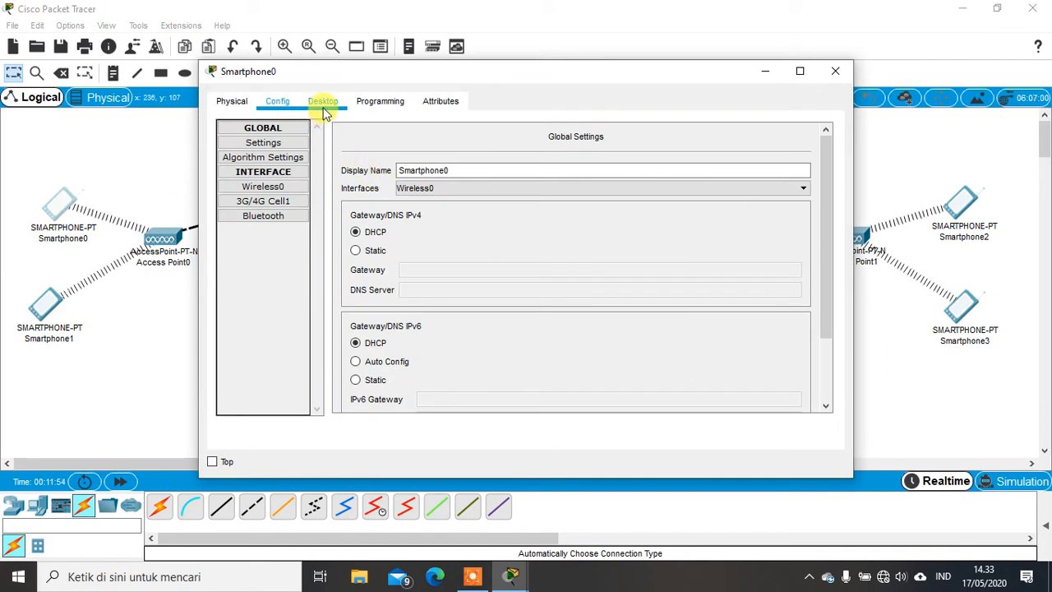
pyautogui.click(323, 103)
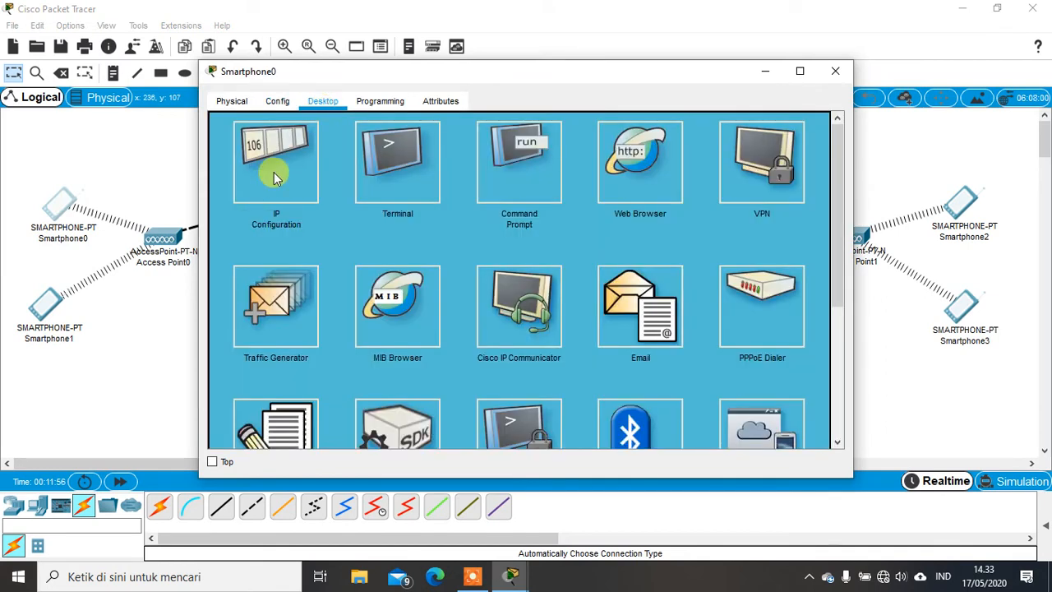
pyautogui.click(276, 177)
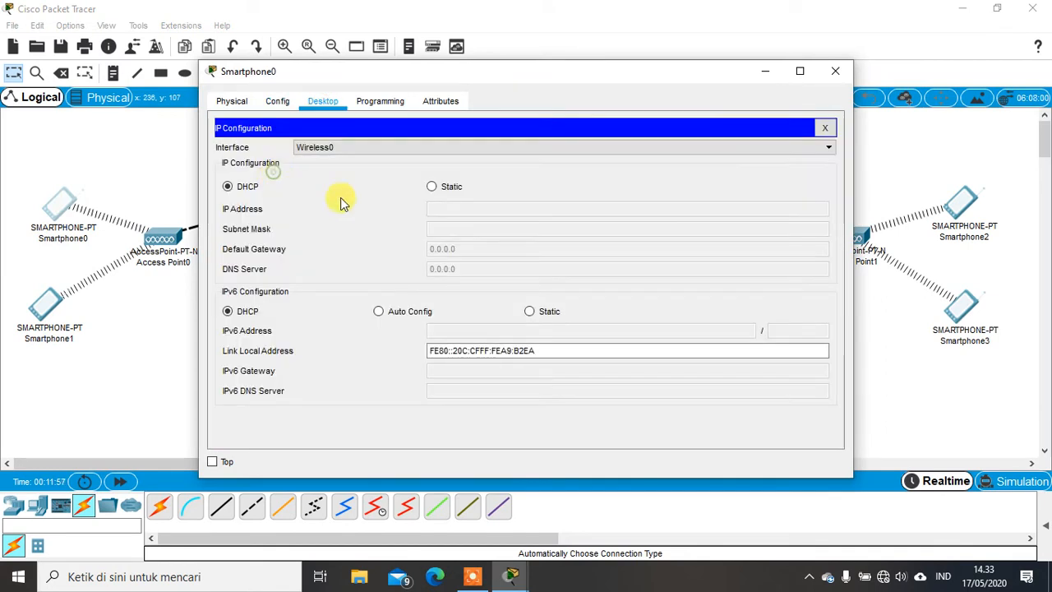
pyautogui.click(432, 187)
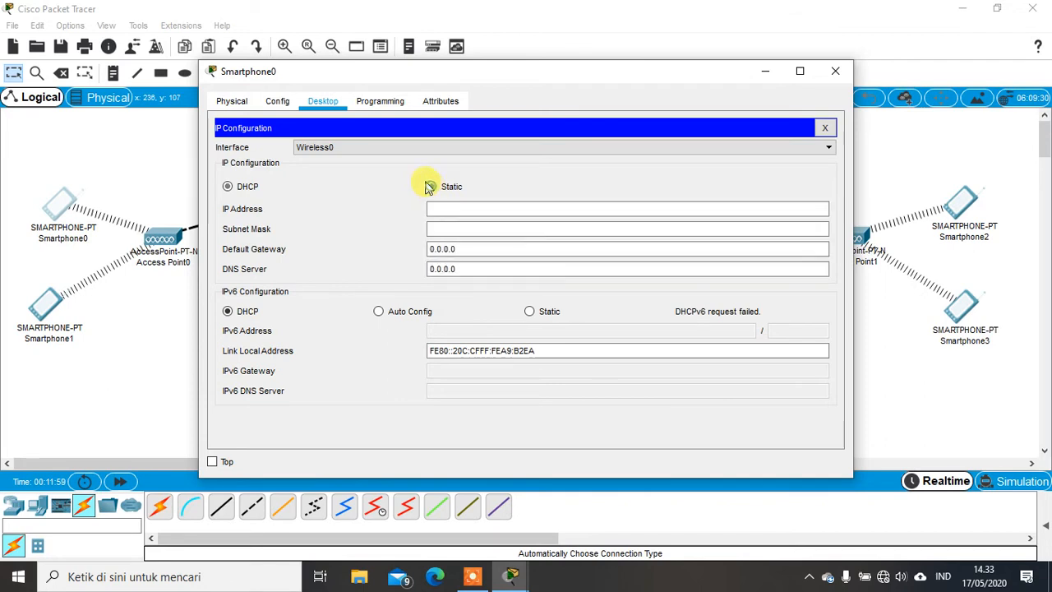
pyautogui.click(503, 212)
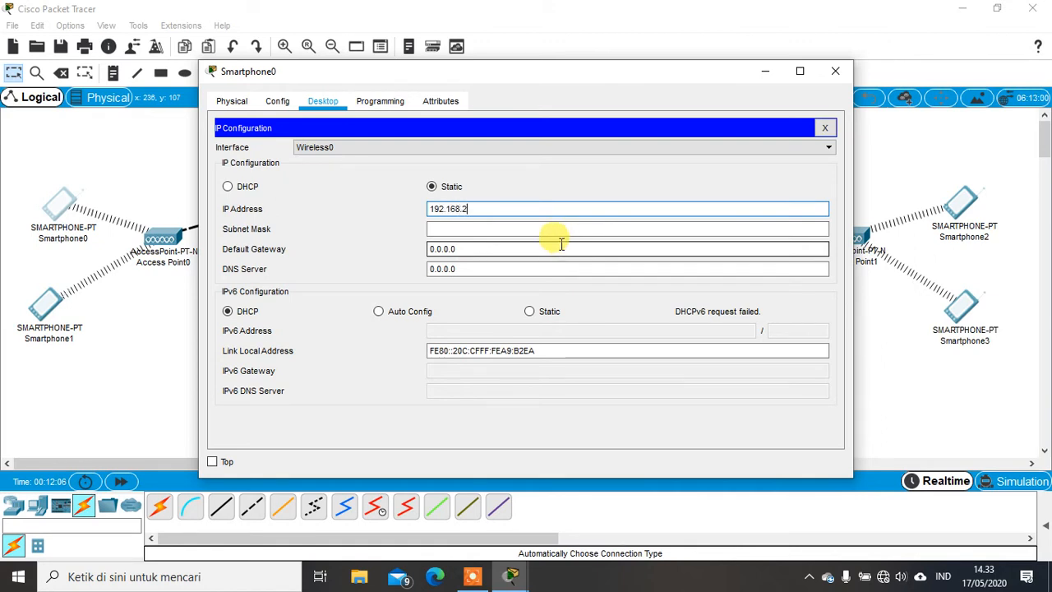
pyautogui.write('192.168.2.1')
pyautogui.press('Tab')
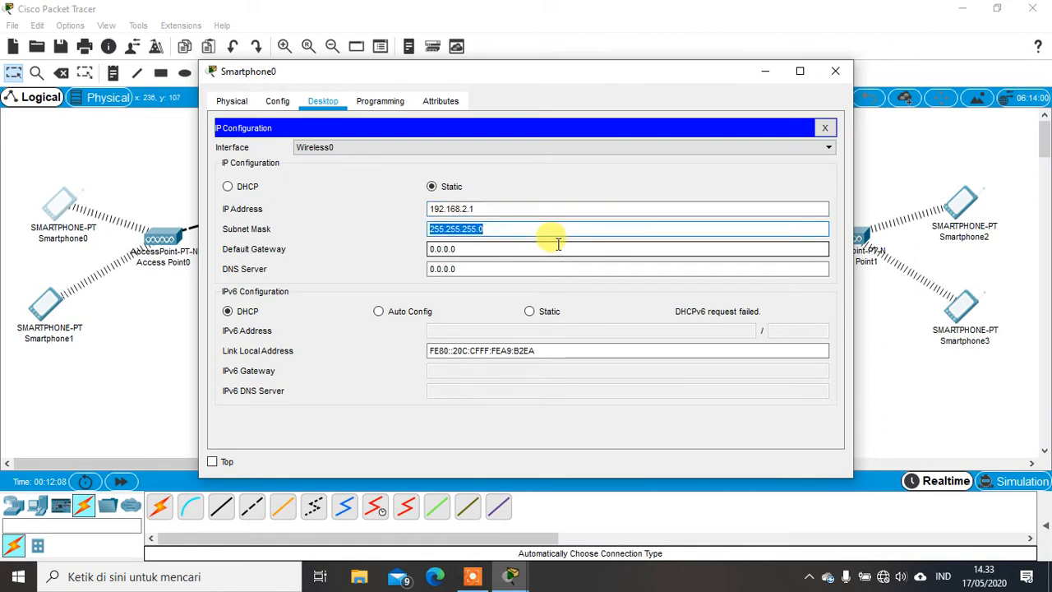
# Set Smartphone0's default gateway to 192.168.1.1 and acknowledge the gateway warning.
pyautogui.press('Tab')
pyautogui.write('1')
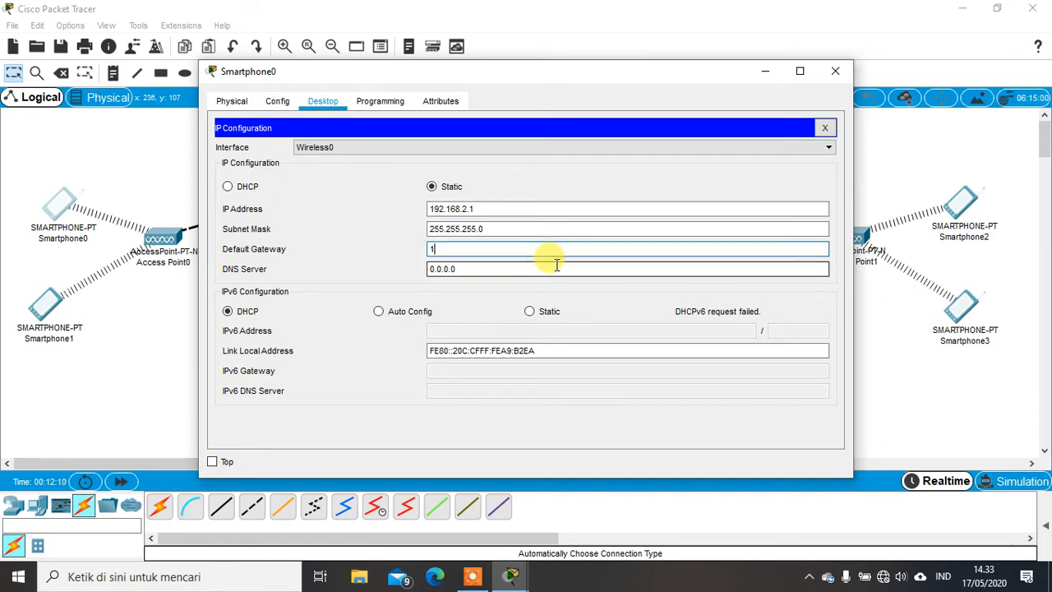
pyautogui.write('92.168.1.1')
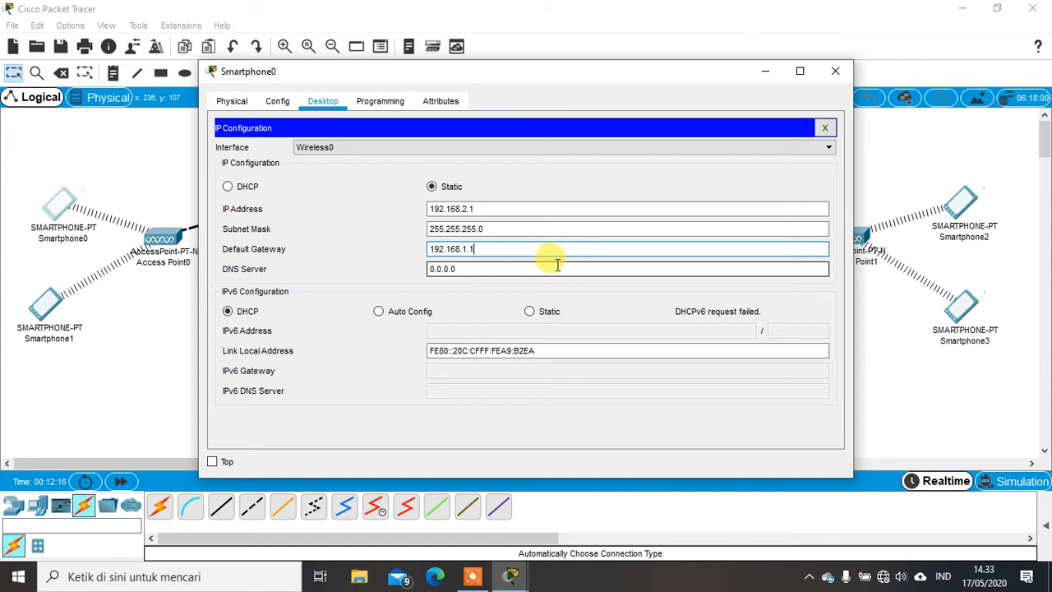
pyautogui.click(826, 129)
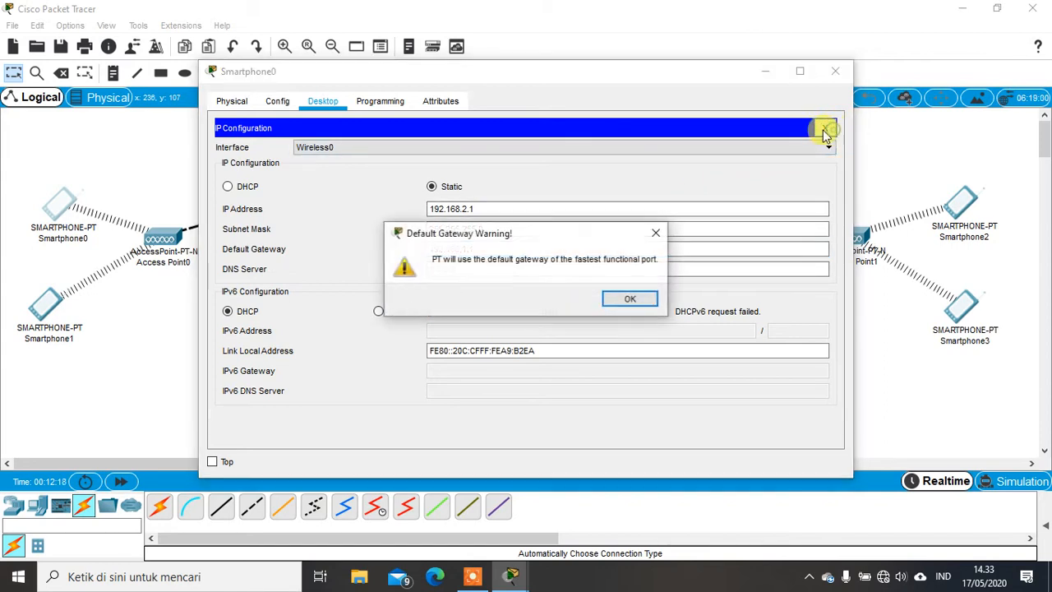
pyautogui.click(631, 300)
# Change the third octet of Smartphone0's default gateway so that it reads 192.168.2.1.
pyautogui.click(505, 248)
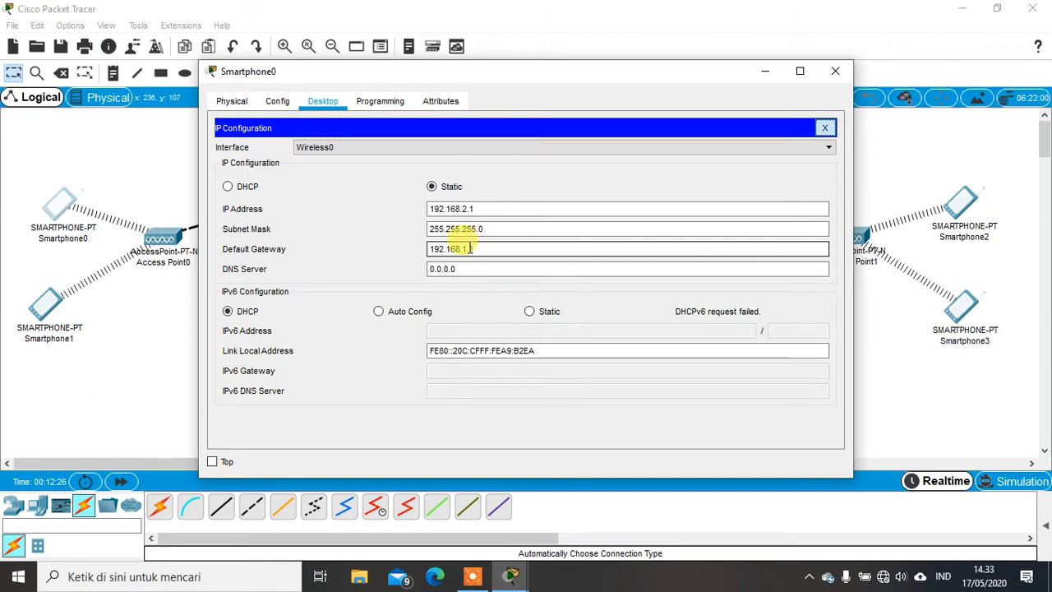
pyautogui.doubleClick(466, 248)
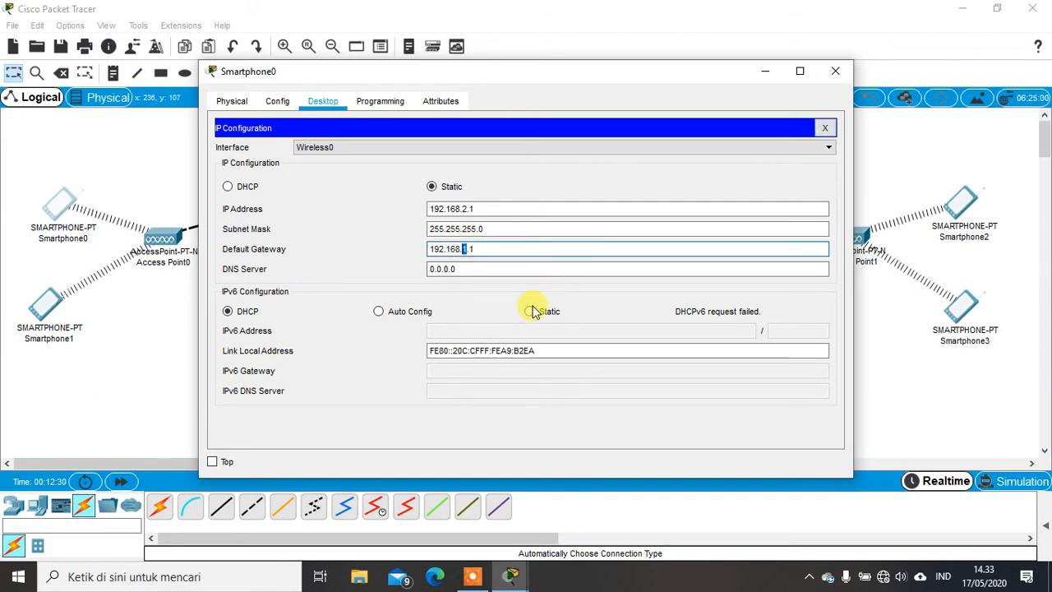
pyautogui.write('2')
pyautogui.click(825, 129)
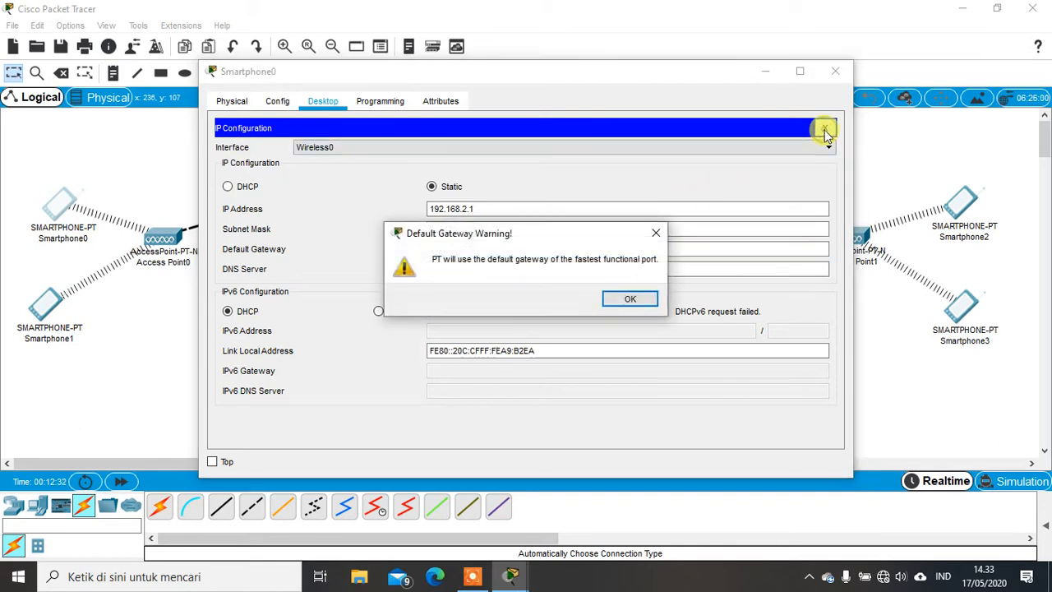
pyautogui.click(630, 299)
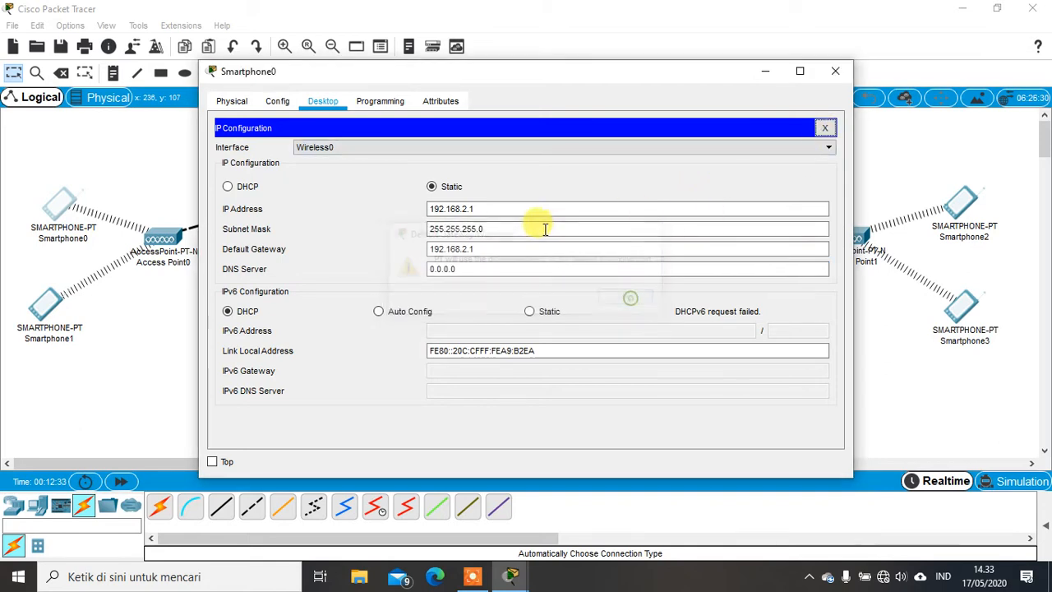
# Set Smartphone0's default gateway to 192.168.1.1 and its IP address to 192.168.1.2.
pyautogui.click(465, 249)
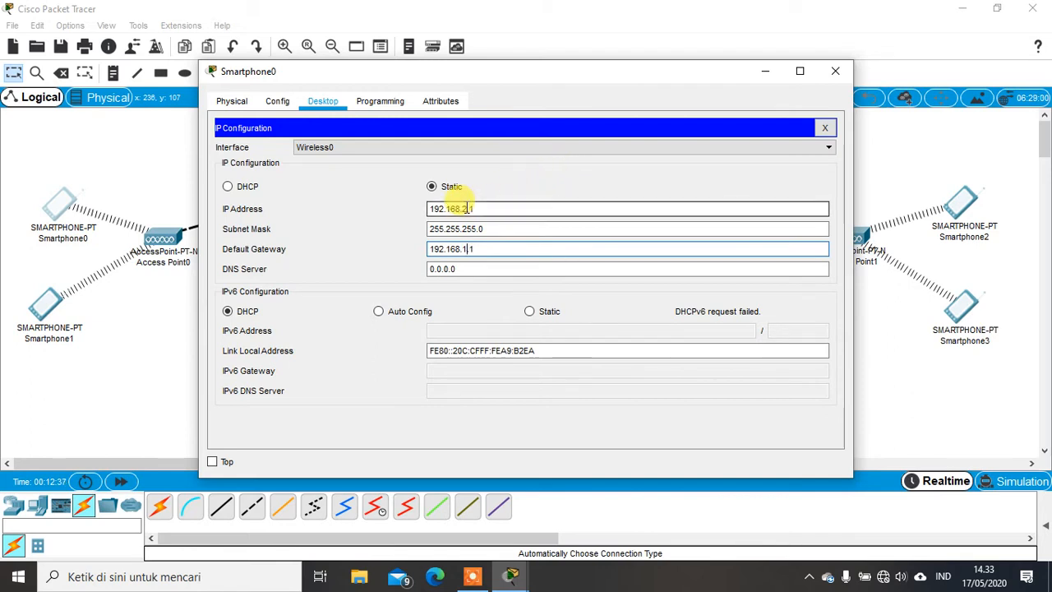
pyautogui.click(463, 208)
pyautogui.click(628, 297)
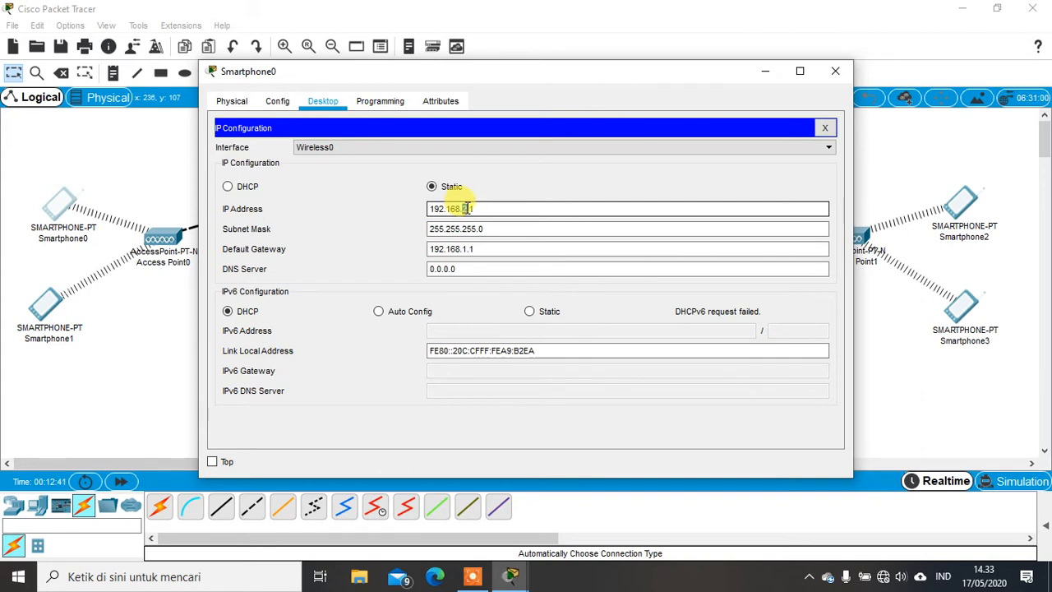
pyautogui.write('19')
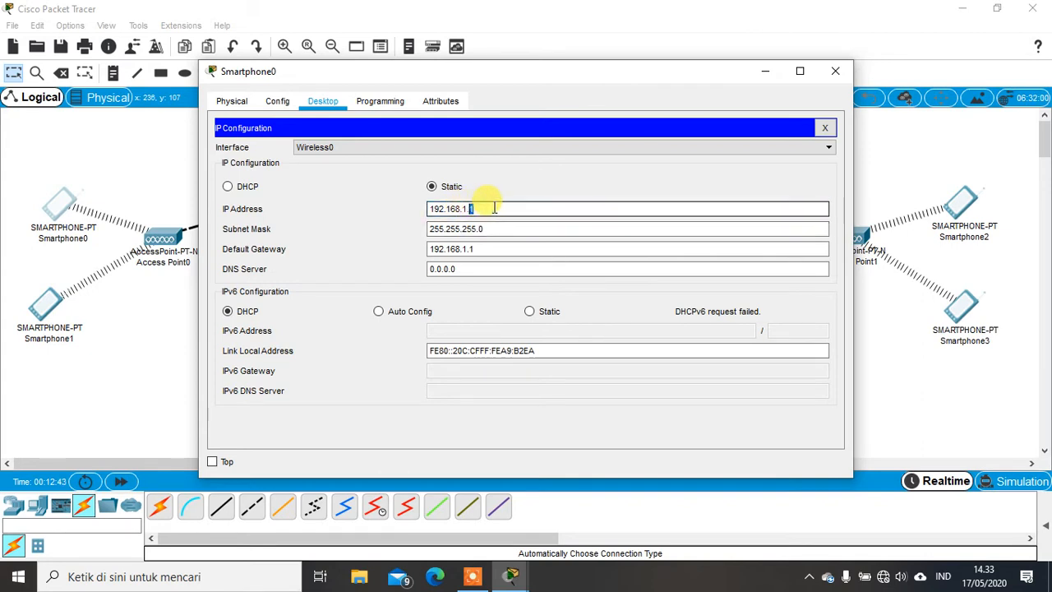
pyautogui.write('2')
pyautogui.click(825, 129)
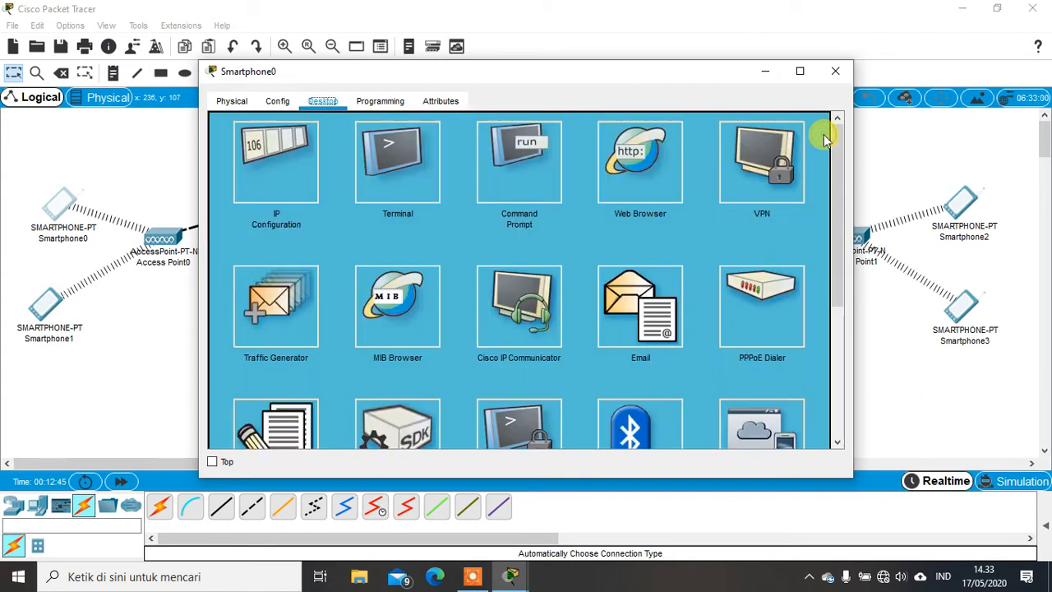
pyautogui.click(835, 70)
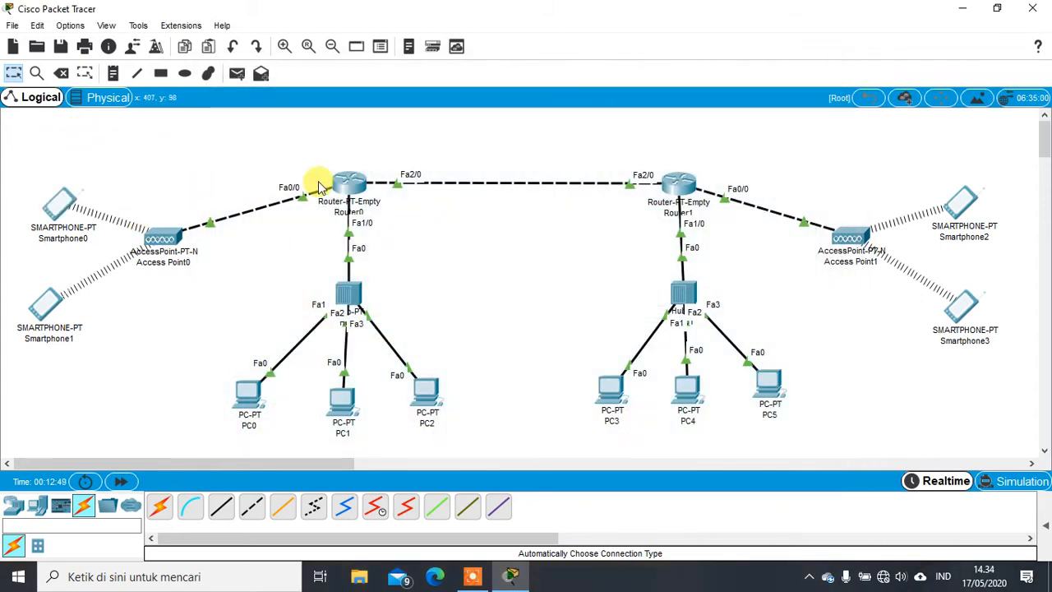
# Check Router0's FastEthernet0/0 address against the IP address and default gateway configured on Smartphone0.
pyautogui.click(347, 186)
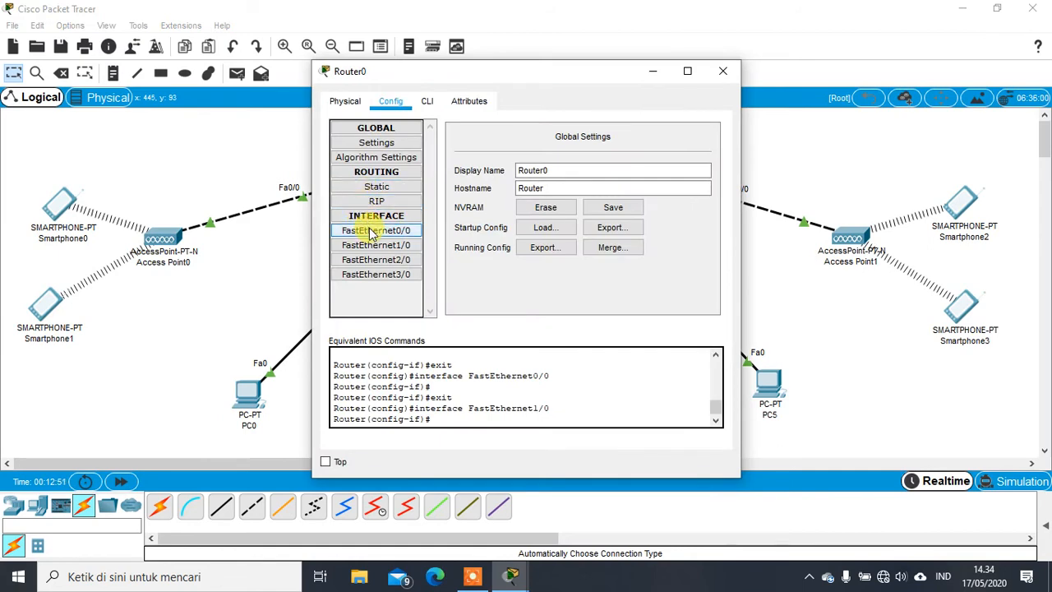
pyautogui.click(374, 230)
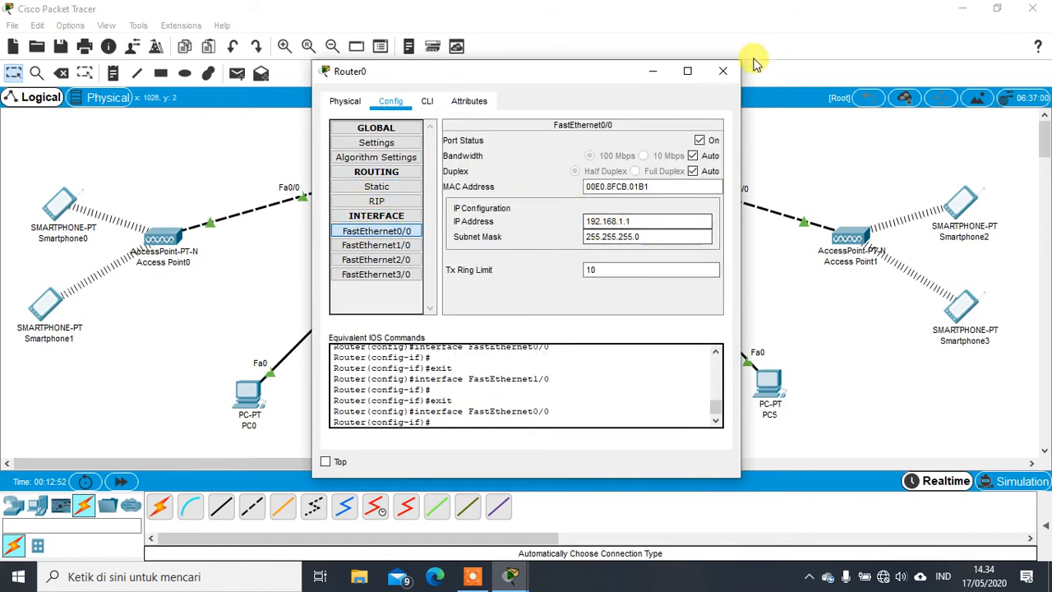
pyautogui.click(723, 70)
pyautogui.click(68, 204)
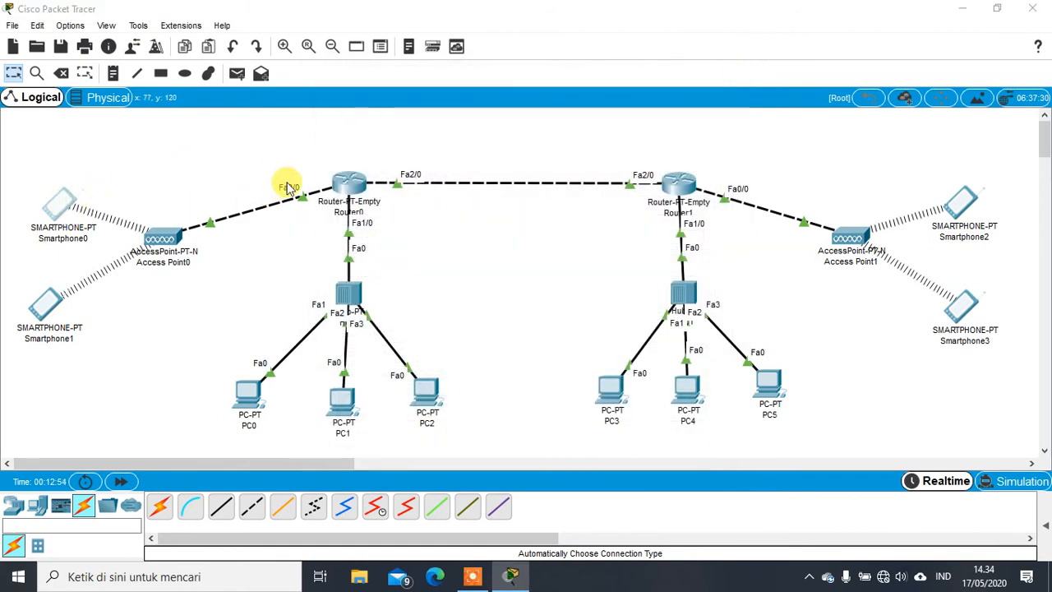
pyautogui.click(279, 156)
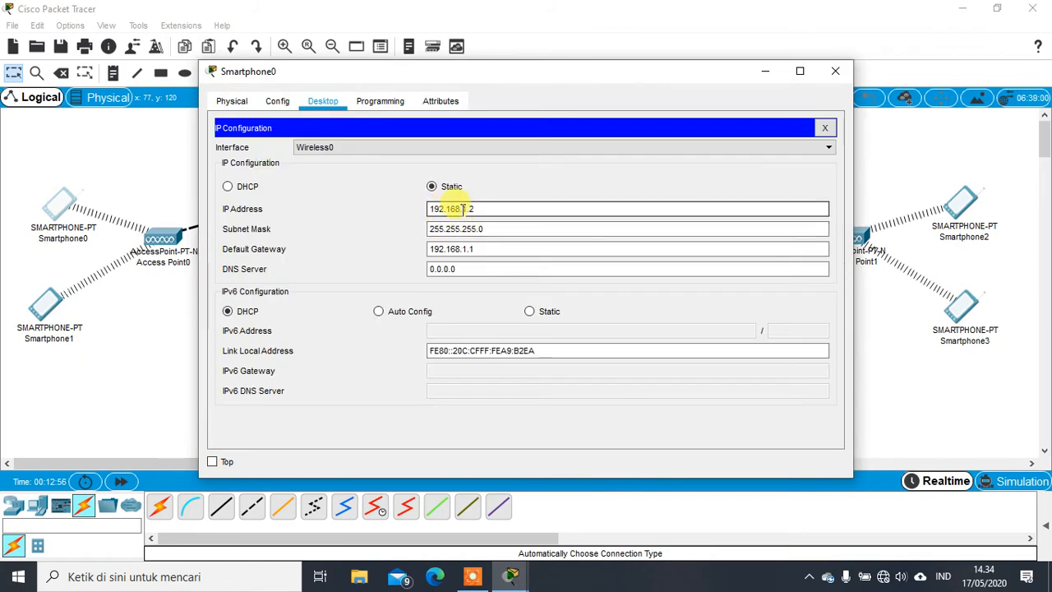
pyautogui.click(836, 71)
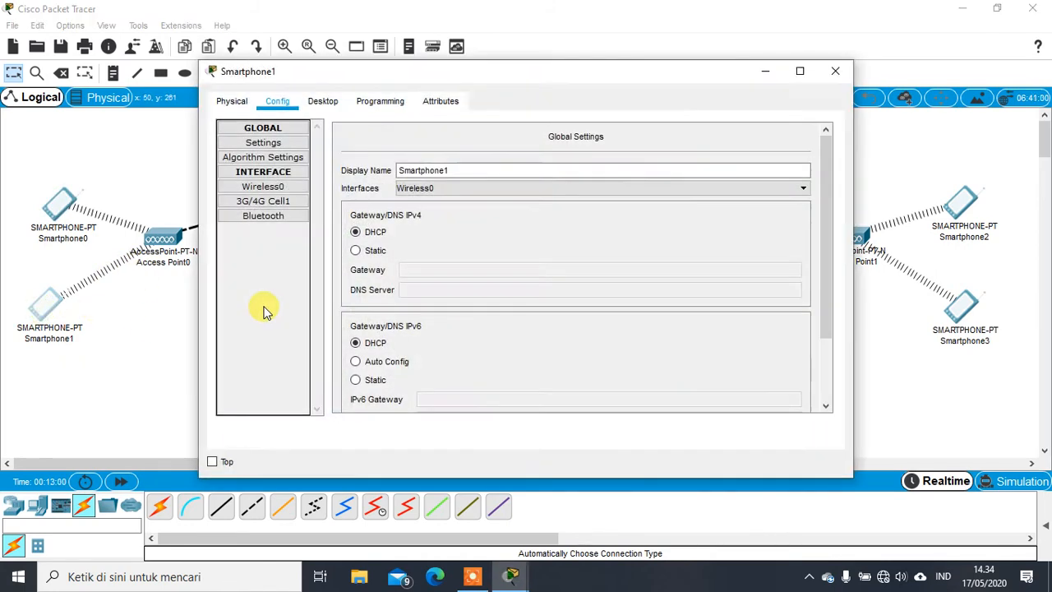
# Switch Smartphone1's wireless interface to static IPv4 addressing with IP address 192.168.1.3 and subnet mask 255.255.255.0.
pyautogui.click(323, 102)
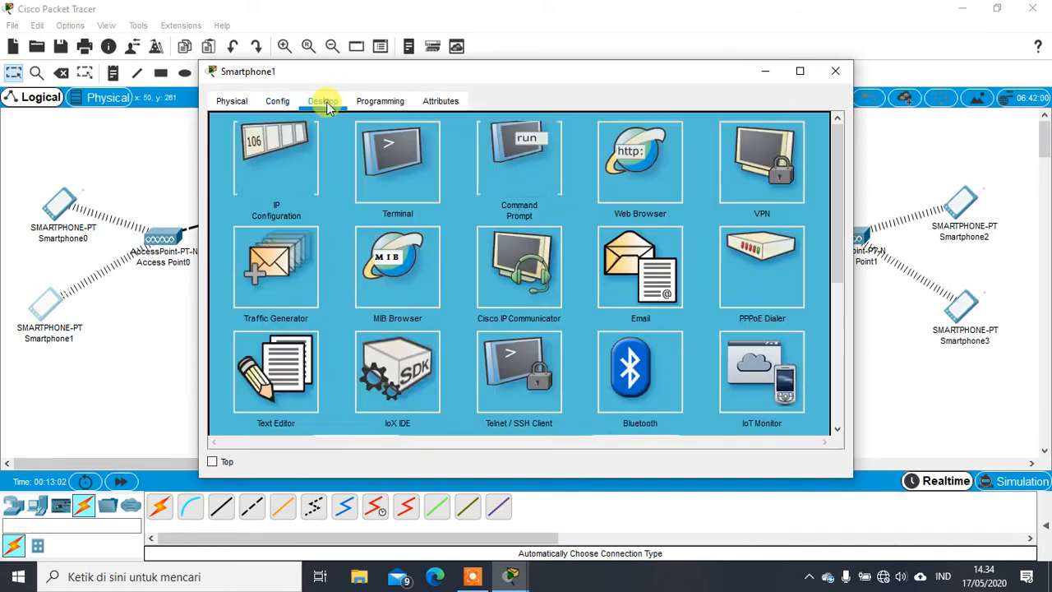
pyautogui.click(282, 155)
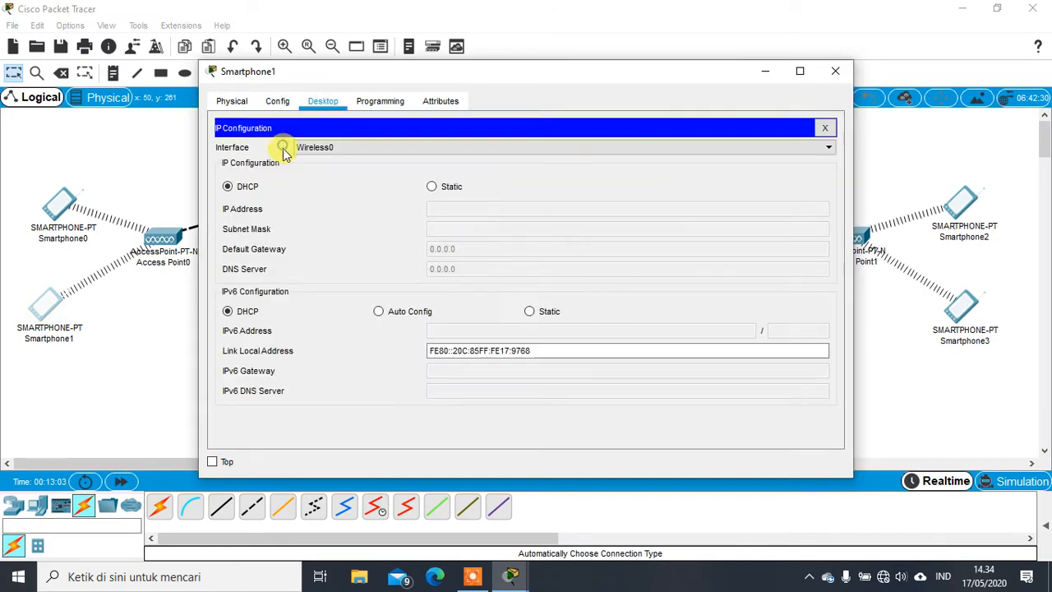
pyautogui.click(431, 187)
pyautogui.click(436, 209)
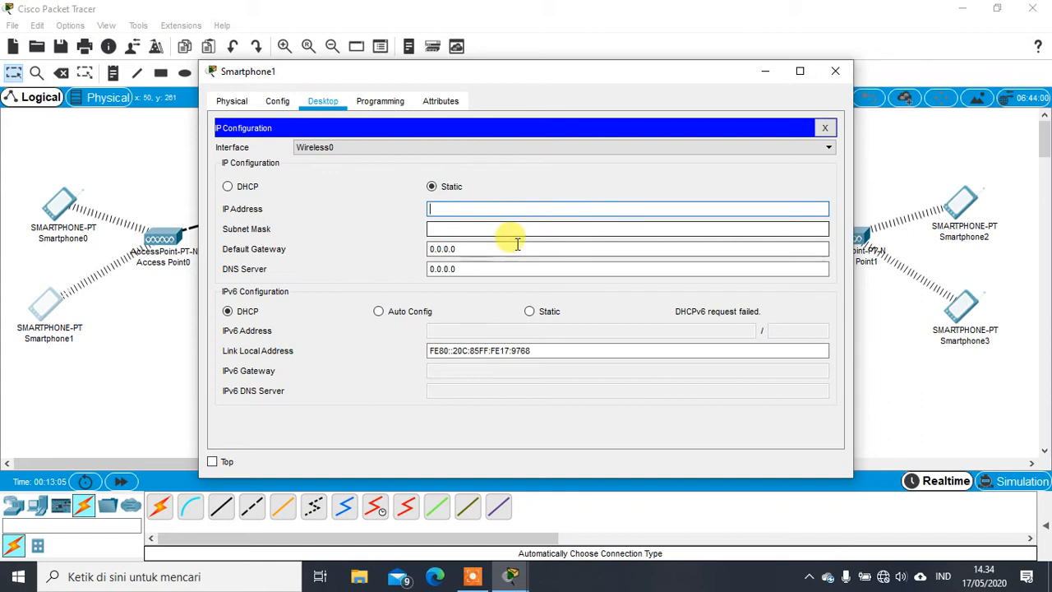
pyautogui.write('192')
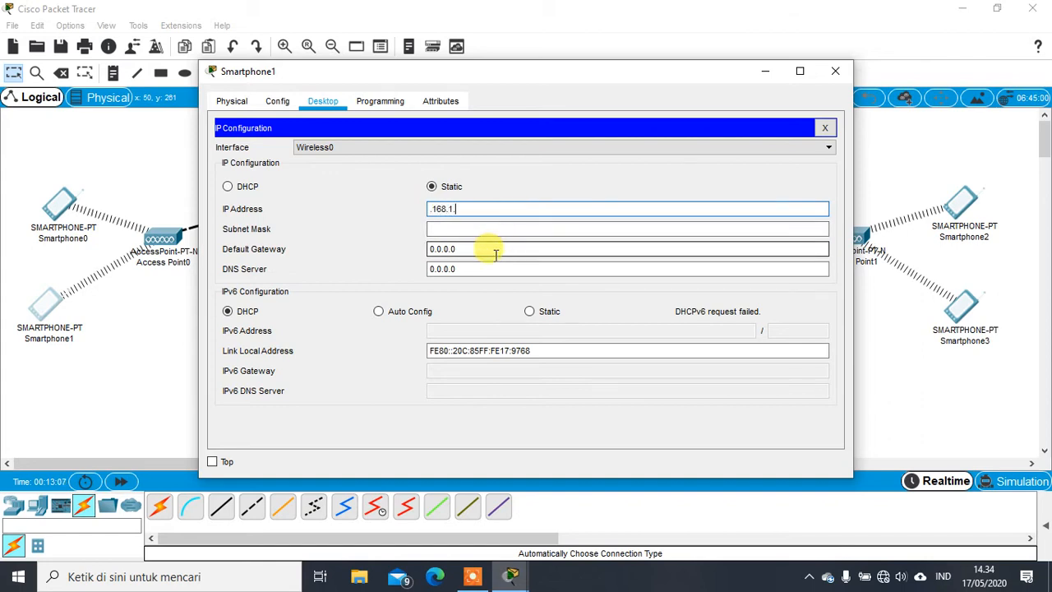
pyautogui.press('BackSpace')
pyautogui.press('BackSpace')
pyautogui.write('.1')
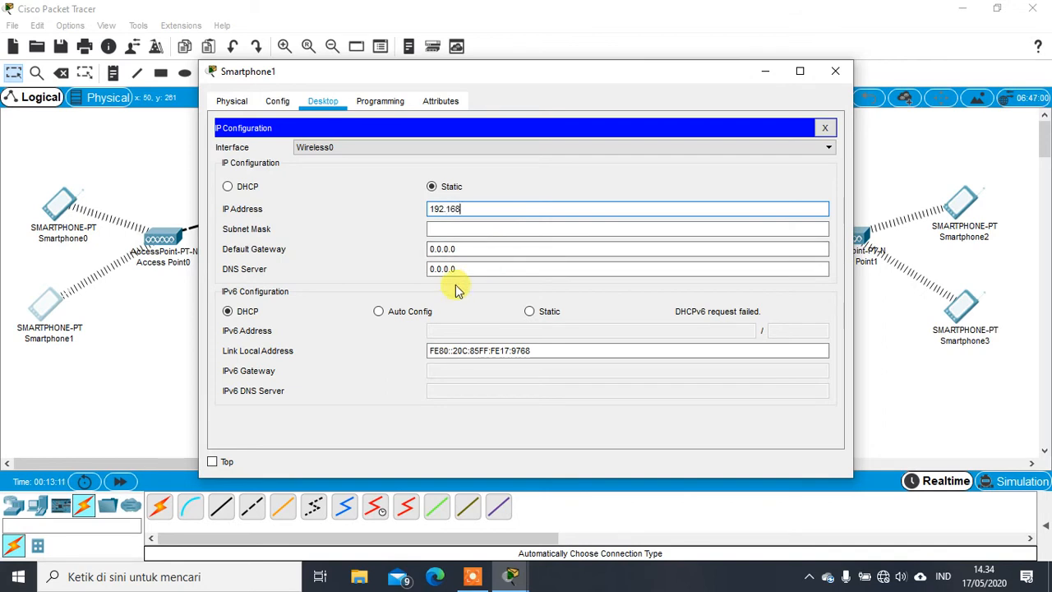
pyautogui.press('Tab')
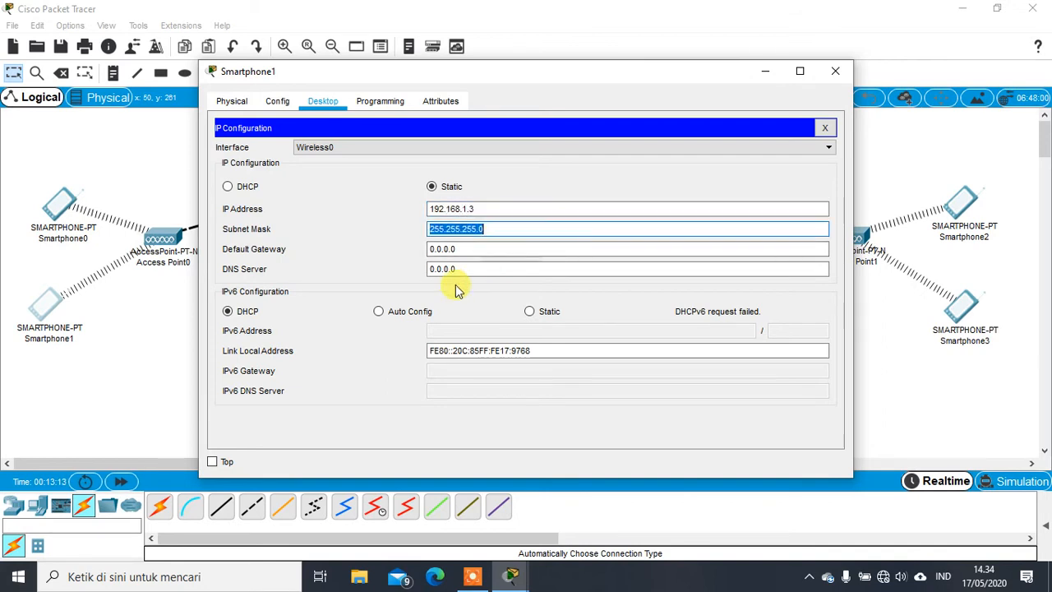
# Set Smartphone1's default gateway to 192.168.1.1 and shift the phone slightly closer to Access Point0 in the topology.
pyautogui.press('Tab')
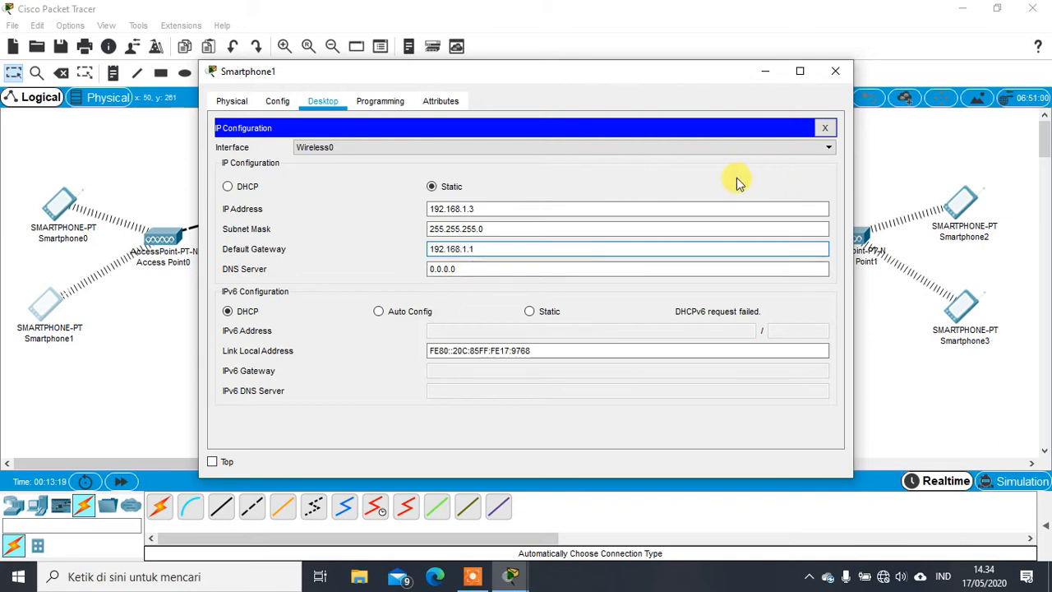
pyautogui.click(825, 128)
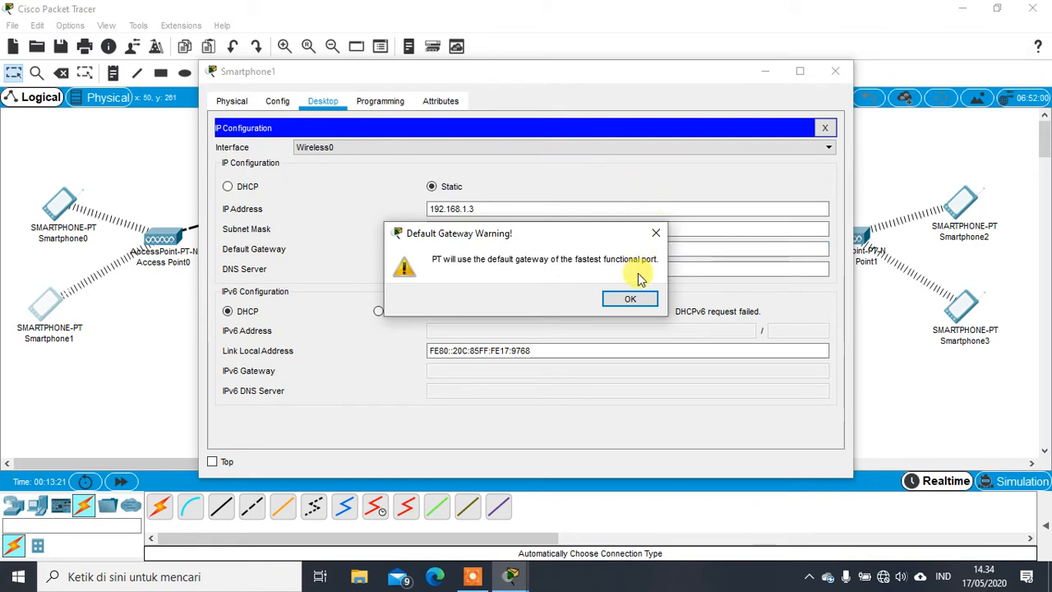
pyautogui.click(632, 299)
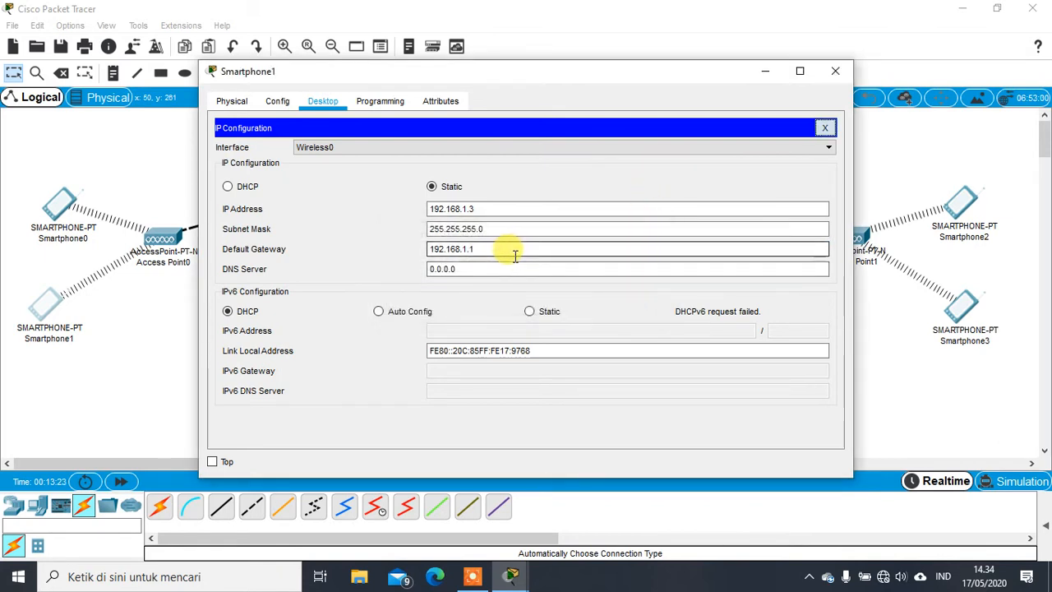
pyautogui.click(826, 128)
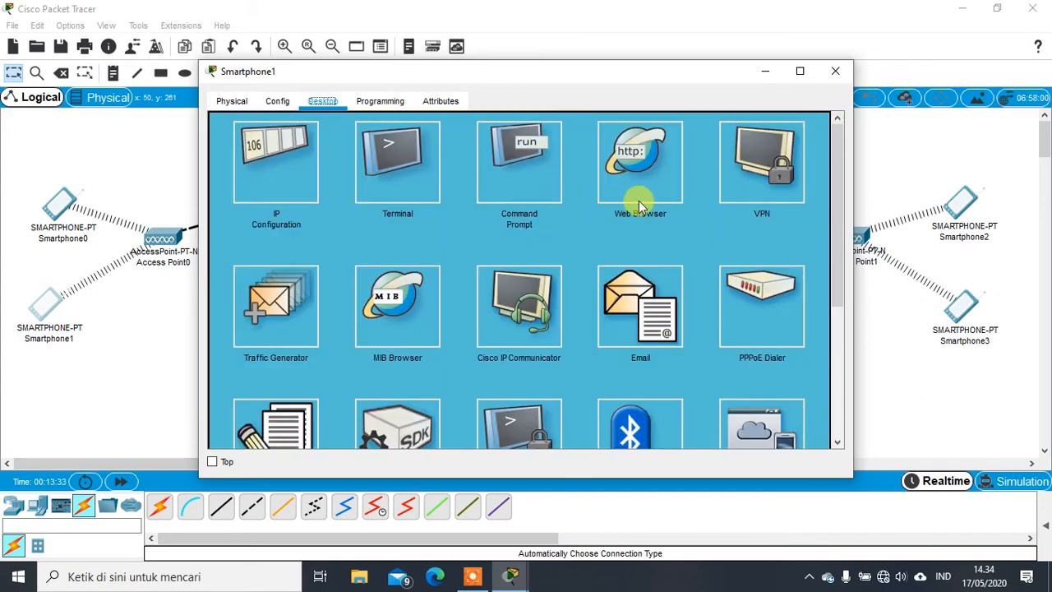
pyautogui.click(834, 72)
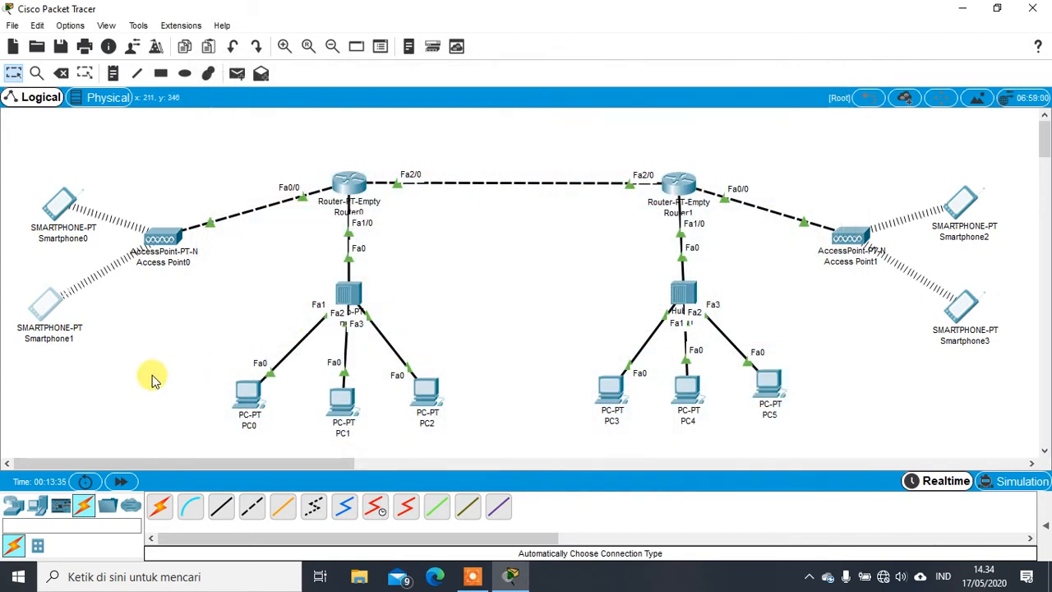
pyautogui.moveTo(48, 304); pyautogui.dragTo(54, 304)
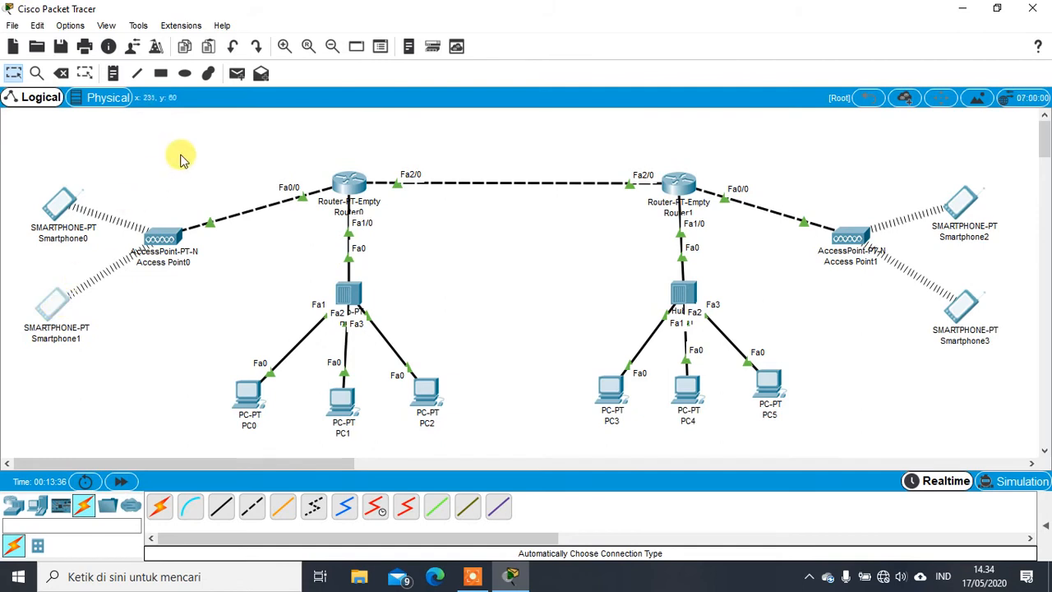
# Send a simple PDU from Smartphone1 to Router0, check its delivery status, and delete the test scenario.
pyautogui.click(236, 73)
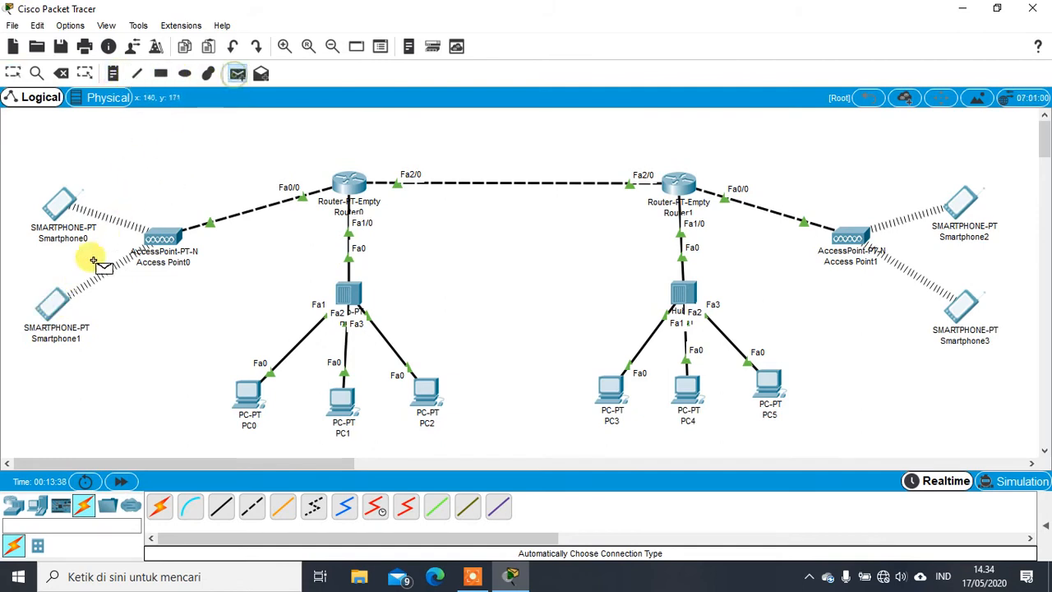
pyautogui.click(54, 306)
pyautogui.click(349, 181)
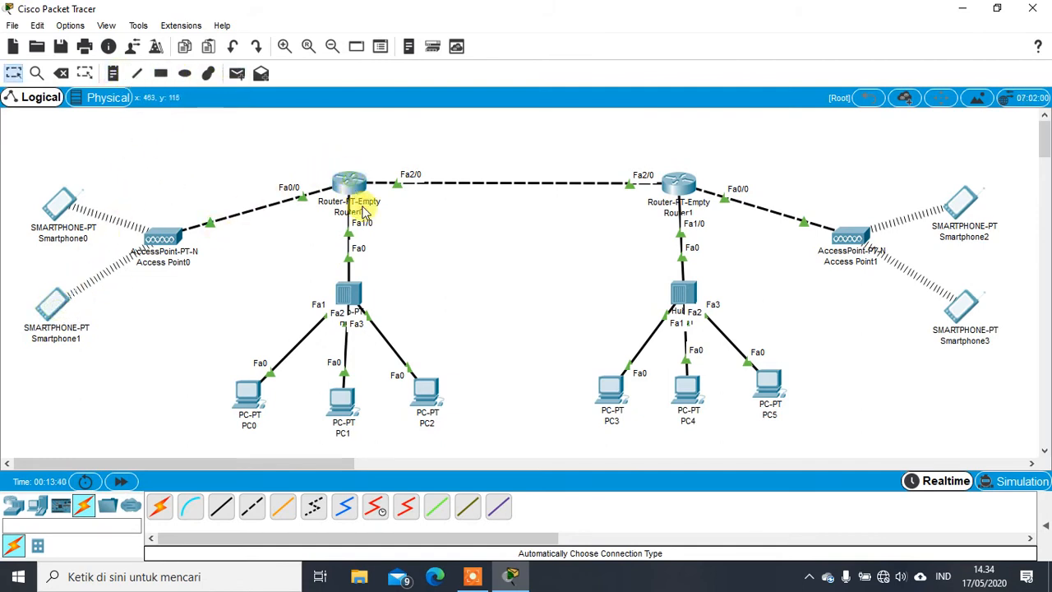
pyautogui.click(1047, 527)
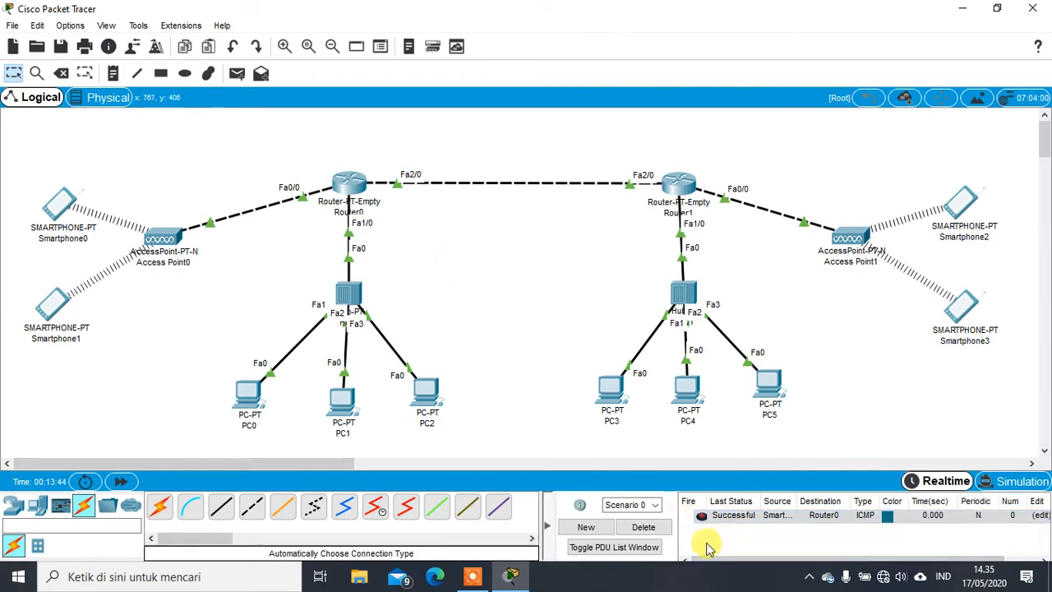
pyautogui.click(646, 527)
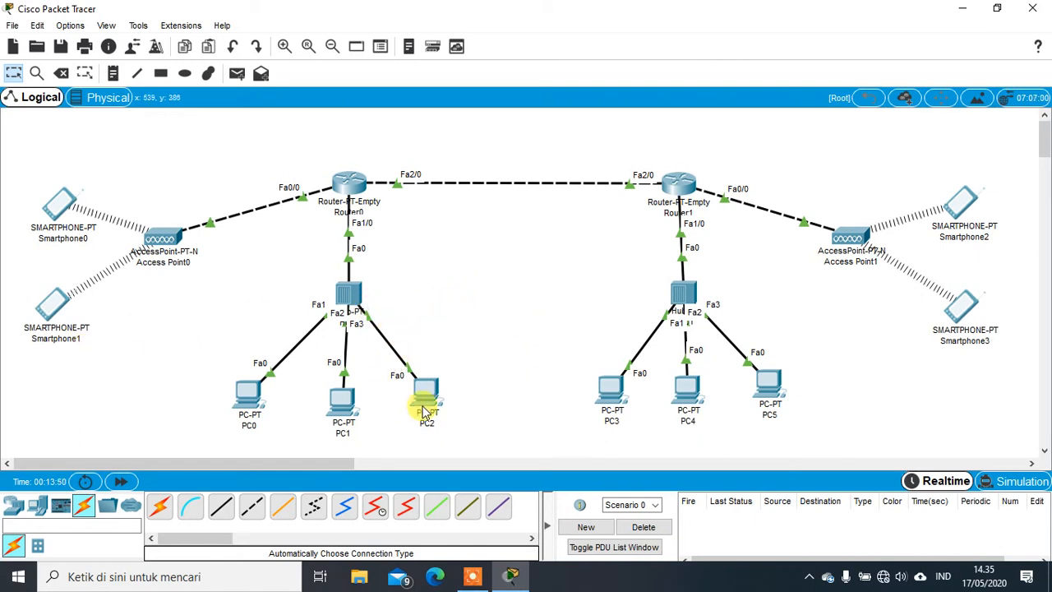
# Nudge PC2 slightly in the topology and give PC0 the static IP address 192.168.2.2 with subnet mask 255.255.255.0.
pyautogui.moveTo(434, 400); pyautogui.dragTo(439, 399)
pyautogui.click(495, 348)
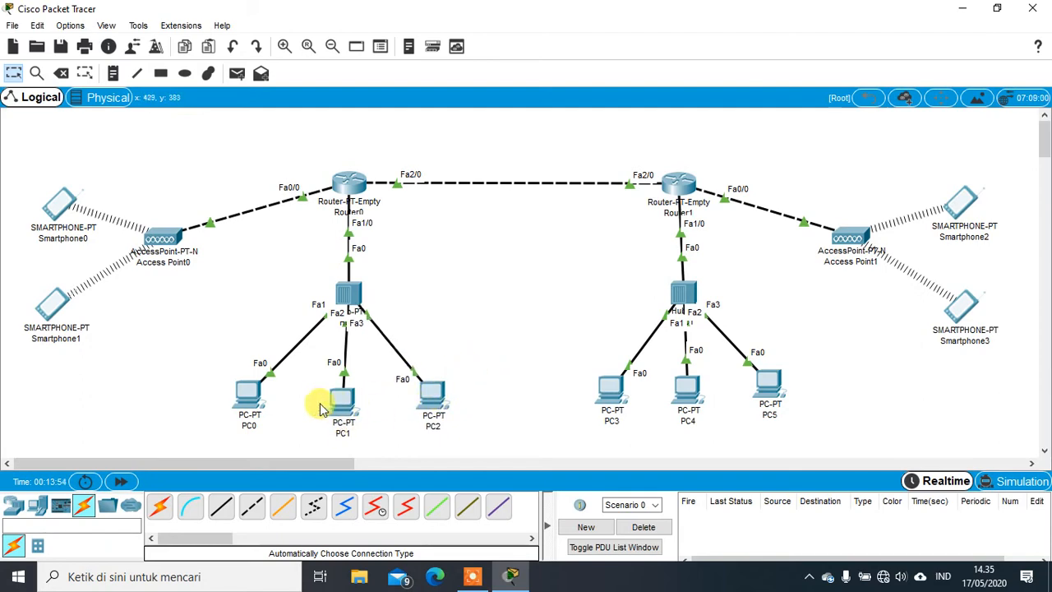
pyautogui.click(248, 396)
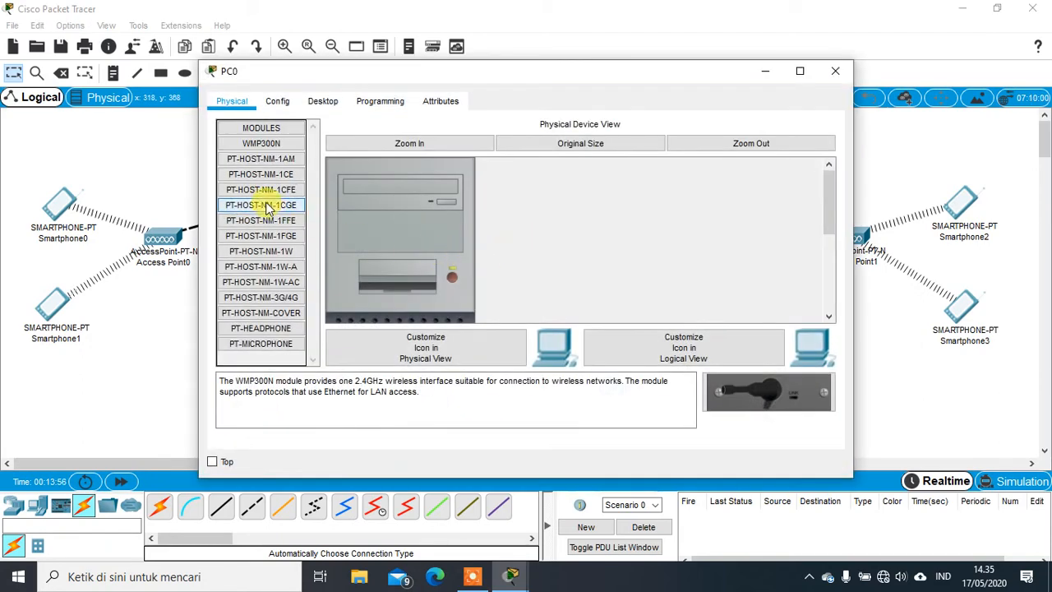
pyautogui.click(276, 103)
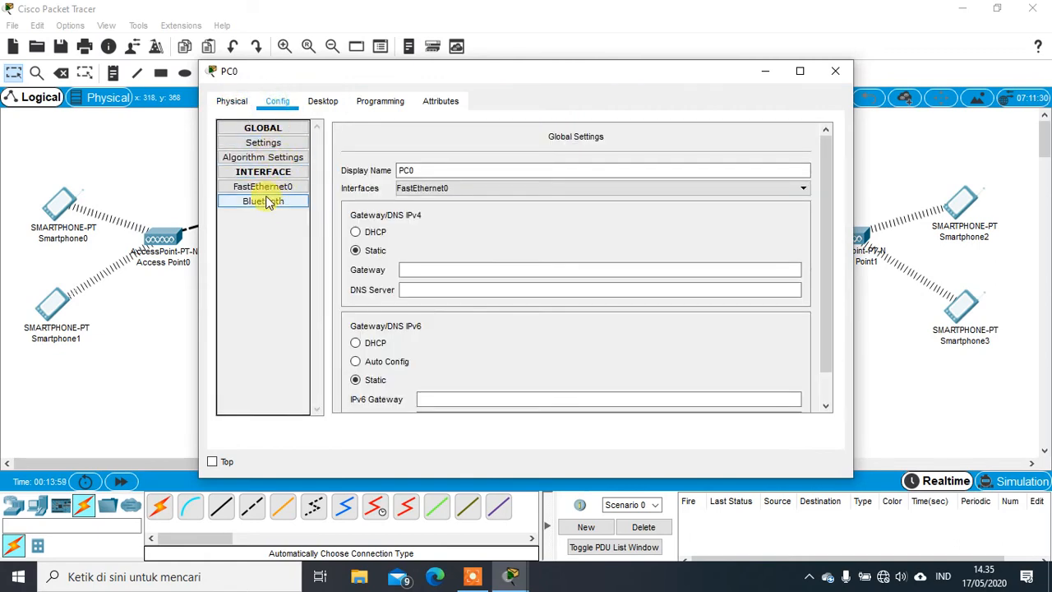
pyautogui.click(324, 103)
pyautogui.click(265, 158)
pyautogui.click(459, 143)
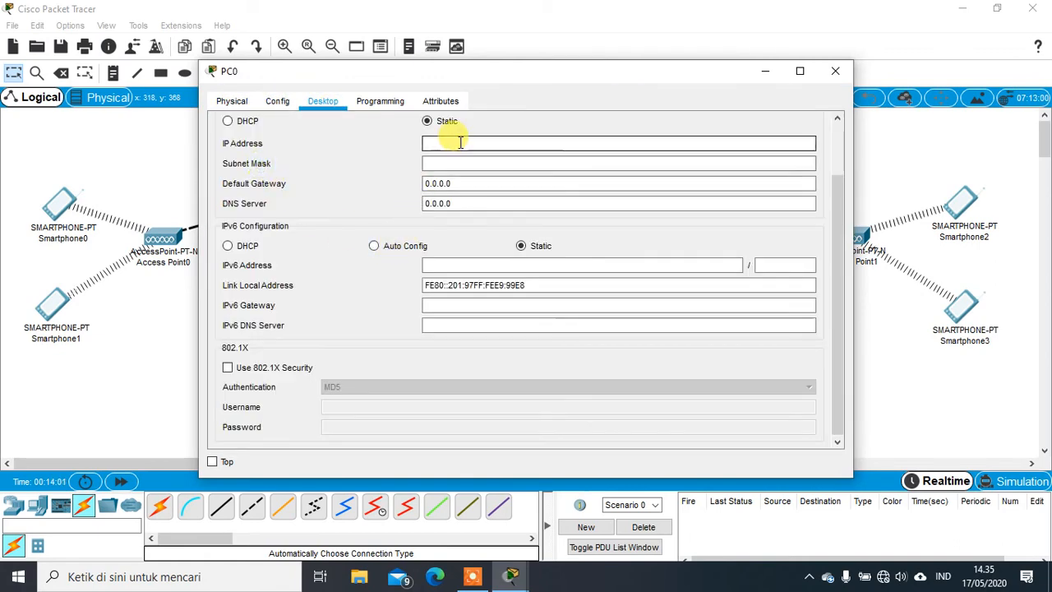
pyautogui.moveTo(672, 75); pyautogui.dragTo(903, 99)
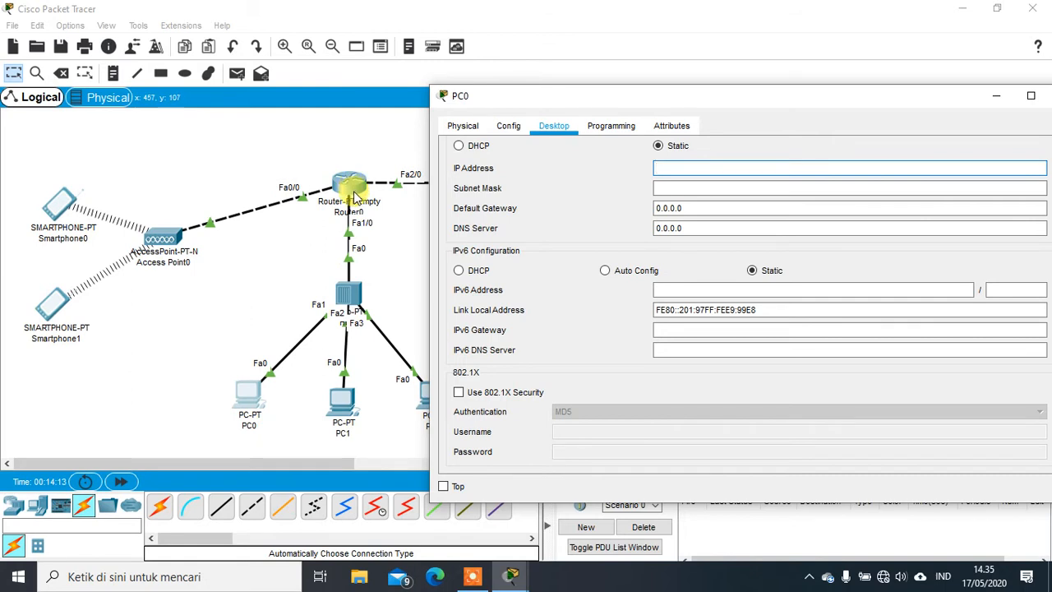
pyautogui.moveTo(599, 99); pyautogui.dragTo(556, 99)
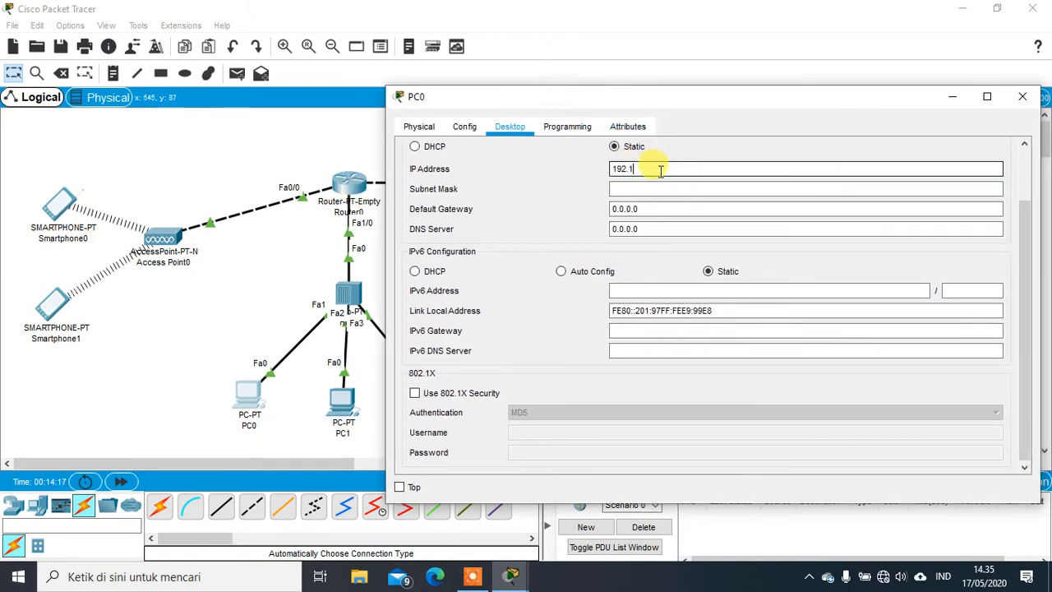
pyautogui.write('68.2')
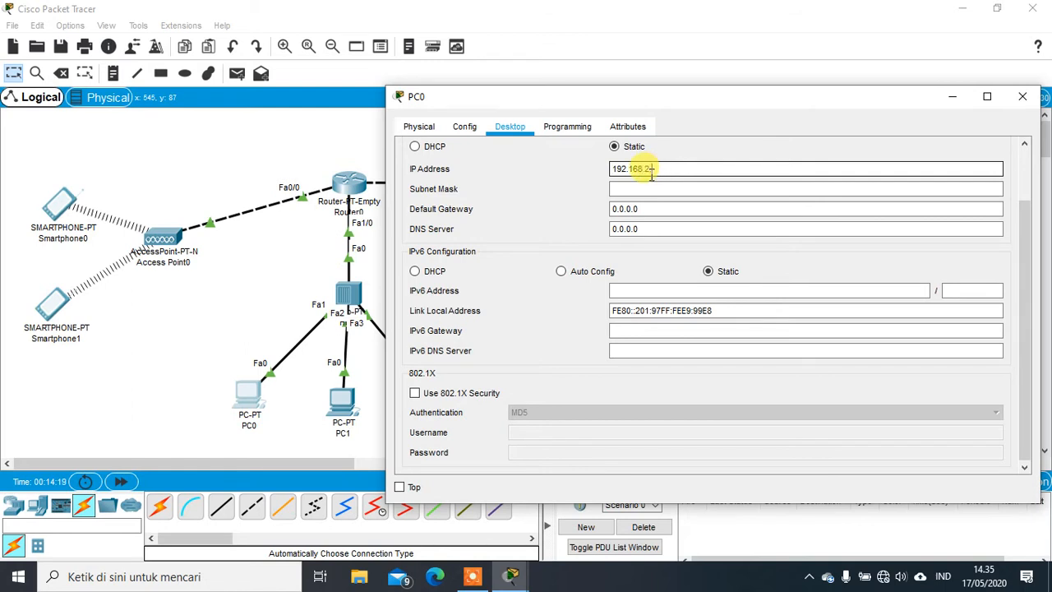
pyautogui.write('.2')
pyautogui.press('Tab')
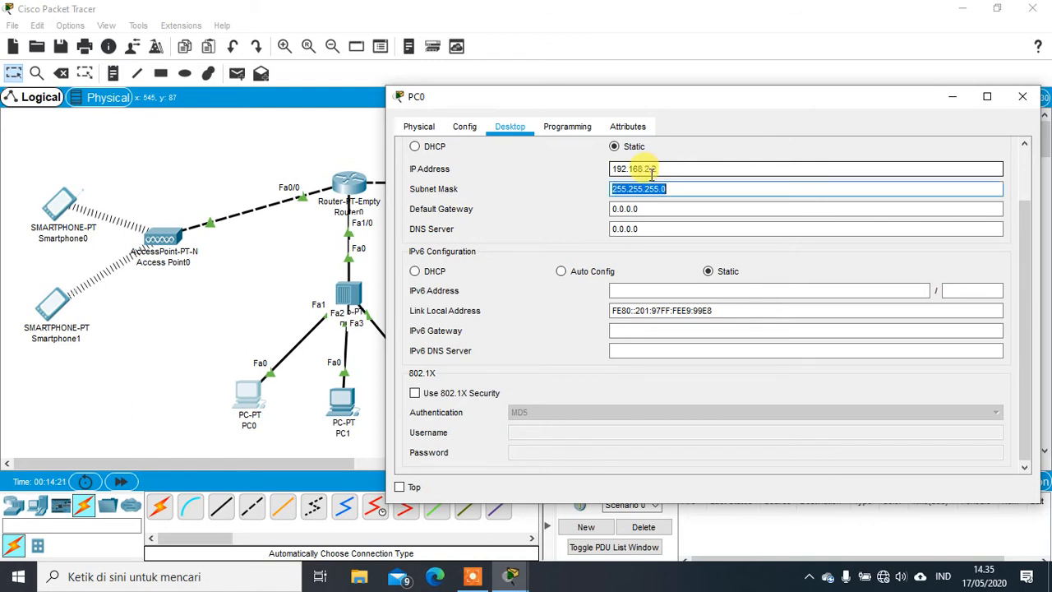
# Set PC0's default gateway to 192.168.2.1 and close its configuration.
pyautogui.press('Tab')
pyautogui.write('192.16')
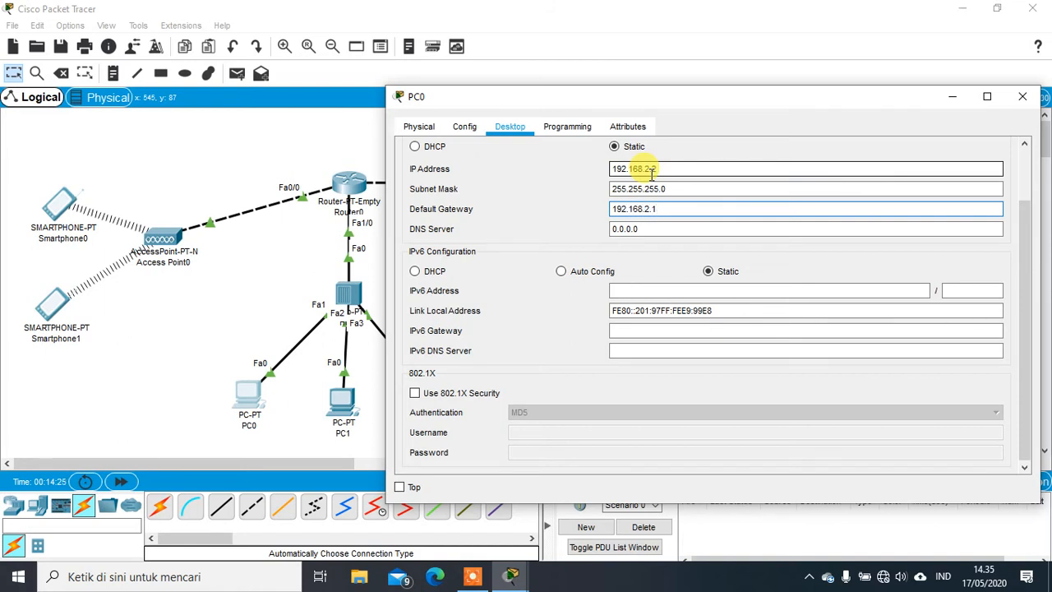
pyautogui.moveTo(764, 93); pyautogui.dragTo(654, 94)
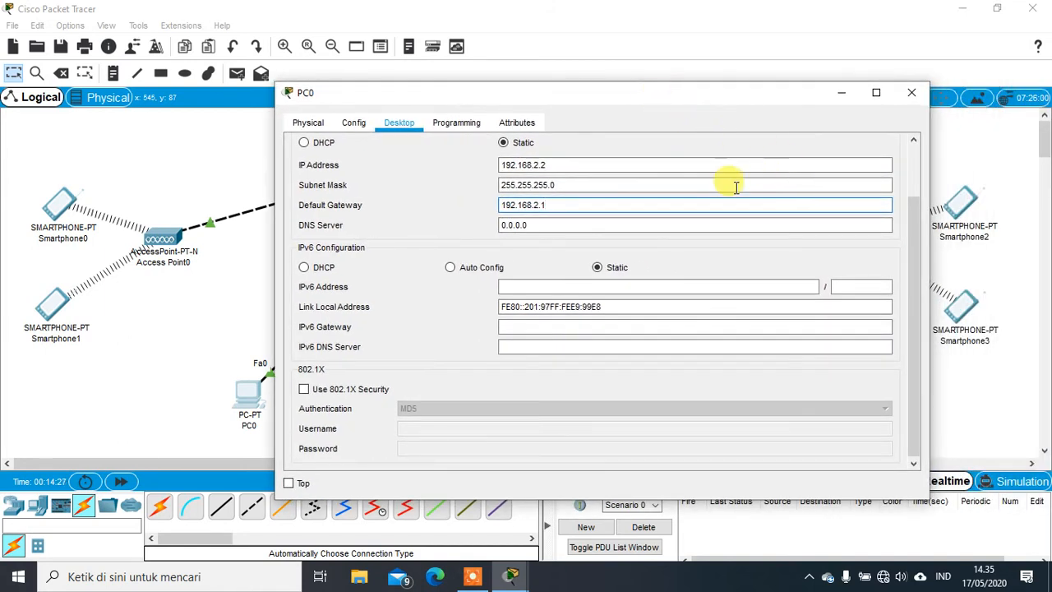
pyautogui.scroll(3, 737, 187)
pyautogui.click(888, 150)
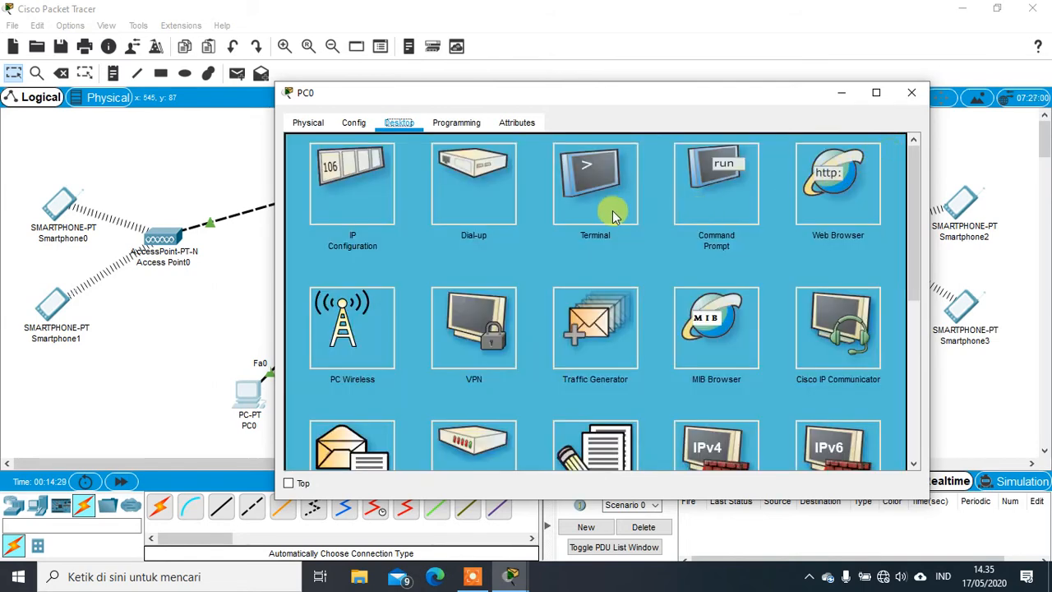
pyautogui.click(910, 96)
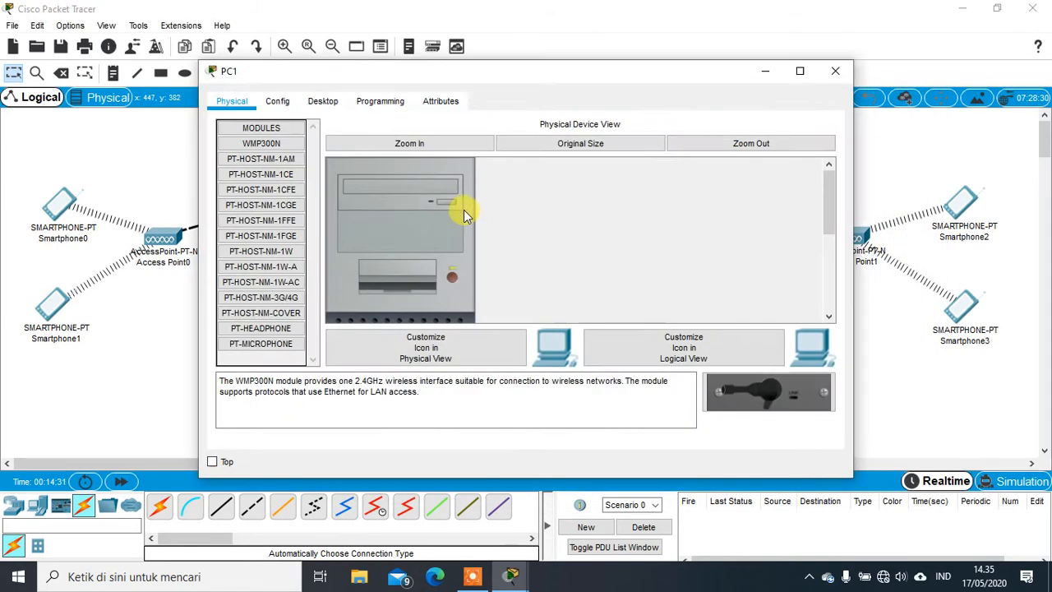
# Give PC1 the static IP address 192.168.2.3 with subnet mask 255.255.255.0.
pyautogui.click(323, 100)
pyautogui.click(265, 169)
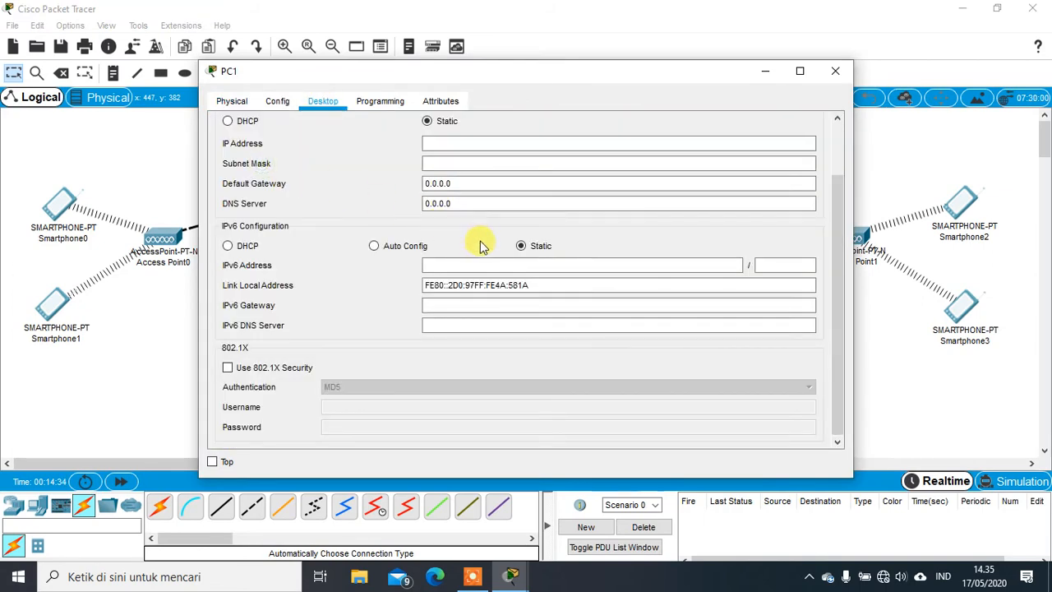
pyautogui.click(487, 143)
pyautogui.write('192.168.2.3')
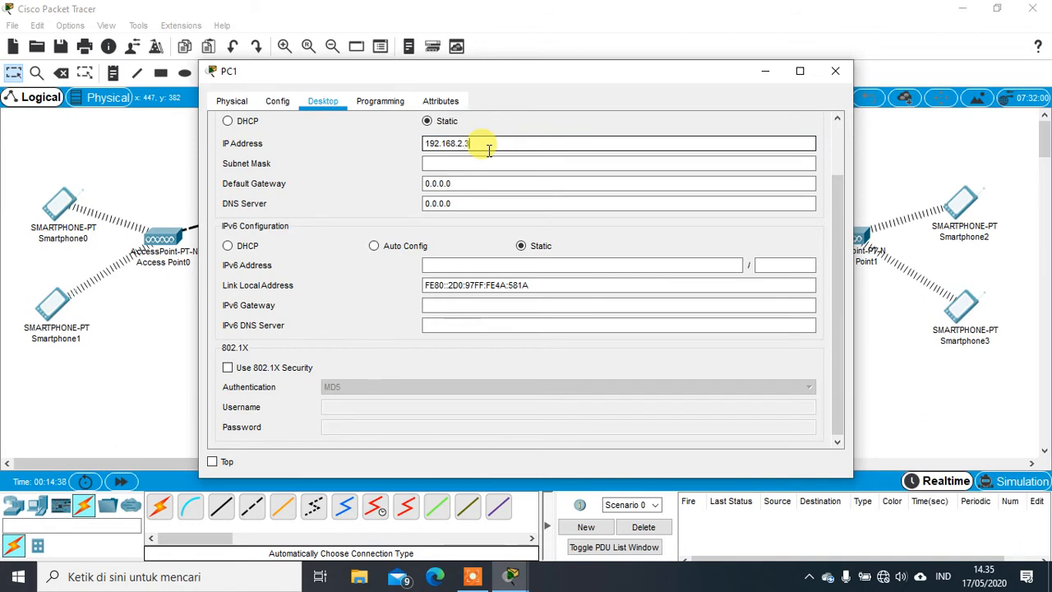
pyautogui.press('Tab')
# Set PC1's default gateway to 192.168.2.1 and close its configuration.
pyautogui.press('Tab')
pyautogui.write('192.168.2.')
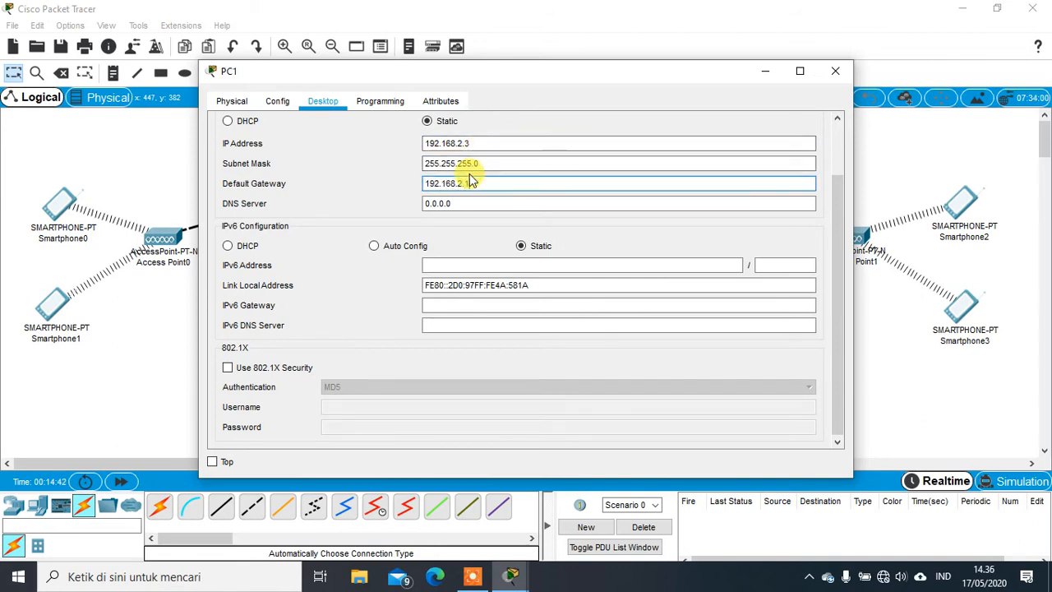
pyautogui.write('1')
pyautogui.scroll(3, 669, 242)
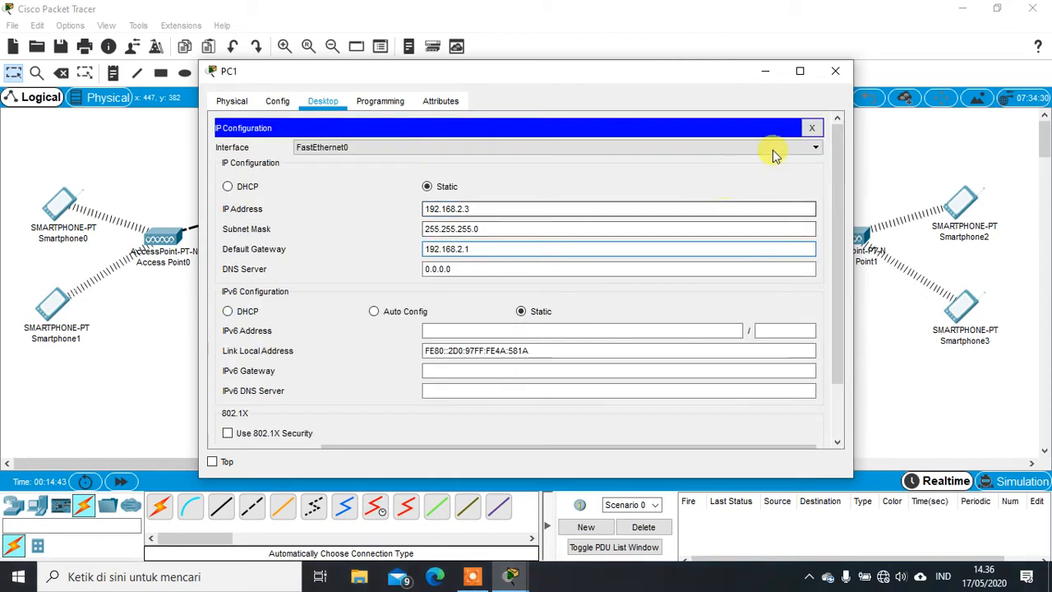
pyautogui.click(814, 126)
pyautogui.click(836, 71)
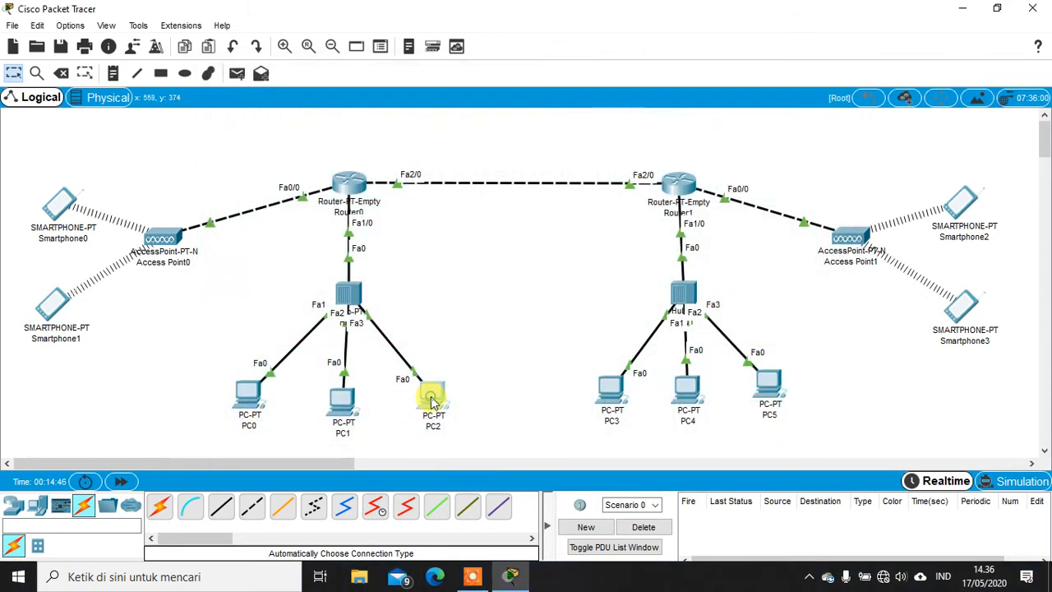
# Open the IP configuration of PC2.
pyautogui.click(430, 397)
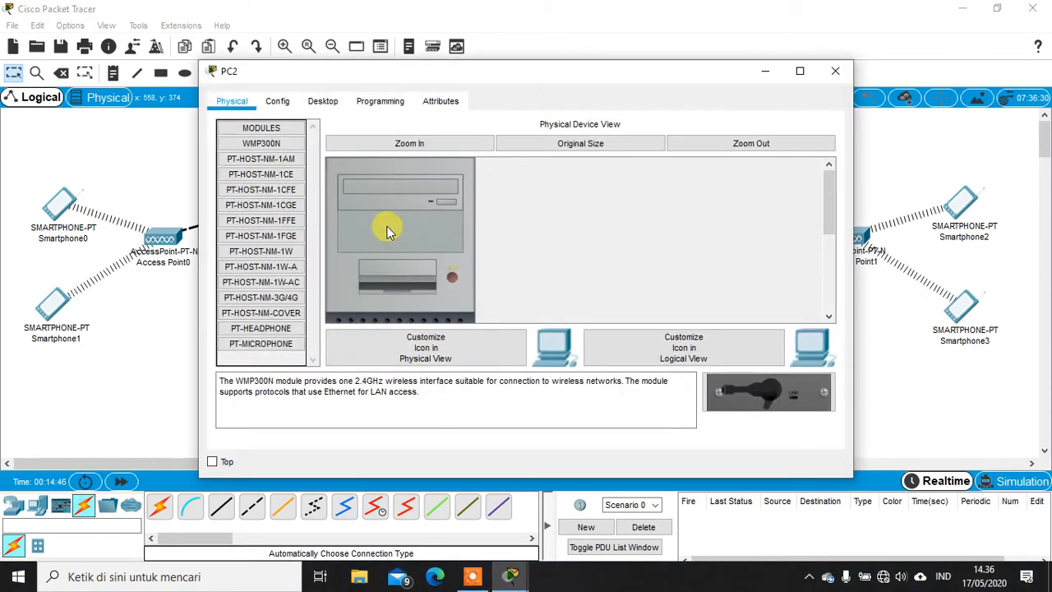
pyautogui.click(321, 101)
pyautogui.click(270, 132)
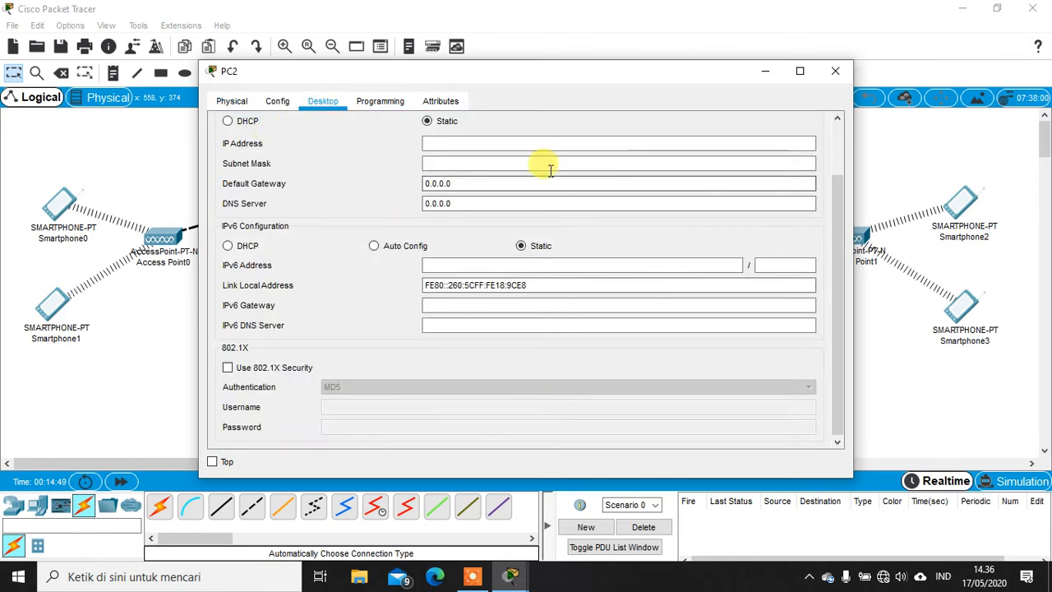
# Try to assign the static IP address 192.168.2.3 to PC2.
pyautogui.click(544, 144)
pyautogui.write('192.168.')
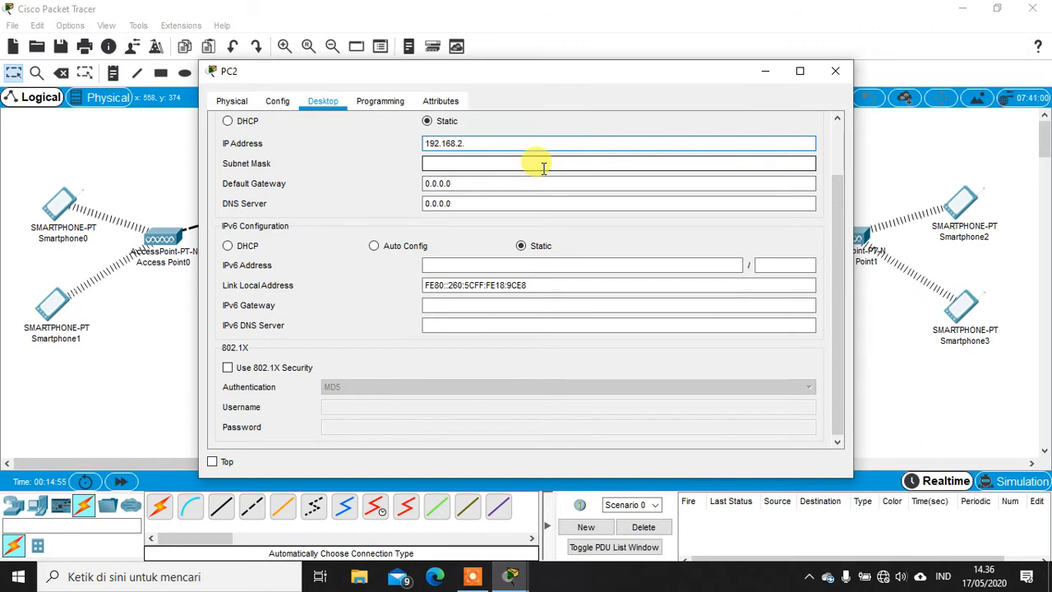
pyautogui.write('2.')
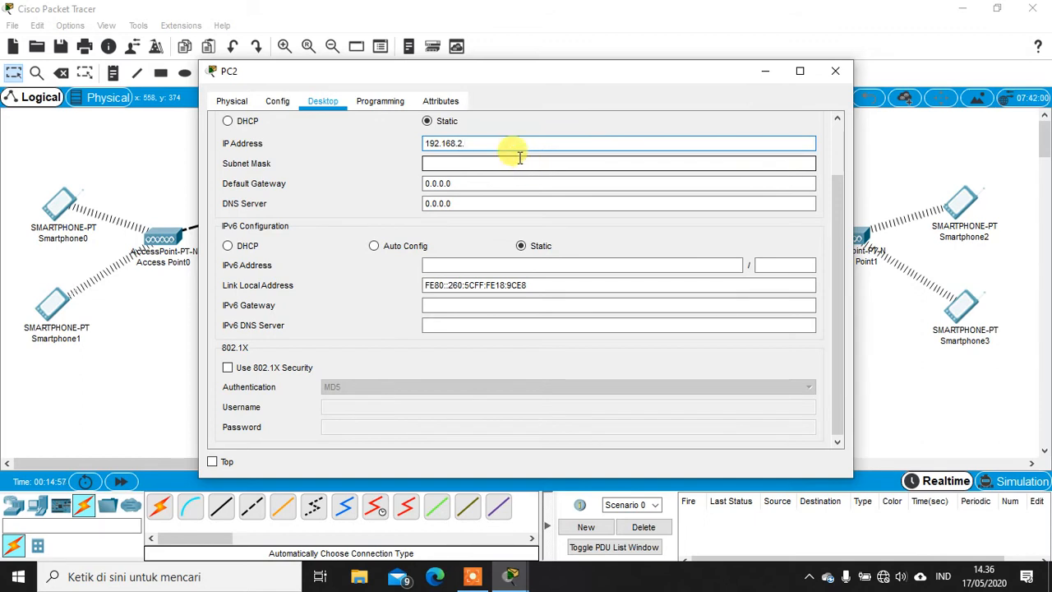
pyautogui.write('3')
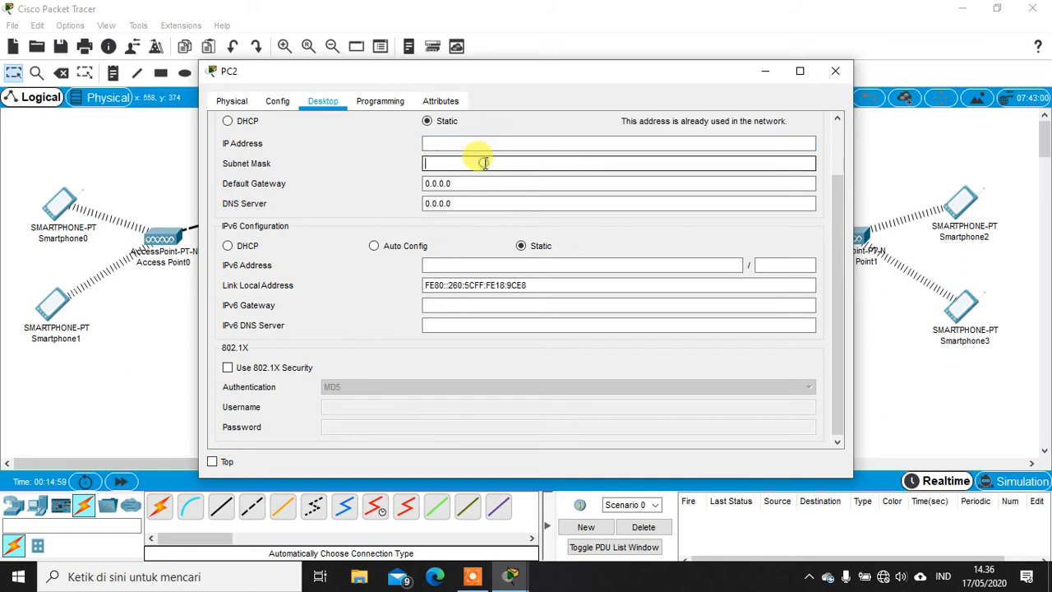
# Set PC2's IP address to 192.168.2.4, subnet mask to 255.255.255.0 and default gateway to 192.168.2.1.
pyautogui.click(523, 144)
pyautogui.write('192.168.2.4')
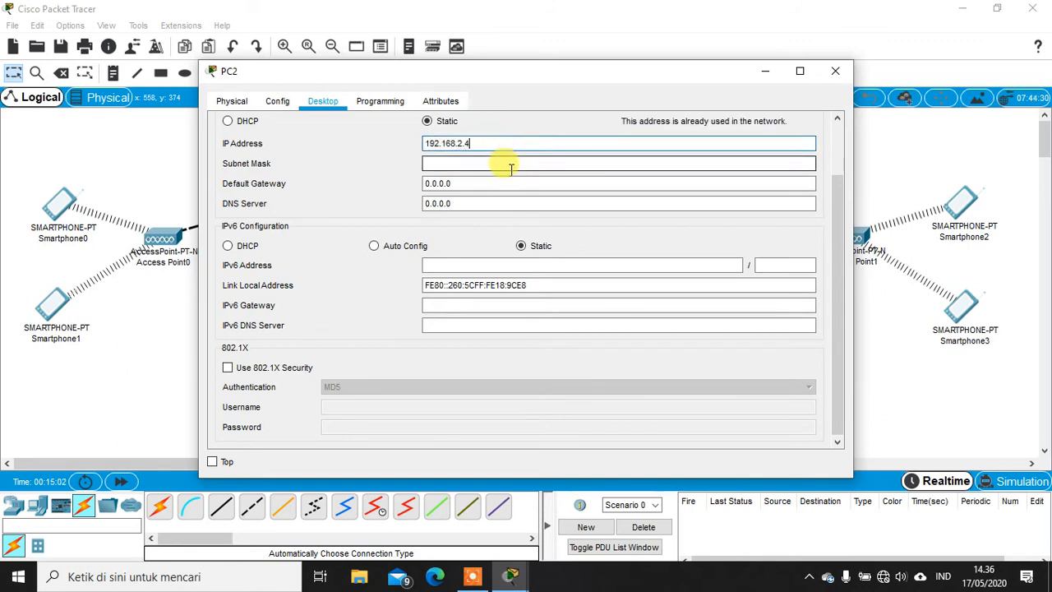
pyautogui.click(511, 169)
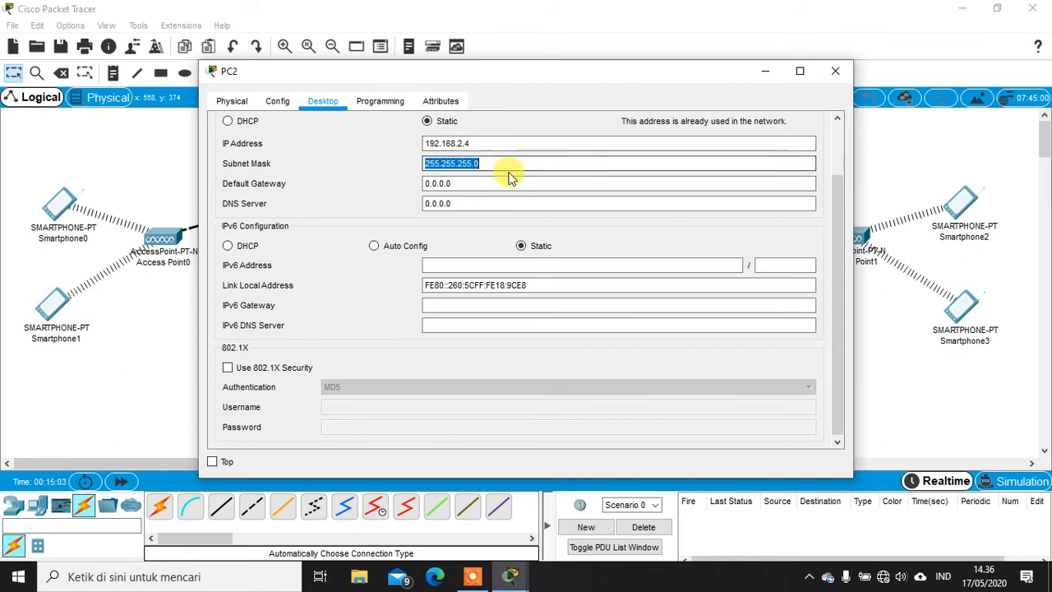
pyautogui.press('Tab')
pyautogui.write('192.16')
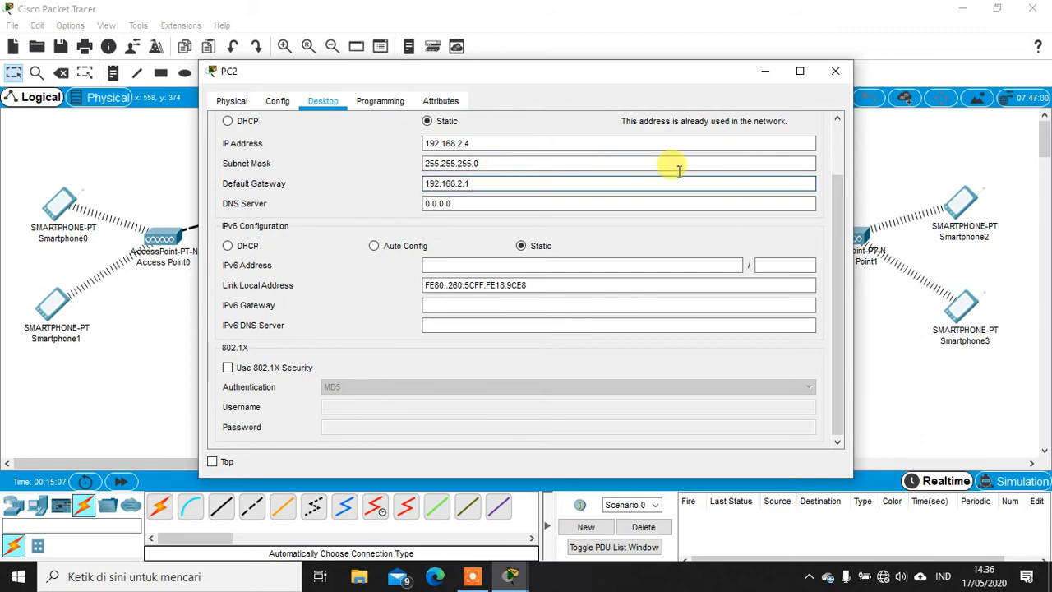
pyautogui.scroll(3, 707, 181)
pyautogui.click(818, 134)
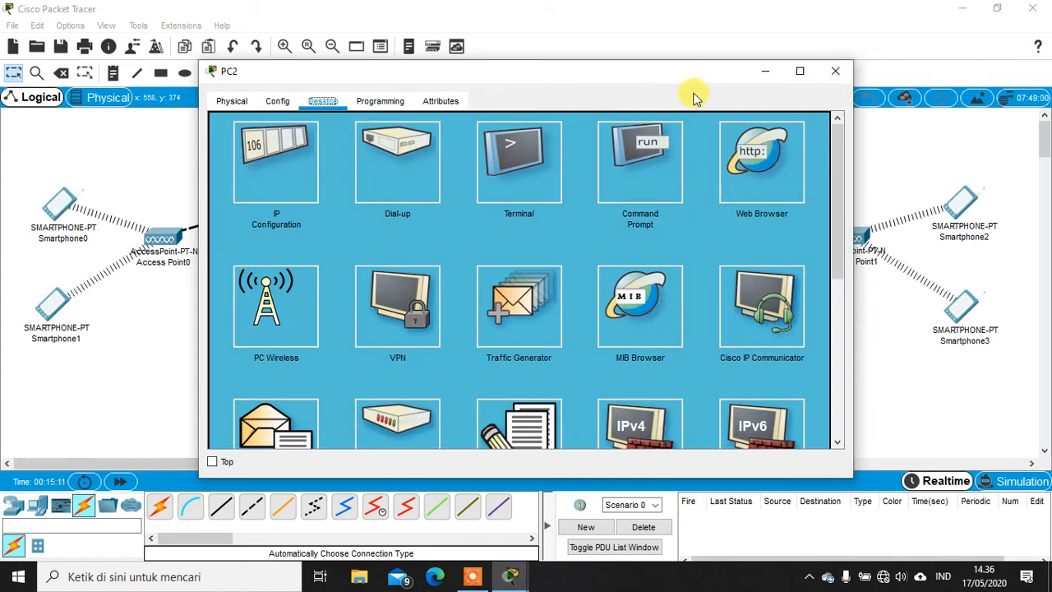
# Ping Router0 at 192.168.1.1 and Smartphone0 at 192.168.1.2 from PC2's command prompt.
pyautogui.moveTo(672, 80); pyautogui.dragTo(919, 66)
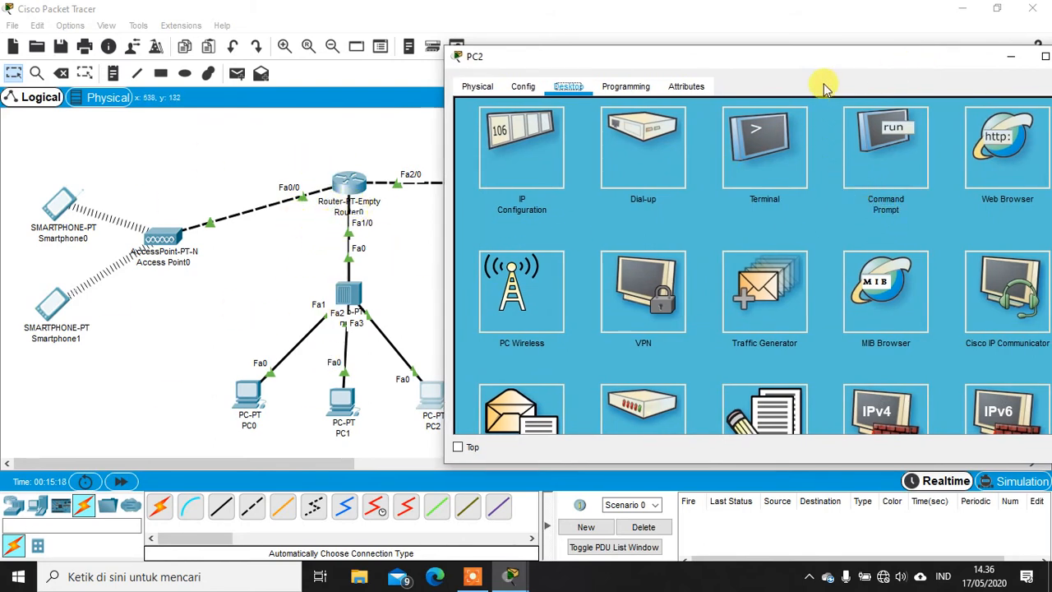
pyautogui.moveTo(828, 63); pyautogui.dragTo(763, 58)
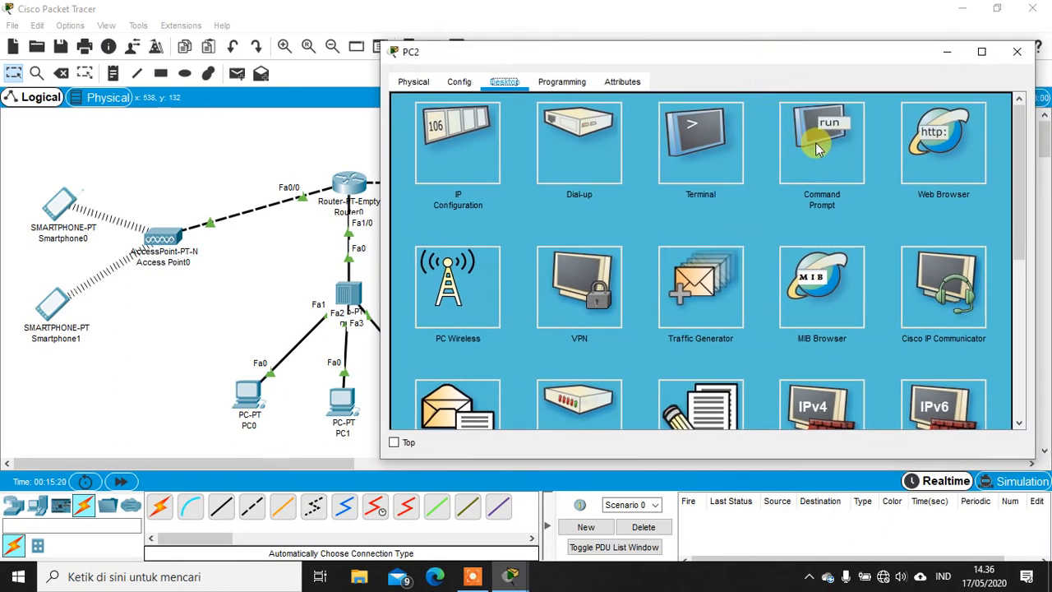
pyautogui.click(818, 146)
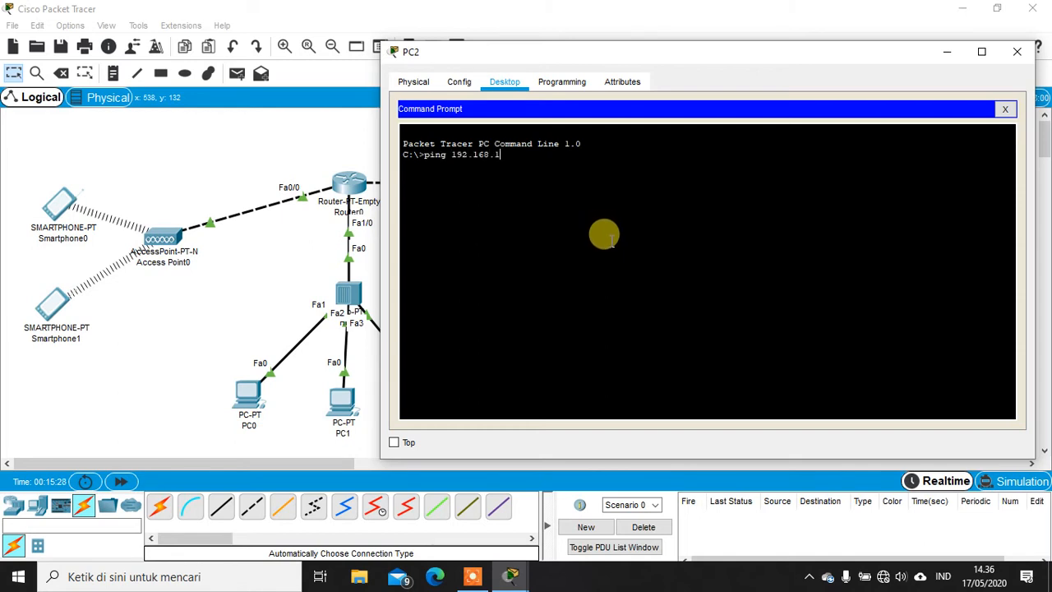
pyautogui.press('Return')
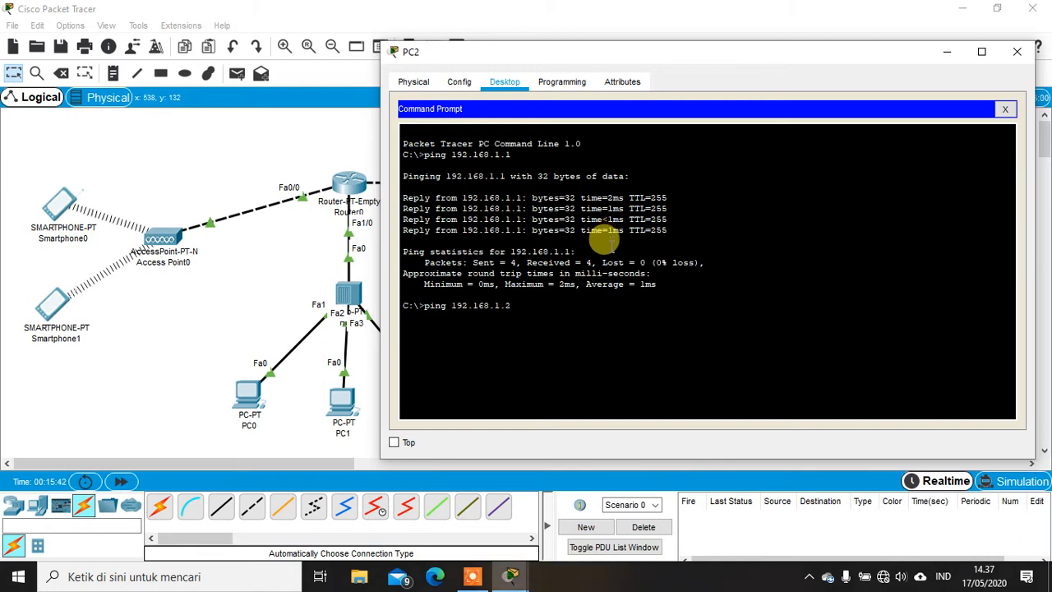
pyautogui.press('Return')
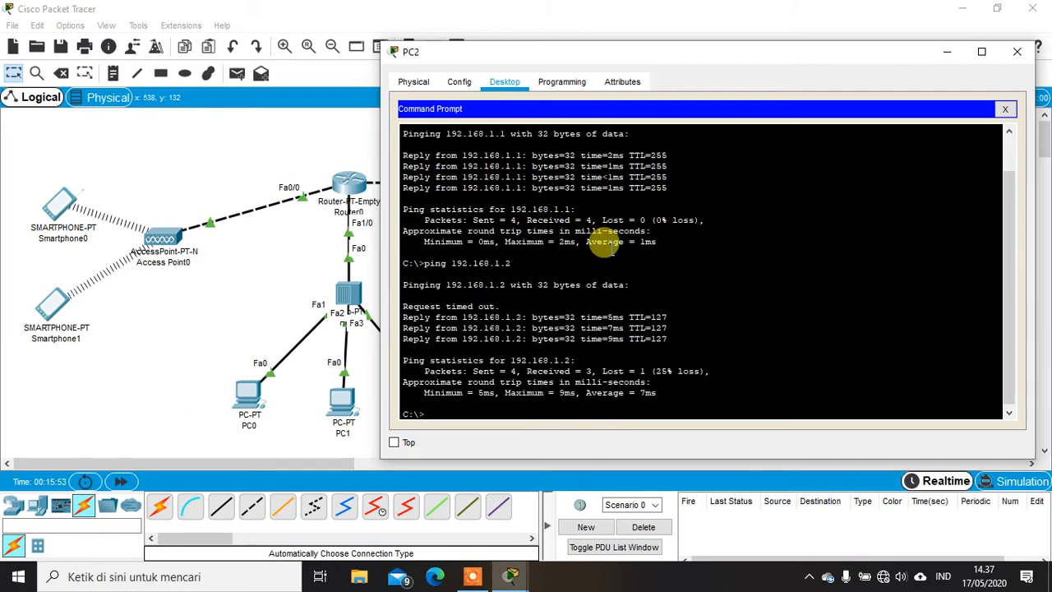
# Ping Smartphone0 at 192.168.1.2 again from PC2's command prompt and close PC2's window.
pyautogui.press('Return')
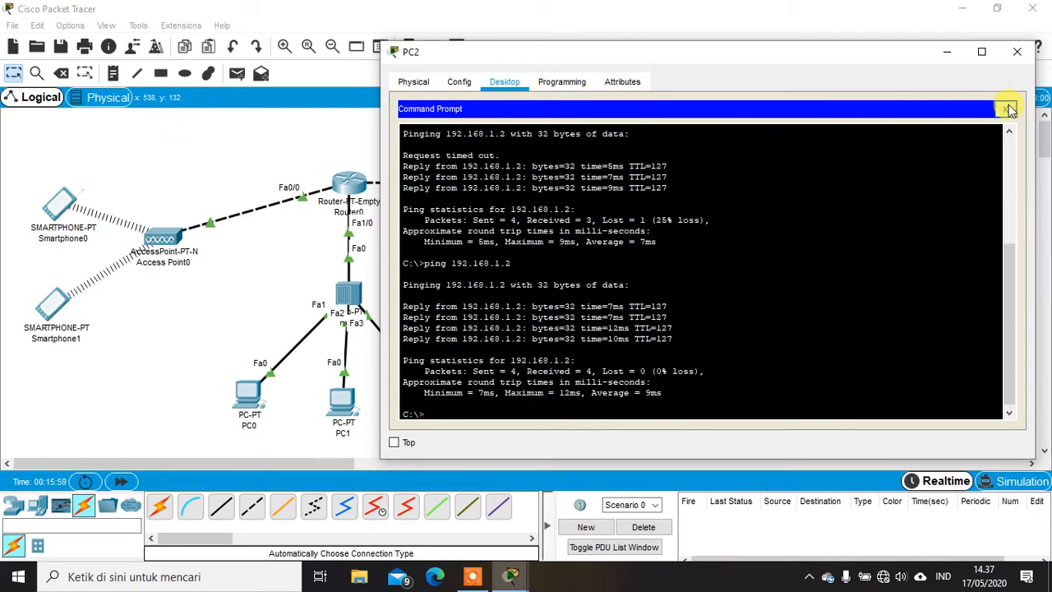
pyautogui.click(1010, 110)
pyautogui.click(1017, 52)
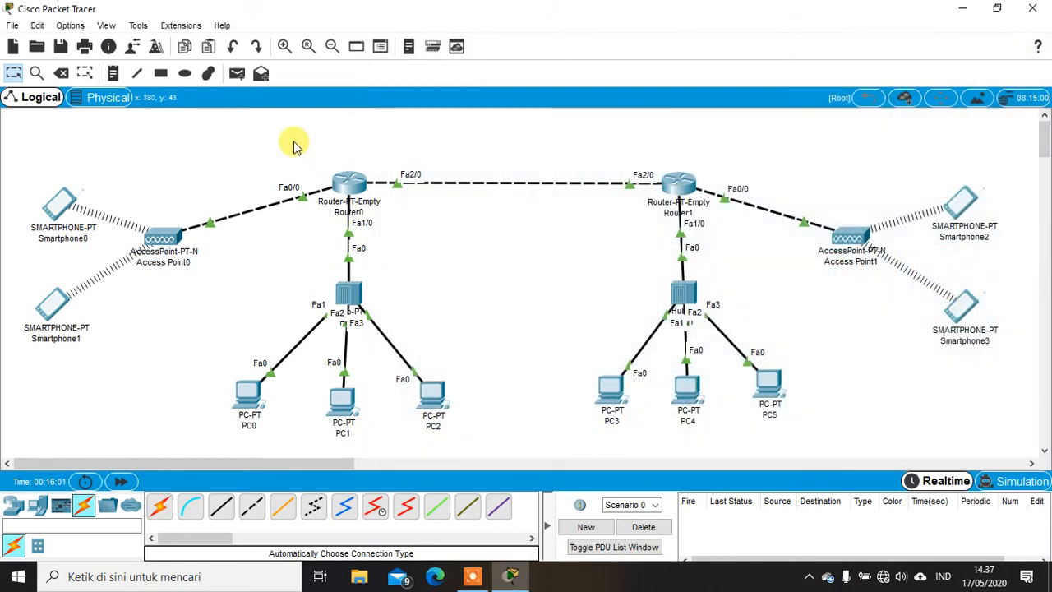
# Send simple PDU test messages from Smartphone0 to PC2 and from Smartphone1 to PC1.
pyautogui.click(237, 73)
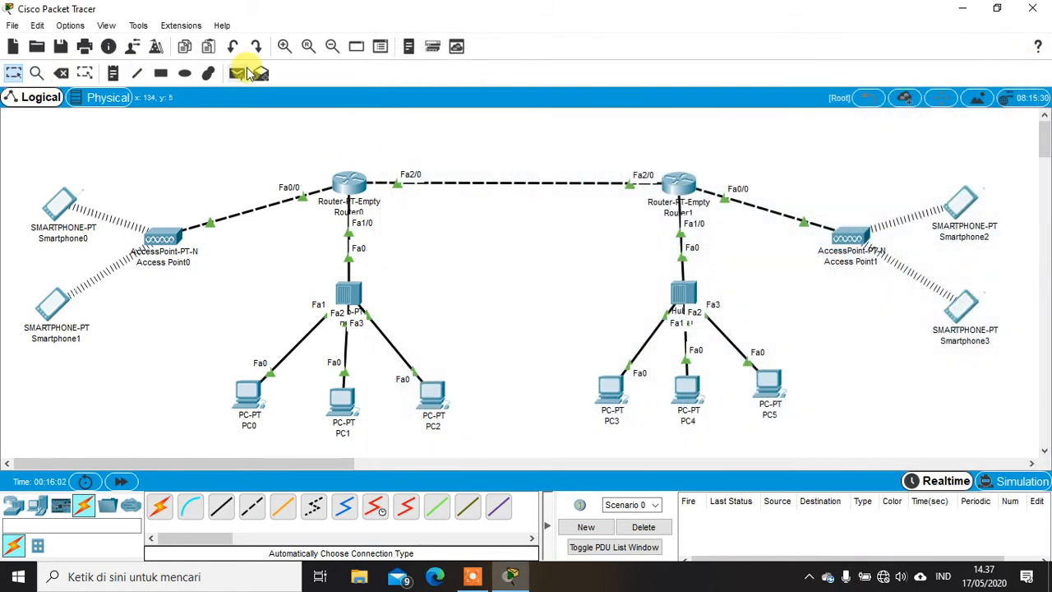
pyautogui.click(51, 203)
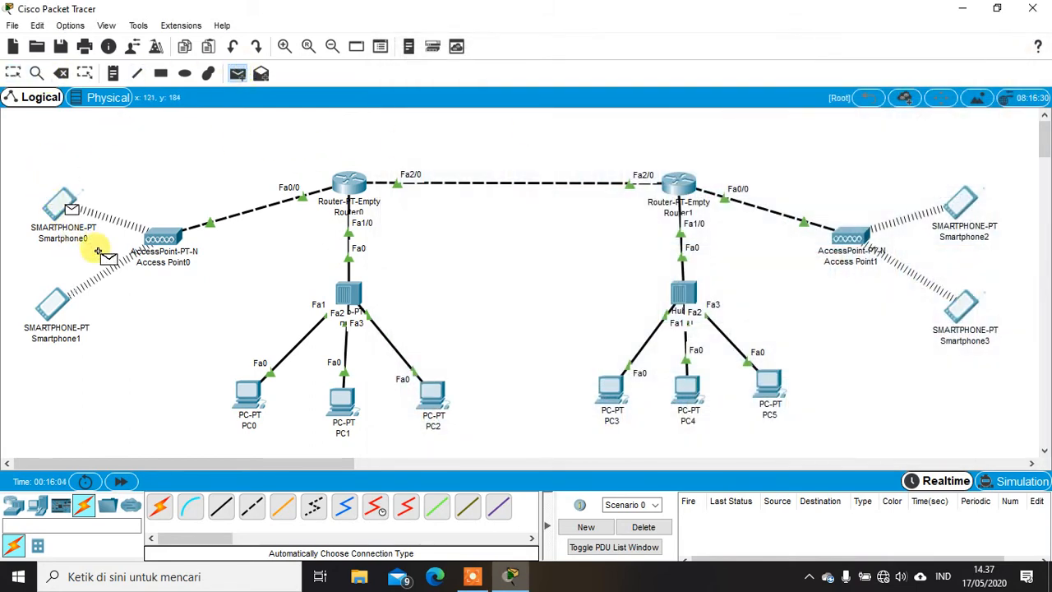
pyautogui.click(429, 408)
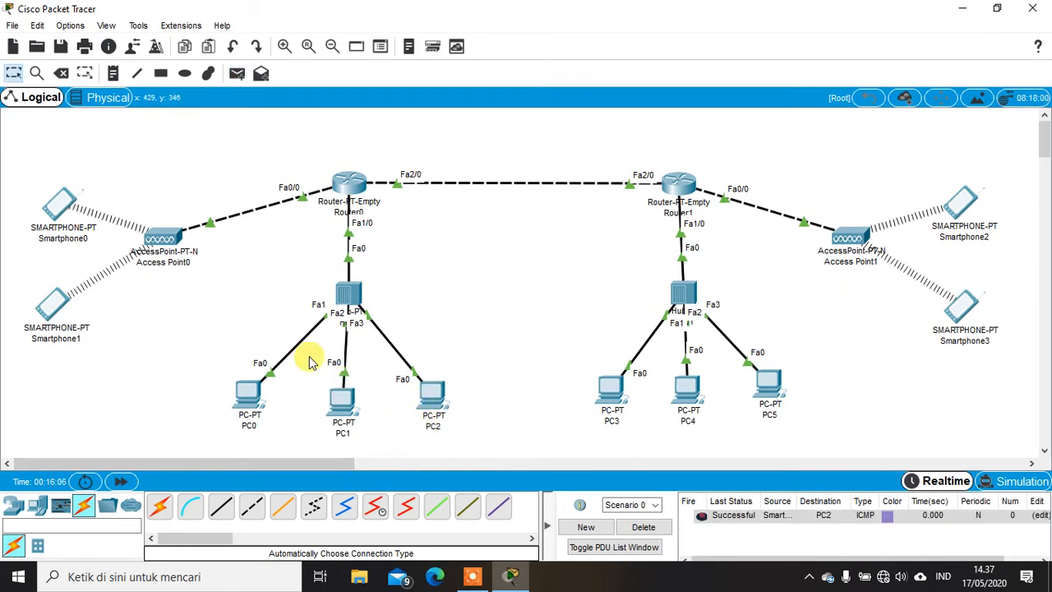
pyautogui.click(237, 73)
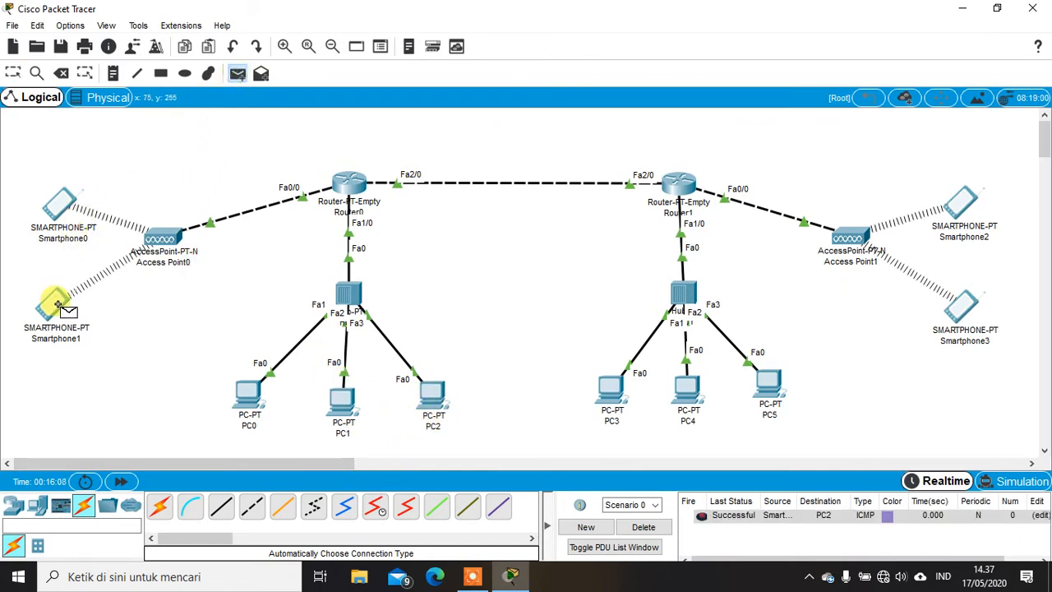
pyautogui.click(53, 306)
pyautogui.click(343, 398)
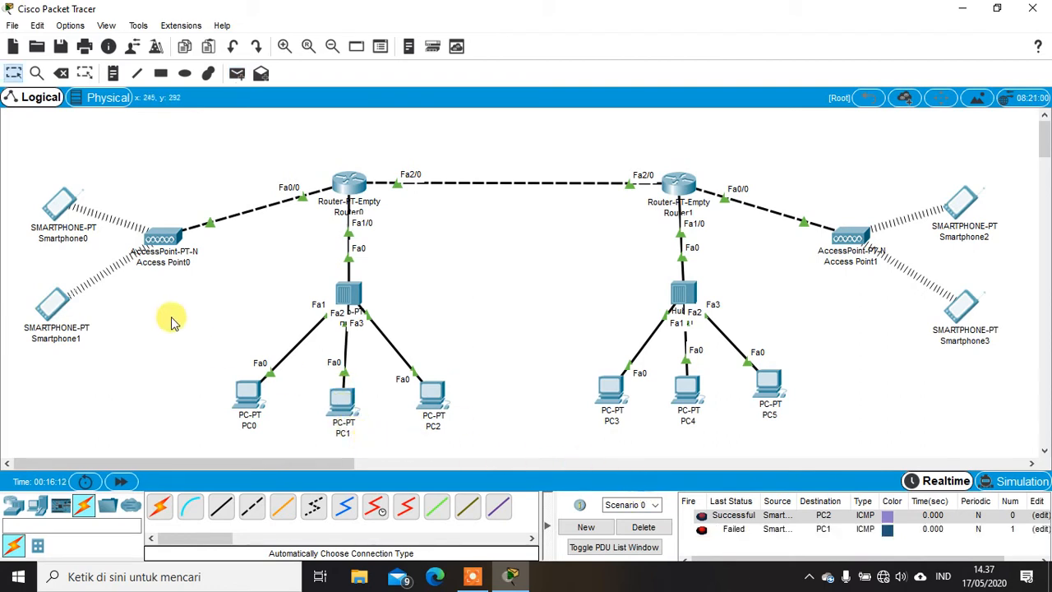
# Resend a simple PDU from Smartphone1 to PC1 and clear the test list by deleting Scenario 0.
pyautogui.click(238, 79)
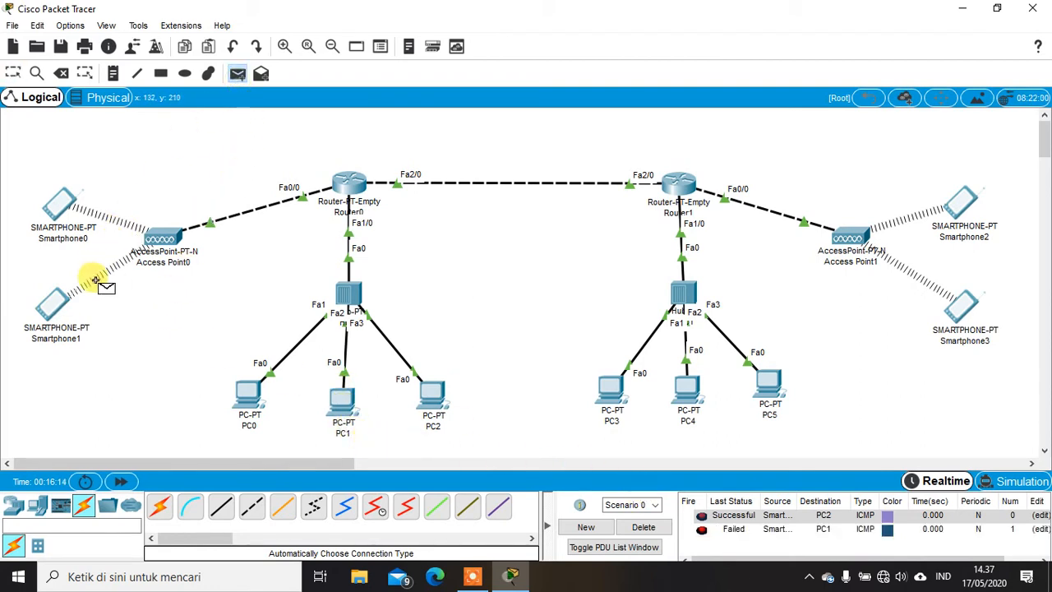
pyautogui.click(55, 303)
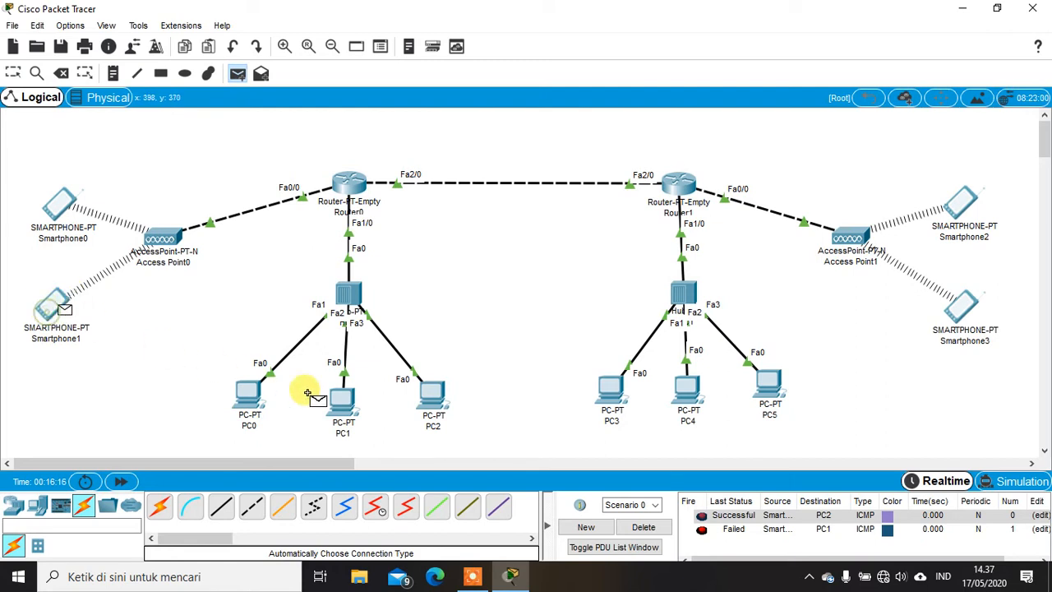
pyautogui.click(337, 405)
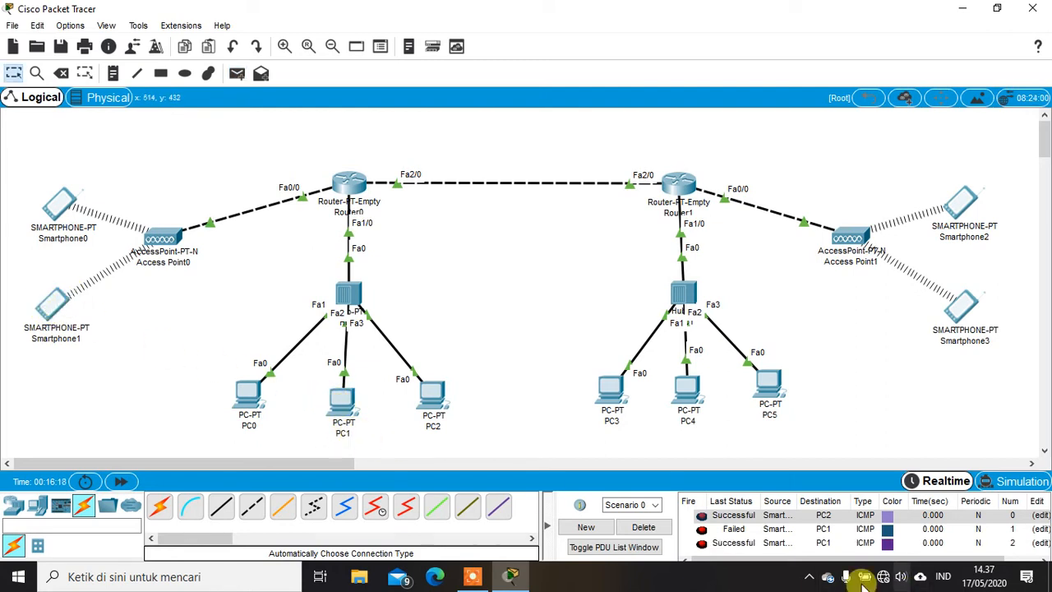
pyautogui.click(643, 527)
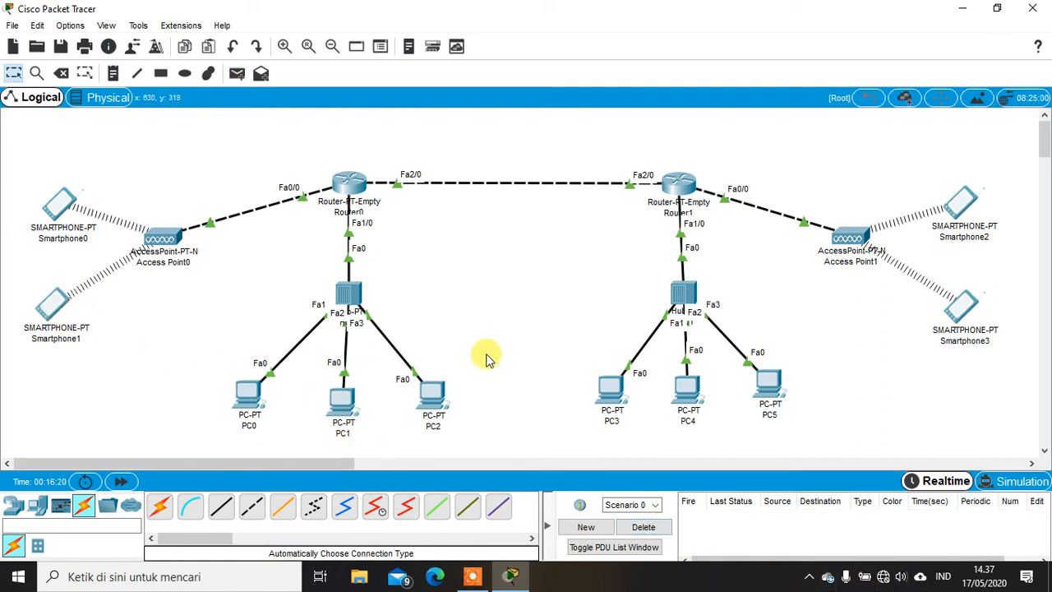
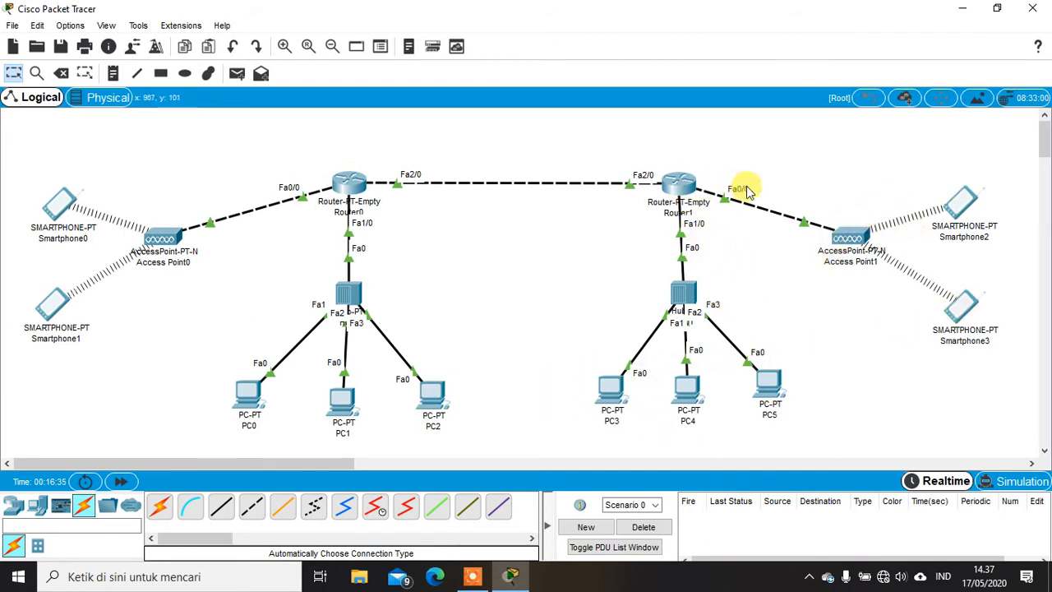
# Check the IP address and subnet mask of Router1's FastEthernet0/0 interface, which serves Access Point1.
pyautogui.click(679, 191)
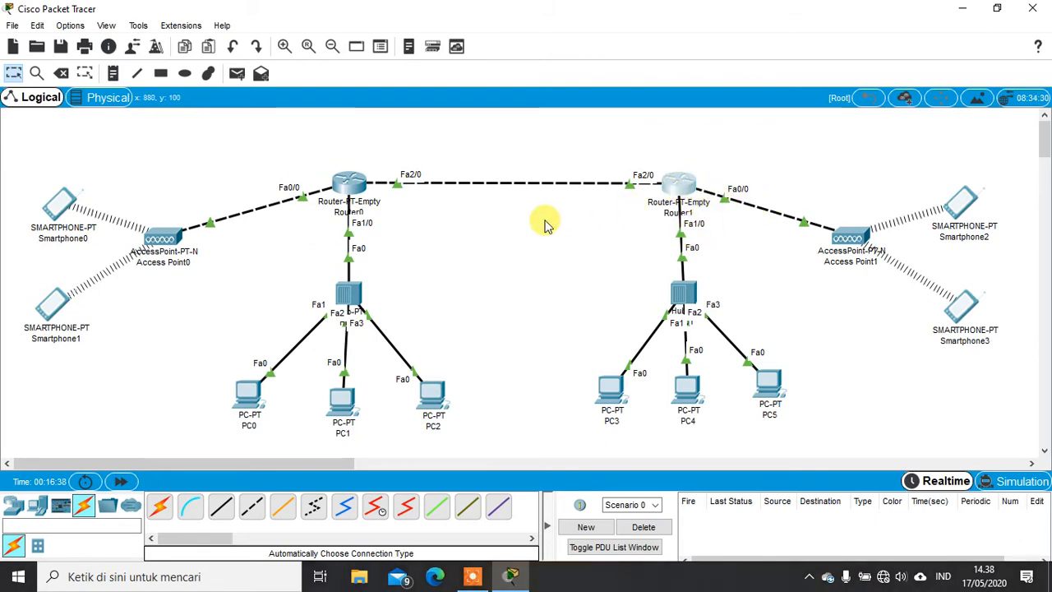
pyautogui.click(391, 233)
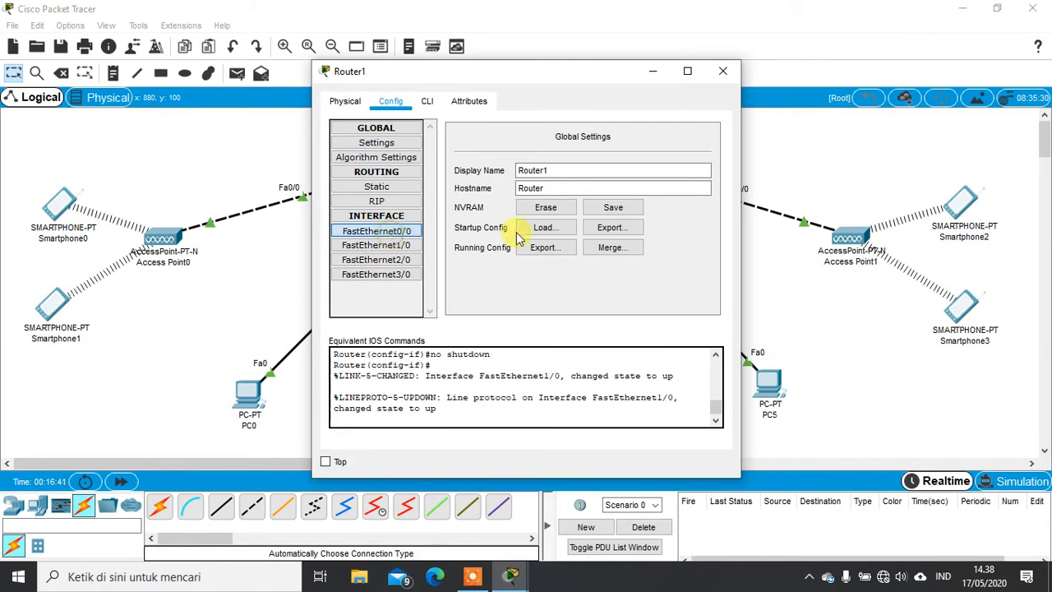
pyautogui.moveTo(592, 80); pyautogui.dragTo(471, 93)
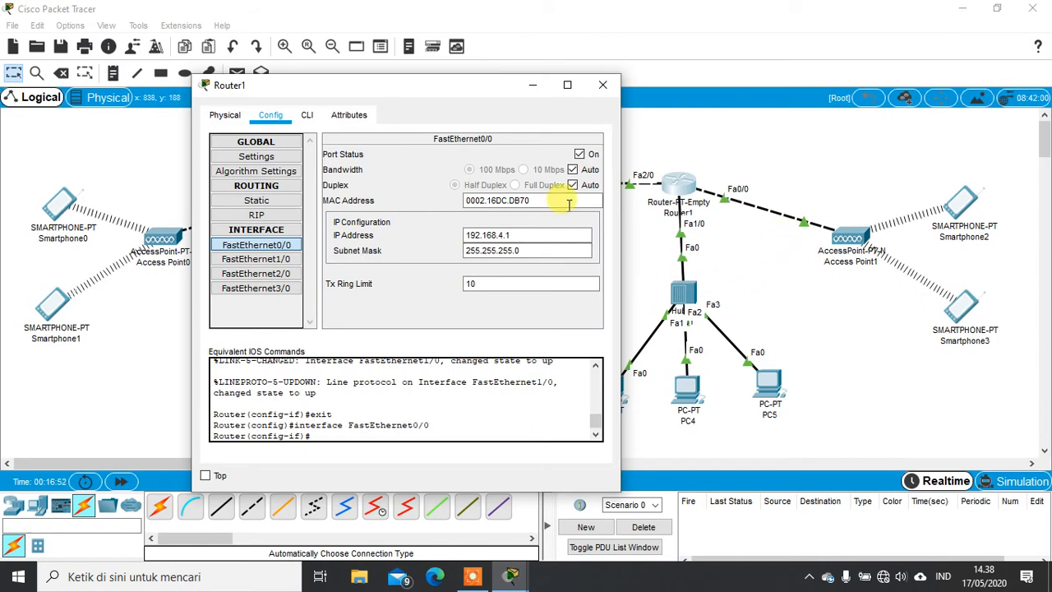
pyautogui.click(603, 84)
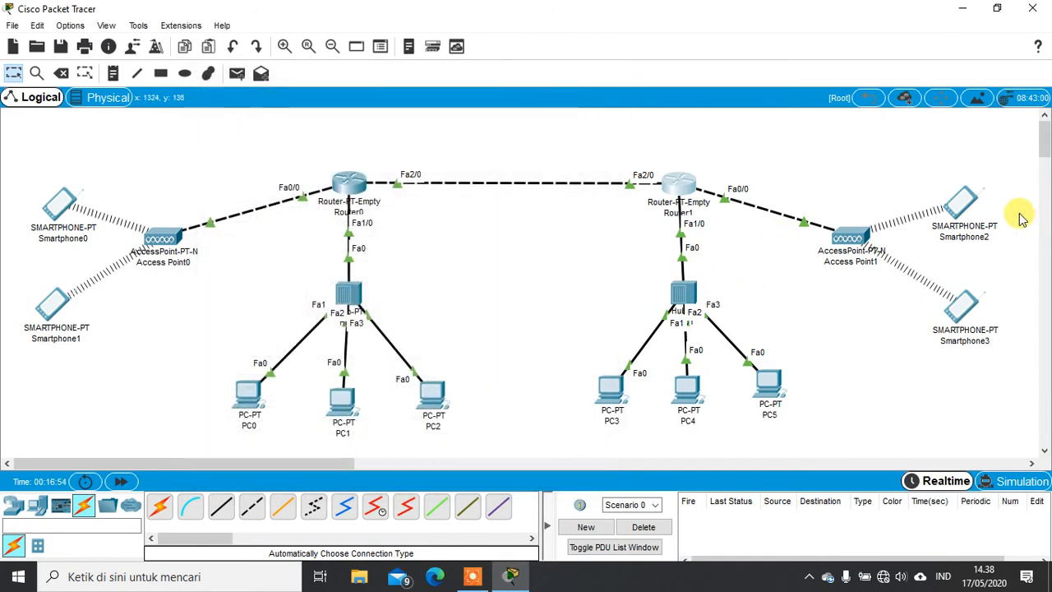
# Switch Smartphone2's Wireless0 IP configuration to static and set its IP address to 192.168.4.2.
pyautogui.click(958, 204)
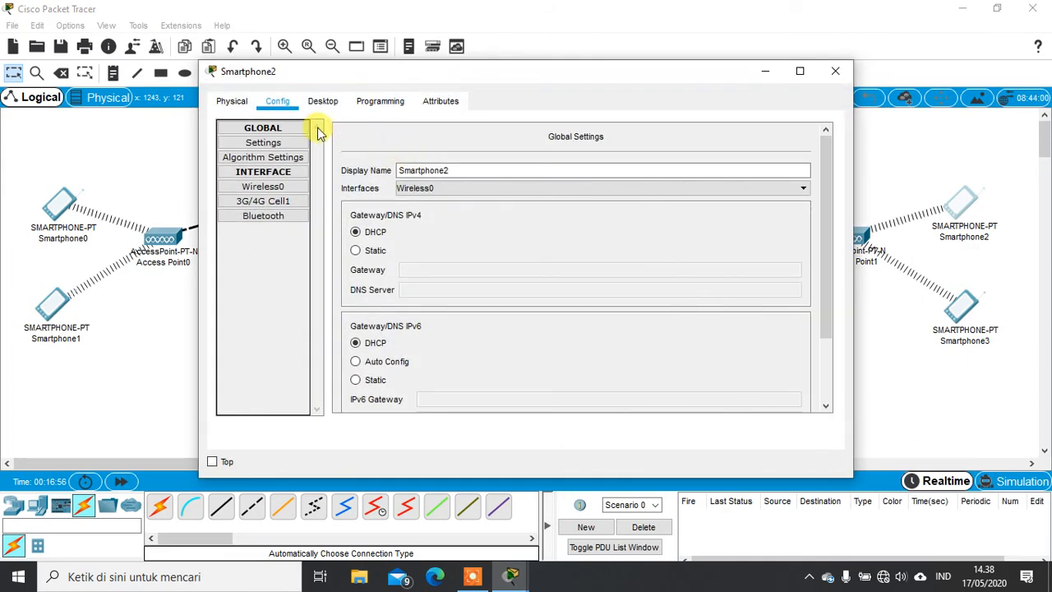
pyautogui.click(323, 101)
pyautogui.click(286, 180)
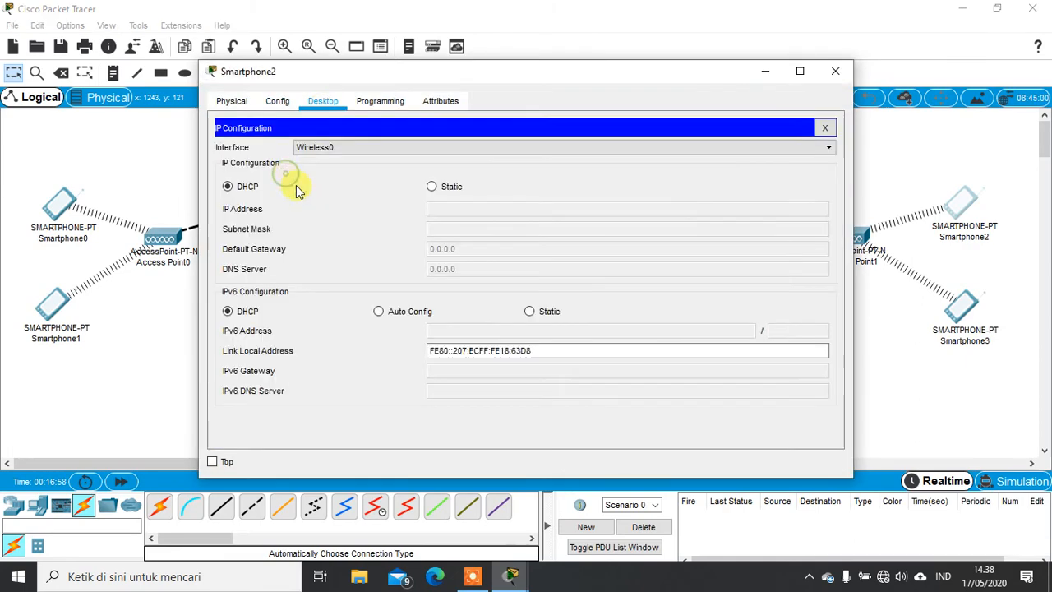
pyautogui.click(433, 187)
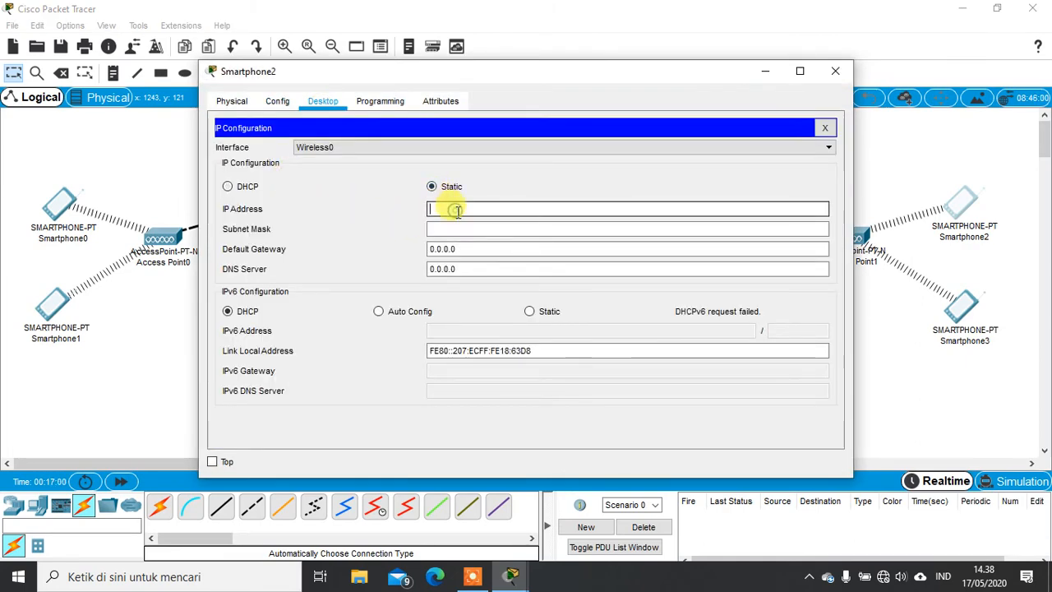
pyautogui.click(455, 209)
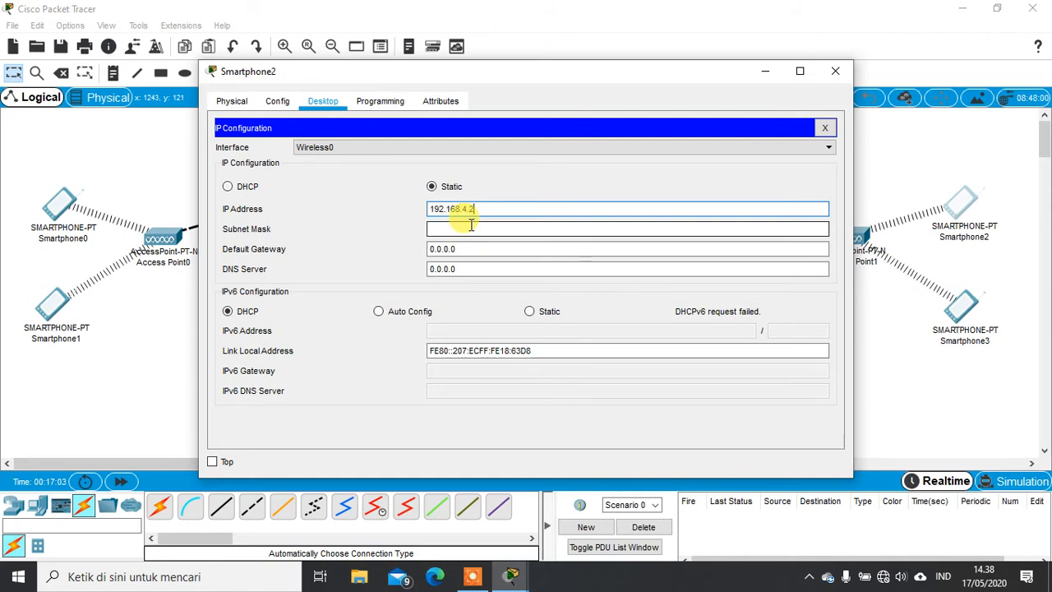
# Fill in Smartphone2's subnet mask 255.255.255.0, enter default gateway 192.168.4.1 and close its window.
pyautogui.press('Tab')
pyautogui.press('Tab')
pyautogui.write('192')
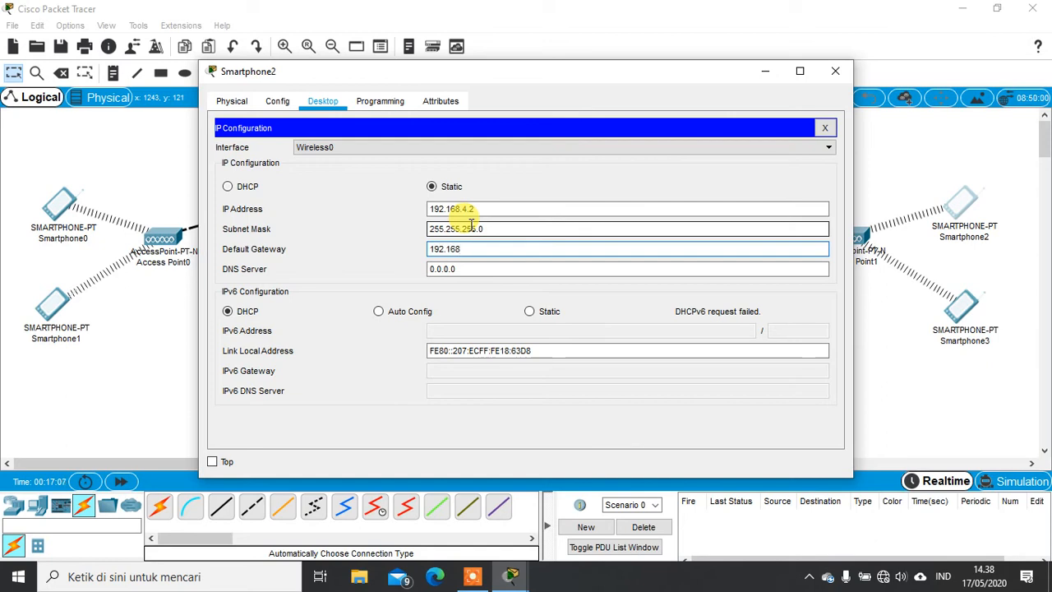
pyautogui.write('.168.4.1')
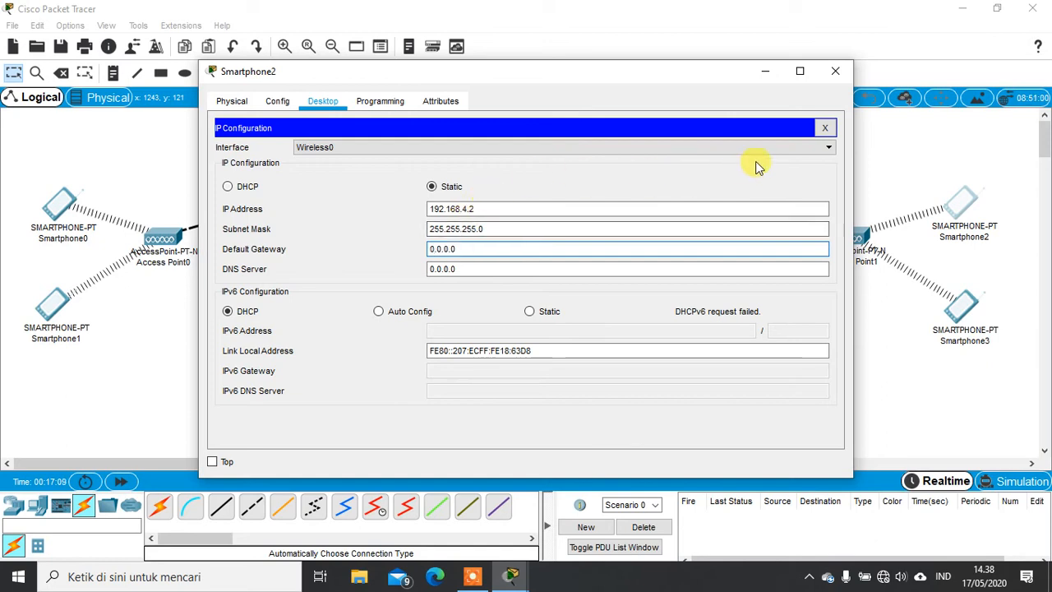
pyautogui.click(825, 127)
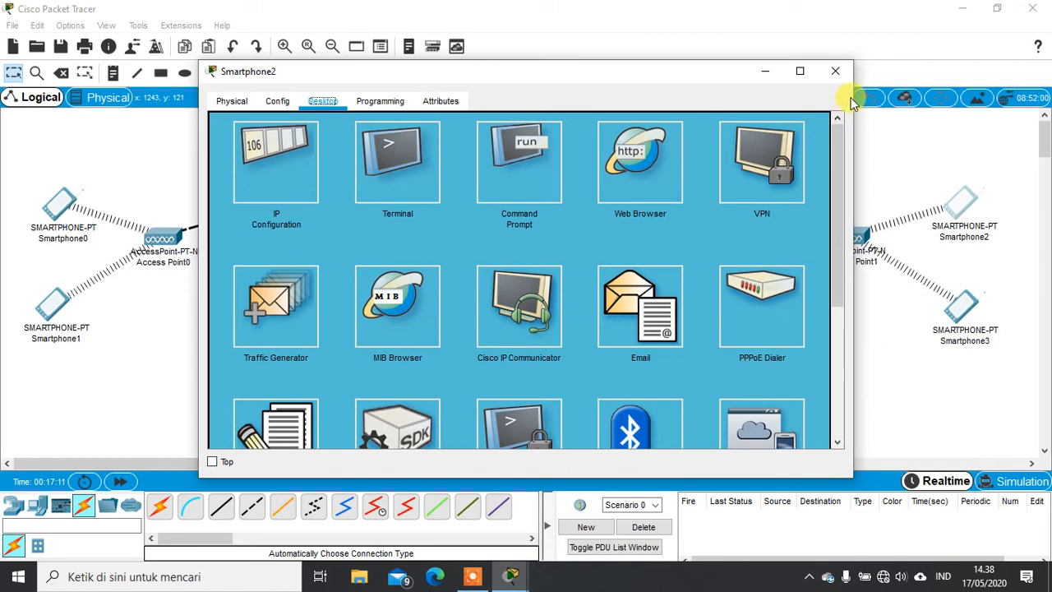
pyautogui.click(835, 70)
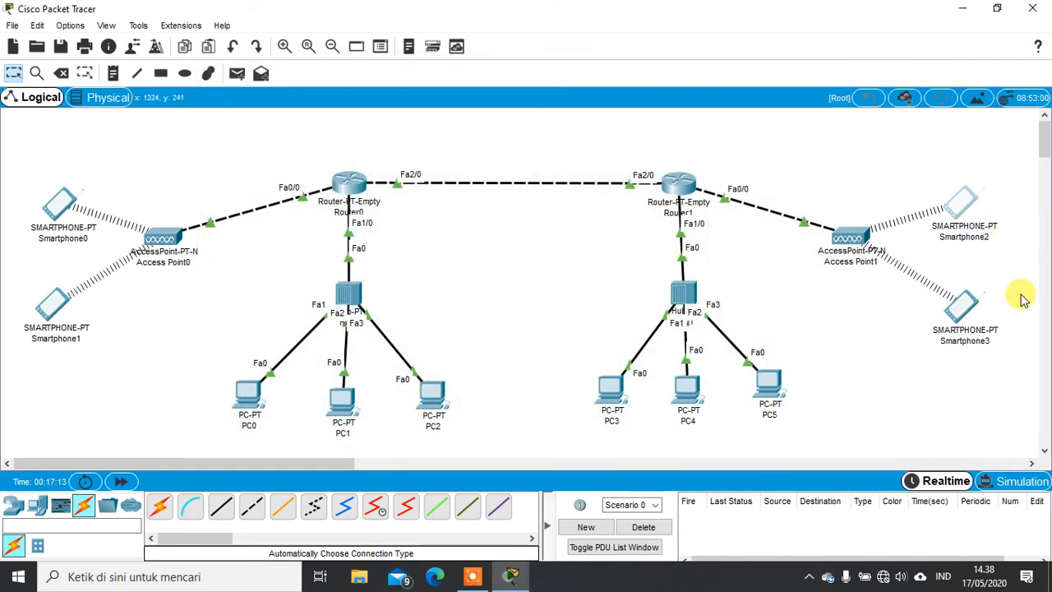
# Switch Smartphone3's Wireless0 IP configuration to static and set its IP address to 192.168.4.3.
pyautogui.click(964, 301)
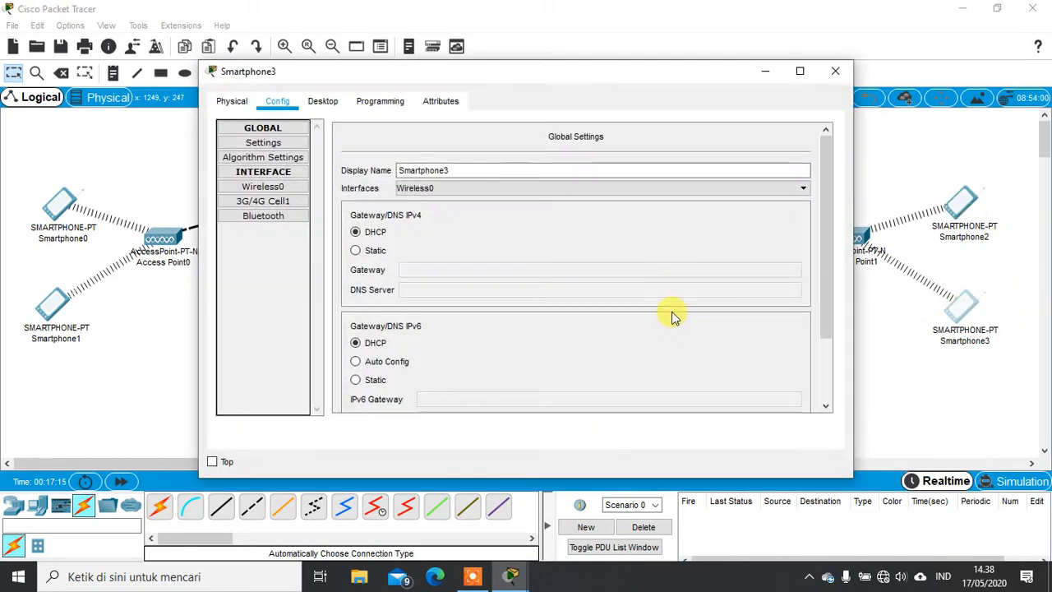
pyautogui.click(321, 102)
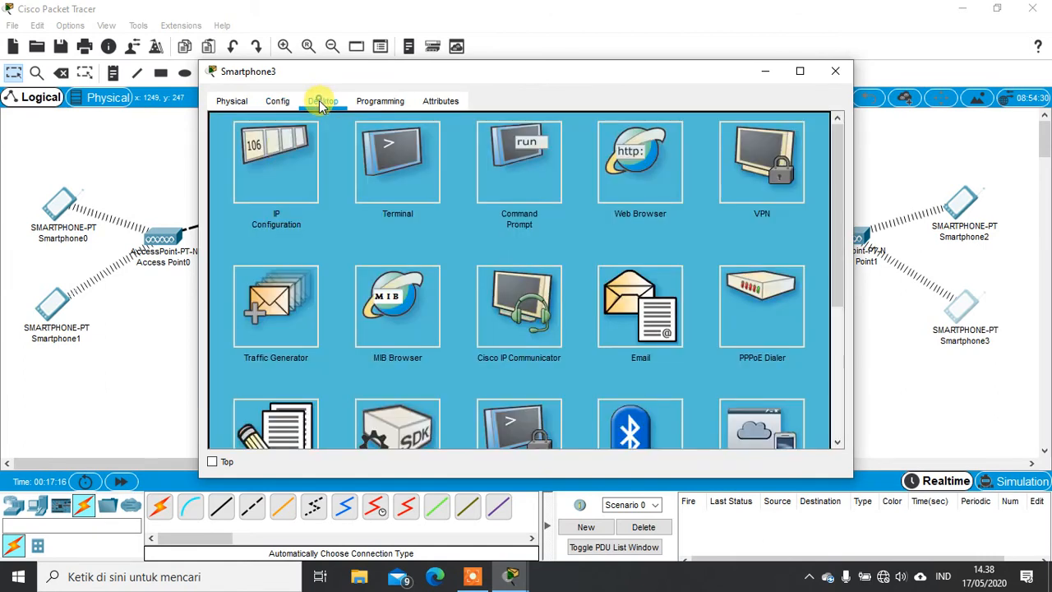
pyautogui.click(244, 172)
pyautogui.click(450, 187)
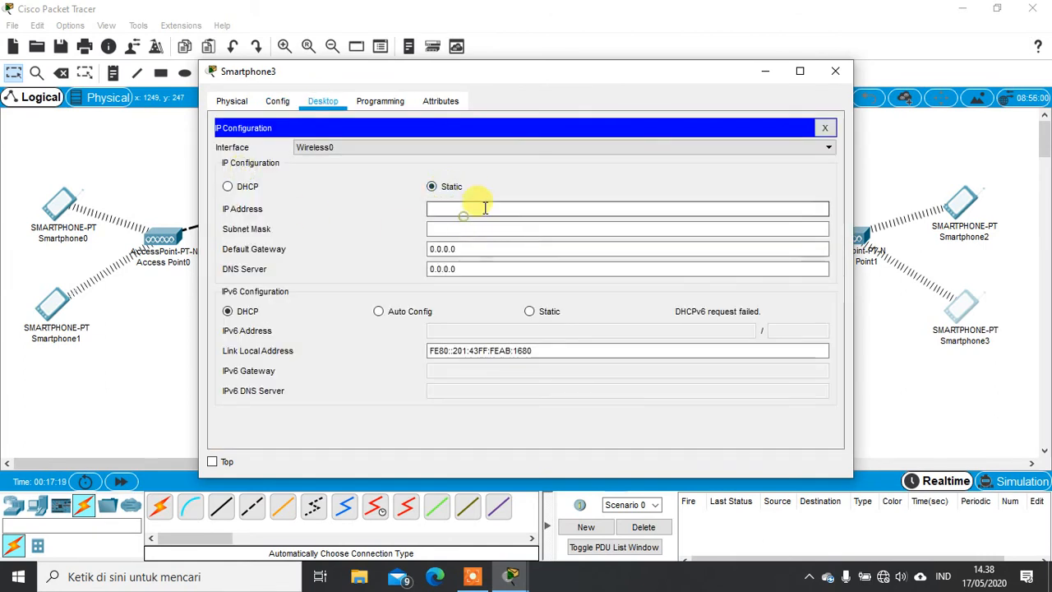
pyautogui.click(473, 209)
pyautogui.write('192.168.4.')
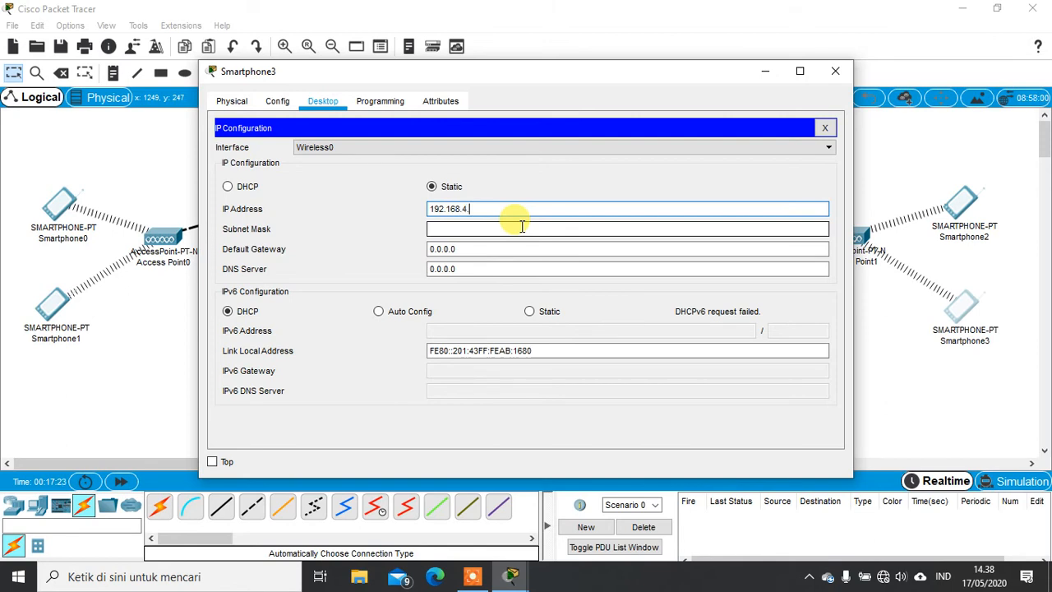
# Fill in Smartphone3's subnet mask 255.255.255.0, enter default gateway 192.168.4.1 and close its window.
pyautogui.press('Tab')
pyautogui.press('Tab')
pyautogui.write('1')
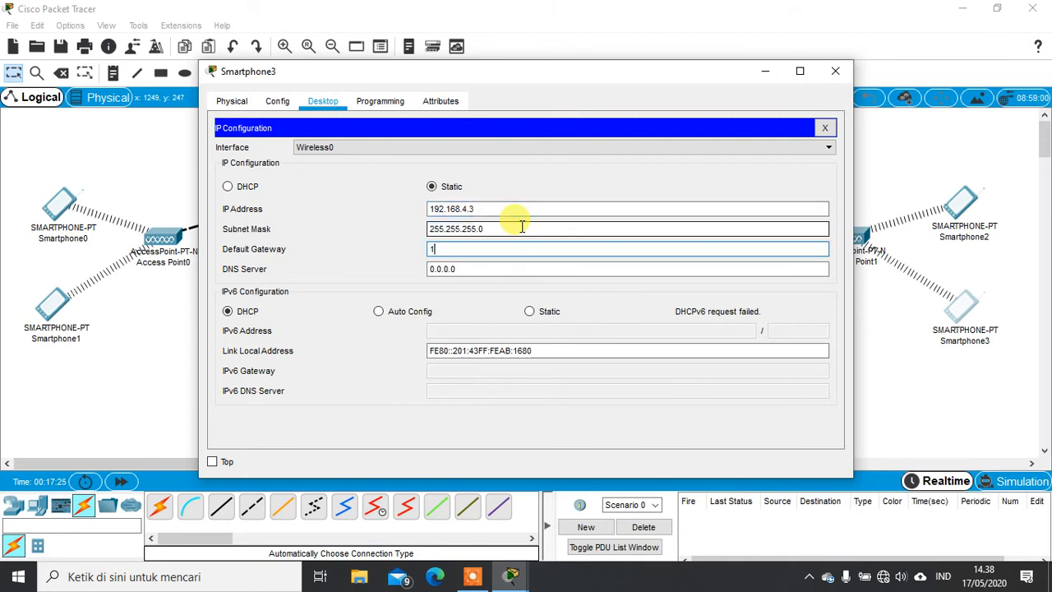
pyautogui.write('92.168.4.1')
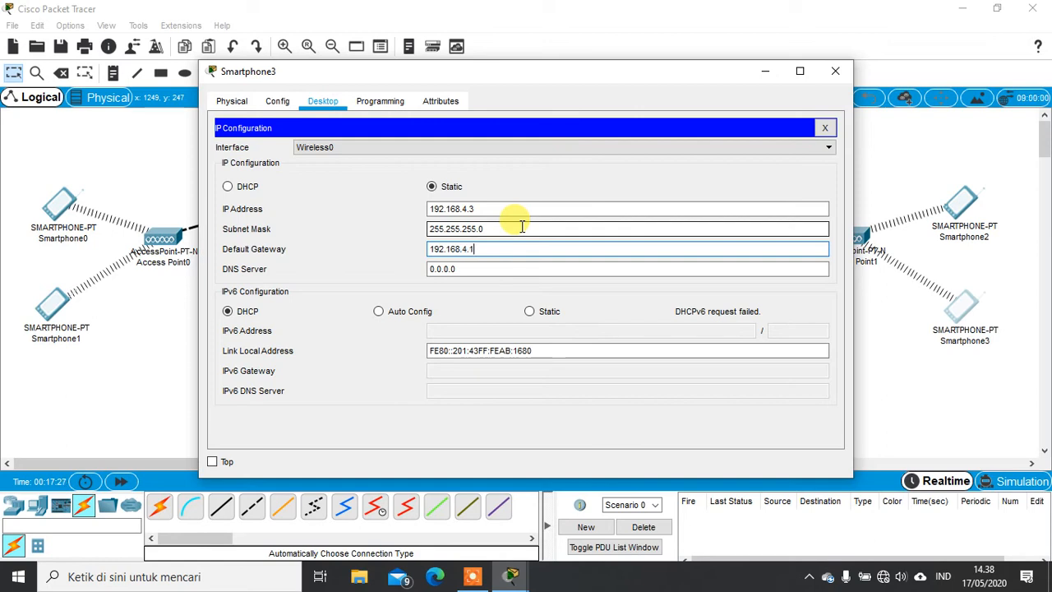
pyautogui.click(825, 127)
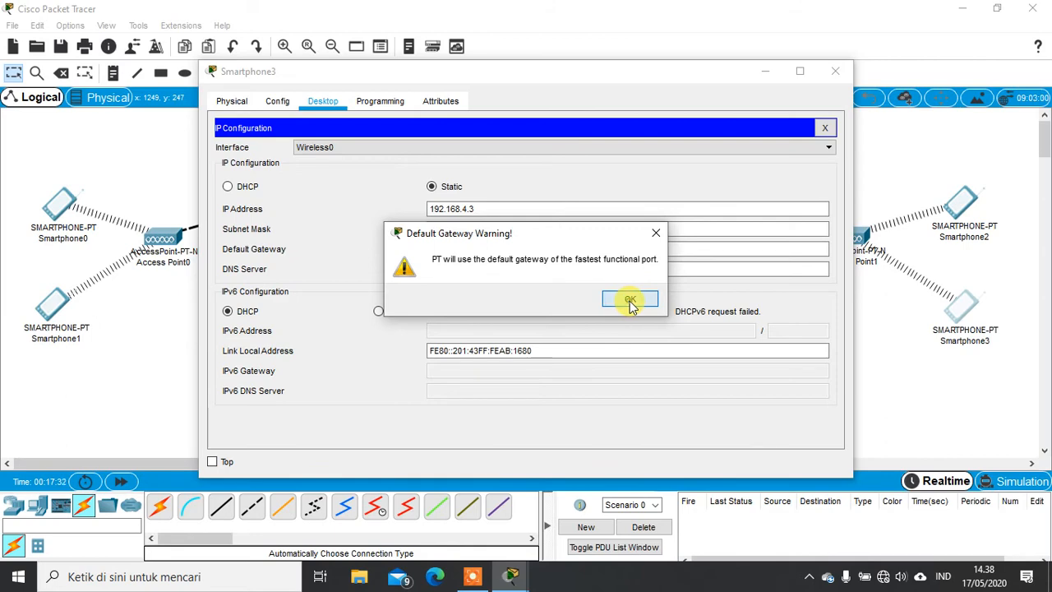
pyautogui.click(630, 303)
pyautogui.click(826, 127)
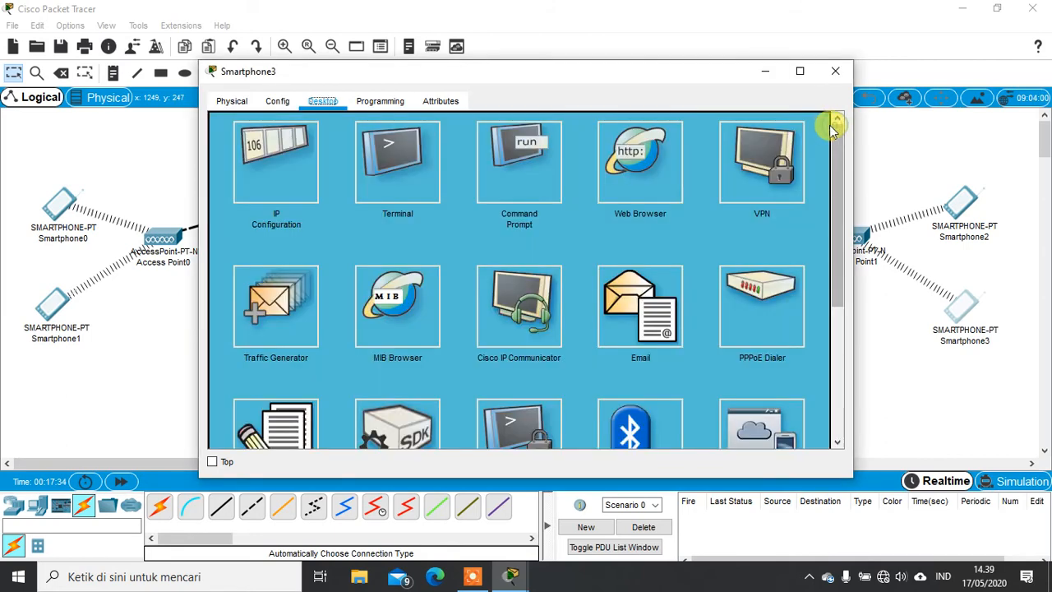
pyautogui.click(835, 71)
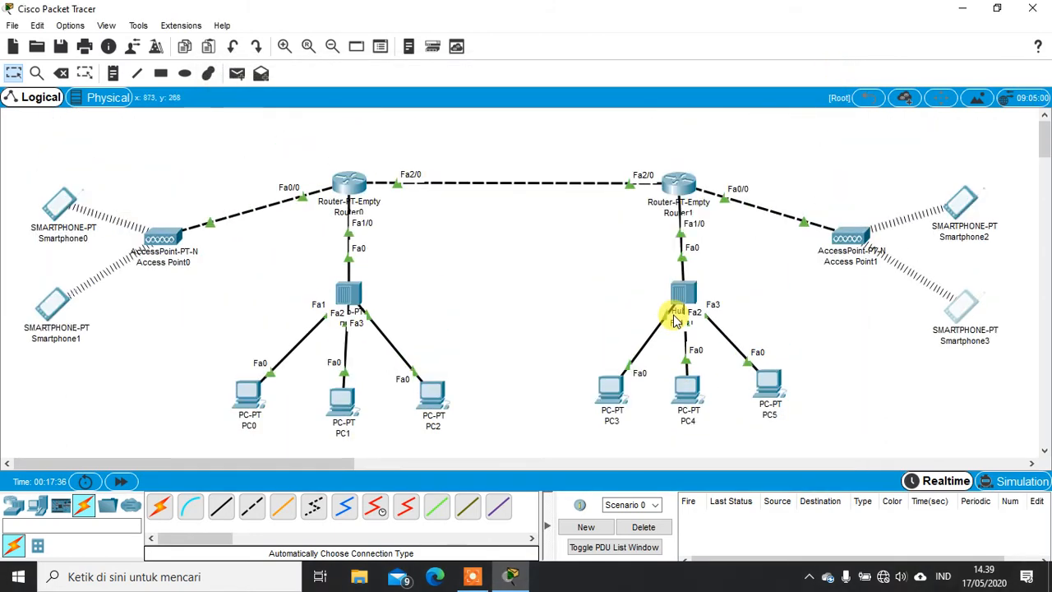
# Check the IP address and subnet mask of Router1's FastEthernet1/0 interface and close the router's window.
pyautogui.scroll(-1, 675, 319)
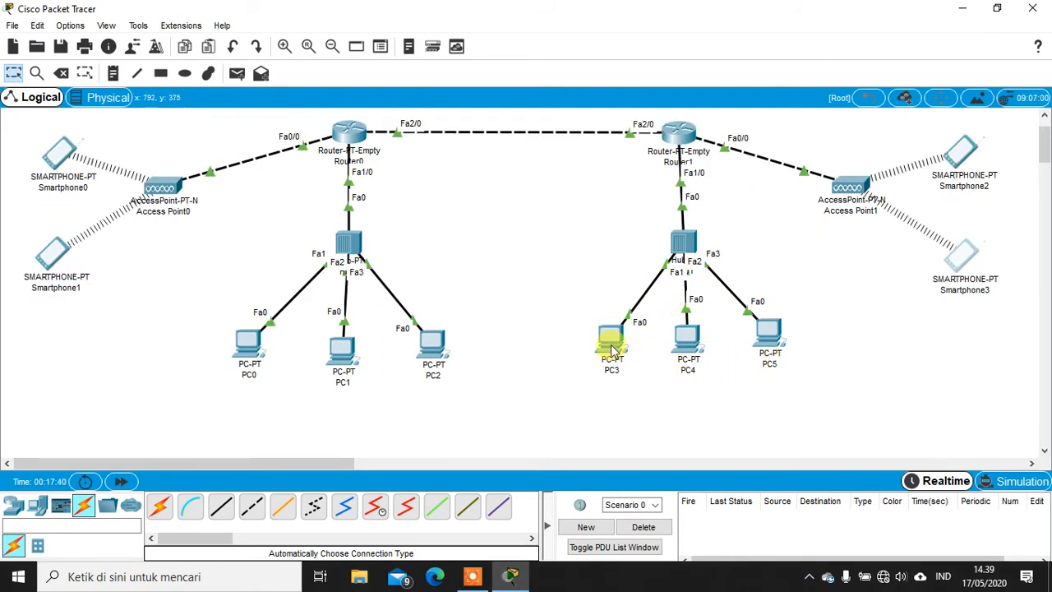
pyautogui.click(682, 134)
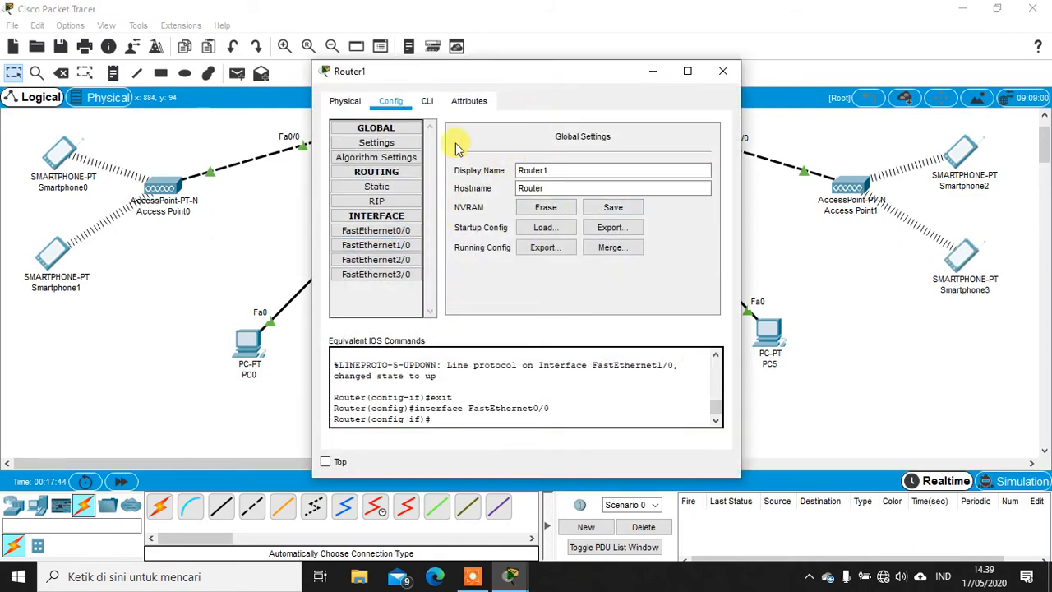
pyautogui.moveTo(531, 75); pyautogui.dragTo(389, 79)
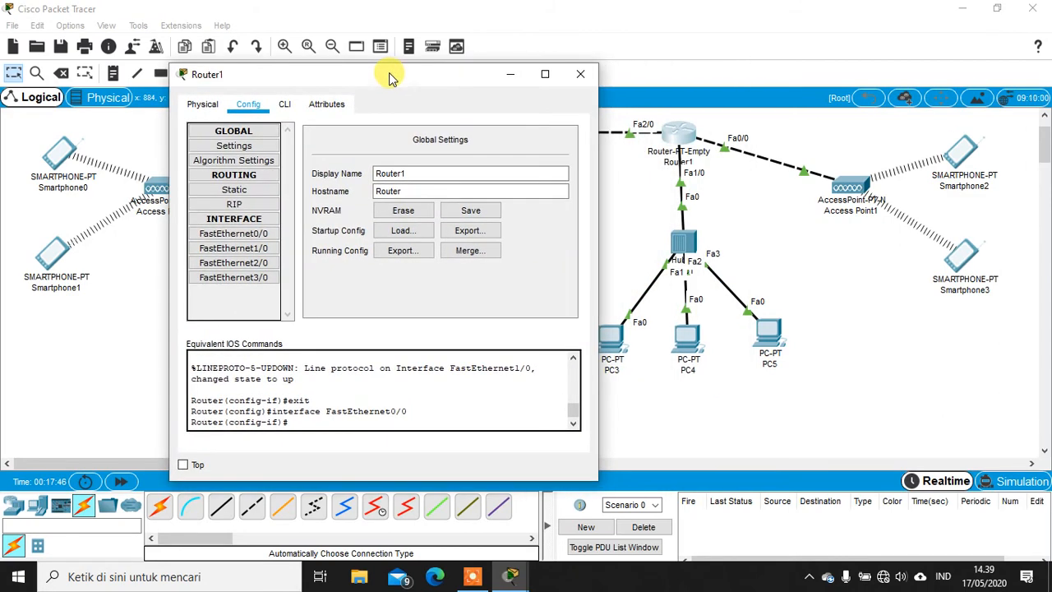
pyautogui.click(256, 250)
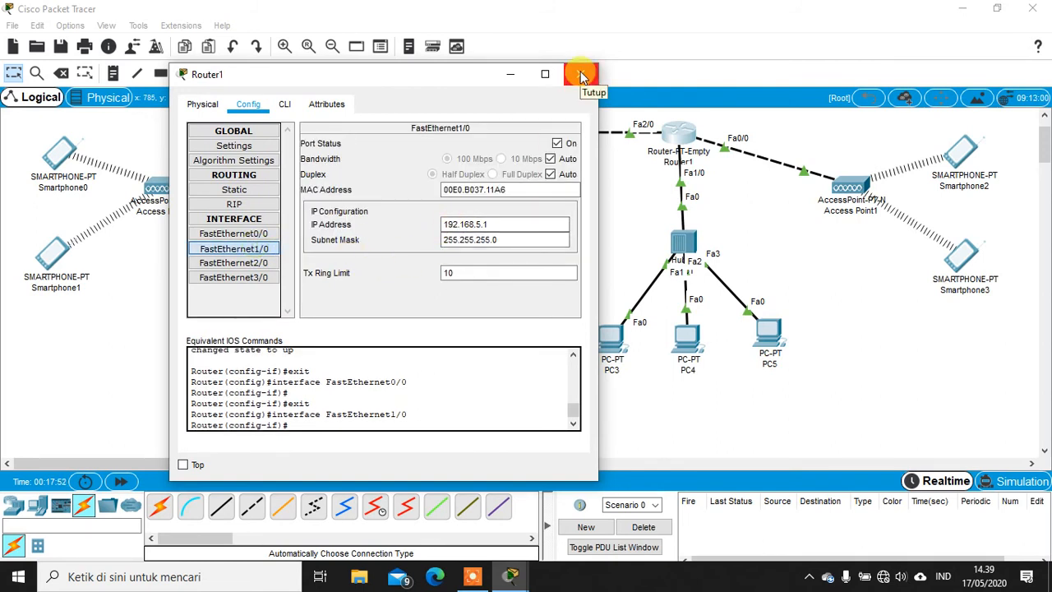
pyautogui.moveTo(447, 82); pyautogui.dragTo(368, 80)
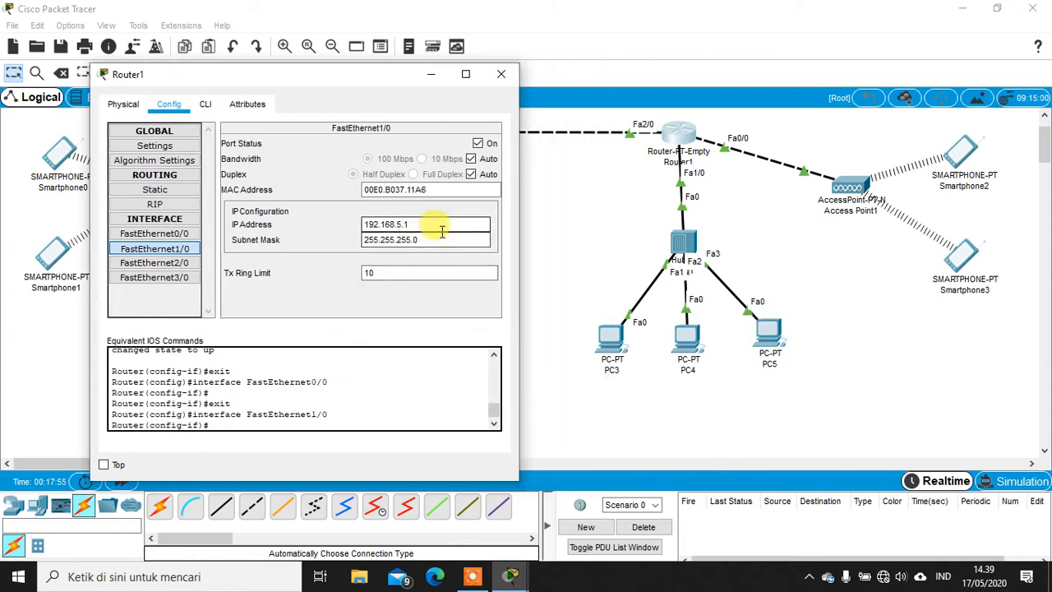
pyautogui.click(416, 228)
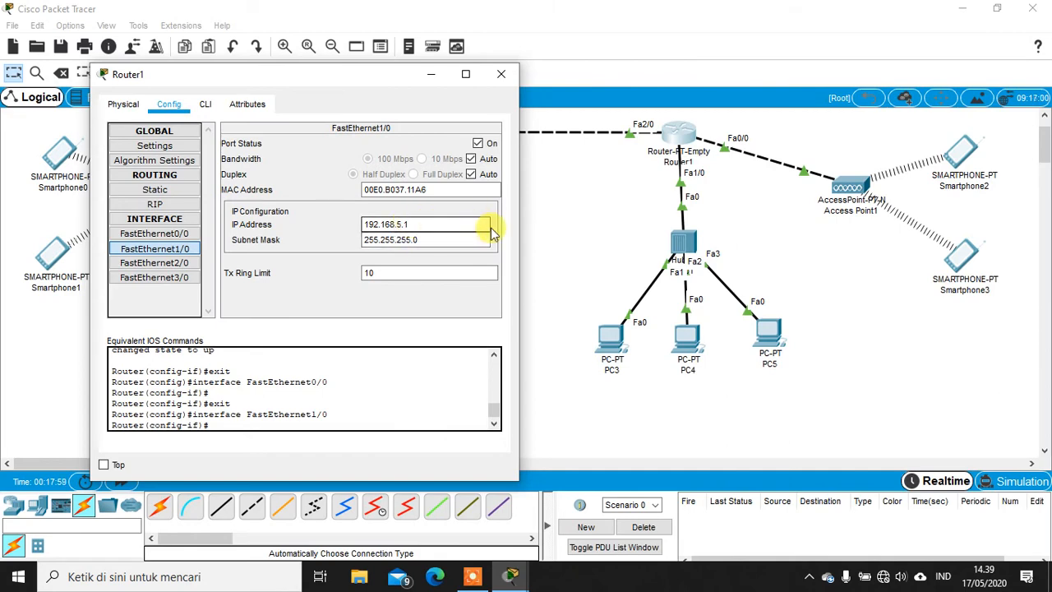
pyautogui.click(499, 78)
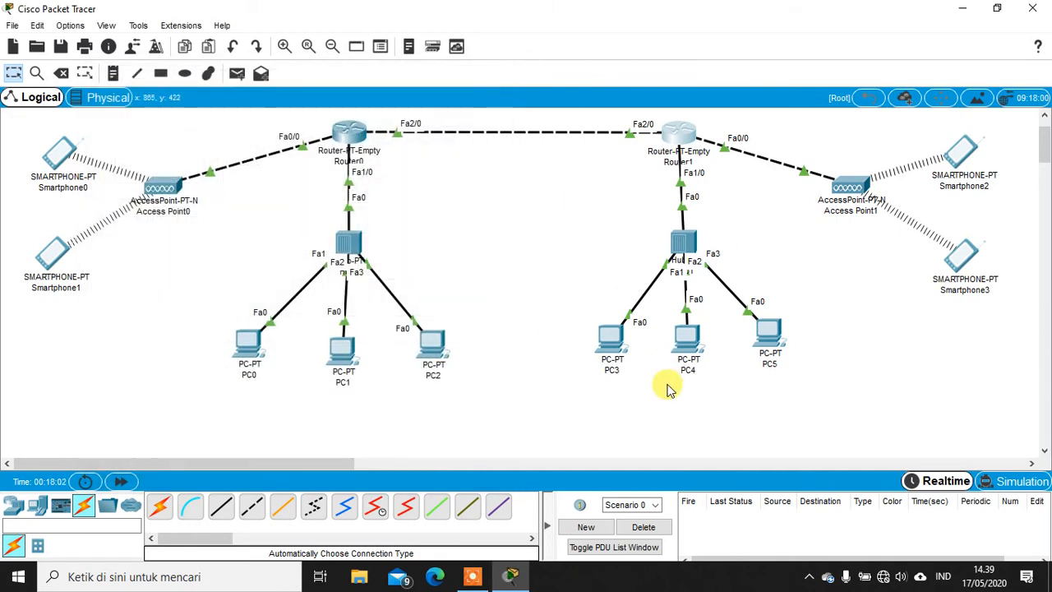
# Open PC3's IP configuration and set its static IP address to 192.168.5.2.
pyautogui.click(609, 343)
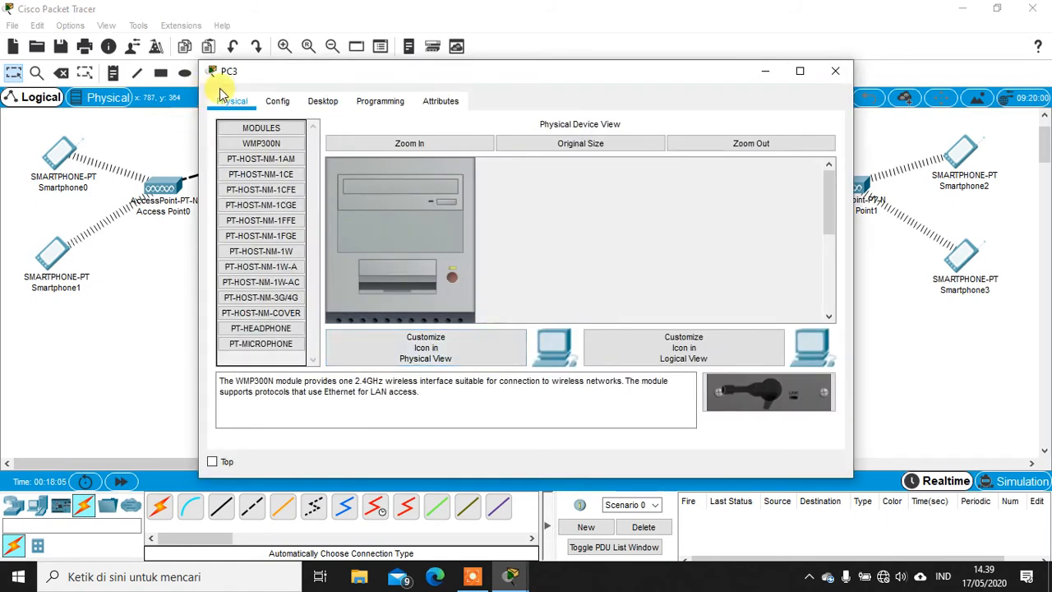
pyautogui.click(322, 101)
pyautogui.click(247, 141)
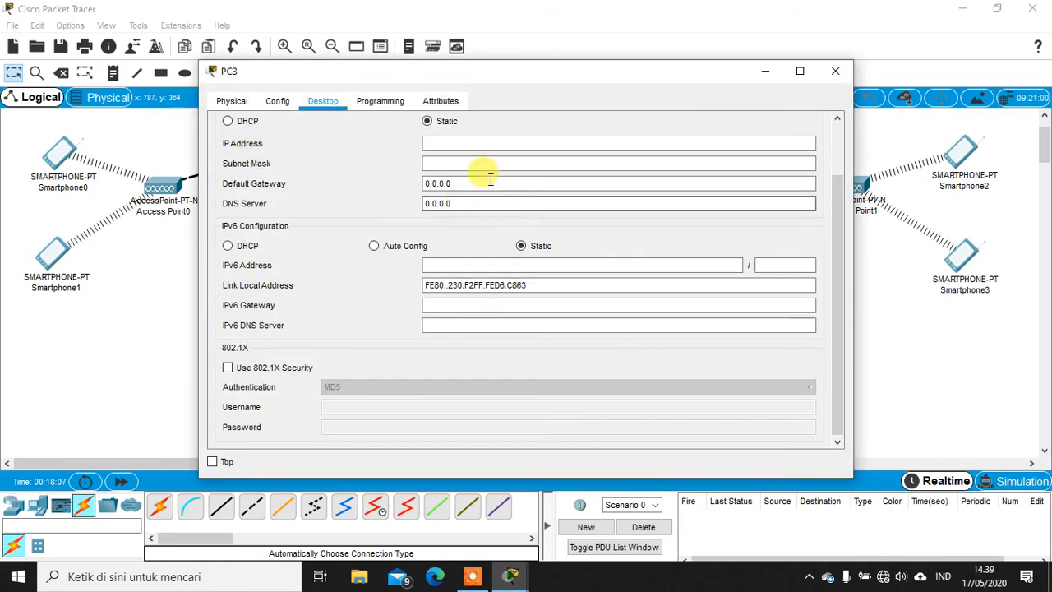
pyautogui.click(494, 142)
pyautogui.write('192.')
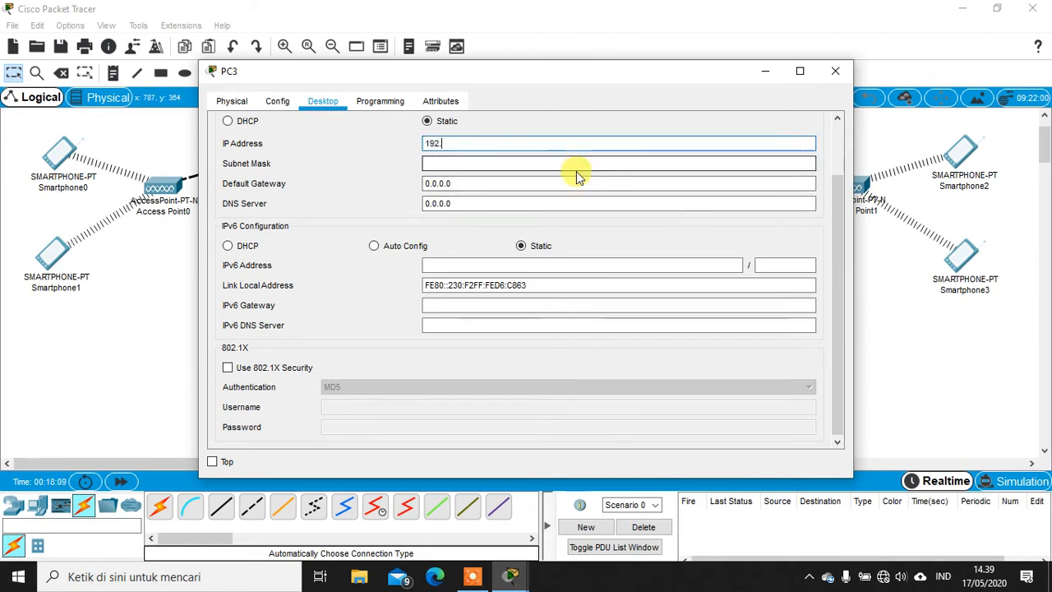
pyautogui.write('168.5.2')
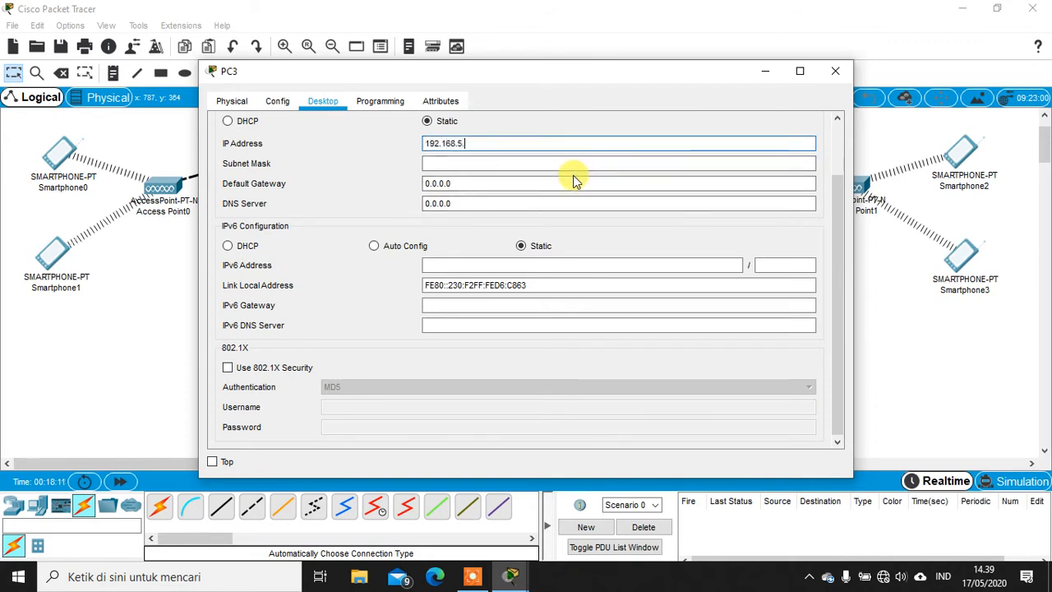
# Fill in PC3's subnet mask 255.255.255.0, enter default gateway 192.168.5.1 and close its window.
pyautogui.click(574, 181)
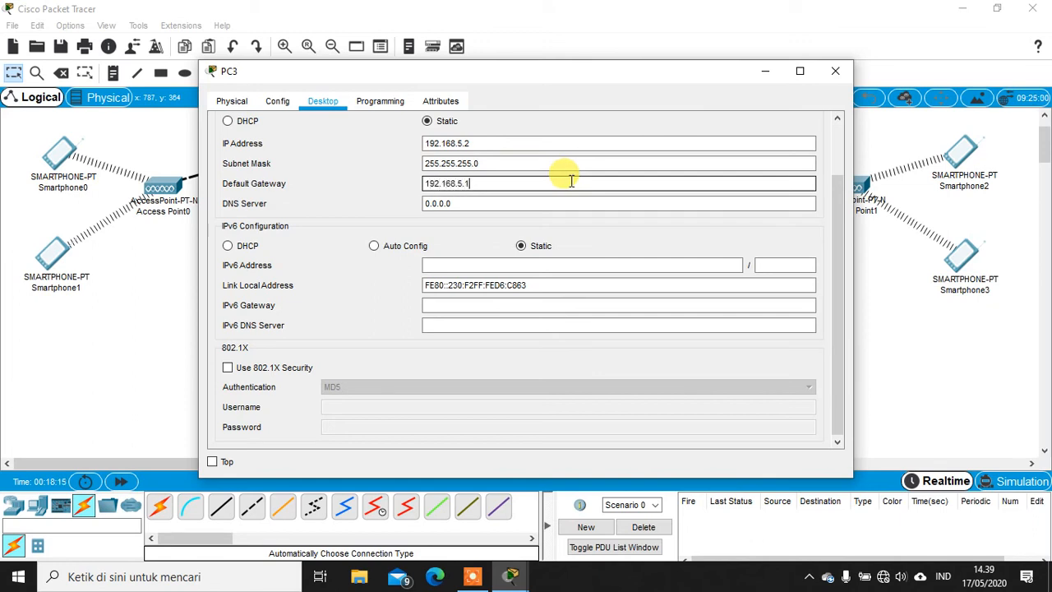
pyautogui.scroll(2, 641, 173)
pyautogui.click(809, 129)
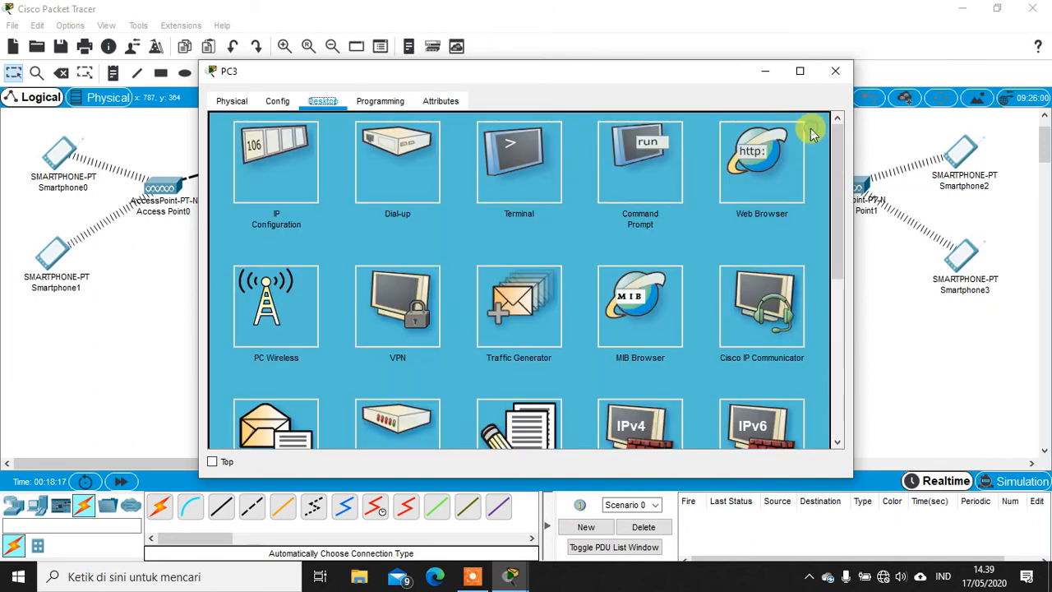
pyautogui.click(835, 71)
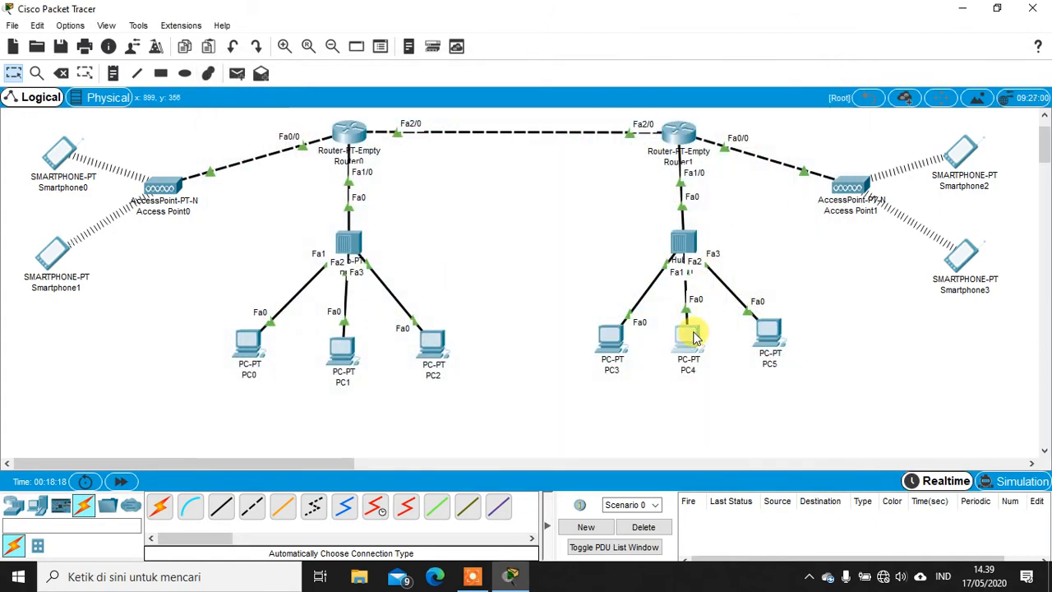
# Open PC4's IP configuration and set its static IP address to 192.168.5.3.
pyautogui.click(693, 335)
pyautogui.click(323, 101)
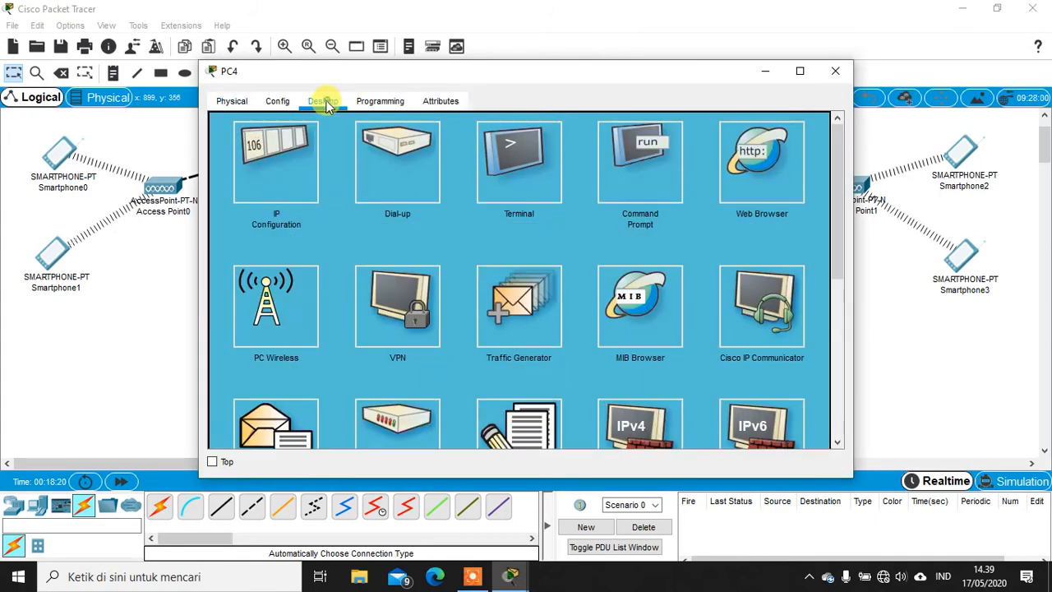
pyautogui.click(266, 155)
pyautogui.click(559, 144)
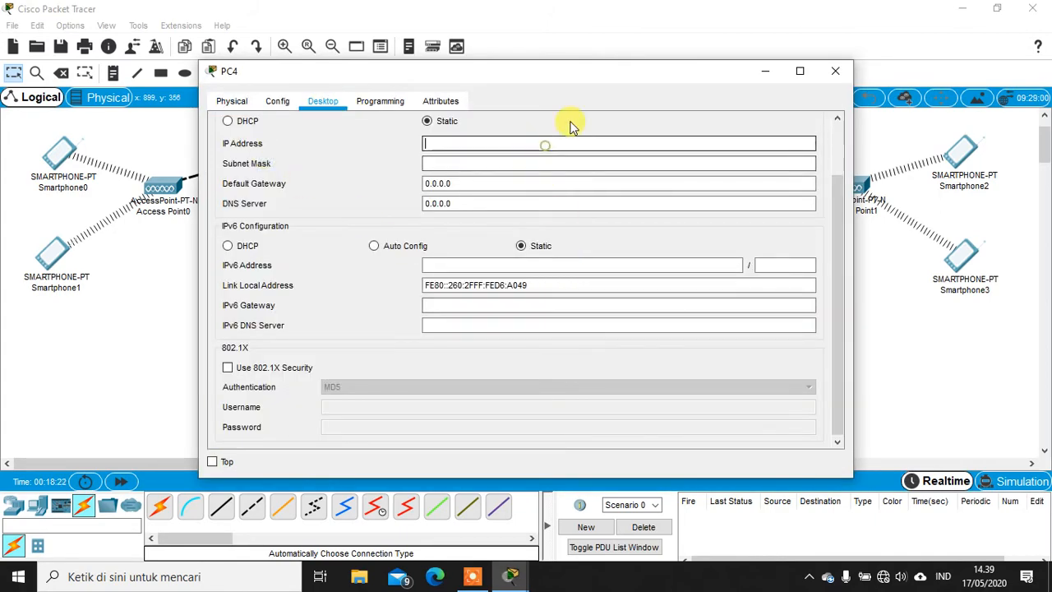
pyautogui.moveTo(639, 76); pyautogui.dragTo(575, 82)
pyautogui.write('192')
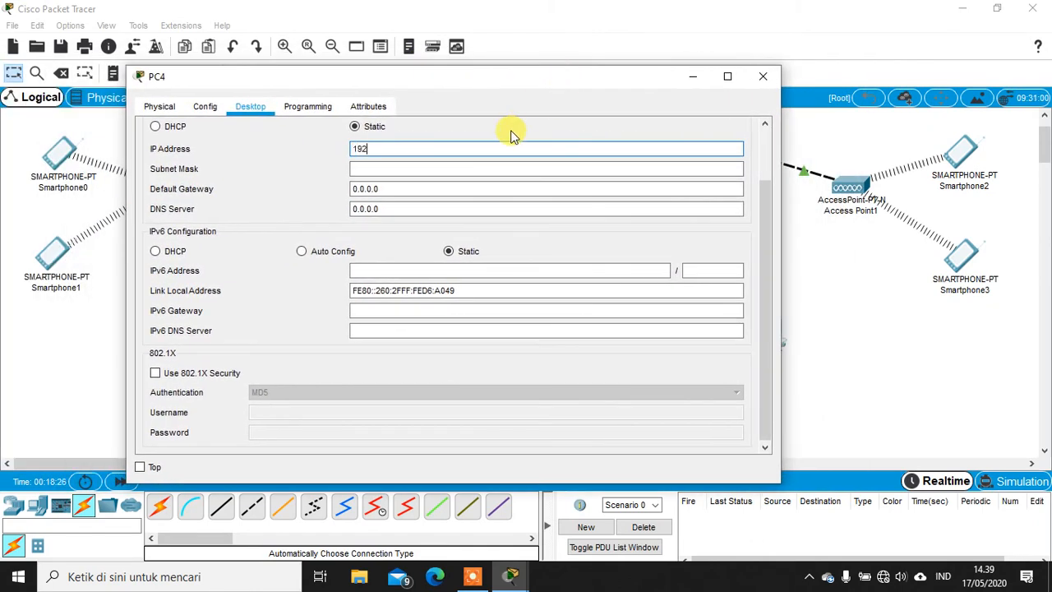
pyautogui.write('.168.5.3')
# Fill in PC4's subnet mask 255.255.255.0, enter default gateway 192.168.5.1 and close its window.
pyautogui.press('Tab')
pyautogui.press('Tab')
pyautogui.write('192')
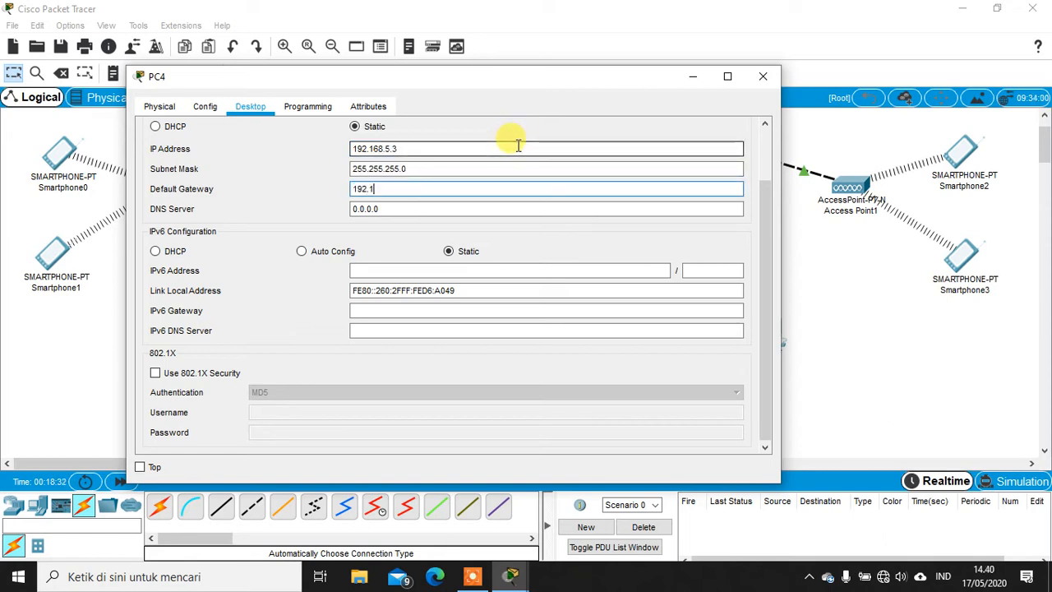
pyautogui.write('.168.5.1')
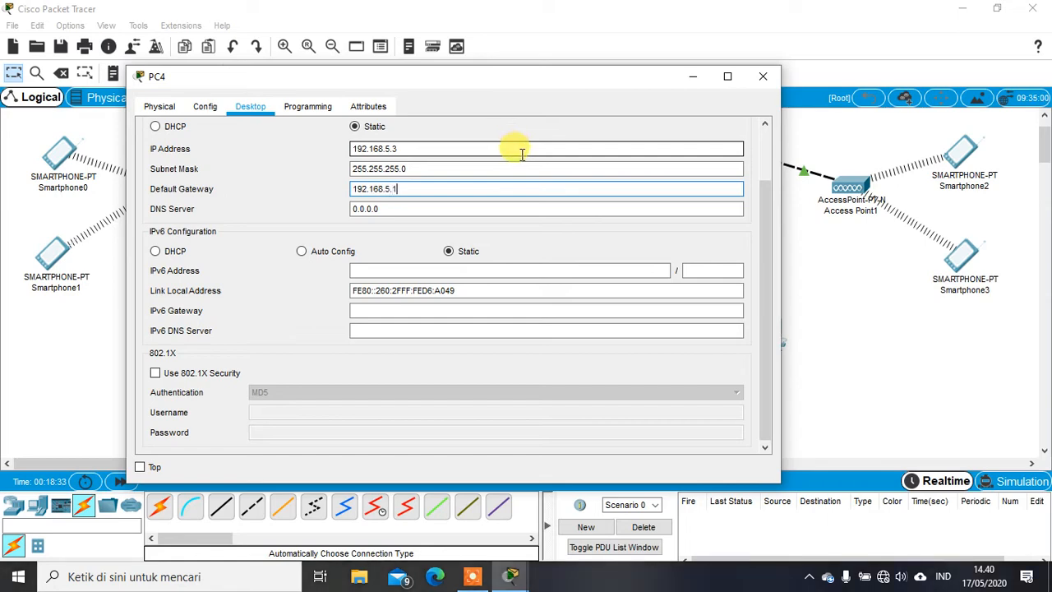
pyautogui.scroll(3, 729, 169)
pyautogui.click(737, 136)
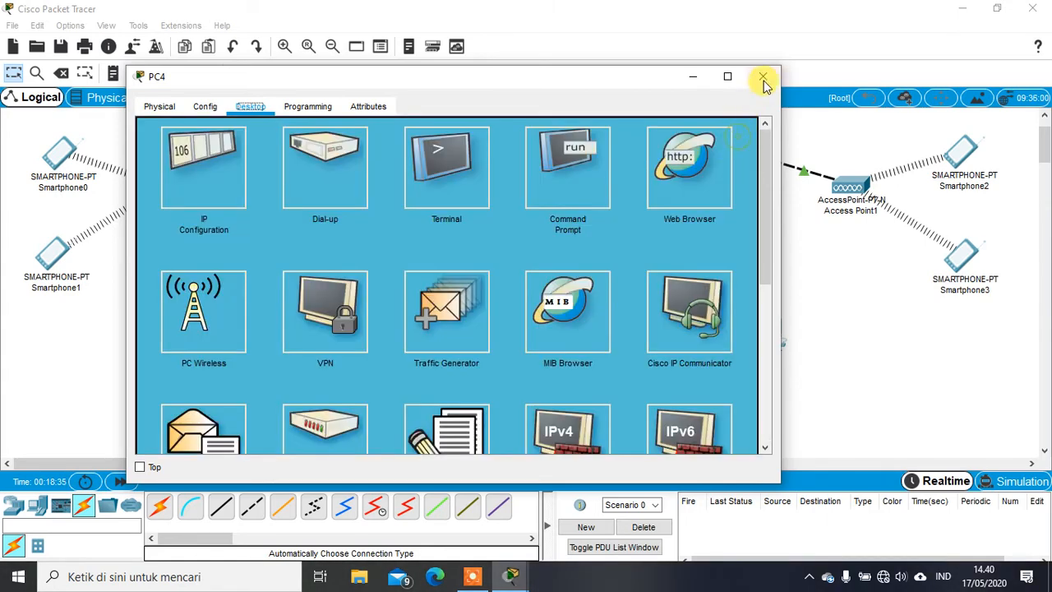
pyautogui.click(763, 76)
# Open PC5's IP configuration and set its static IP address to 192.168.5.4.
pyautogui.click(771, 337)
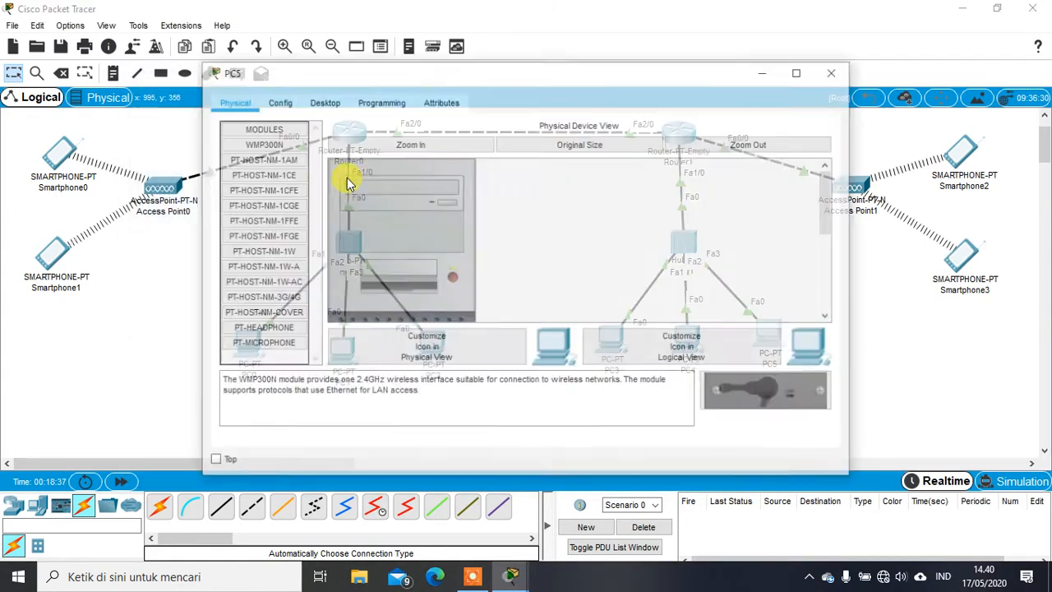
pyautogui.click(336, 105)
pyautogui.click(268, 137)
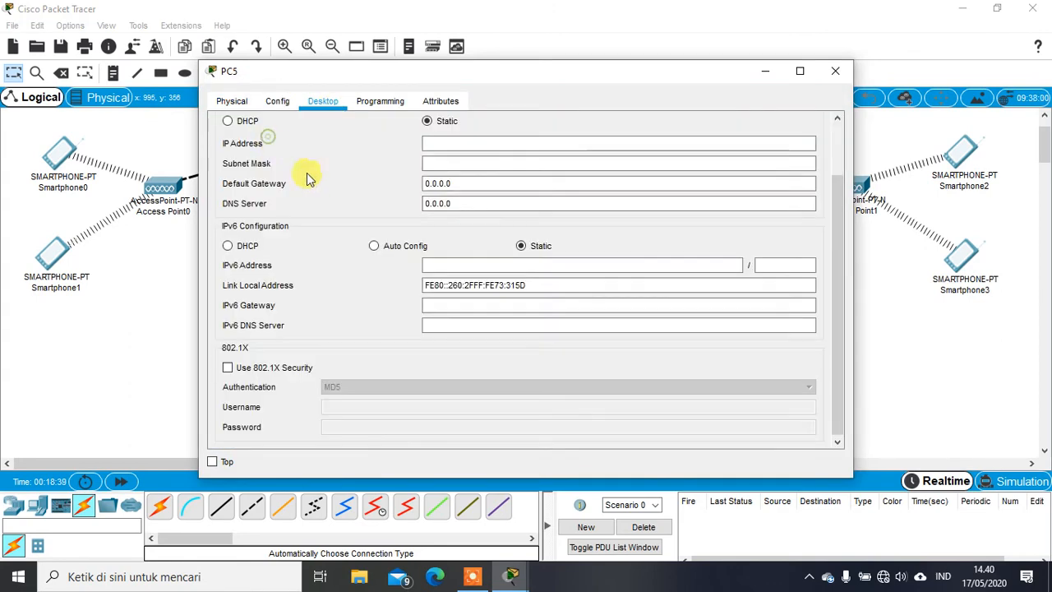
pyautogui.click(482, 143)
pyautogui.write('192.168.5.4')
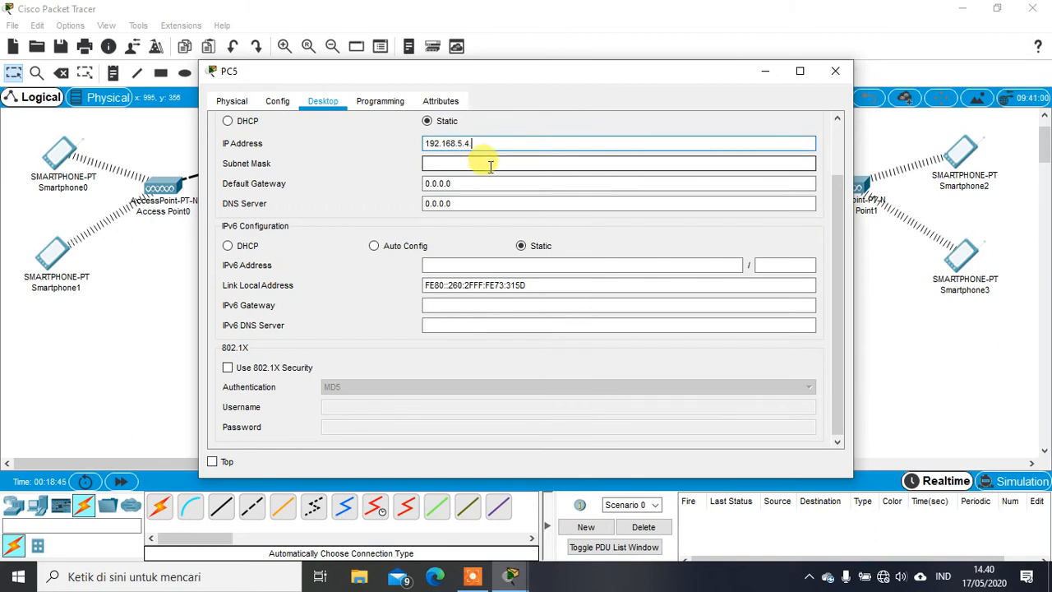
# Fill in PC5's subnet mask 255.255.255.0, enter default gateway 192.168.5.1 and close its window.
pyautogui.click(490, 166)
pyautogui.press('Tab')
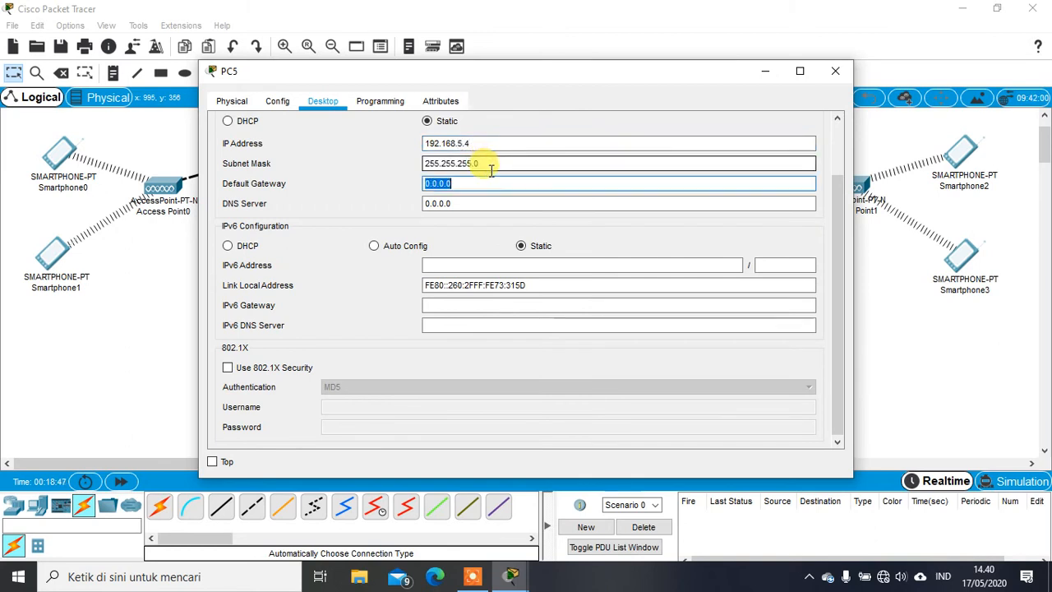
pyautogui.write('192.1')
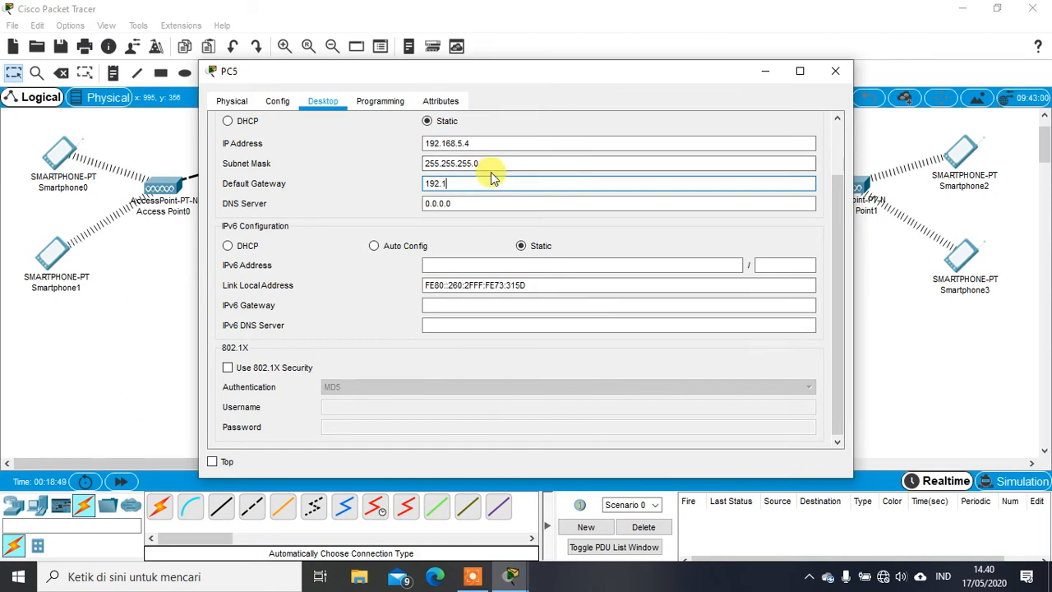
pyautogui.write('68.5.1')
pyautogui.scroll(2, 724, 249)
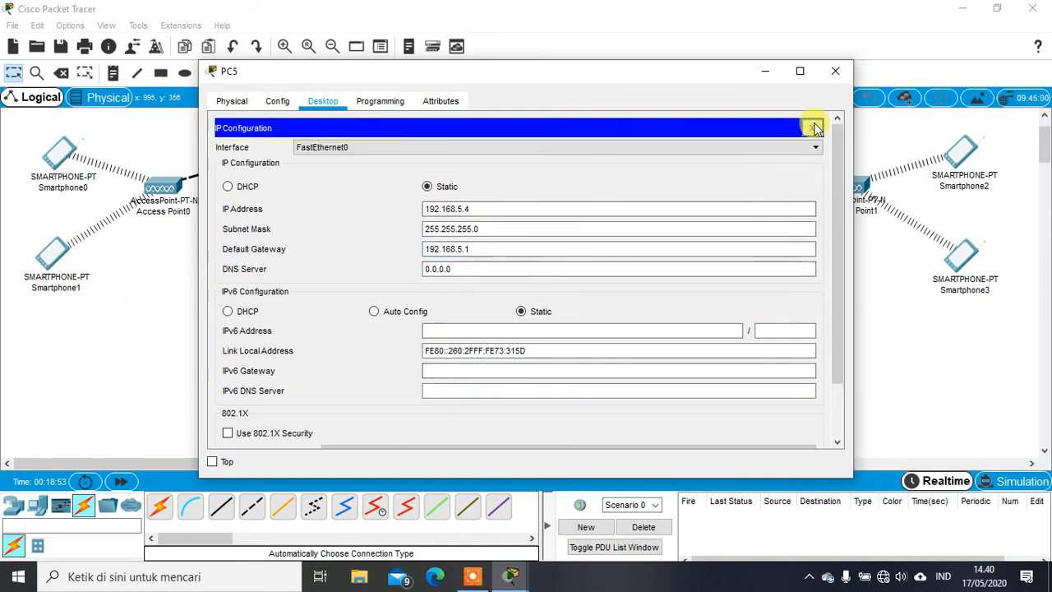
pyautogui.click(813, 129)
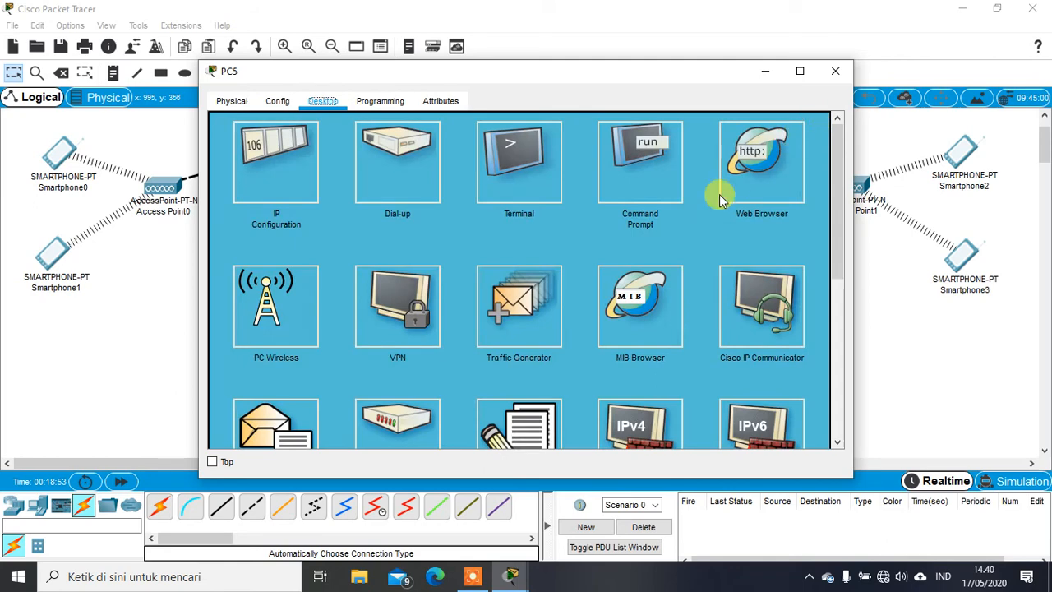
pyautogui.click(838, 71)
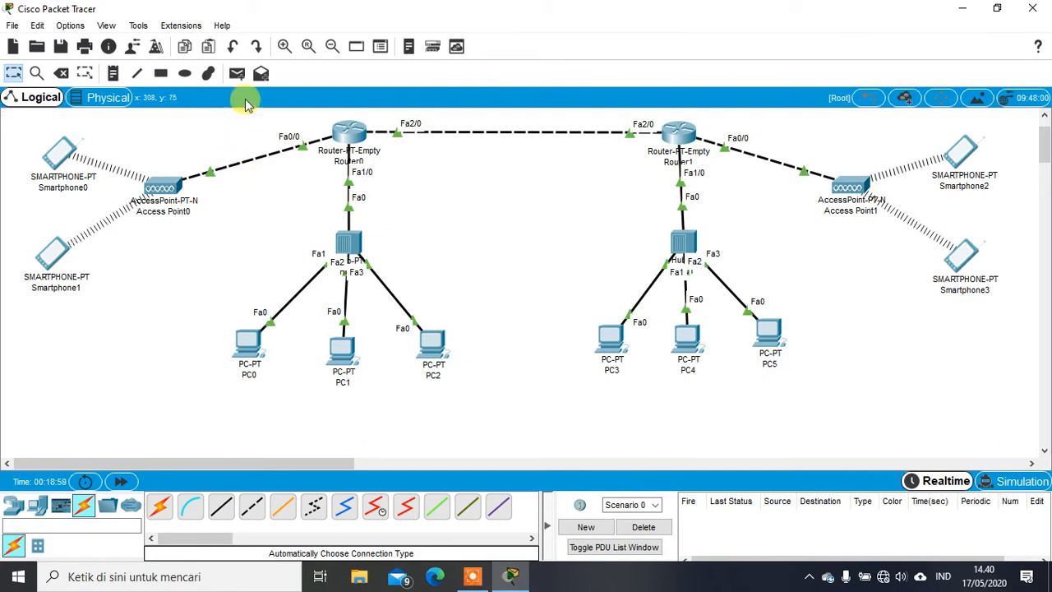
# Send a simple PDU from Smartphone1 to Smartphone3 twice to test connectivity across the two routers.
pyautogui.click(237, 74)
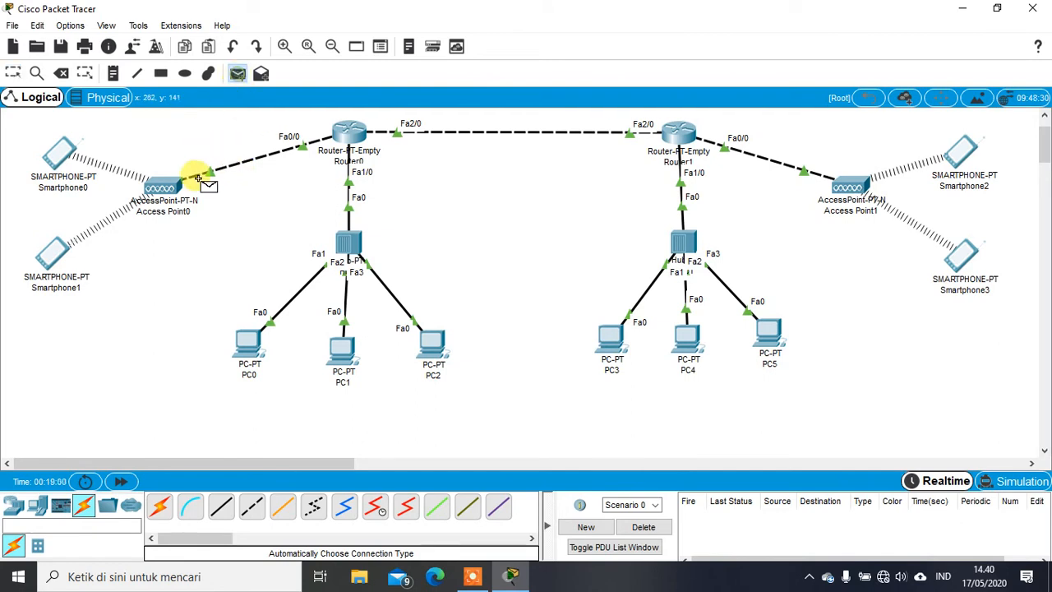
pyautogui.click(53, 258)
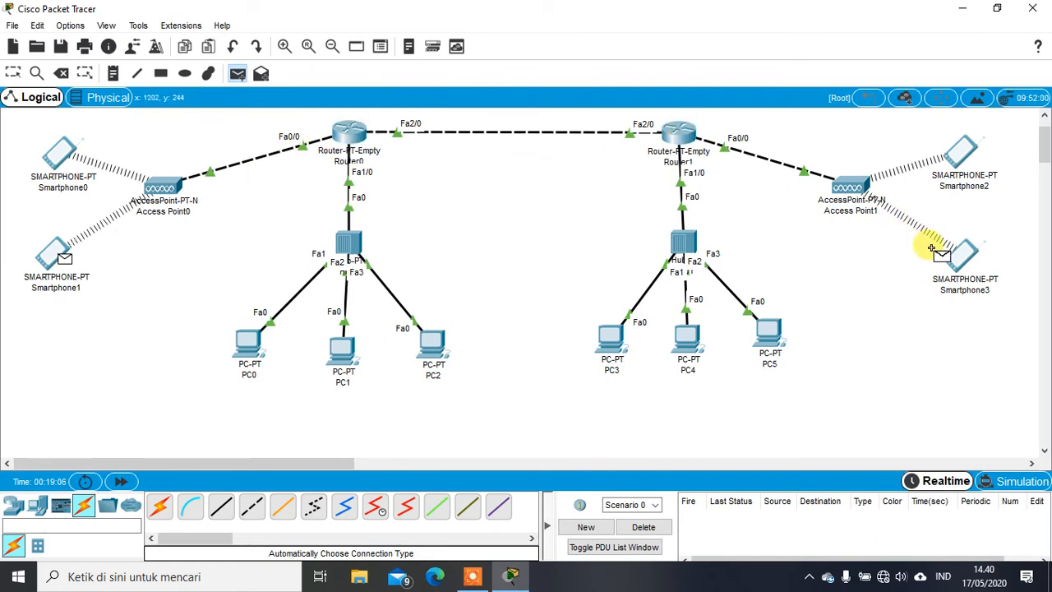
pyautogui.click(961, 259)
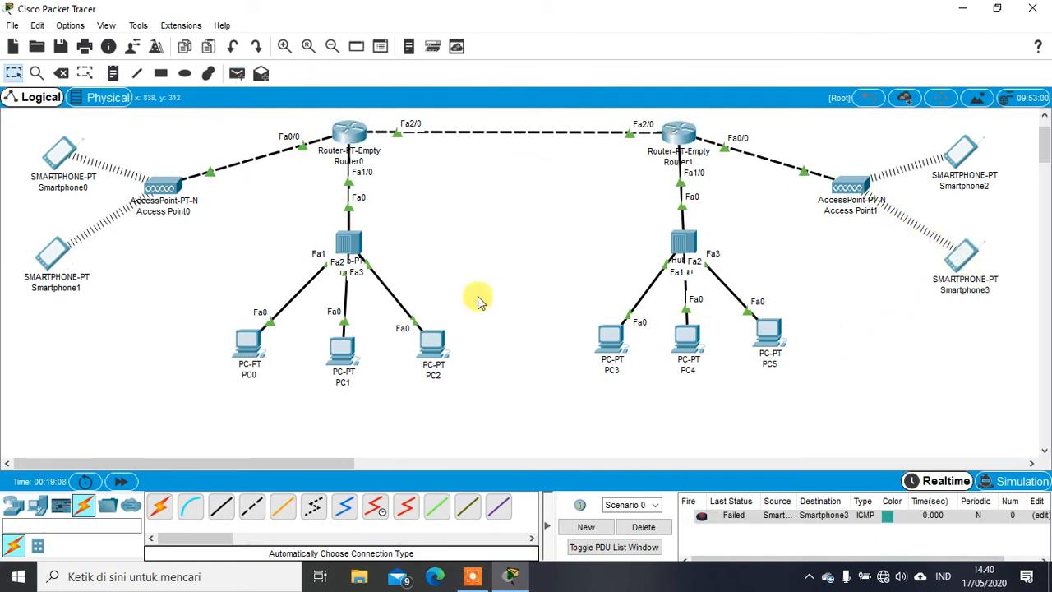
pyautogui.click(237, 74)
pyautogui.click(62, 239)
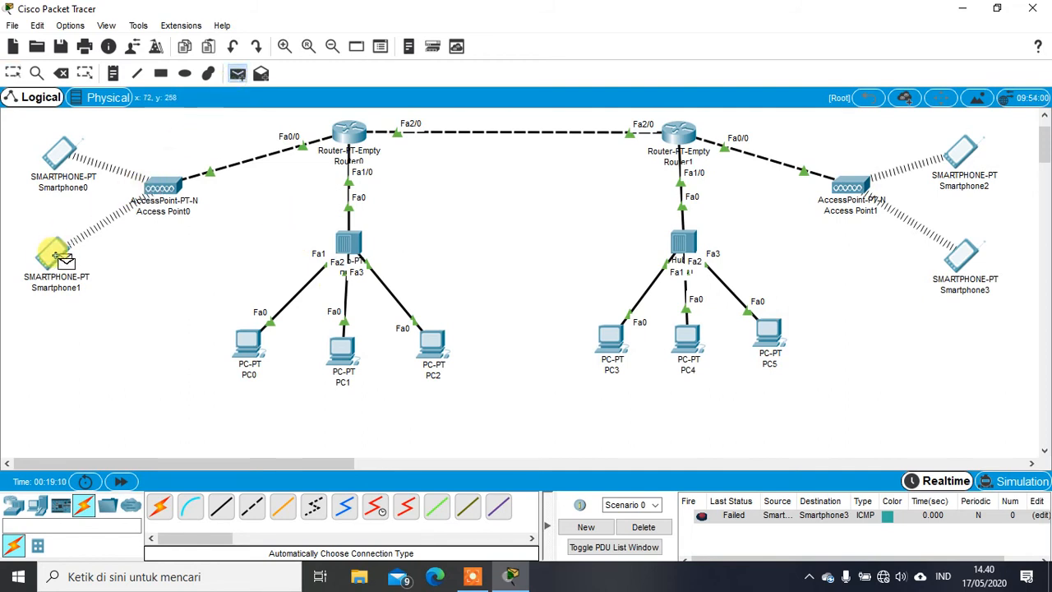
pyautogui.click(953, 261)
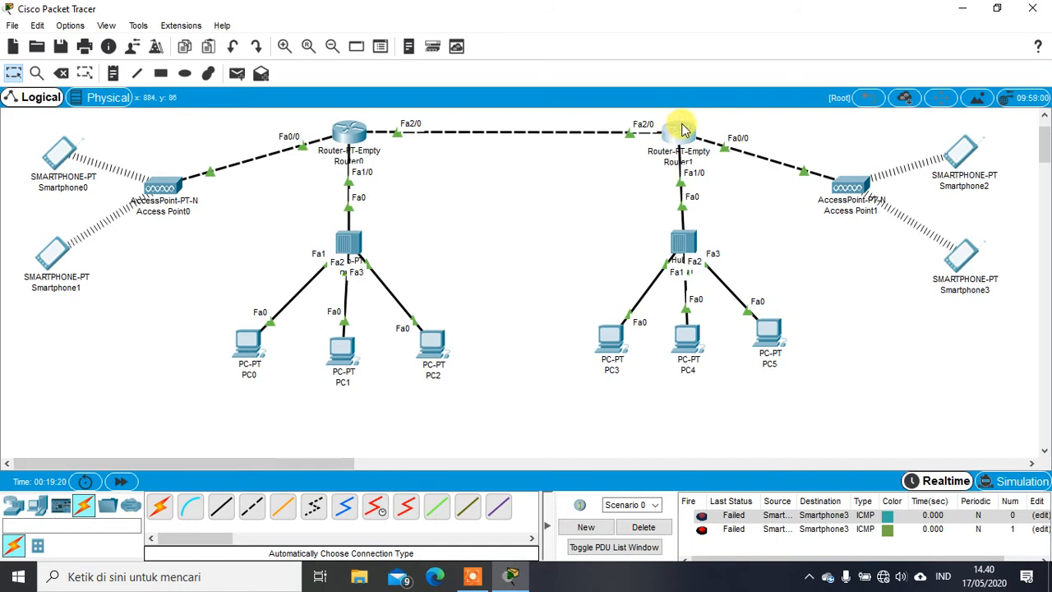
# Open Router0's configuration, place its window clear of both routers, and check its FastEthernet2/0 and FastEthernet0/0 interface settings.
pyautogui.moveTo(681, 130); pyautogui.dragTo(687, 130)
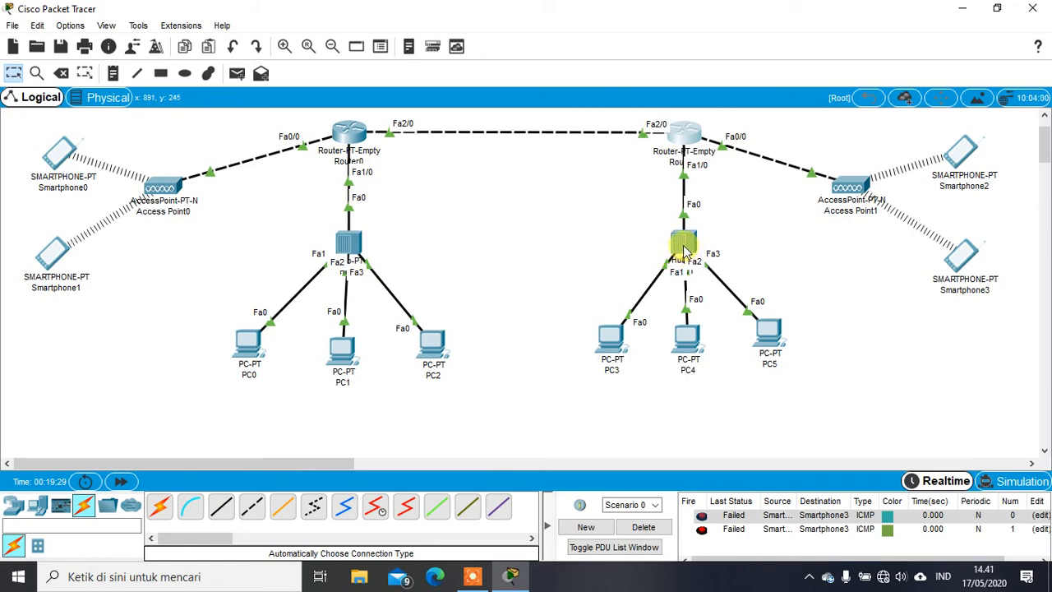
pyautogui.click(352, 138)
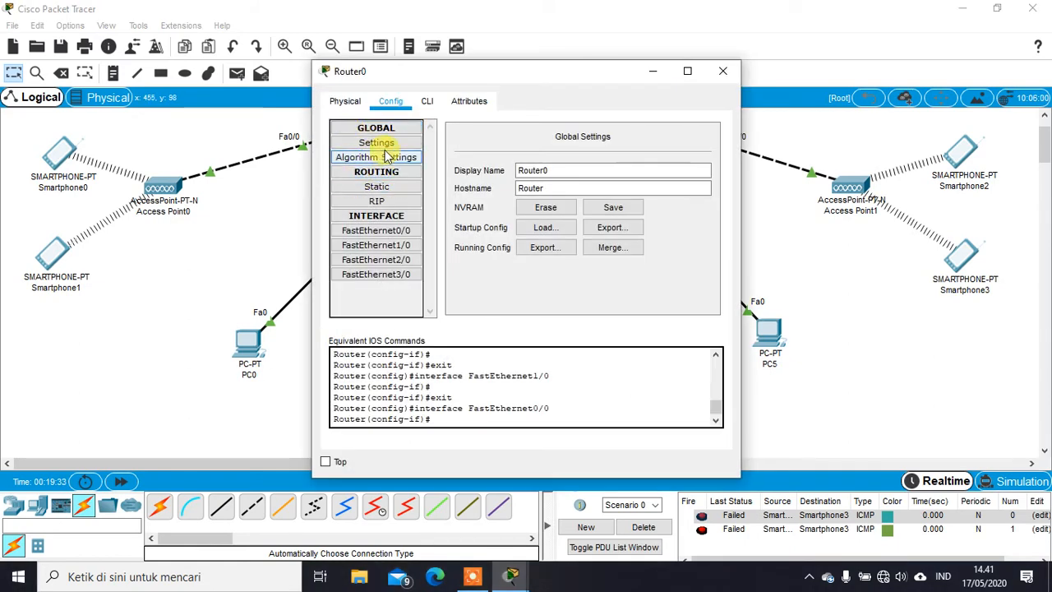
pyautogui.moveTo(565, 82); pyautogui.dragTo(551, 225)
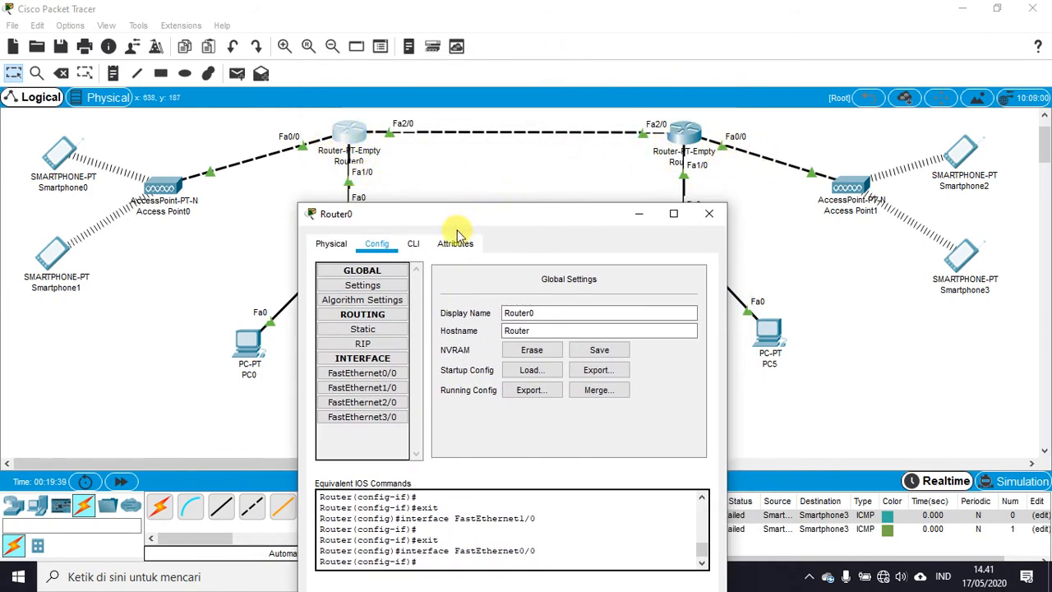
pyautogui.moveTo(463, 217); pyautogui.dragTo(559, 207)
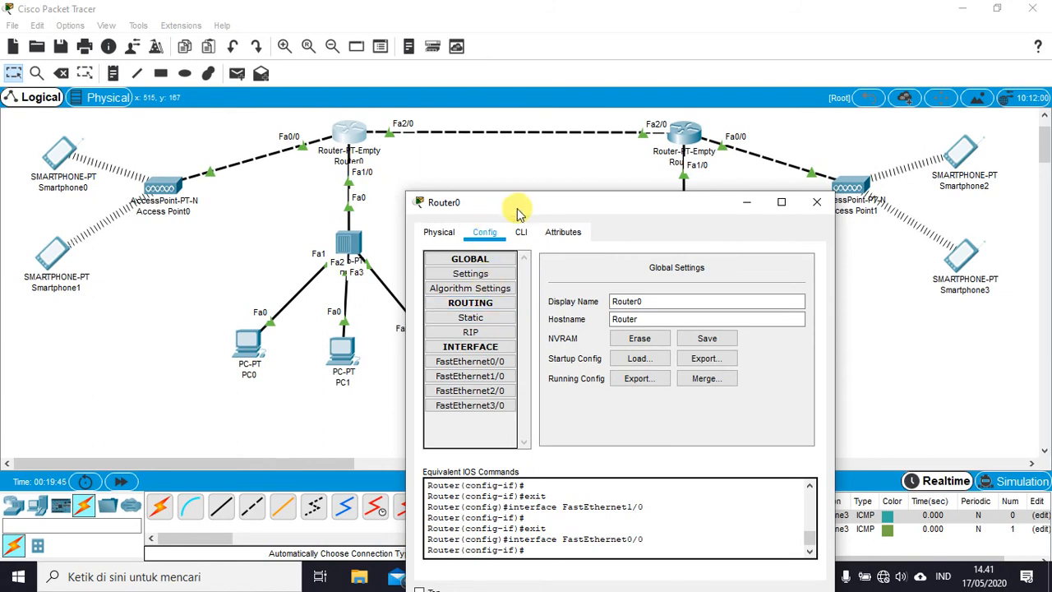
pyautogui.moveTo(521, 210); pyautogui.dragTo(524, 205)
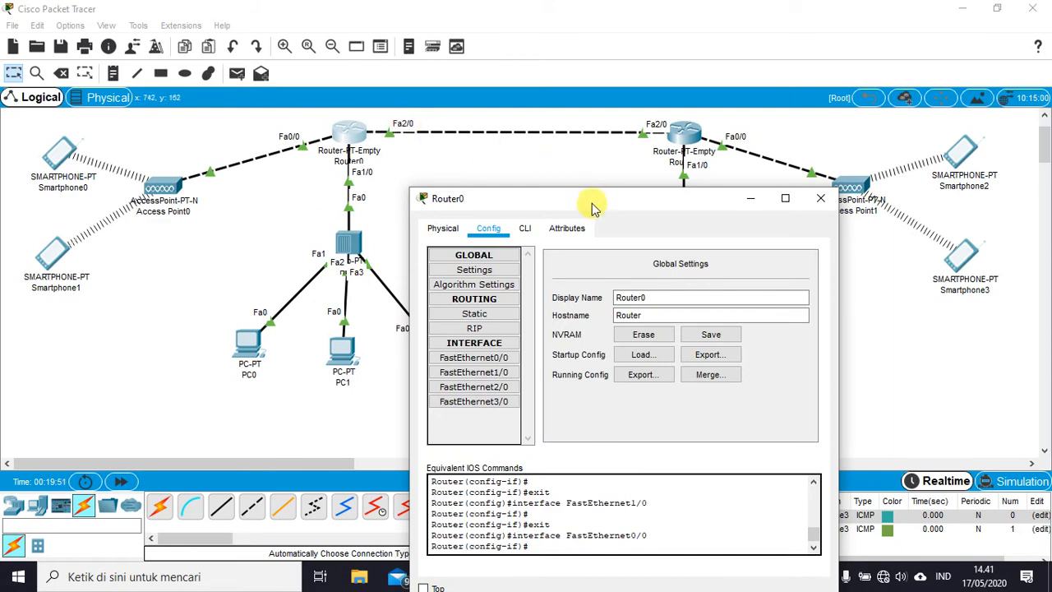
pyautogui.moveTo(592, 204); pyautogui.dragTo(570, 196)
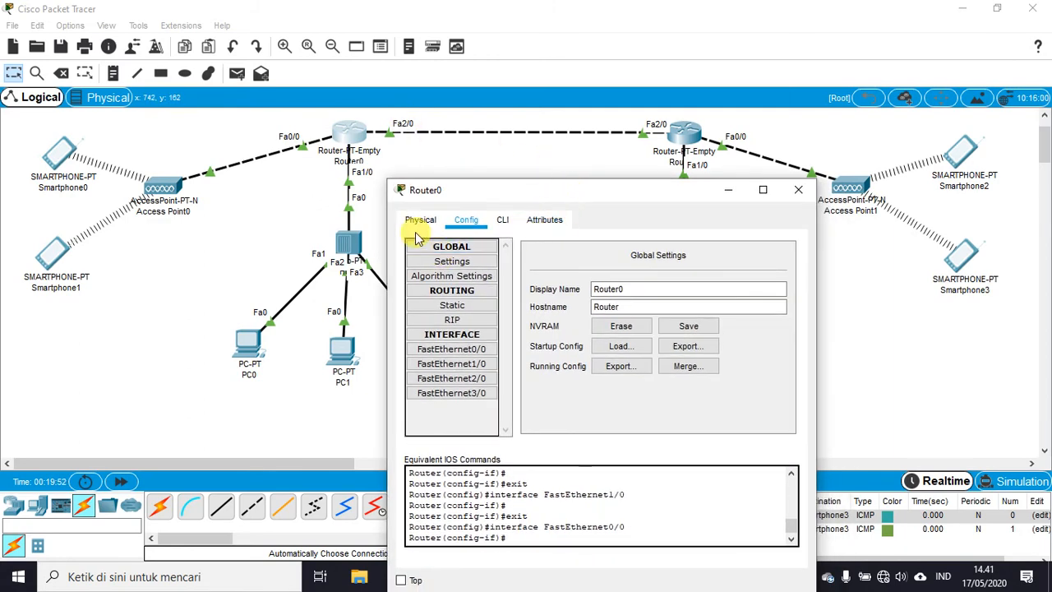
pyautogui.click(471, 380)
pyautogui.click(468, 350)
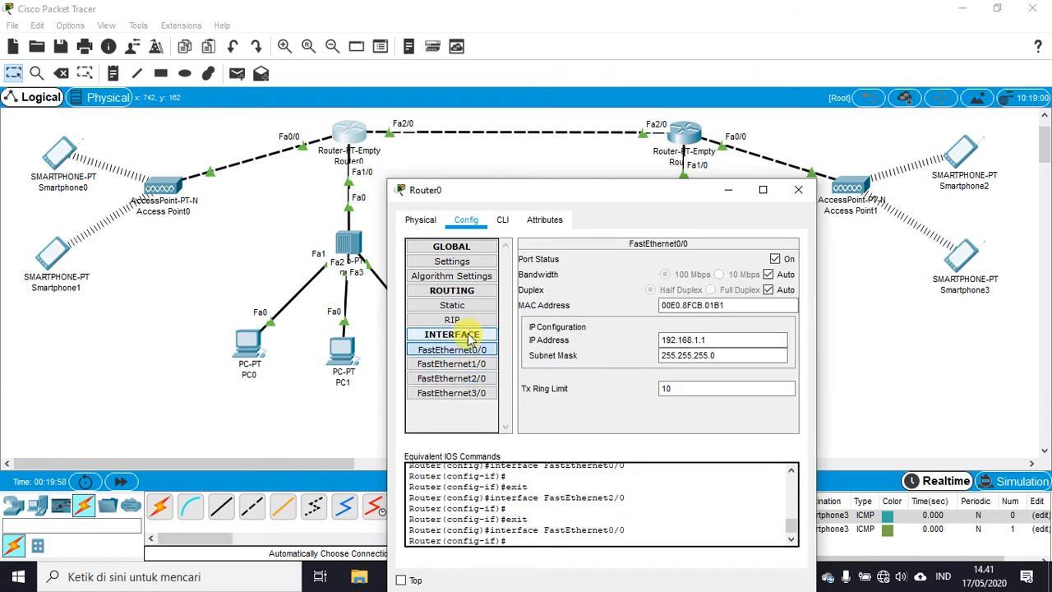
# Add the networks 192.168.1.0, 192.168.2.0 and 192.168.3.0 to Router0's RIP routing.
pyautogui.click(455, 320)
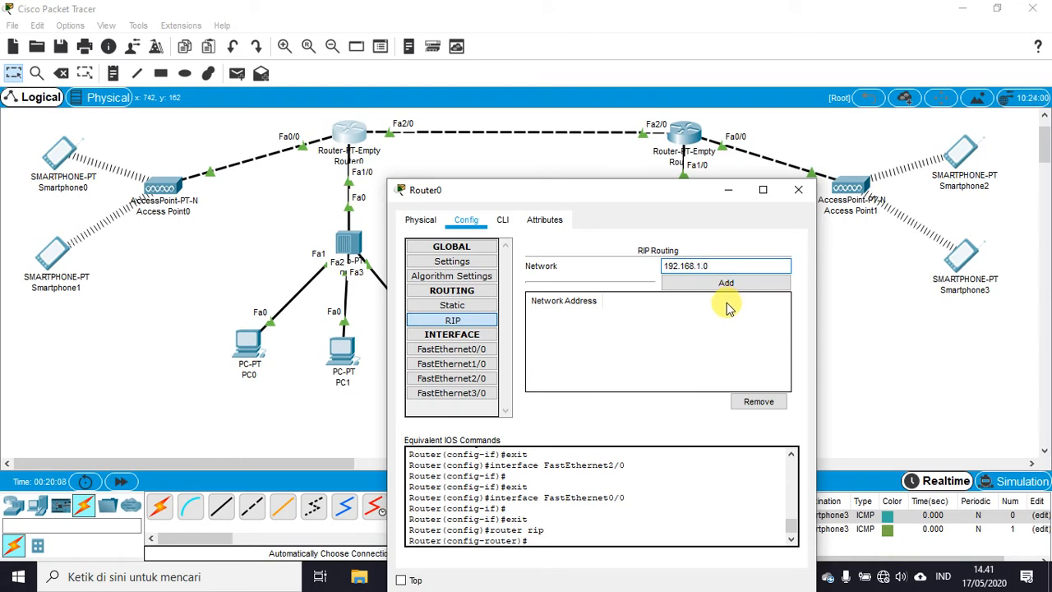
pyautogui.click(727, 282)
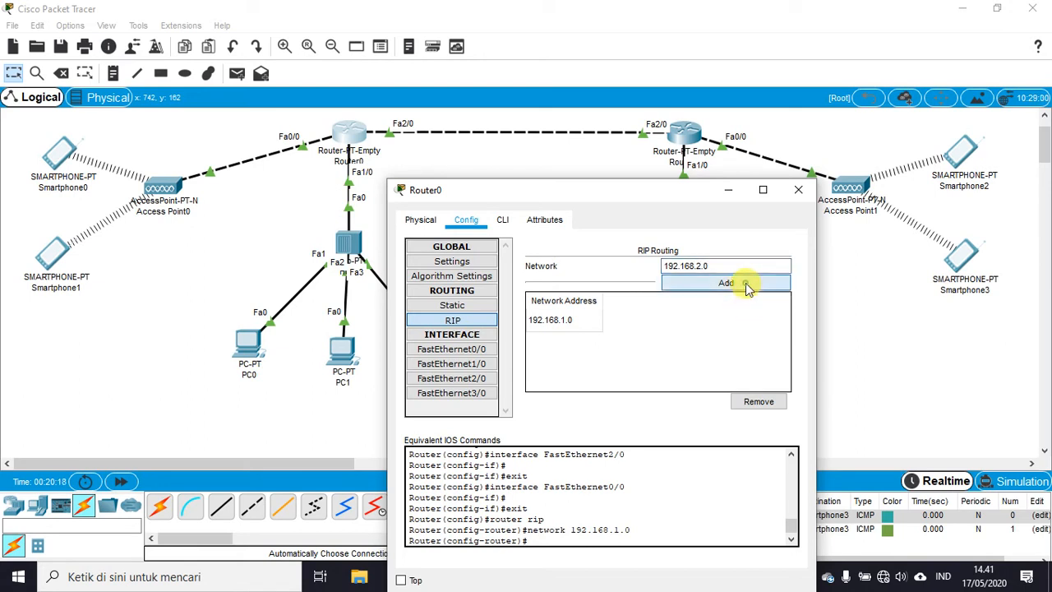
pyautogui.click(746, 285)
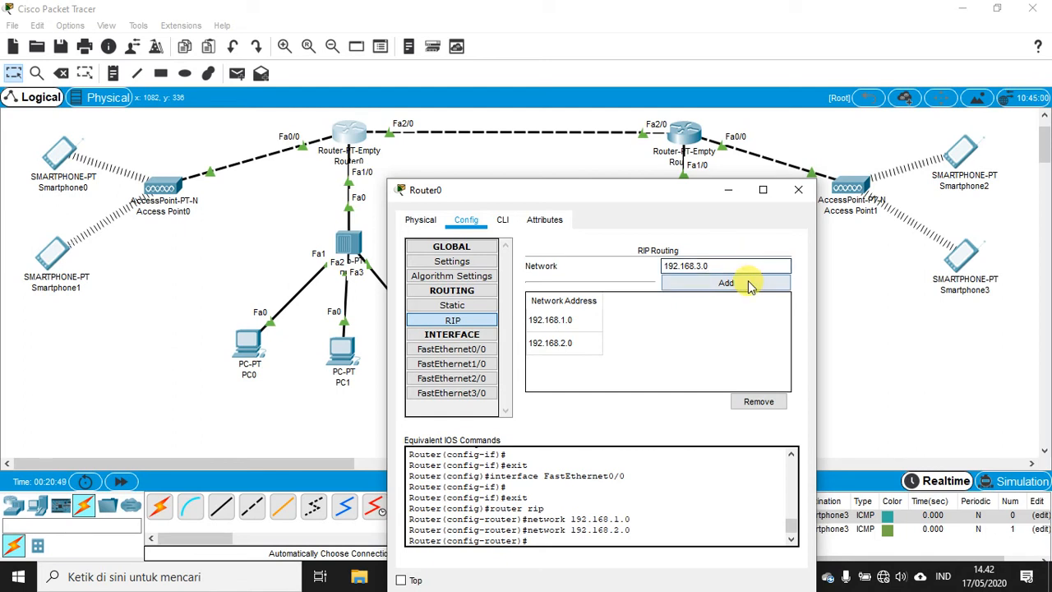
pyautogui.click(749, 284)
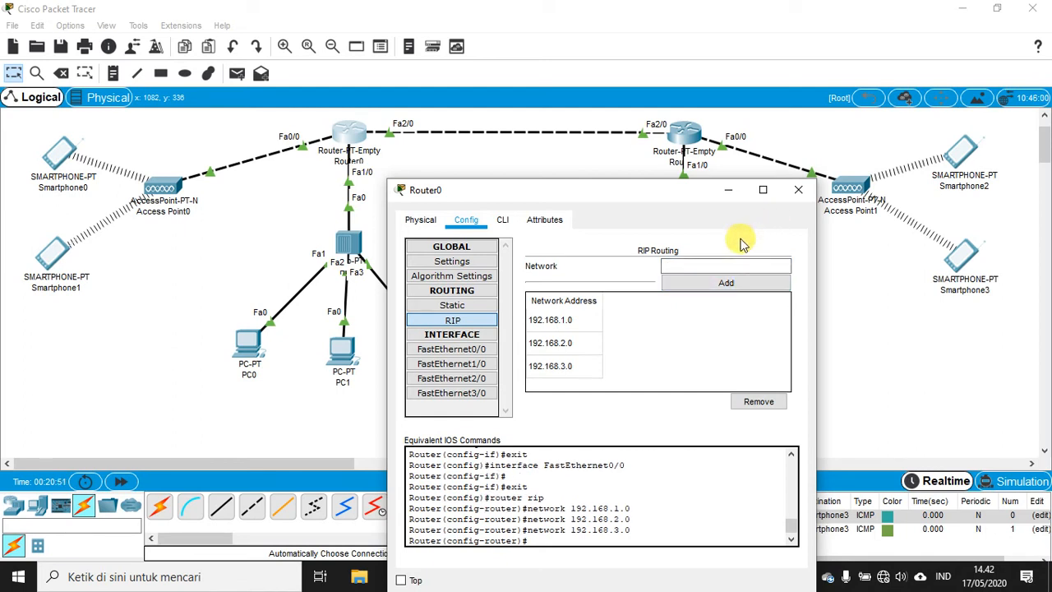
# Open Router1's RIP routing settings and arrange its window beside Router0's, with the link between the routers in view.
pyautogui.moveTo(654, 195); pyautogui.dragTo(364, 172)
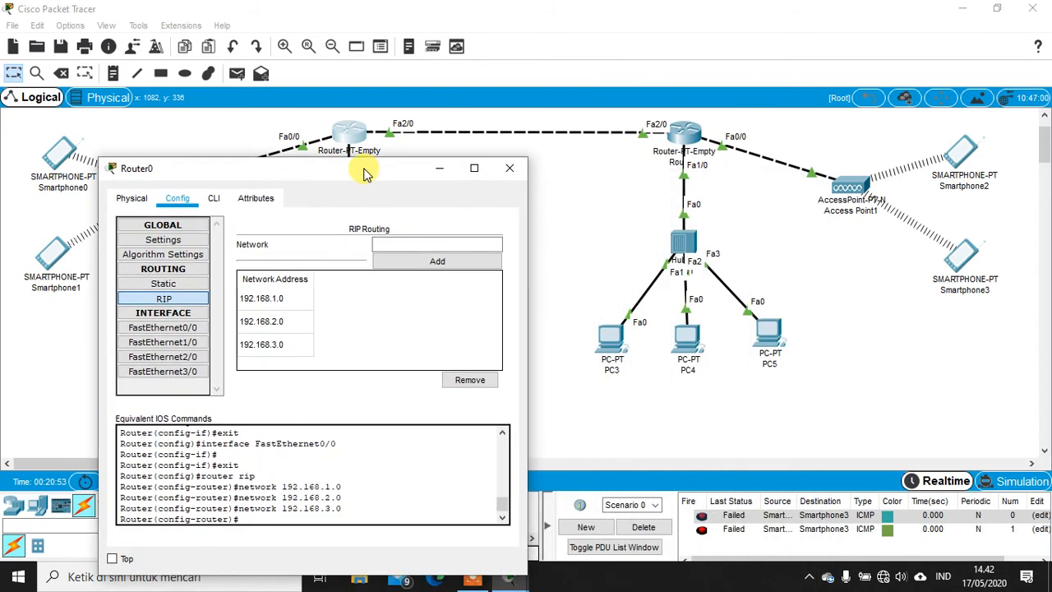
pyautogui.click(684, 134)
pyautogui.click(685, 132)
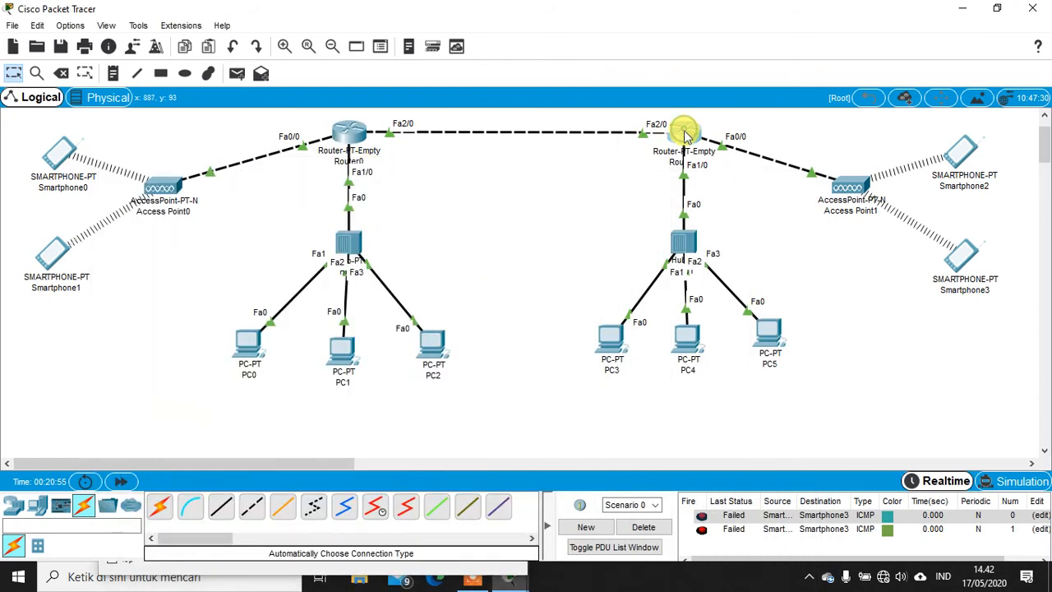
pyautogui.click(521, 583)
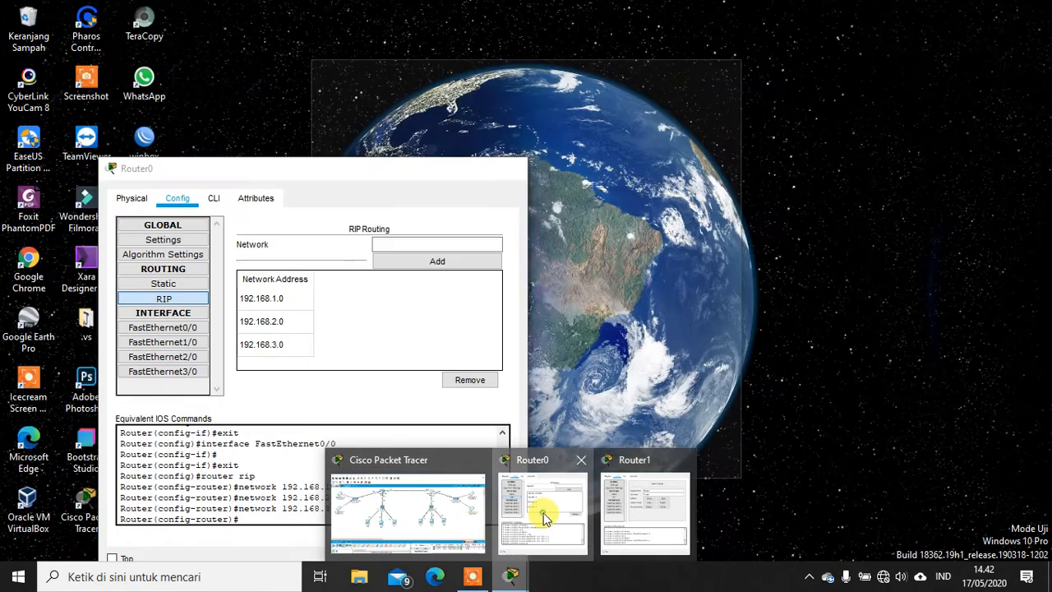
pyautogui.click(540, 516)
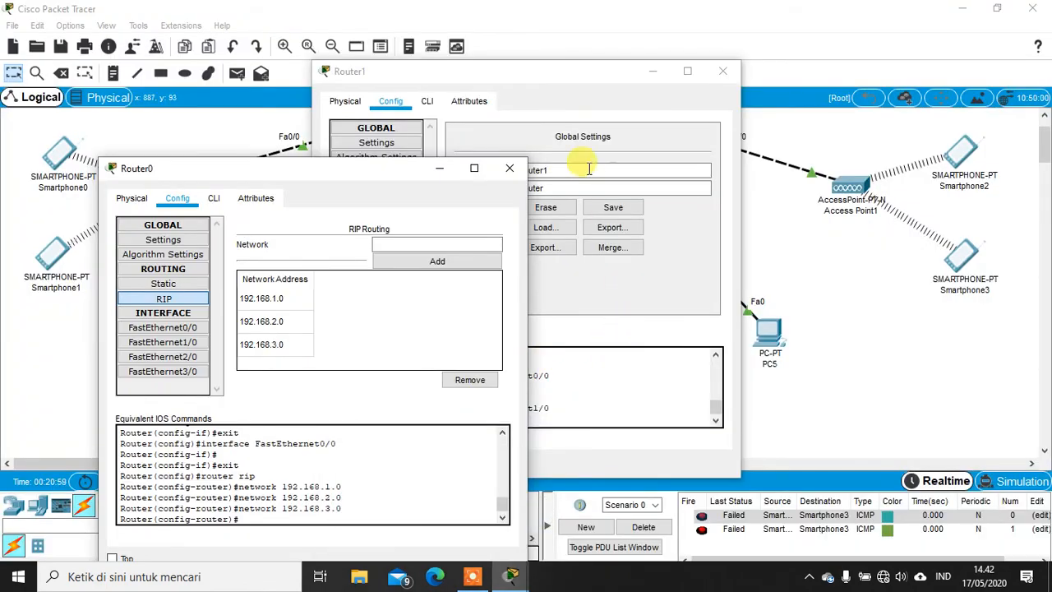
pyautogui.moveTo(535, 75); pyautogui.dragTo(794, 130)
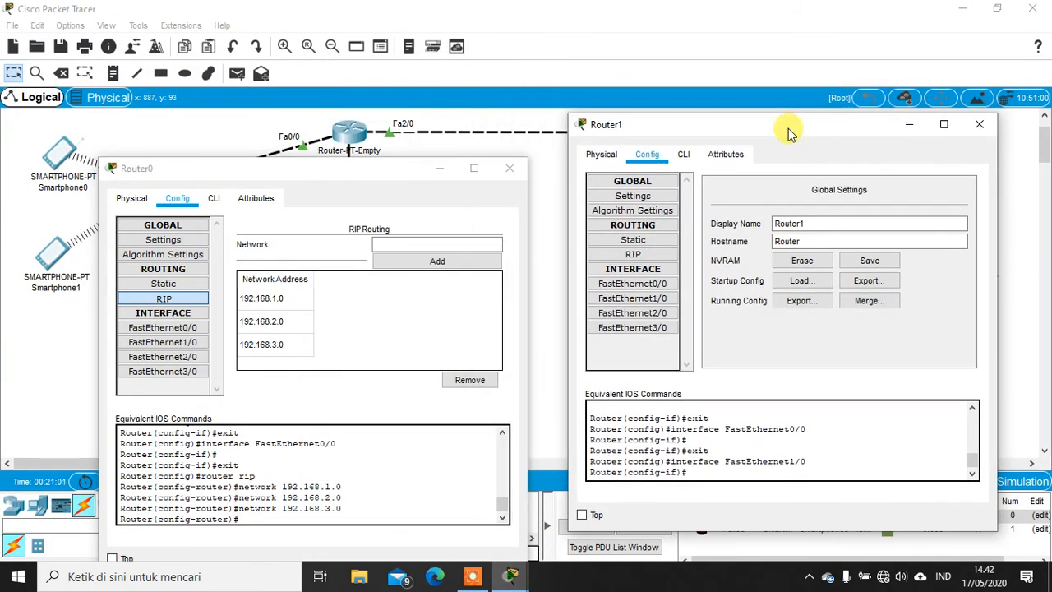
pyautogui.click(652, 255)
pyautogui.click(871, 200)
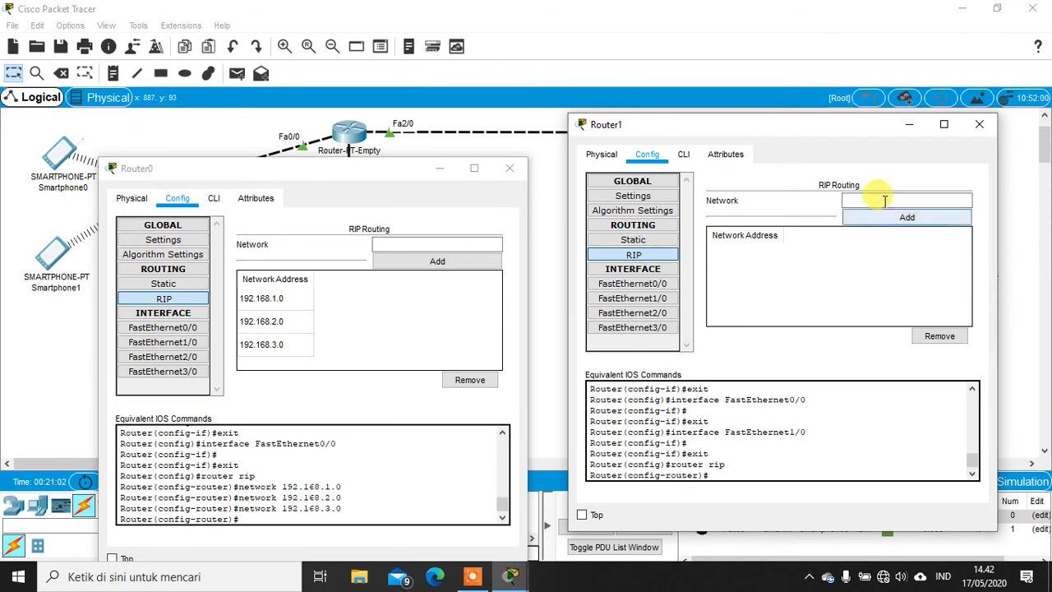
pyautogui.moveTo(810, 129); pyautogui.dragTo(816, 194)
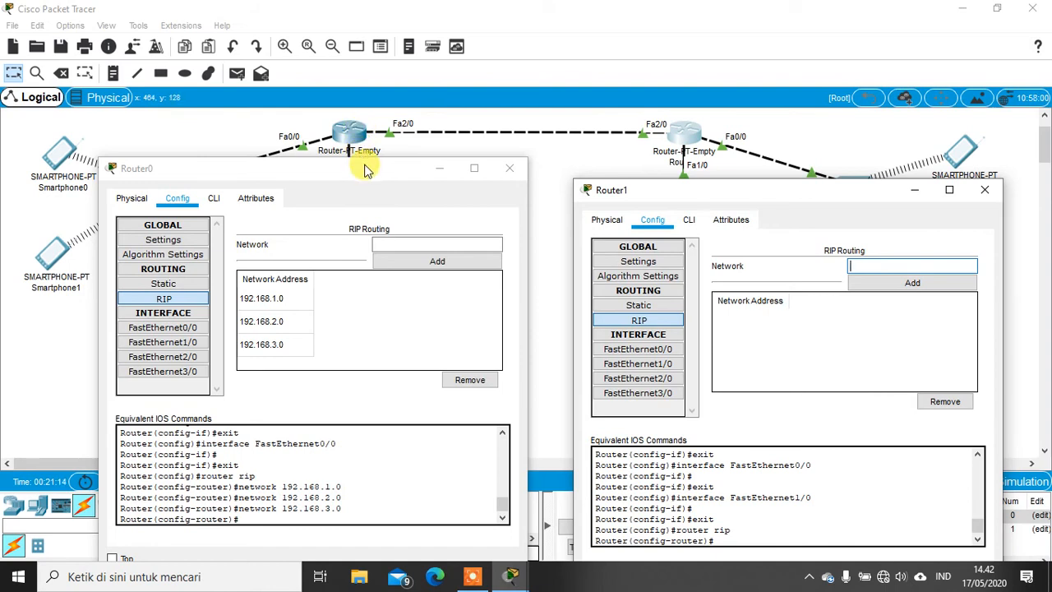
pyautogui.moveTo(360, 162); pyautogui.dragTo(362, 195)
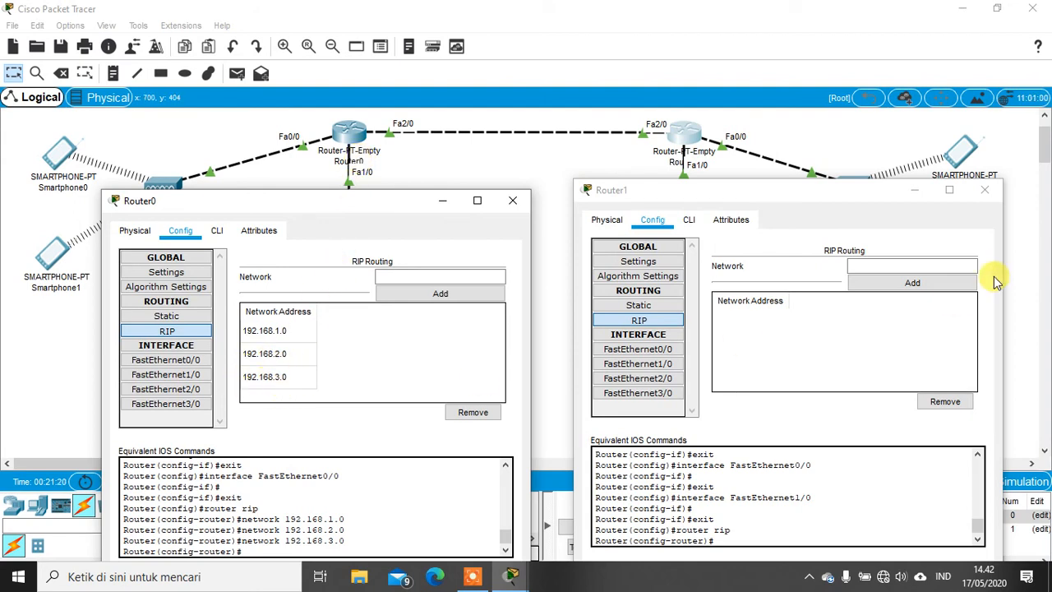
# Add the networks 192.168.3.0, 192.168.4.0 and 192.168.5.0 to Router1's RIP routing.
pyautogui.click(903, 266)
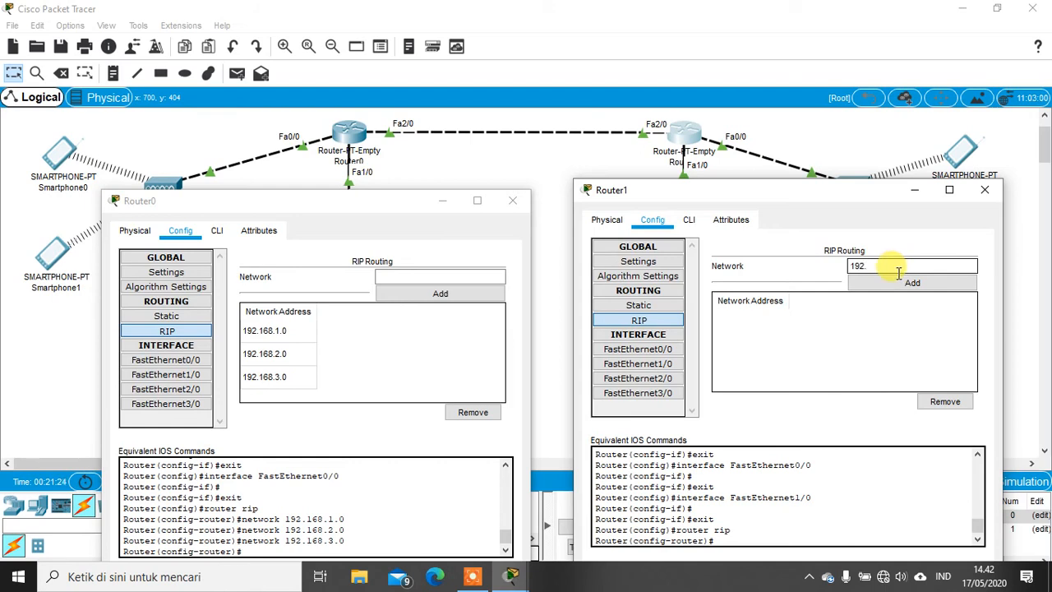
pyautogui.write('192.')
pyautogui.press('BackSpace')
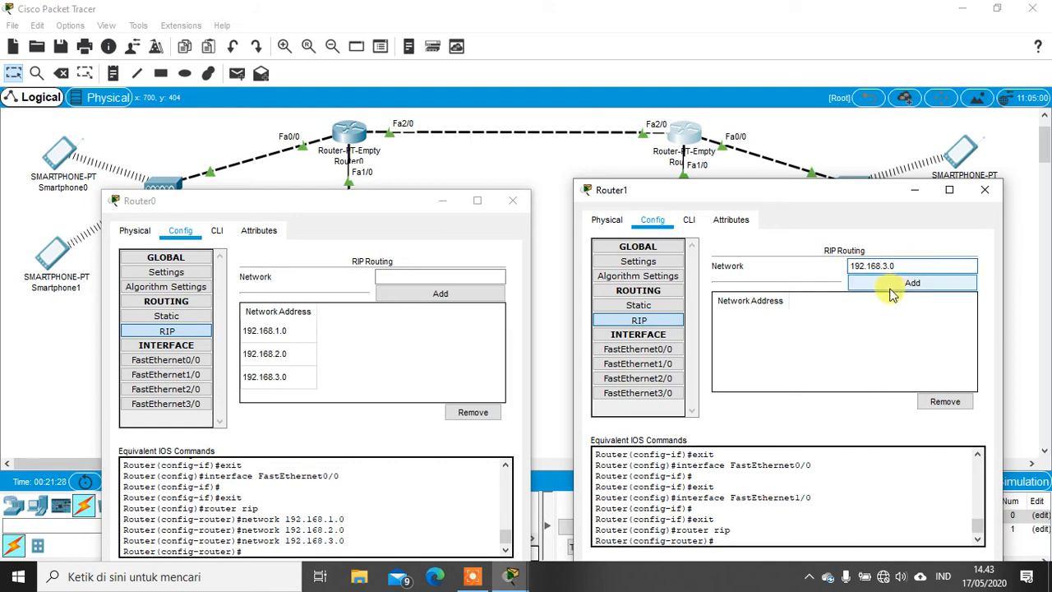
pyautogui.click(890, 288)
pyautogui.click(893, 265)
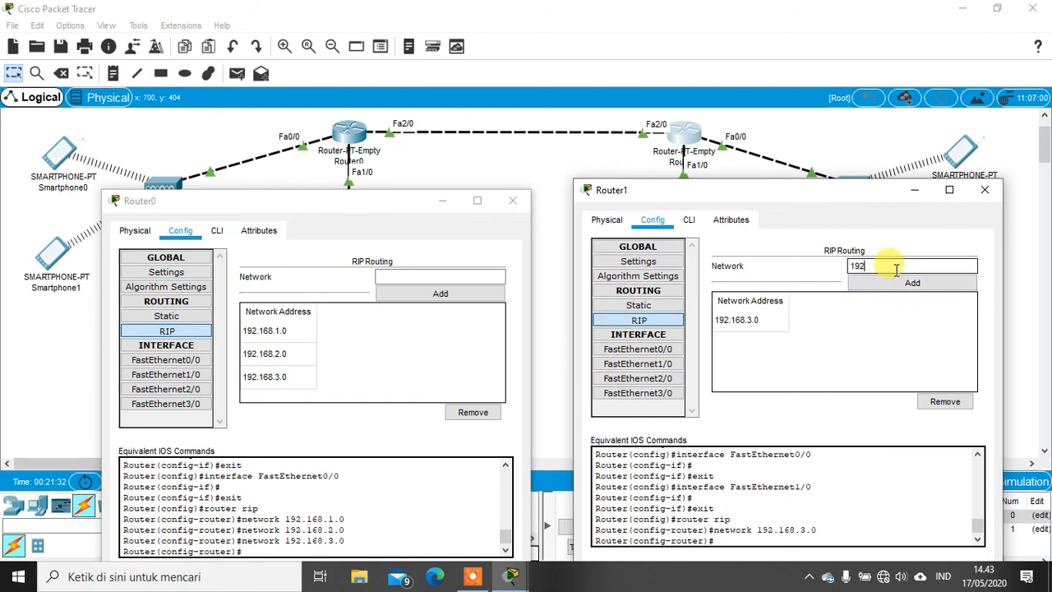
pyautogui.write('192.168.4.0')
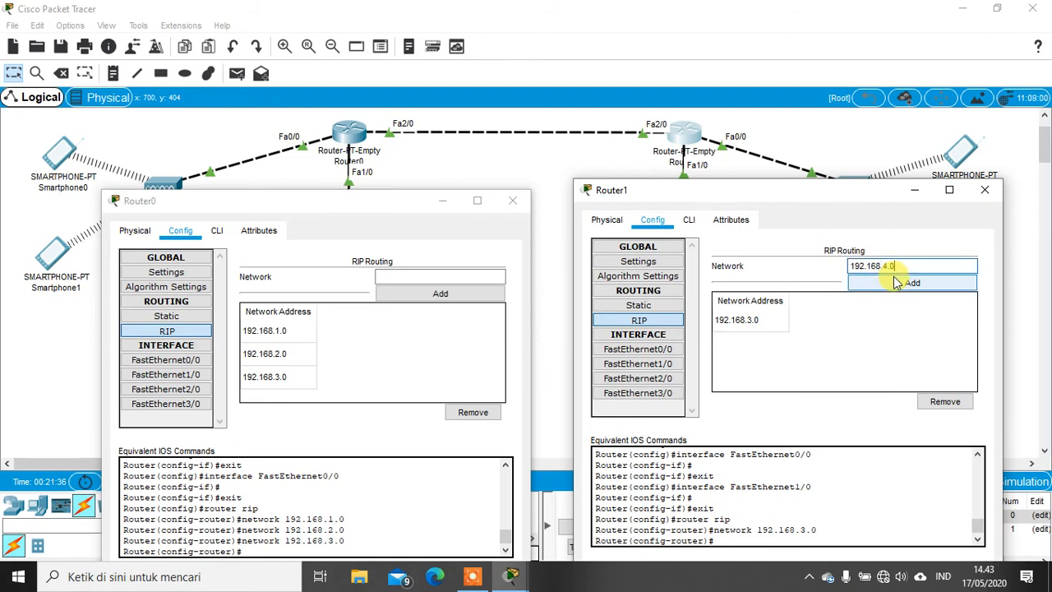
pyautogui.click(896, 283)
pyautogui.click(907, 264)
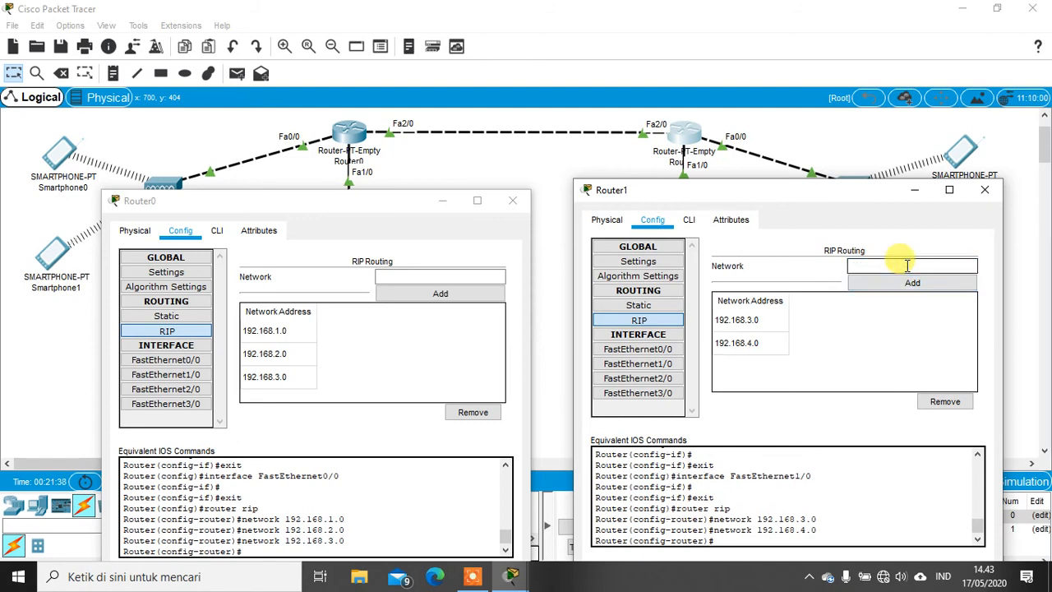
pyautogui.write('192.168.5.0')
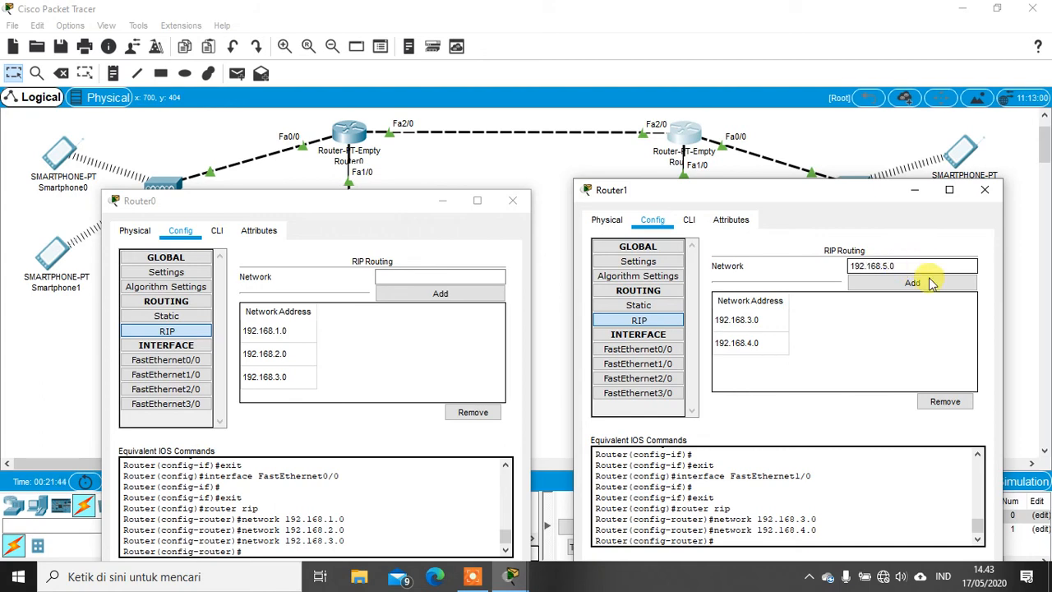
pyautogui.click(918, 290)
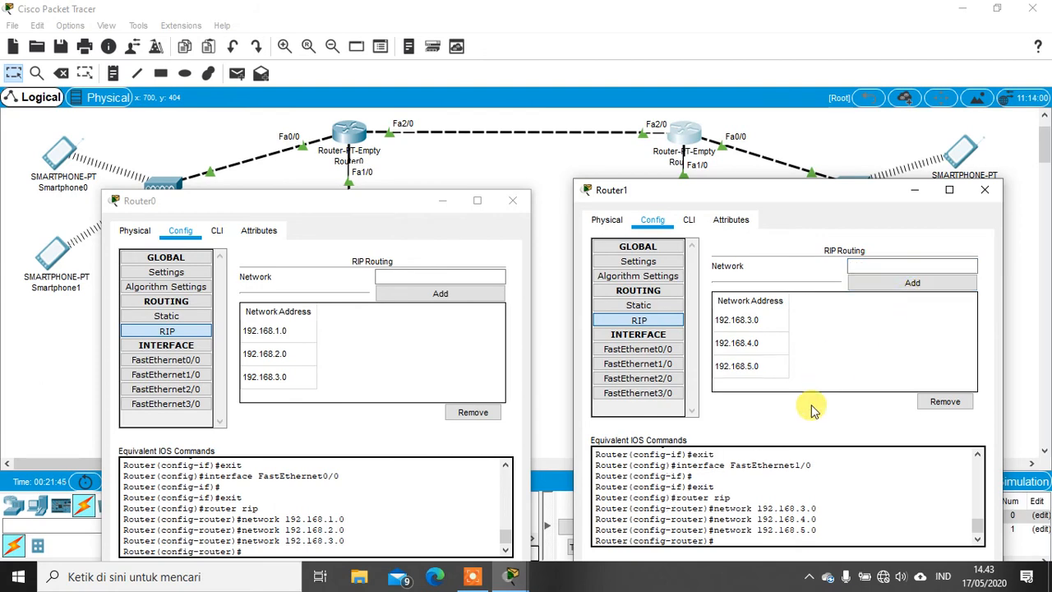
# Line up the Router0 and Router1 windows to compare their RIP networks, and close both.
pyautogui.moveTo(362, 203); pyautogui.dragTo(339, 166)
pyautogui.moveTo(809, 196); pyautogui.dragTo(809, 159)
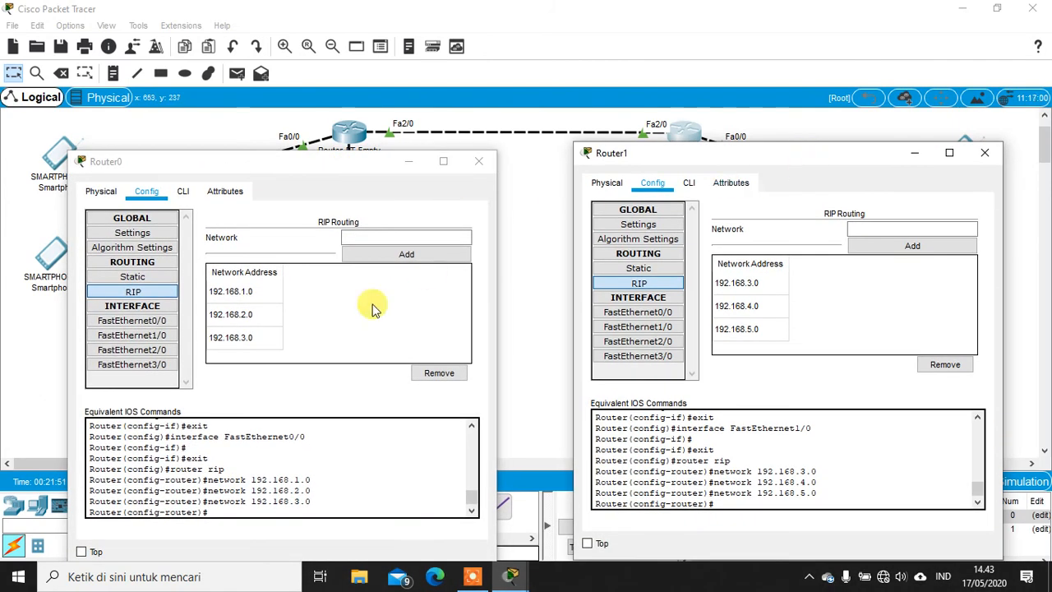
pyautogui.click(479, 163)
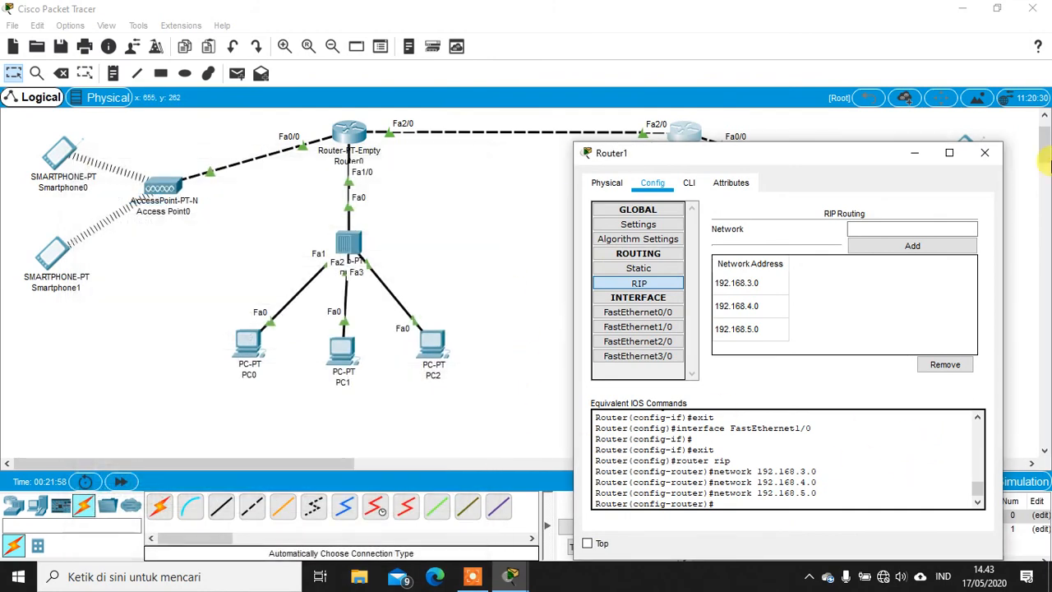
pyautogui.click(985, 152)
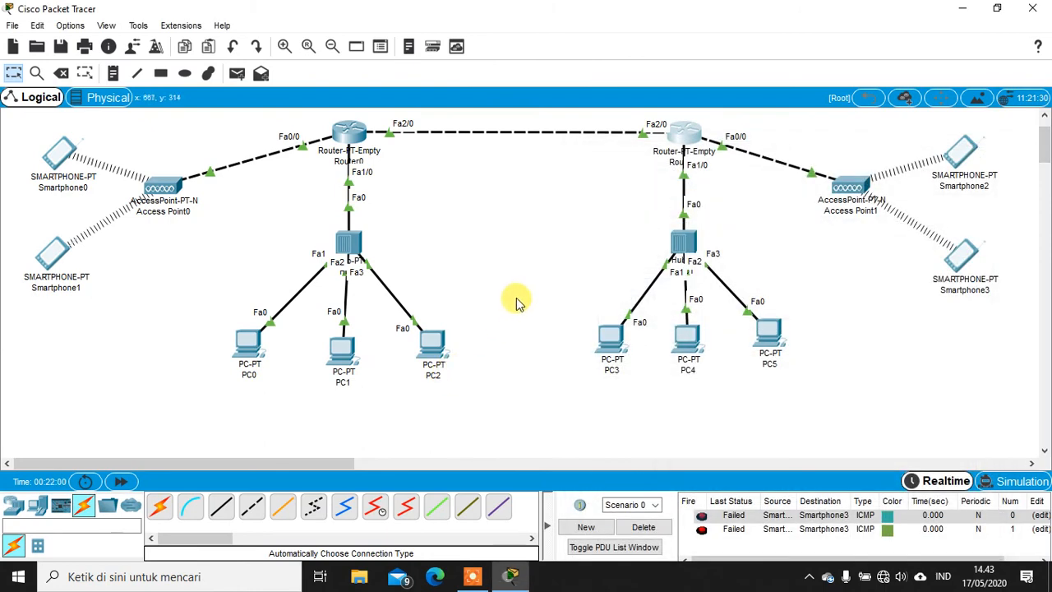
# Delete the old PDU tests of Scenario 0 and send a simple PDU from Smartphone1 to Smartphone3 twice.
pyautogui.click(638, 527)
pyautogui.click(237, 73)
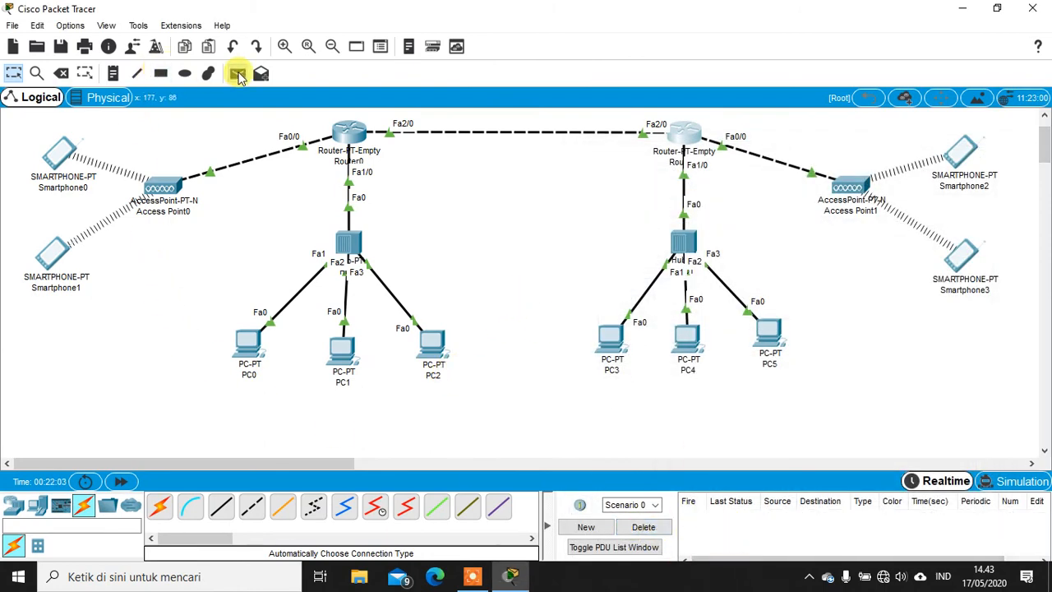
pyautogui.click(80, 250)
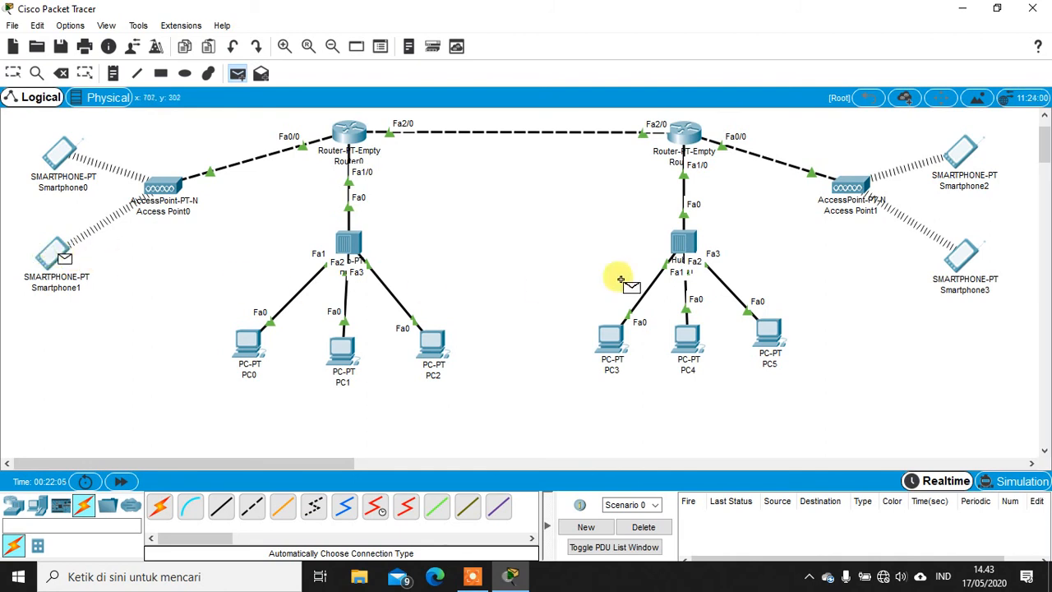
pyautogui.click(960, 255)
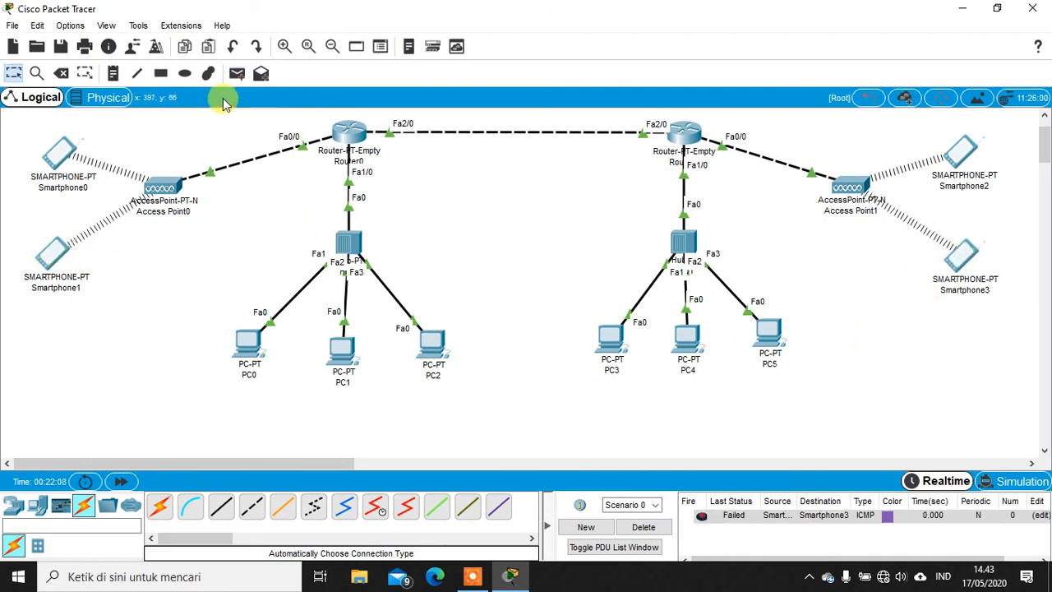
pyautogui.click(237, 73)
pyautogui.click(139, 175)
pyautogui.click(49, 245)
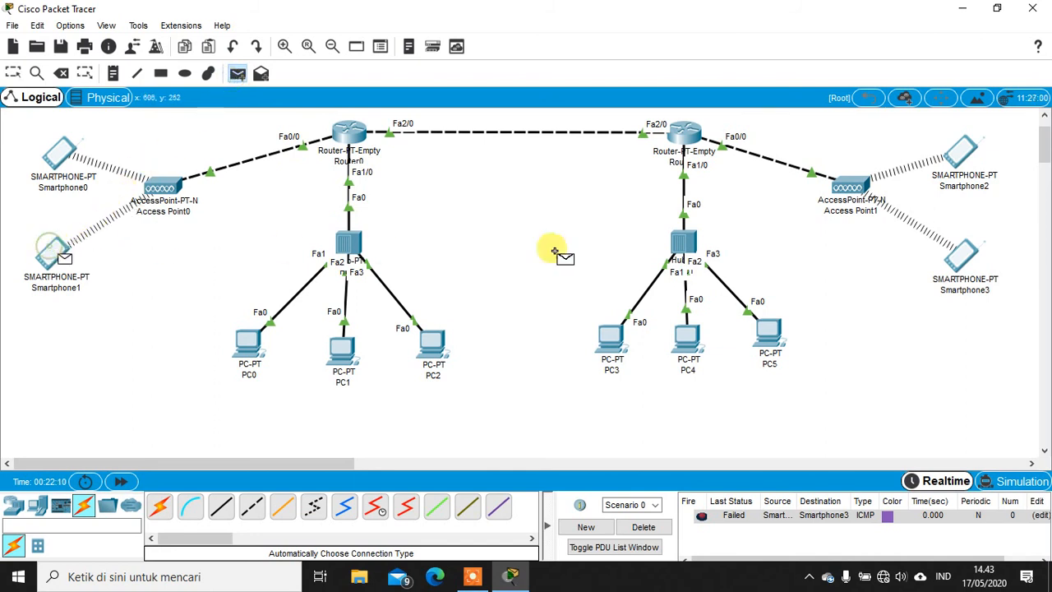
pyautogui.click(958, 259)
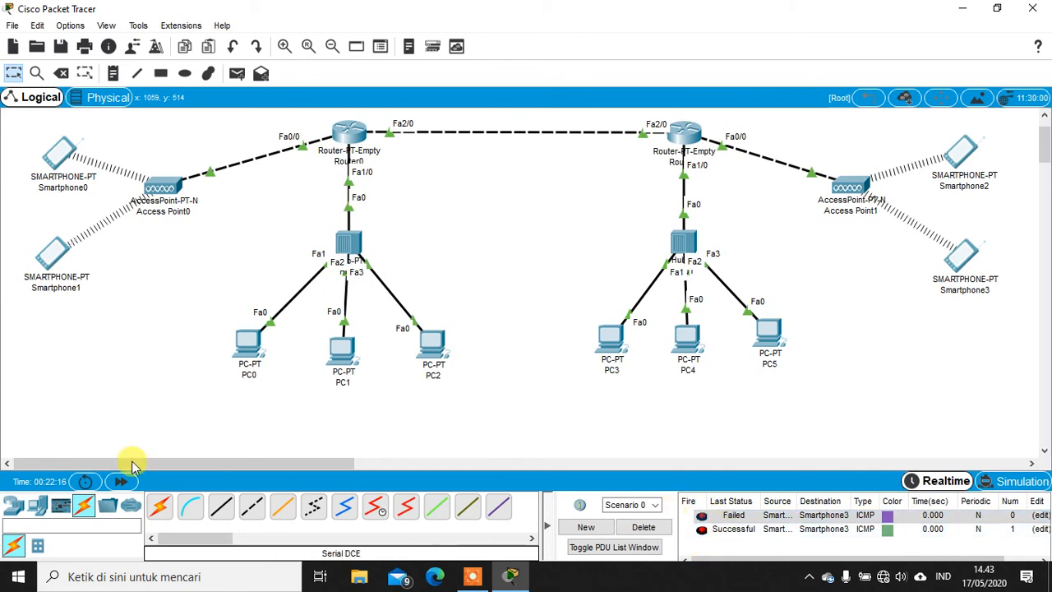
# Send another simple PDU from Smartphone1 to Smartphone3 and delete all PDU tests of Scenario 0.
pyautogui.click(237, 73)
pyautogui.click(66, 254)
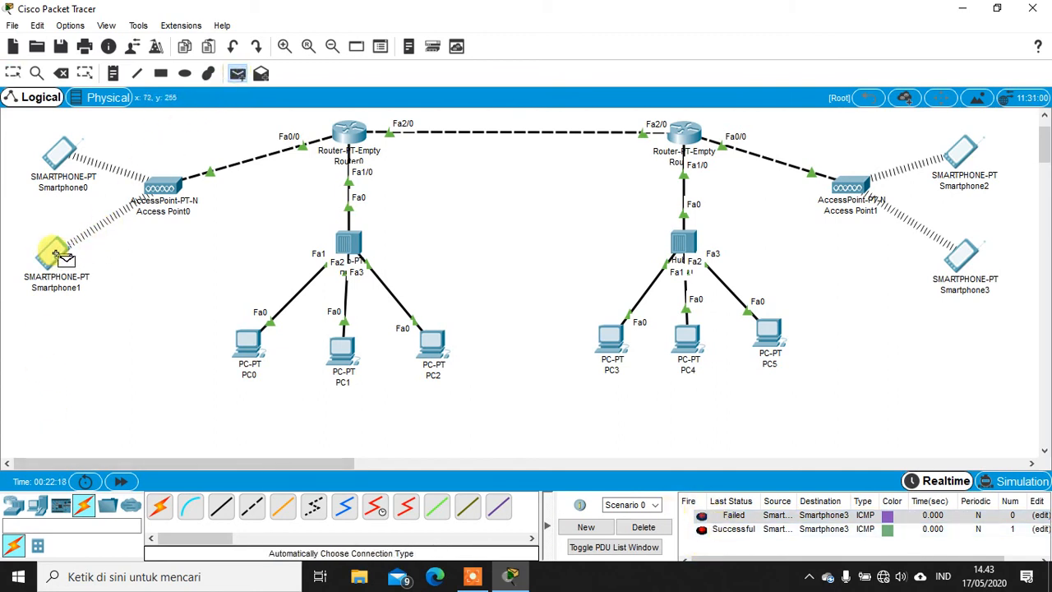
pyautogui.click(958, 255)
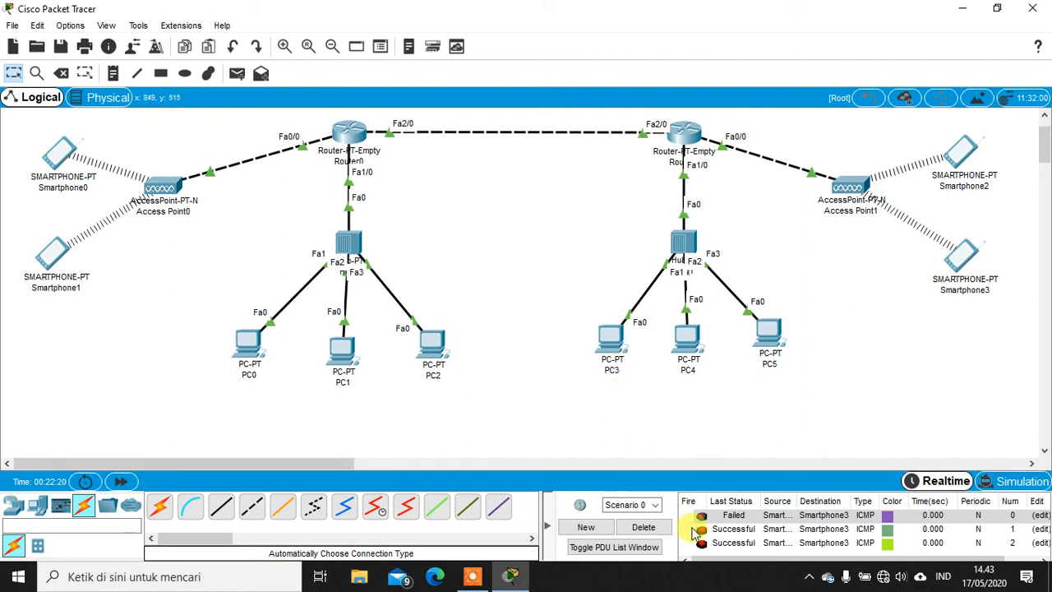
pyautogui.click(644, 527)
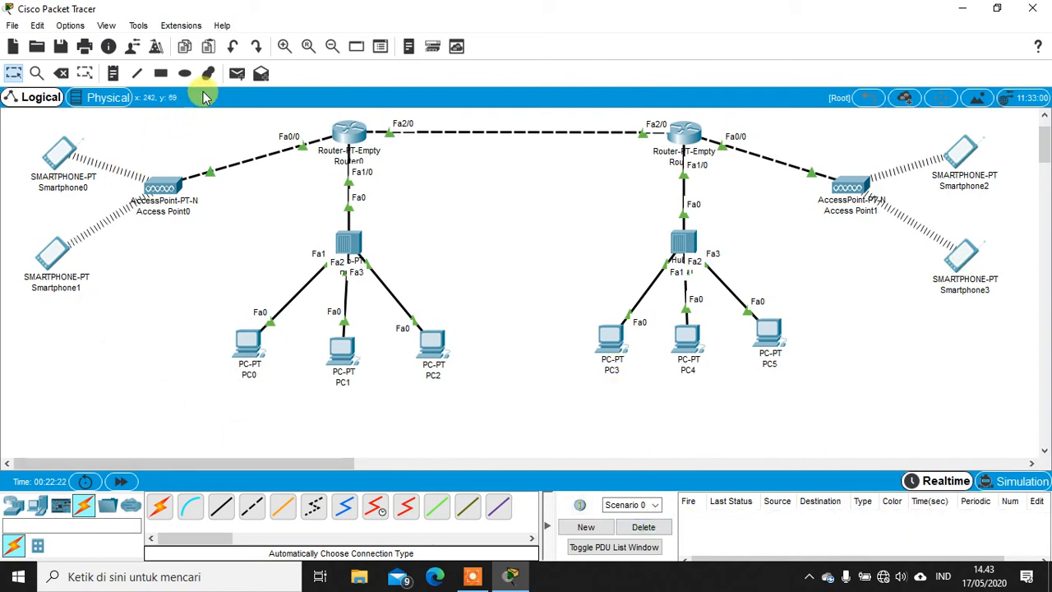
# Send a simple PDU from Smartphone1 to Smartphone2 three times.
pyautogui.click(236, 73)
pyautogui.click(54, 257)
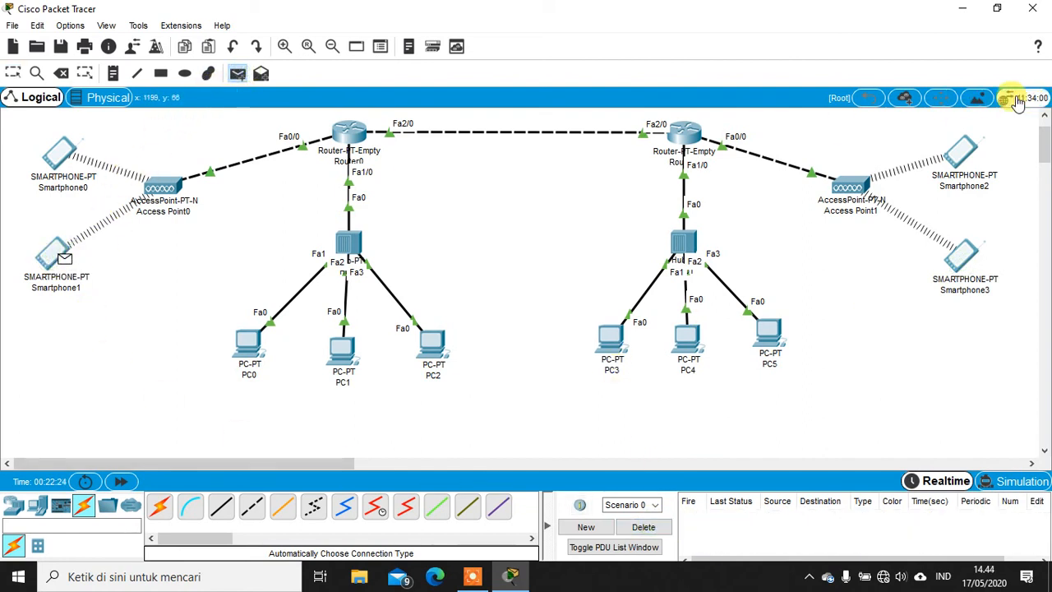
pyautogui.click(960, 154)
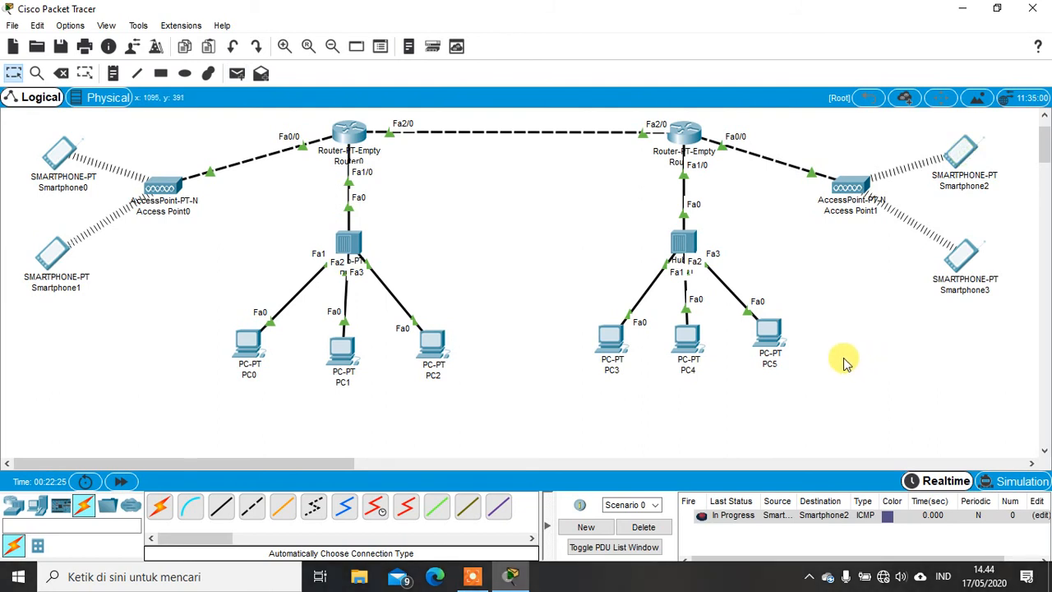
pyautogui.click(236, 75)
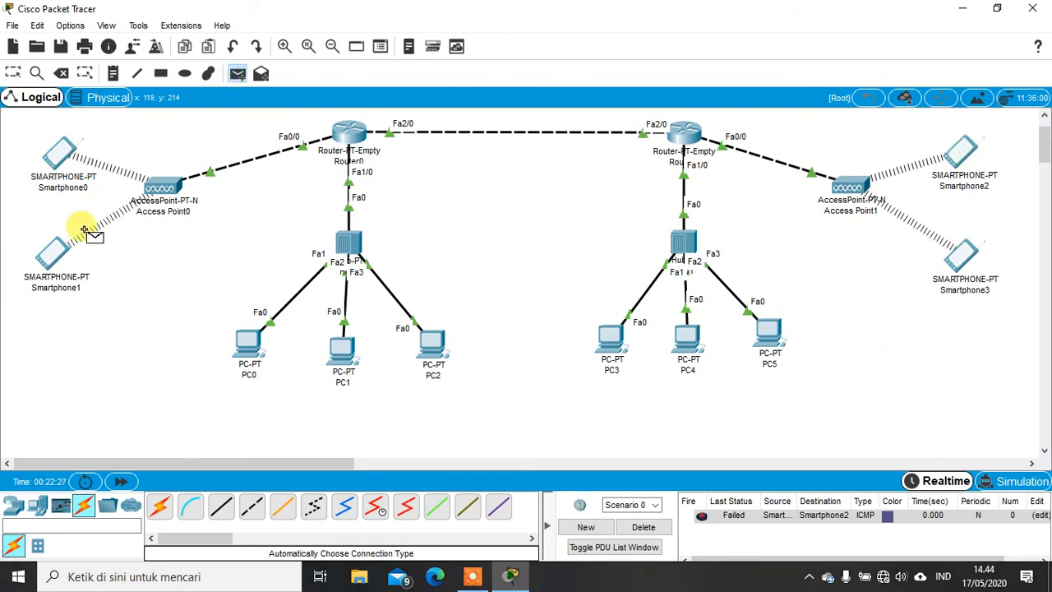
pyautogui.click(55, 257)
pyautogui.click(951, 153)
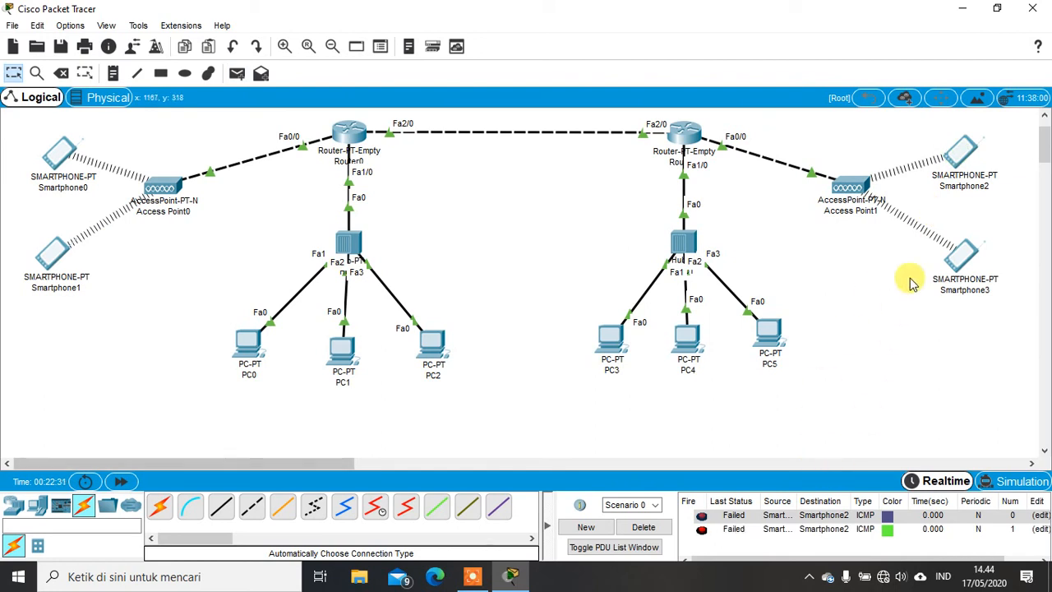
pyautogui.click(237, 73)
pyautogui.click(56, 256)
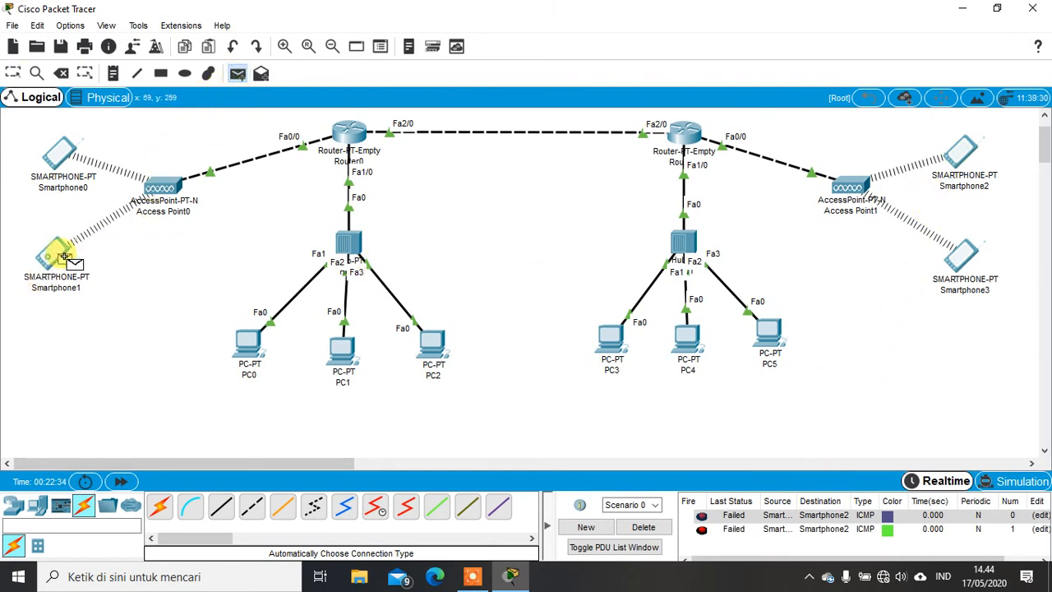
pyautogui.click(956, 154)
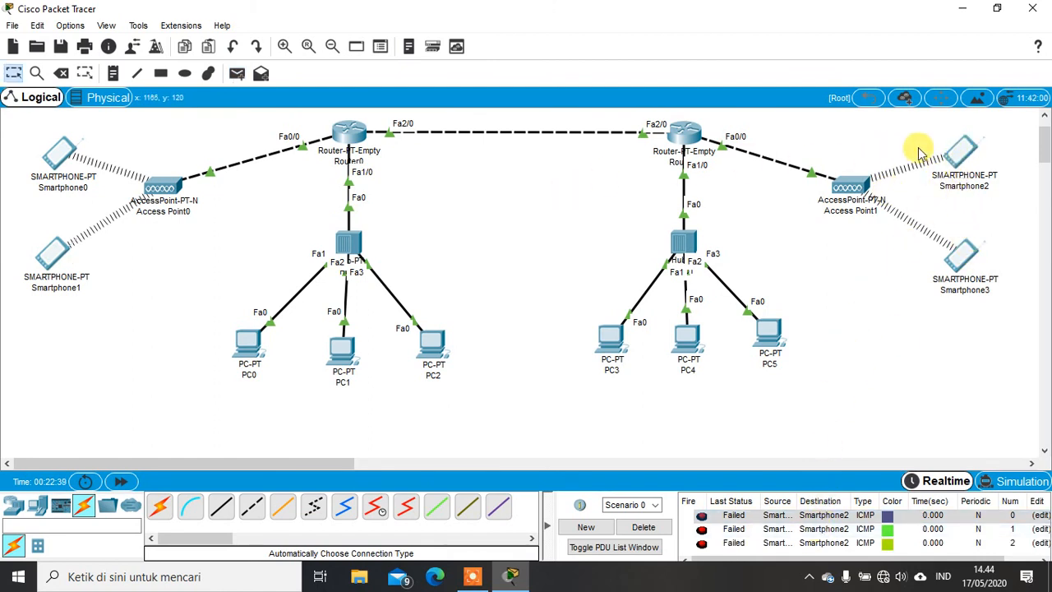
# Set Smartphone2's default gateway to 192.168.4.1 in its static IP configuration.
pyautogui.click(956, 156)
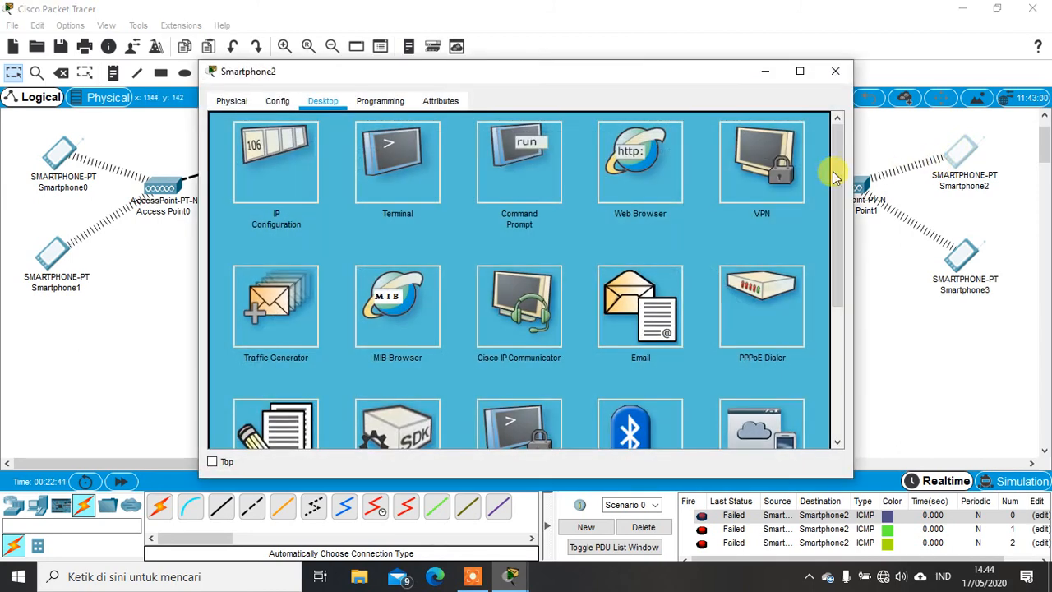
pyautogui.click(282, 173)
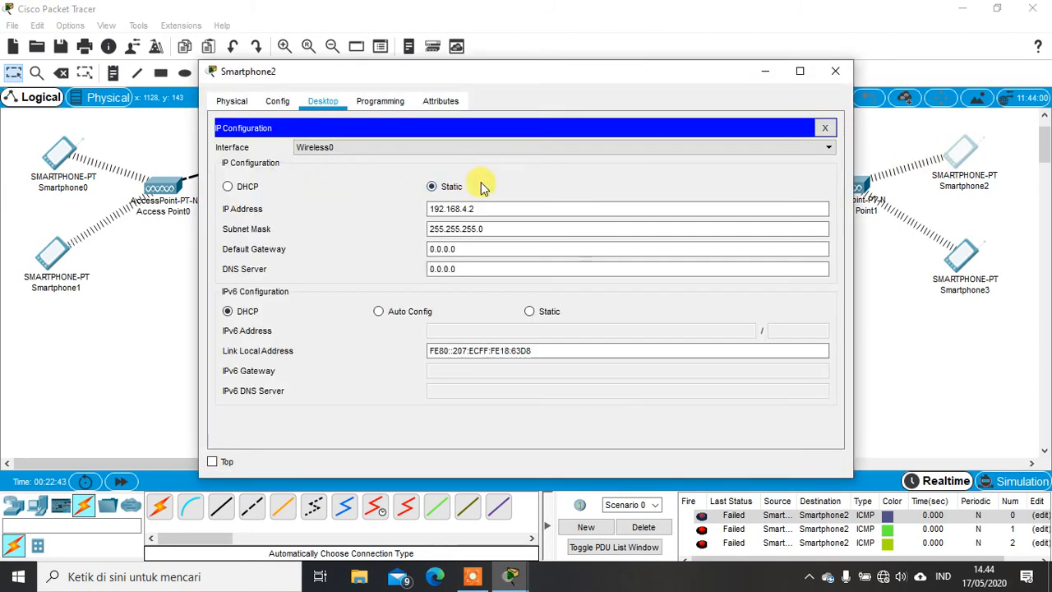
pyautogui.click(481, 248)
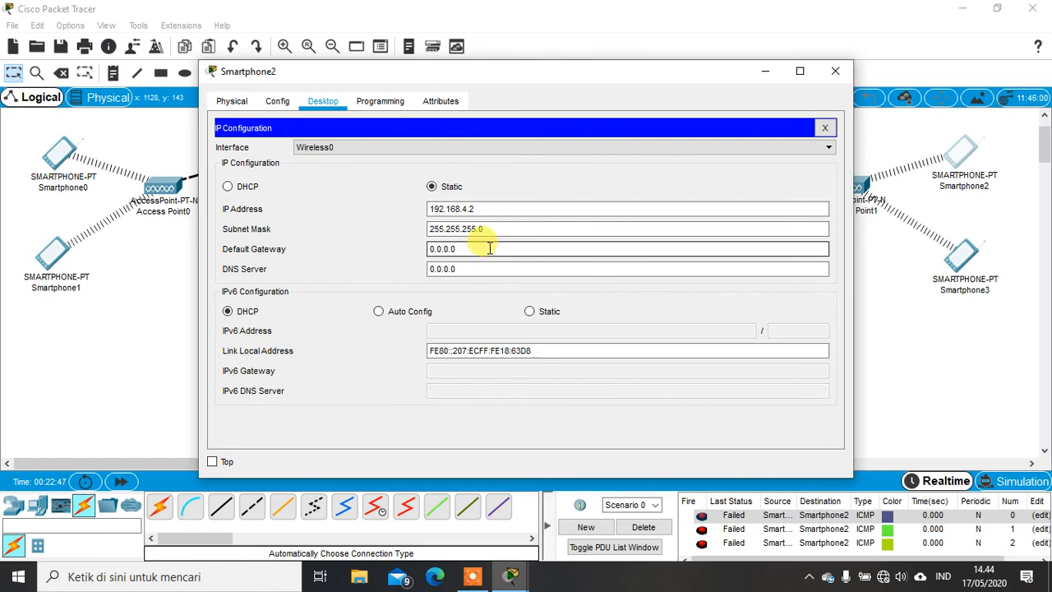
pyautogui.doubleClick(508, 248)
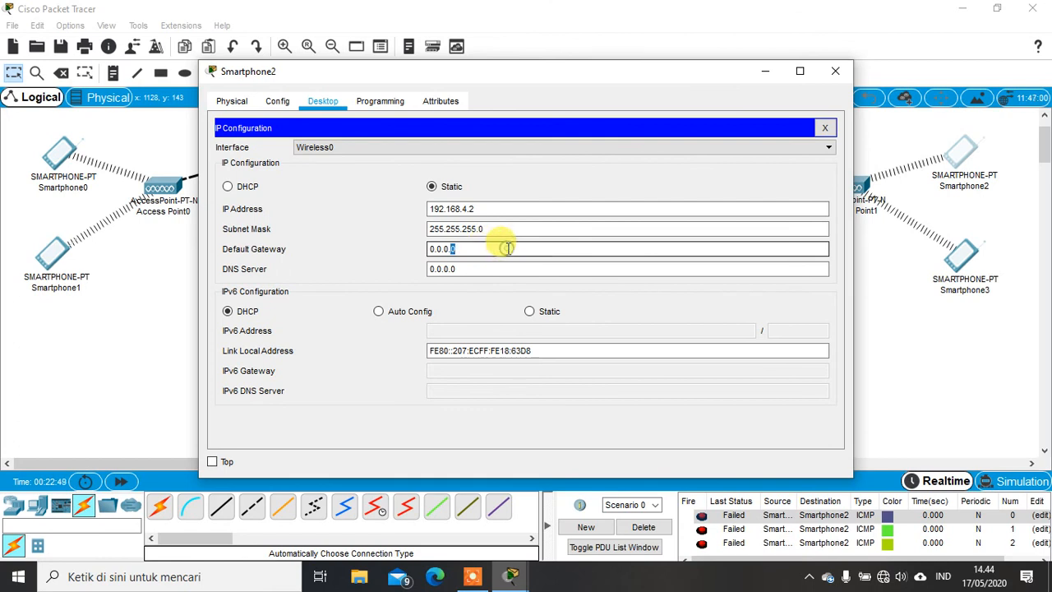
pyautogui.click(509, 249)
pyautogui.write('1')
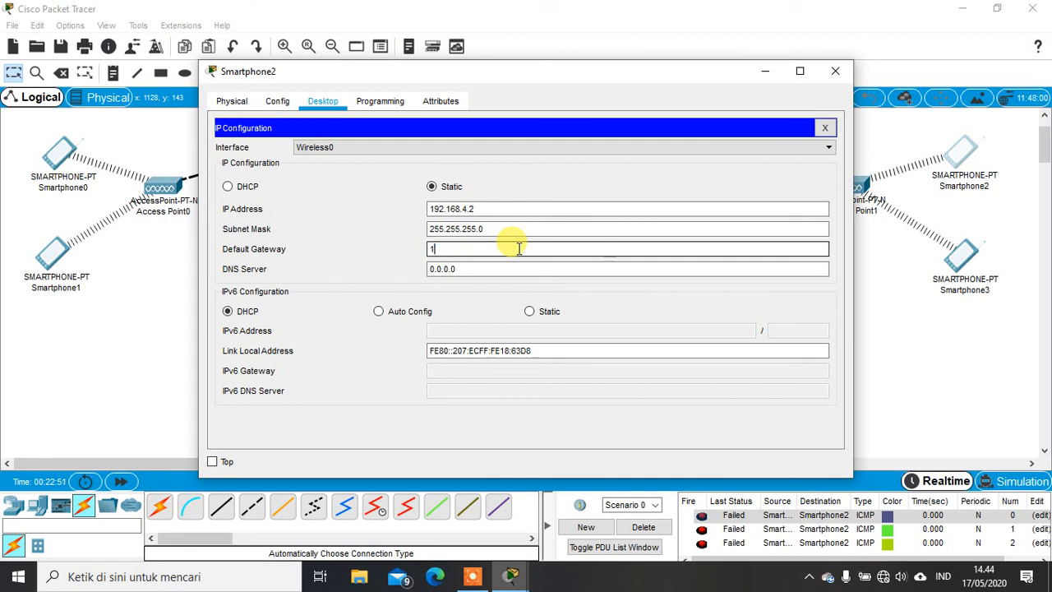
pyautogui.write('92.168.4.1')
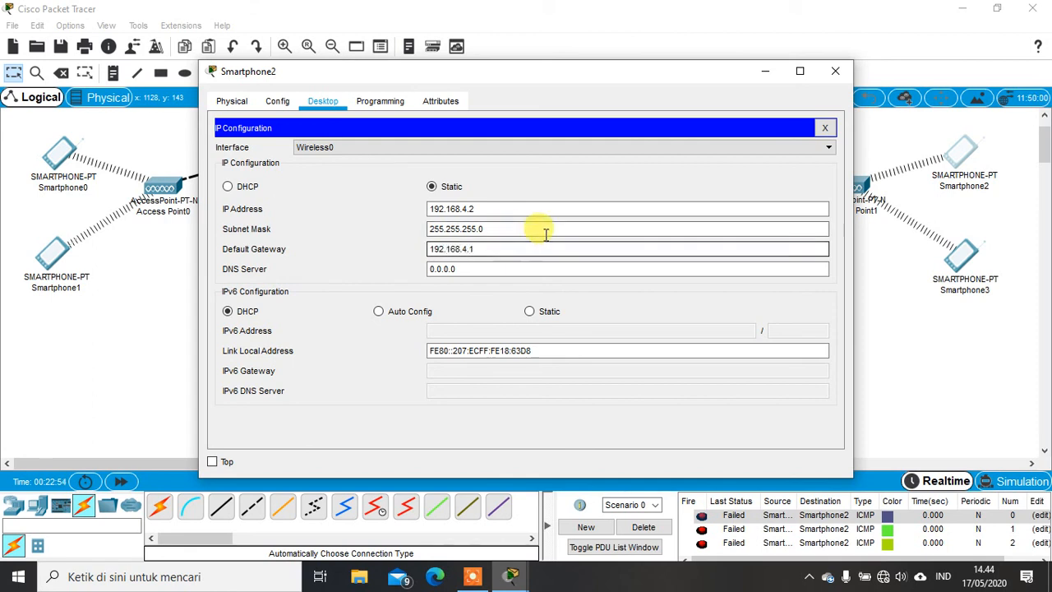
pyautogui.click(825, 128)
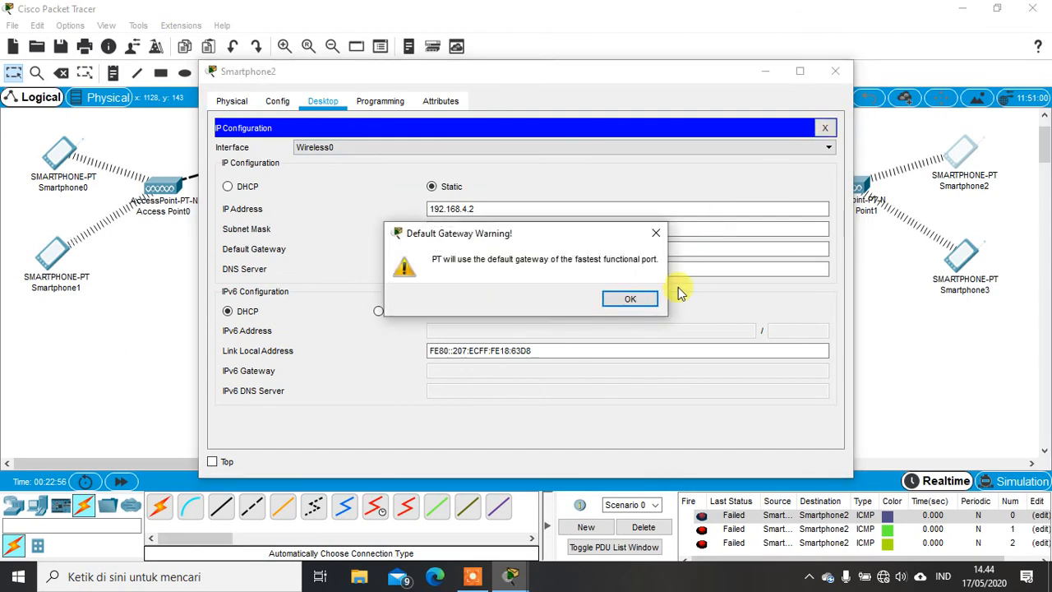
pyautogui.click(642, 299)
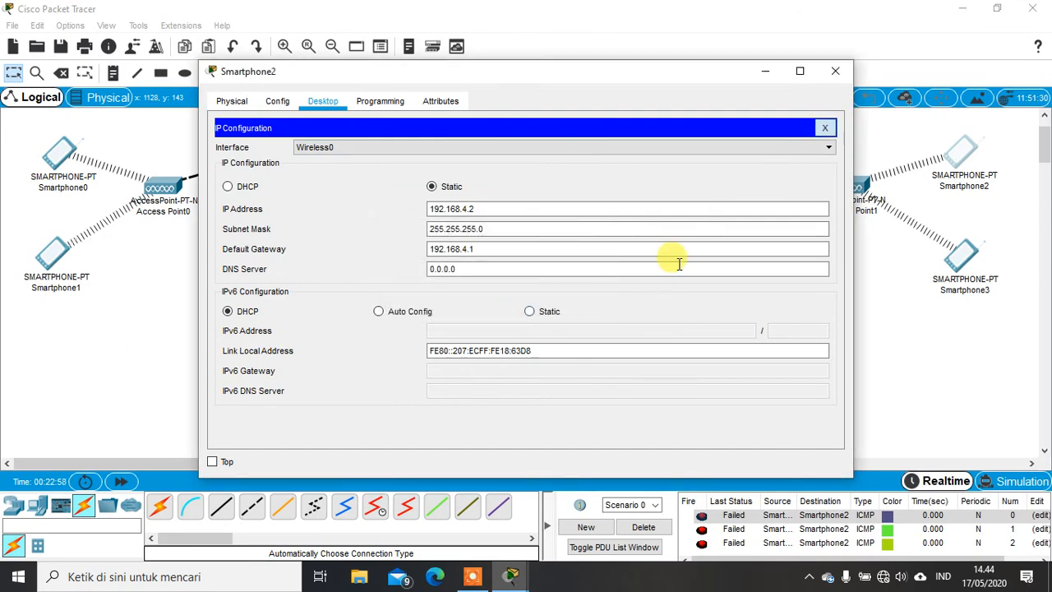
# Reopen Smartphone2's IP configuration to check the default gateway, and close the device window.
pyautogui.click(825, 129)
pyautogui.click(271, 179)
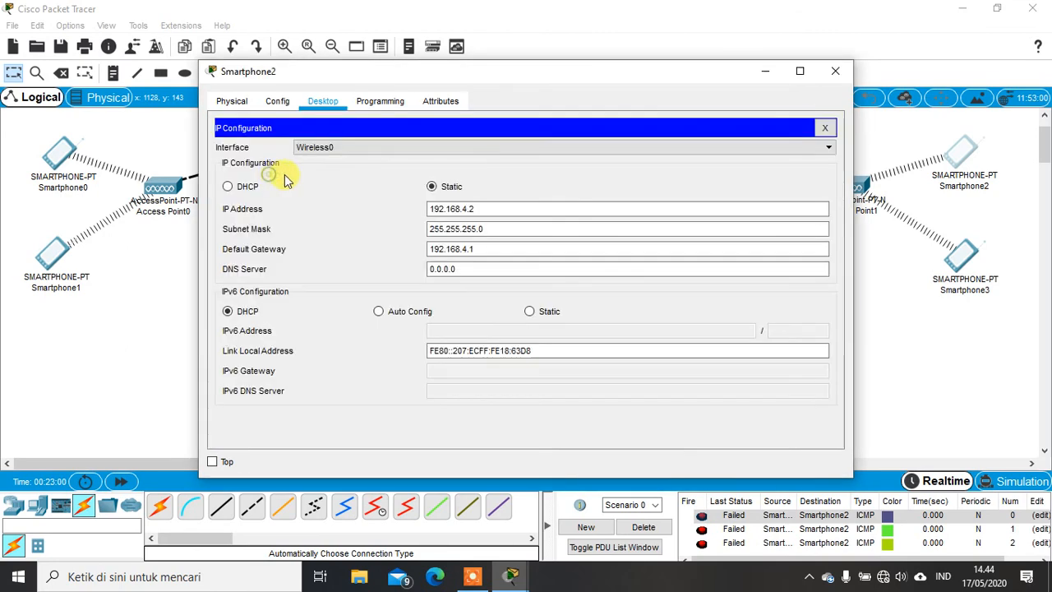
pyautogui.click(824, 128)
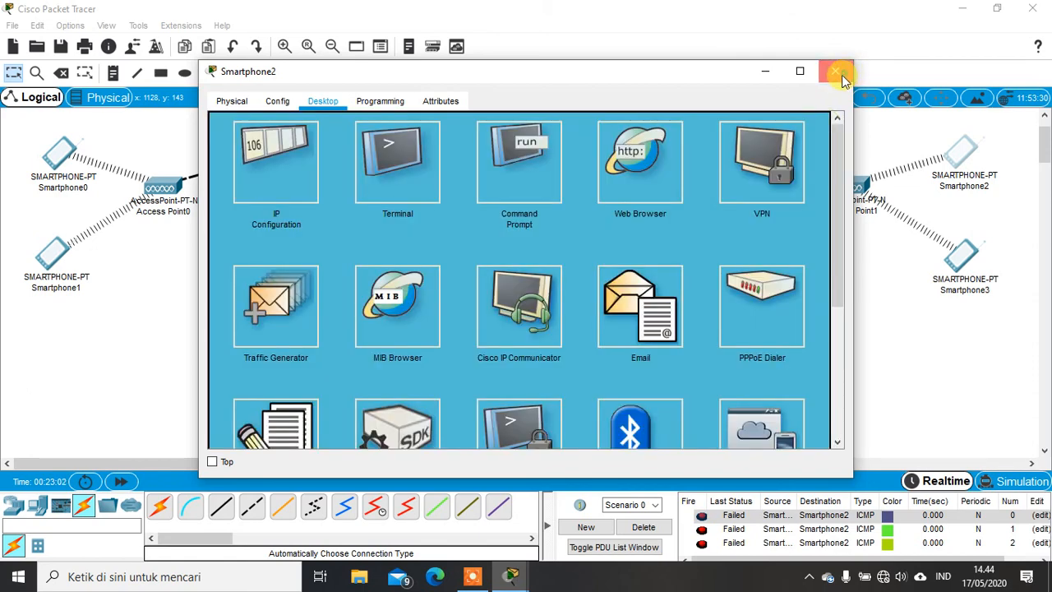
pyautogui.click(836, 71)
# Retest the connection with a simple PDU from Smartphone1 to Smartphone2 and delete the Scenario 0 tests.
pyautogui.click(237, 74)
pyautogui.click(45, 257)
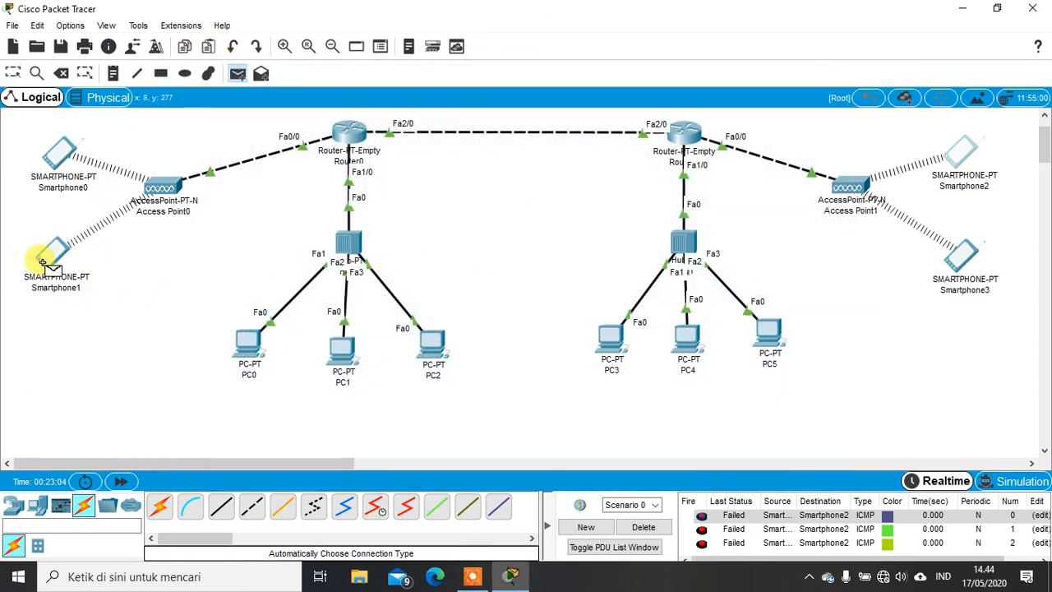
pyautogui.click(960, 152)
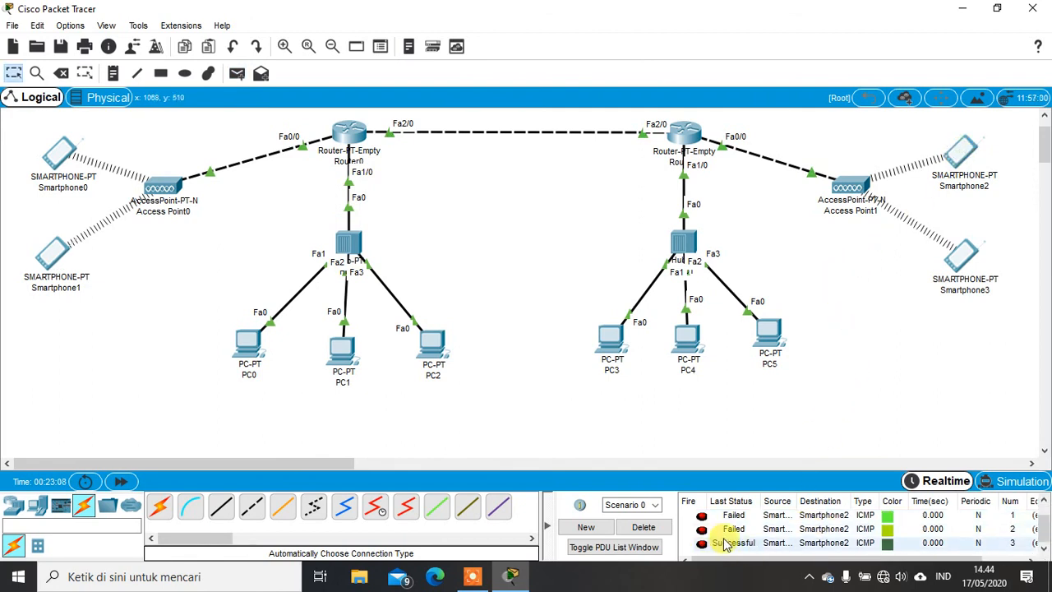
pyautogui.click(646, 527)
# Send simple PDUs from Smartphone1 to Smartphone2 and to Smartphone3, and clear the Scenario 0 tests.
pyautogui.click(237, 73)
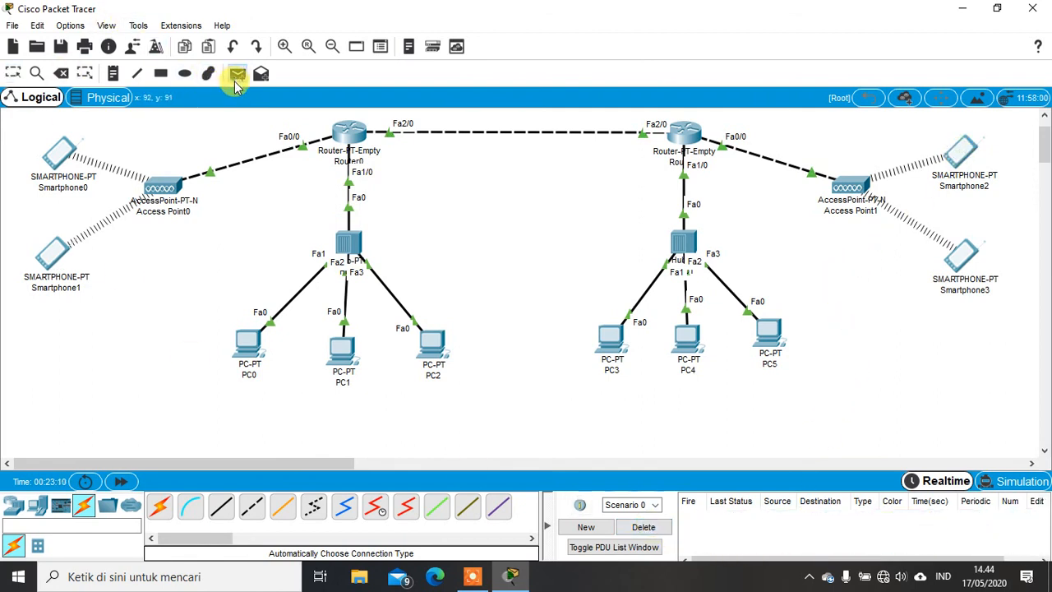
pyautogui.click(61, 255)
pyautogui.click(929, 162)
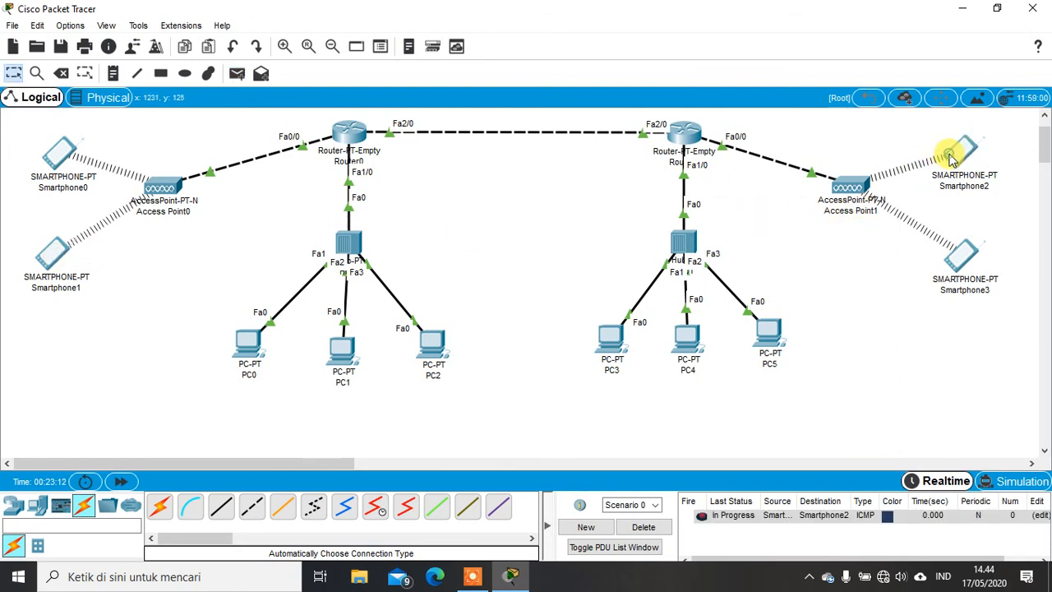
pyautogui.click(237, 73)
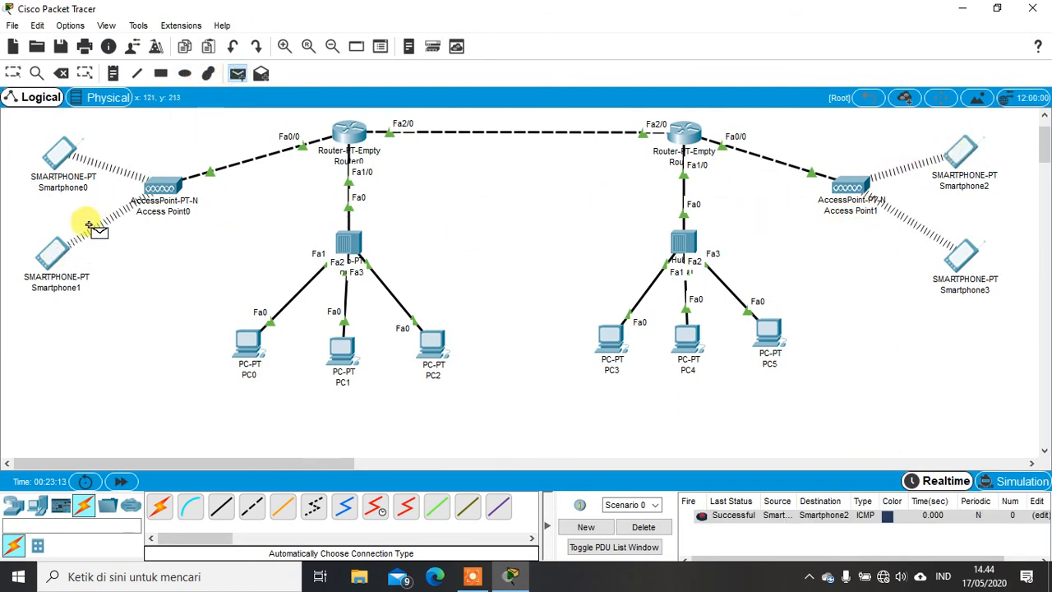
pyautogui.click(58, 251)
pyautogui.click(970, 258)
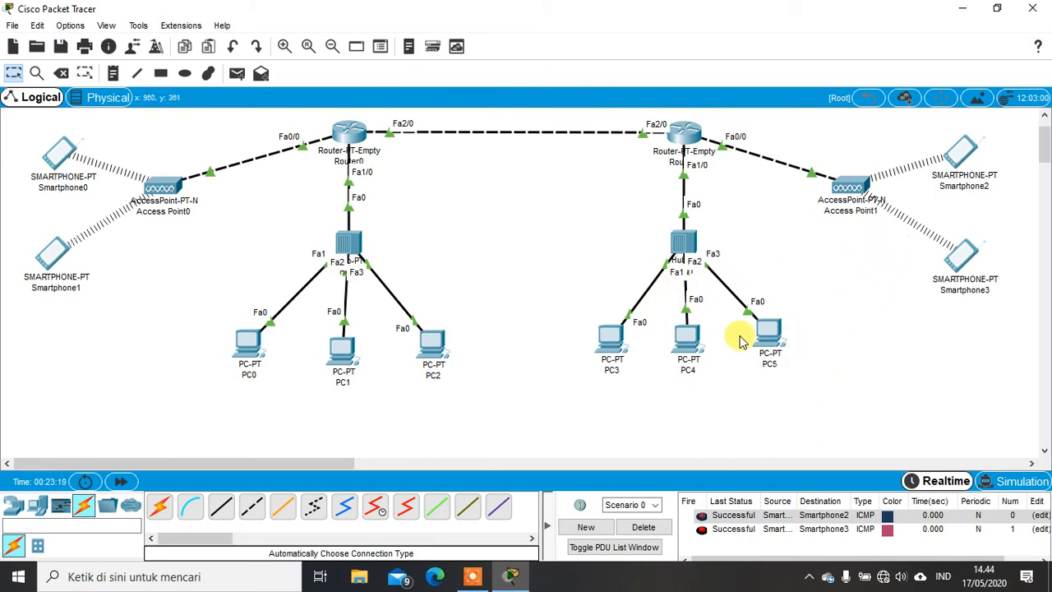
pyautogui.click(644, 527)
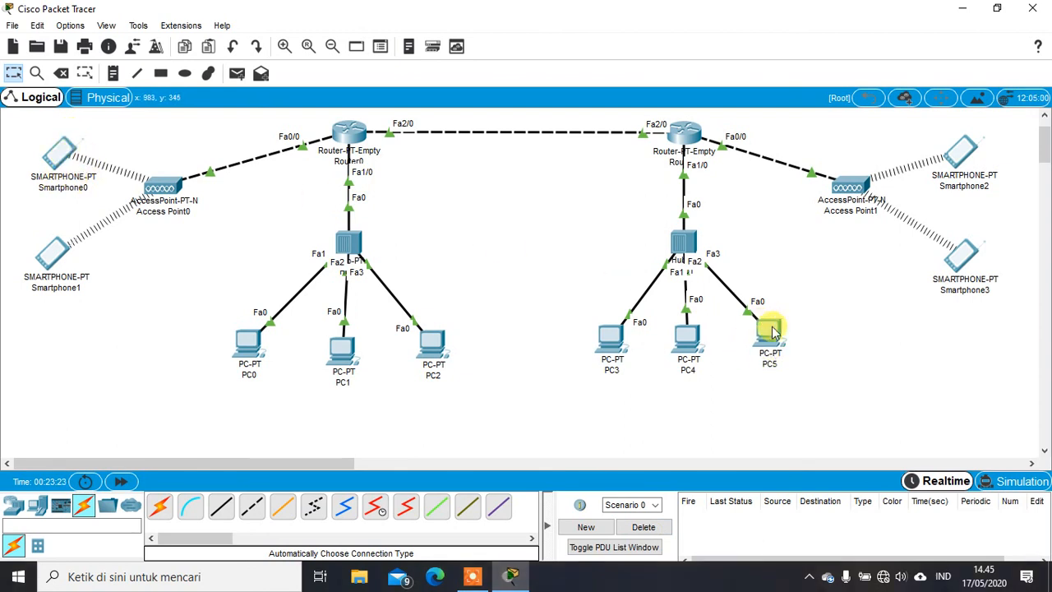
# Send a simple PDU from Smartphone0 to PC5 twice.
pyautogui.click(236, 73)
pyautogui.click(56, 151)
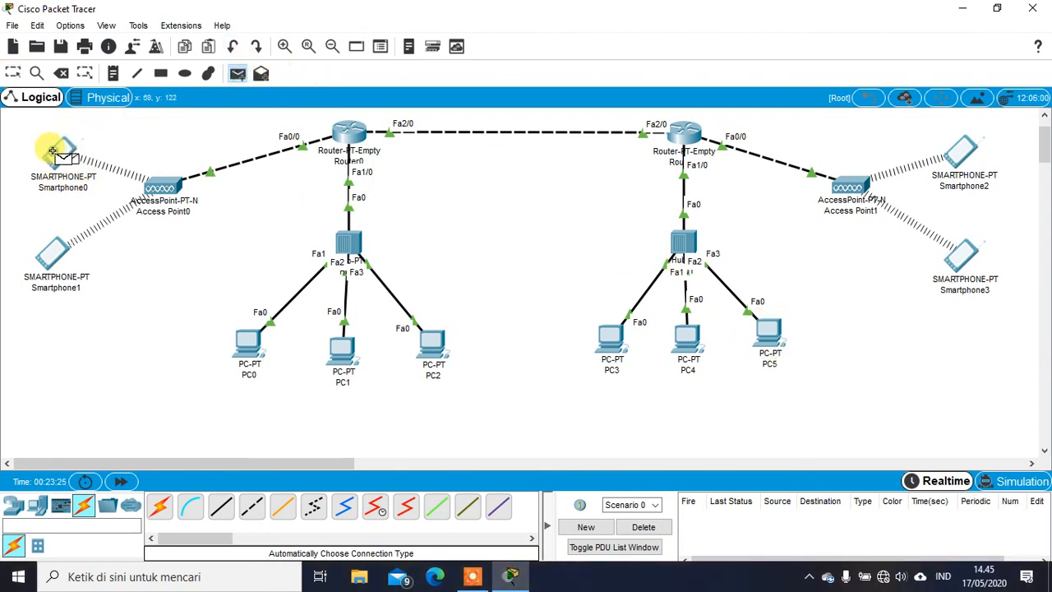
pyautogui.click(769, 338)
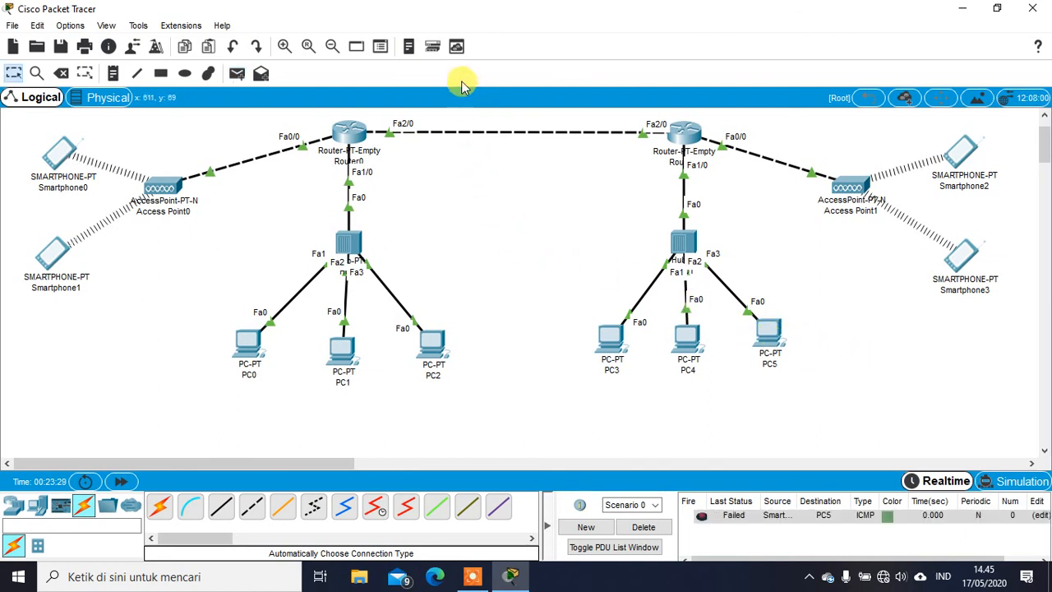
pyautogui.click(236, 73)
pyautogui.click(54, 149)
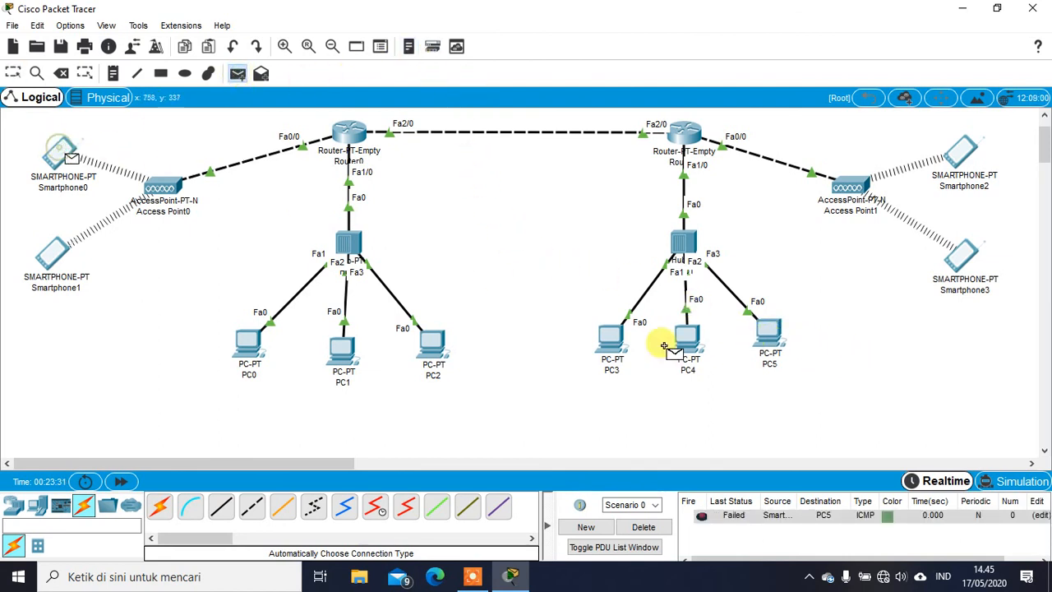
pyautogui.click(770, 337)
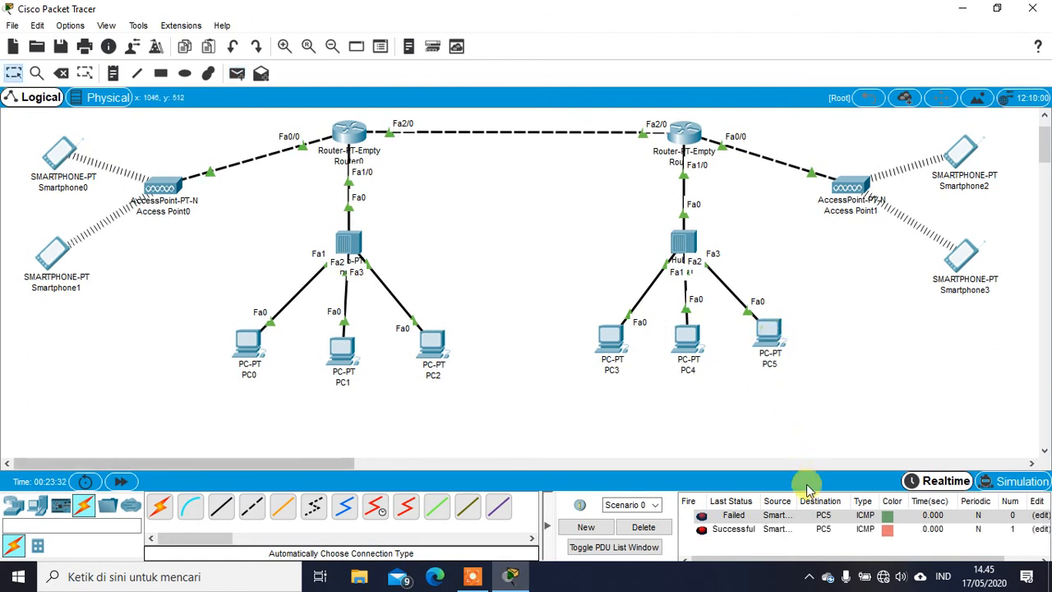
# Clear the Scenario 0 PDU tests and send one more simple PDU from Smartphone0 to PC5.
pyautogui.click(641, 527)
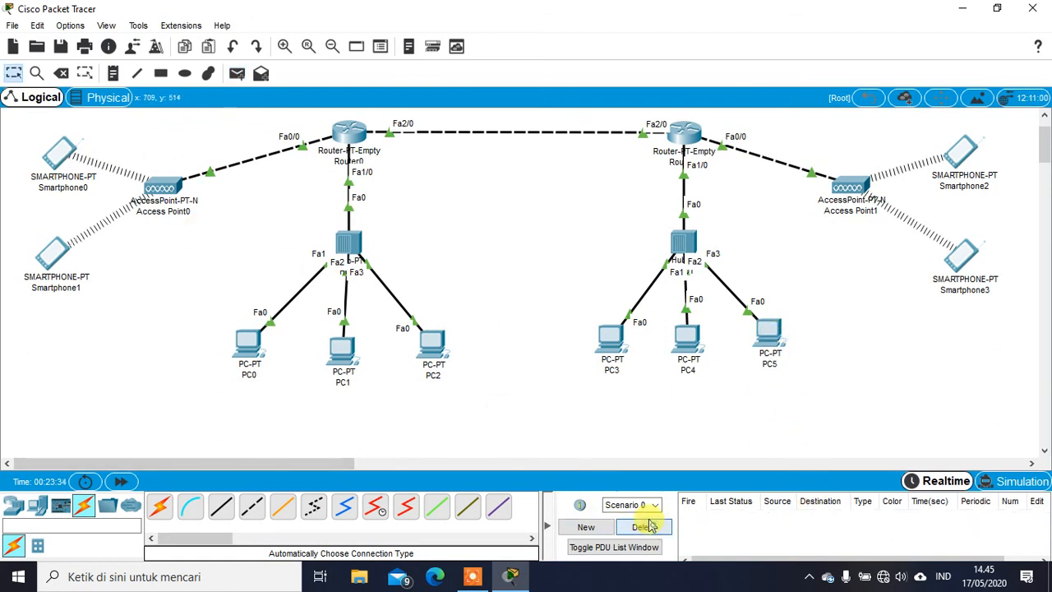
pyautogui.click(239, 75)
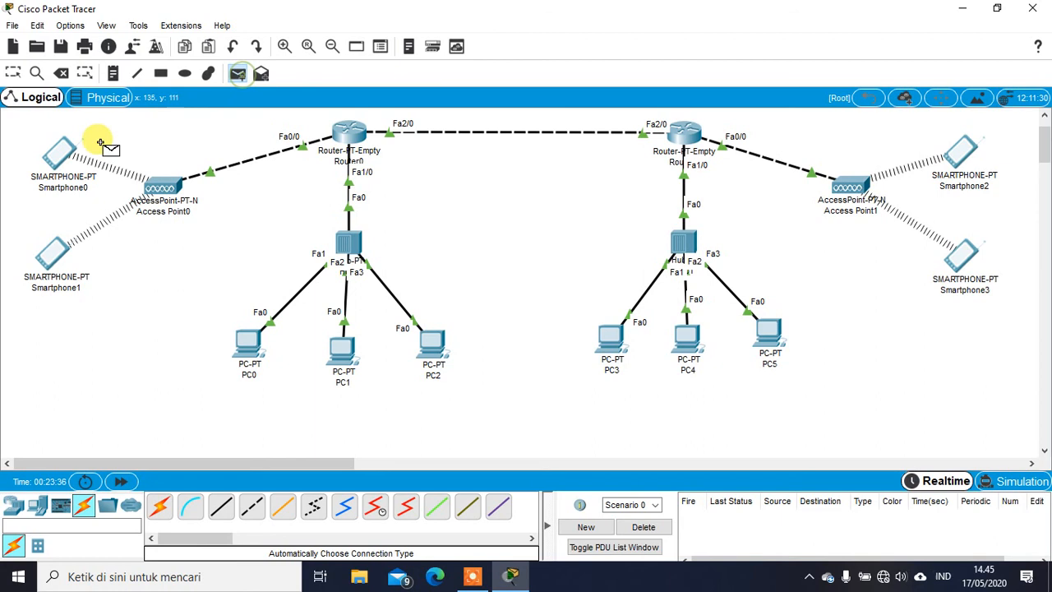
pyautogui.click(51, 148)
pyautogui.click(774, 341)
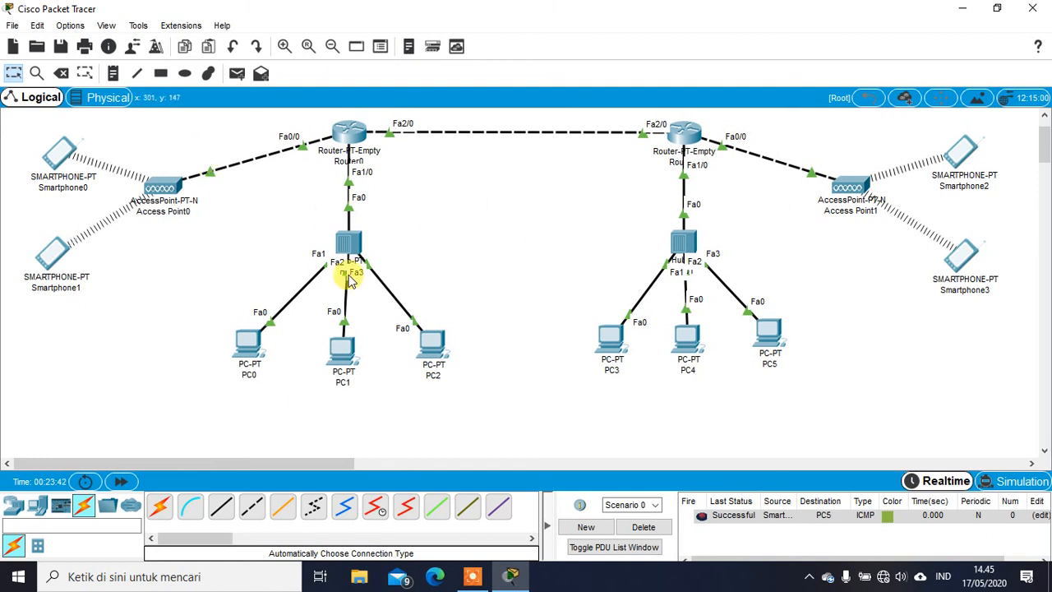
# Delete the Smartphone0 to PC5 test of Scenario 0 and move Smartphone0 slightly farther from Access Point0.
pyautogui.click(653, 526)
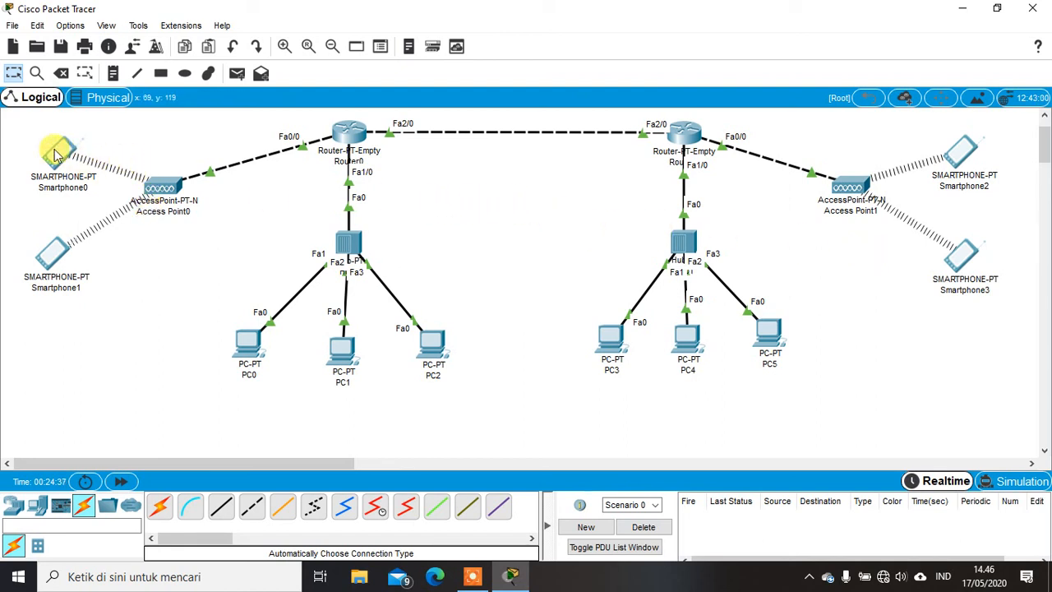
pyautogui.moveTo(56, 154); pyautogui.dragTo(46, 156)
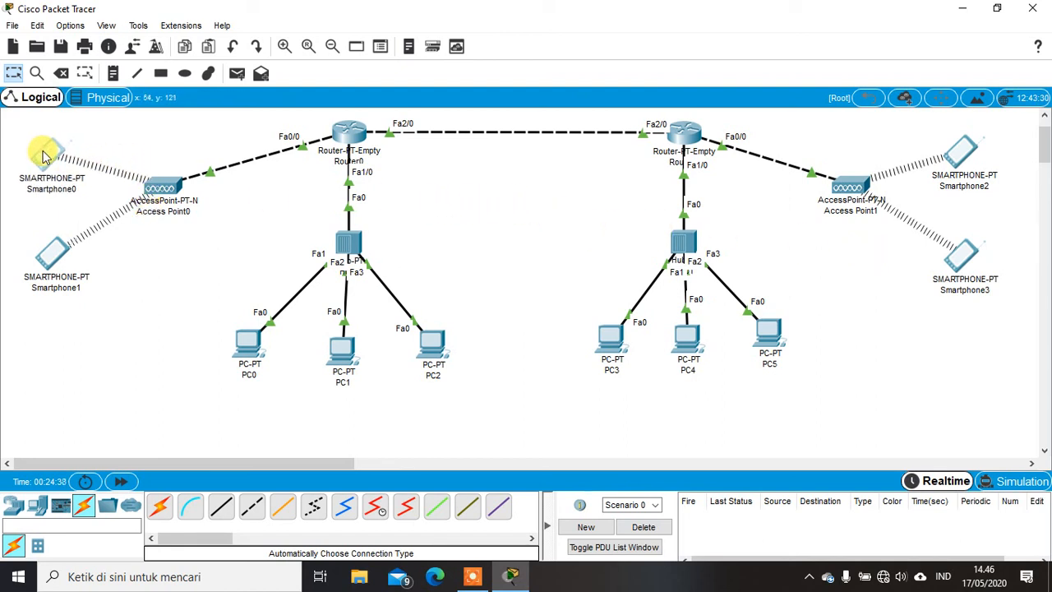
pyautogui.click(529, 247)
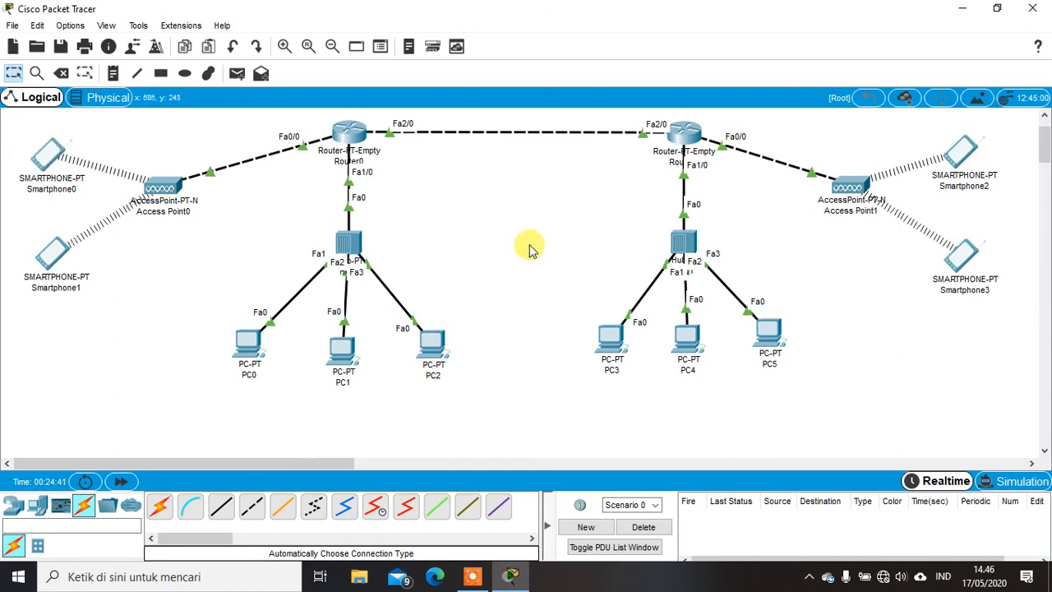